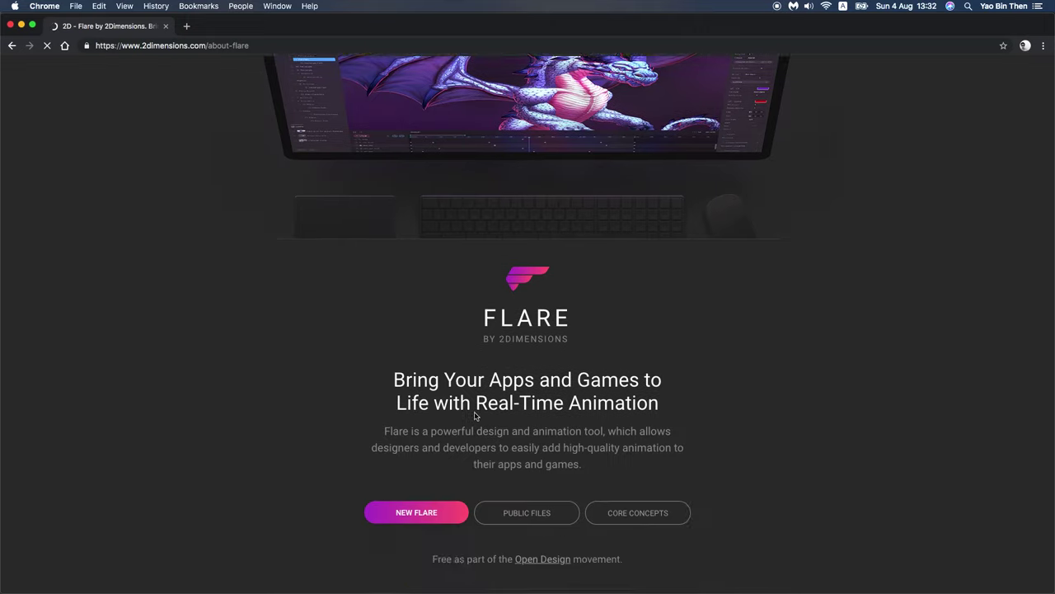
# Step: Create a new Flare file, save its sharing properties, and retitle it 'Loading'
pyautogui.click(416, 277)
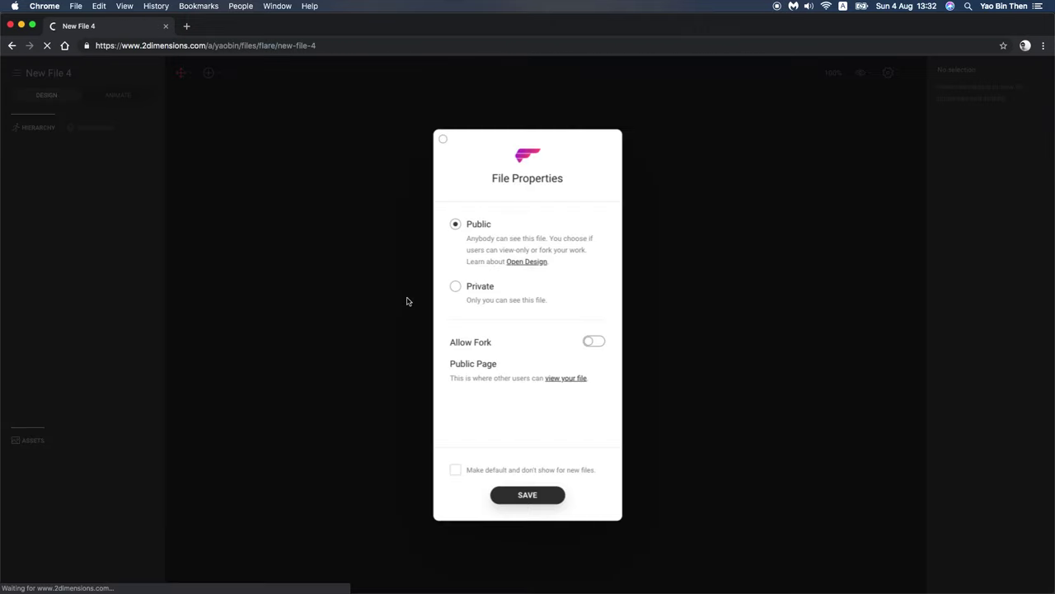
pyautogui.click(531, 493)
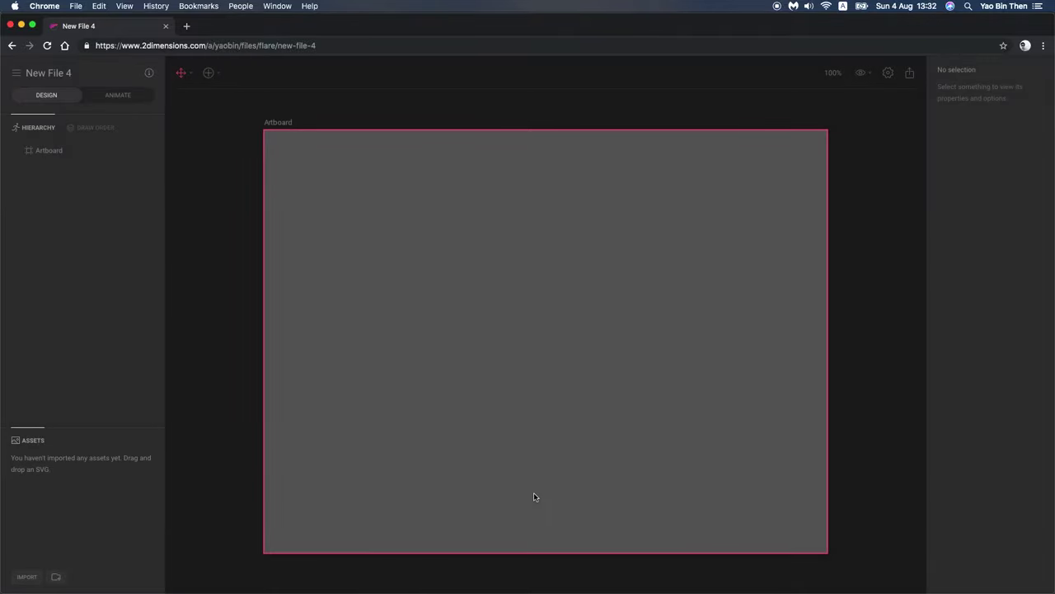
pyautogui.tripleClick(72, 78)
pyautogui.write('Loa')
pyautogui.press('BackSpace')
pyautogui.press('BackSpace')
pyautogui.press('BackSpace')
pyautogui.write('Water Loading')
pyautogui.press('BackSpace')
pyautogui.press('BackSpace')
pyautogui.press('BackSpace')
pyautogui.press('BackSpace')
pyautogui.press('BackSpace')
pyautogui.press('BackSpace')
pyautogui.press('BackSpace')
pyautogui.press('BackSpace')
pyautogui.press('BackSpace')
pyautogui.press('BackSpace')
pyautogui.press('BackSpace')
pyautogui.press('BackSpace')
pyautogui.write('Loading')
pyautogui.press('Return')
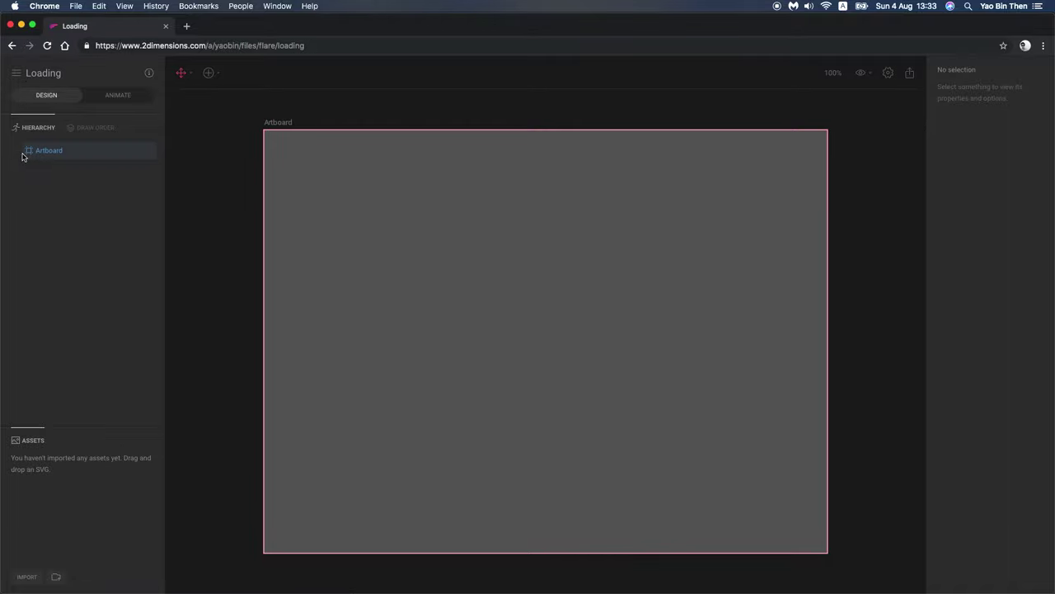
# Step: Draw an ellipse near the artboard centre with no fill and a 25-thick stroke
pyautogui.click(213, 74)
pyautogui.moveTo(239, 103)
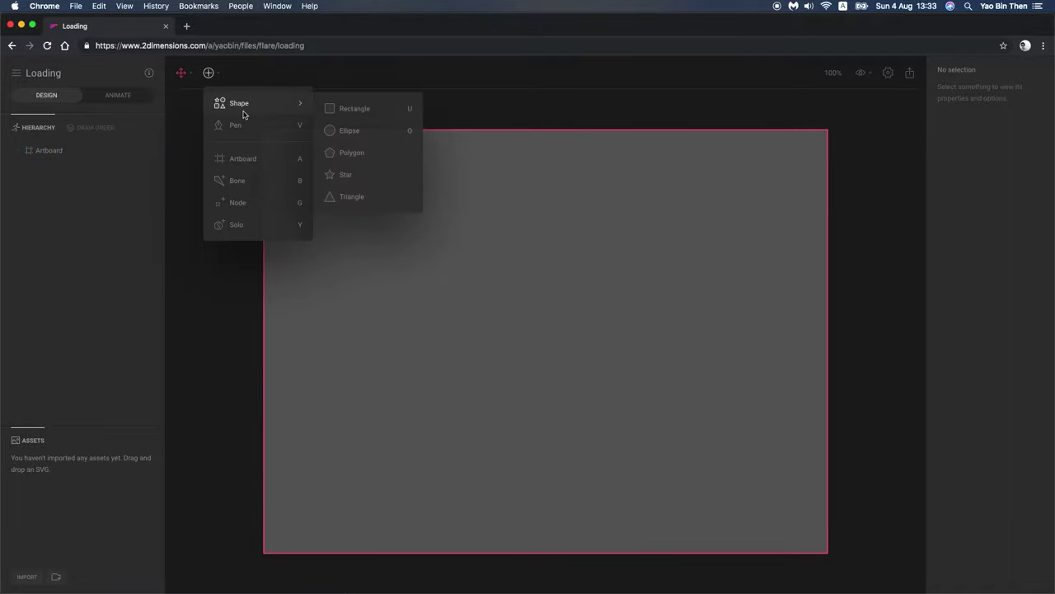
pyautogui.click(346, 131)
pyautogui.moveTo(484, 271); pyautogui.dragTo(614, 393)
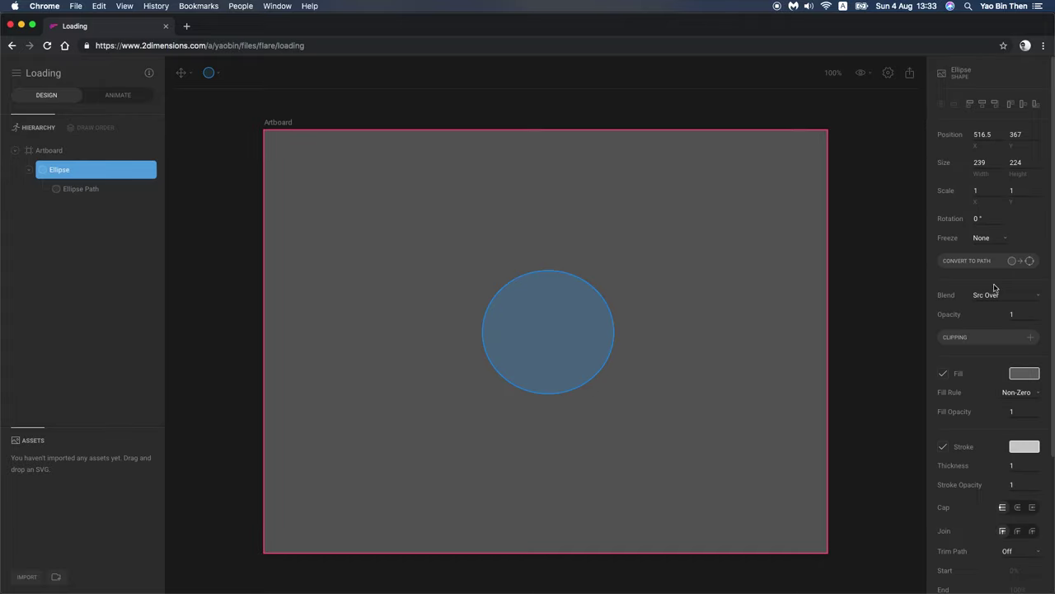
pyautogui.click(943, 373)
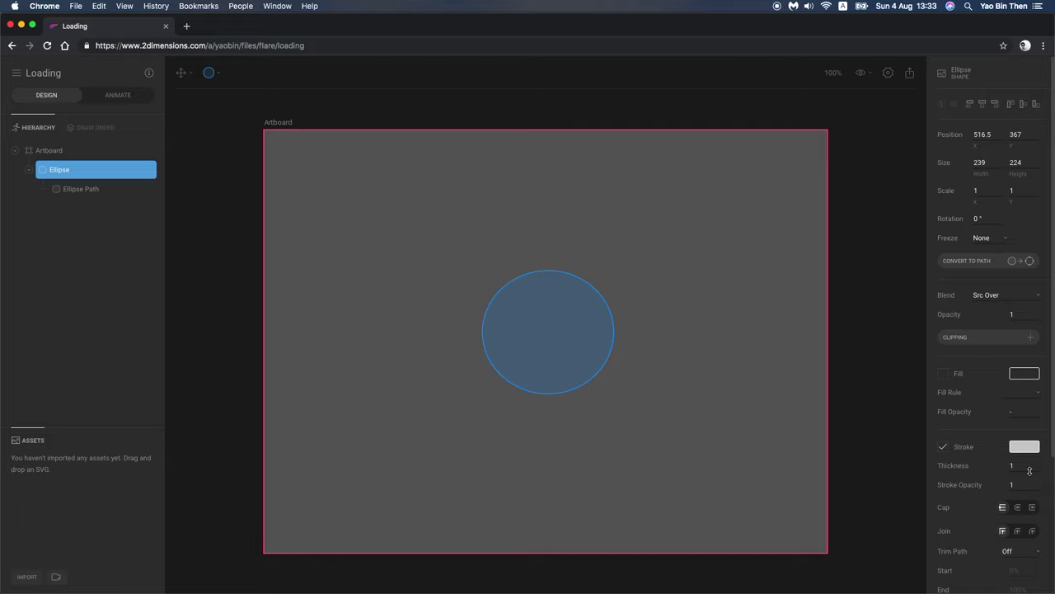
pyautogui.moveTo(1029, 470); pyautogui.dragTo(1030, 460)
pyautogui.click(749, 401)
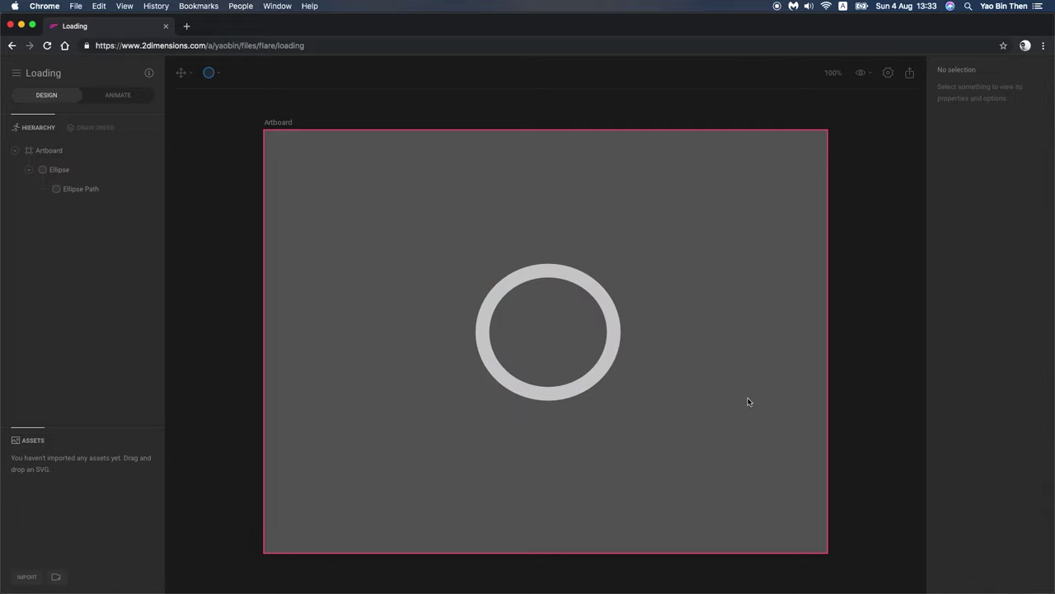
pyautogui.click(586, 317)
# Step: Centre the ring on the artboard and size it 256 × 256
pyautogui.click(989, 162)
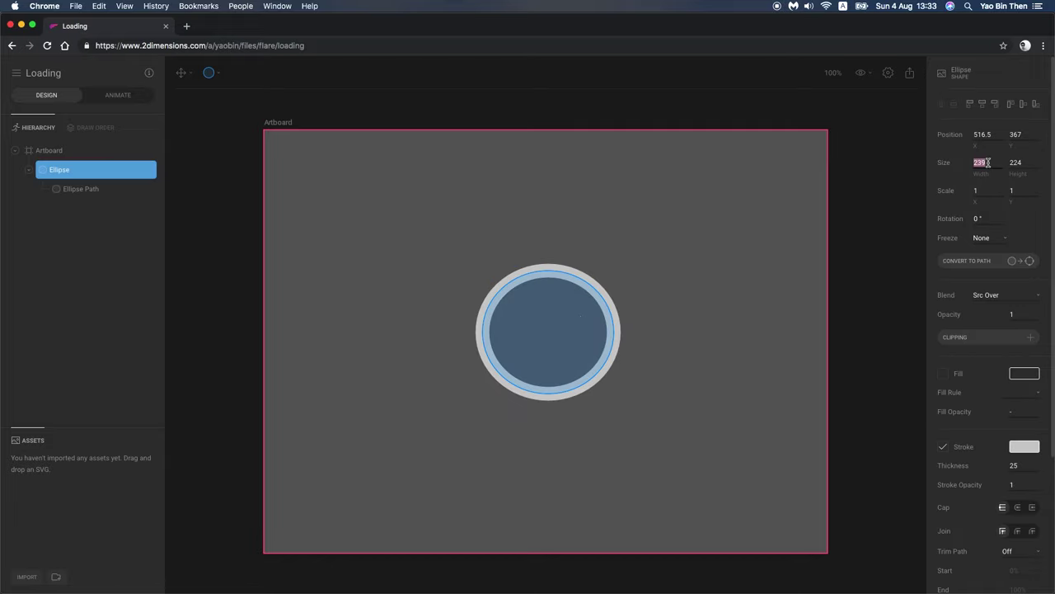
pyautogui.click(982, 104)
pyautogui.click(1024, 103)
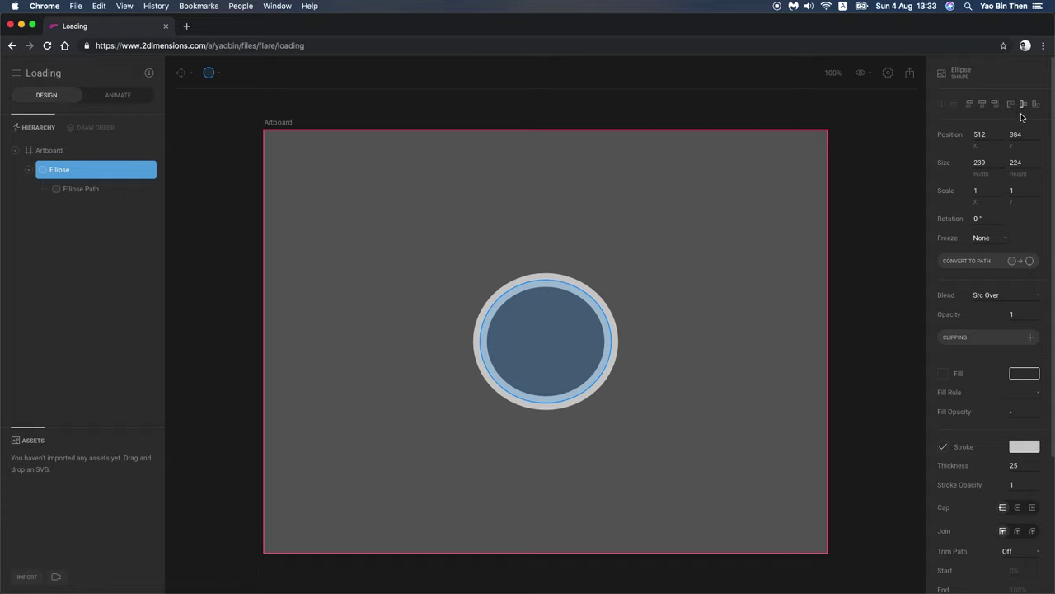
pyautogui.click(982, 161)
pyautogui.write('256')
pyautogui.press('Tab')
pyautogui.write('2')
pyautogui.press('Return')
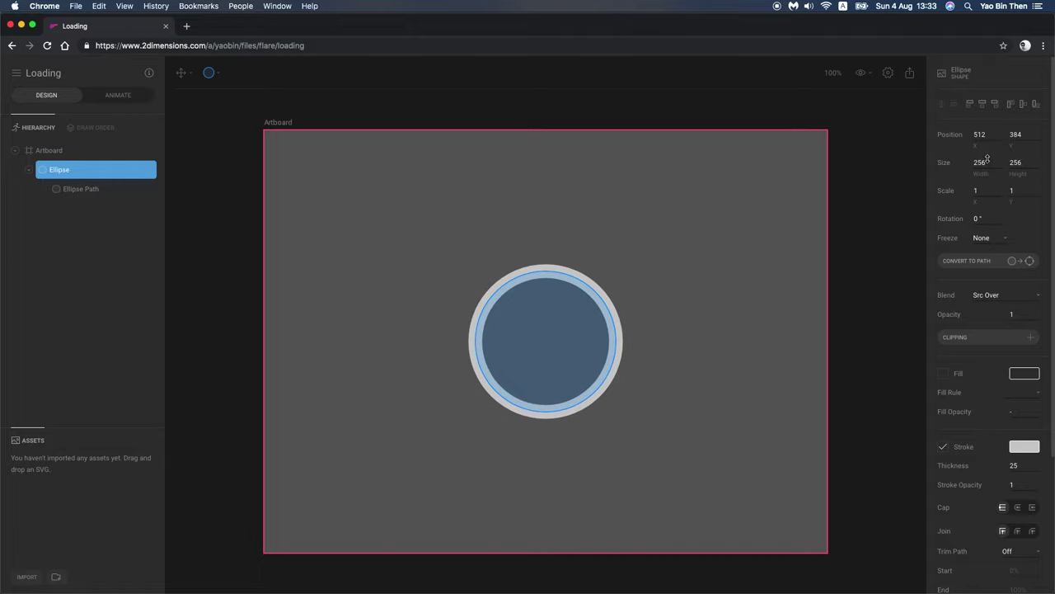
pyautogui.click(754, 355)
pyautogui.click(605, 346)
pyautogui.click(669, 344)
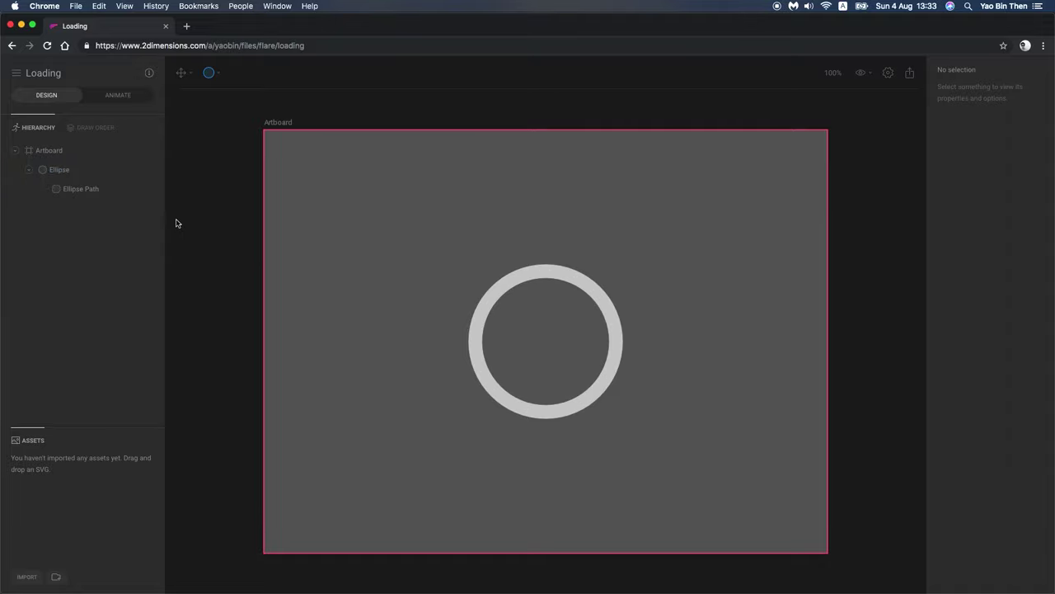
pyautogui.click(212, 76)
# Step: Draw a tall thin rectangle and place it to the right of the ring
pyautogui.moveTo(276, 106)
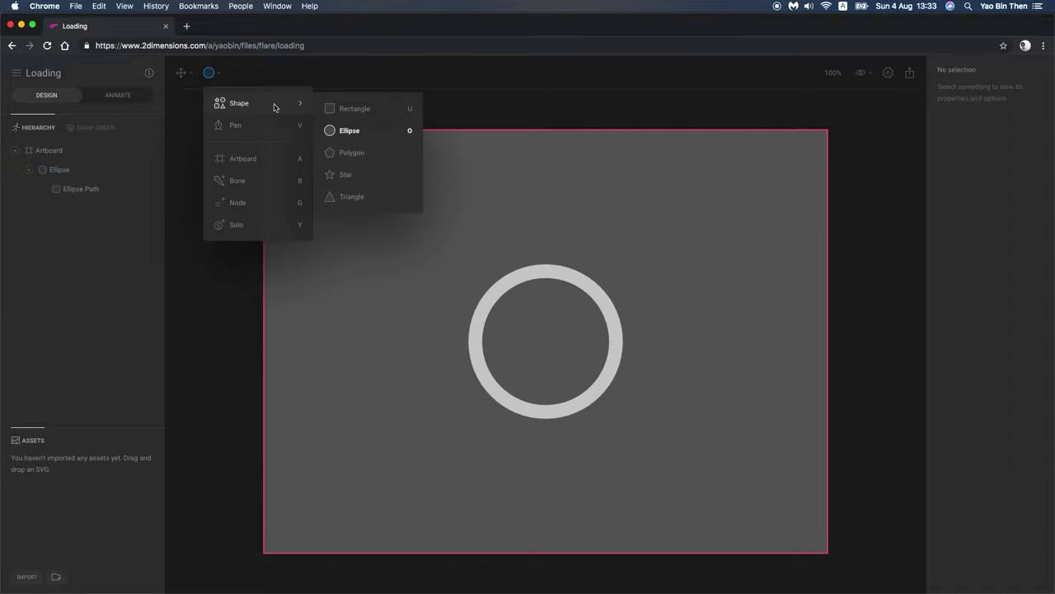
pyautogui.click(348, 108)
pyautogui.moveTo(590, 191); pyautogui.dragTo(620, 339)
pyautogui.click(615, 292)
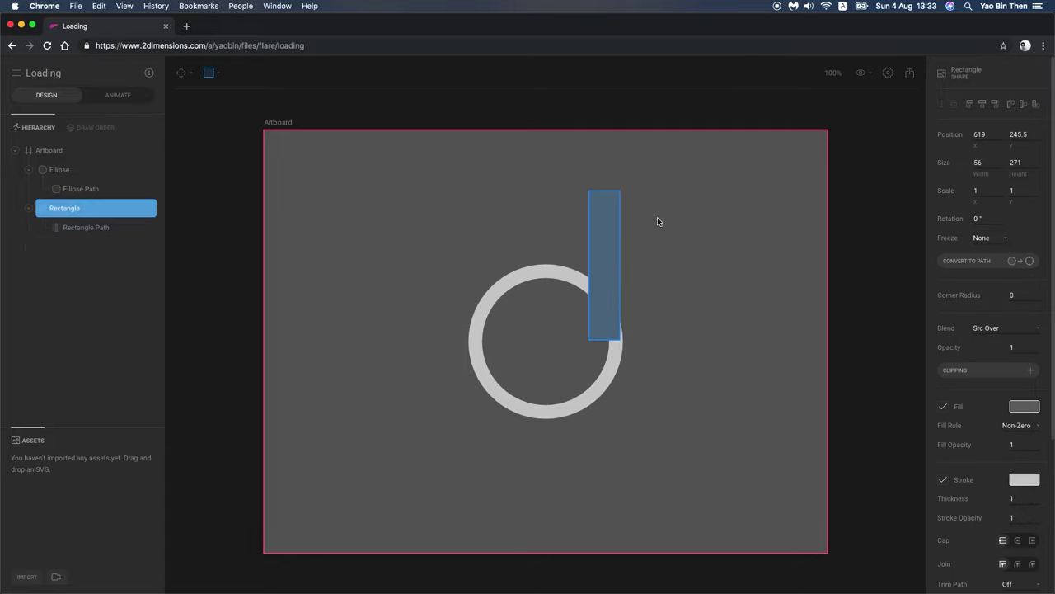
pyautogui.press('v')
pyautogui.moveTo(622, 238); pyautogui.dragTo(624, 272)
pyautogui.moveTo(697, 269)
pyautogui.mouseDown()
pyautogui.moveTo(716, 316)
pyautogui.moveTo(662, 292)
pyautogui.moveTo(627, 290)
pyautogui.moveTo(610, 305)
pyautogui.moveTo(703, 367)
pyautogui.mouseUp()
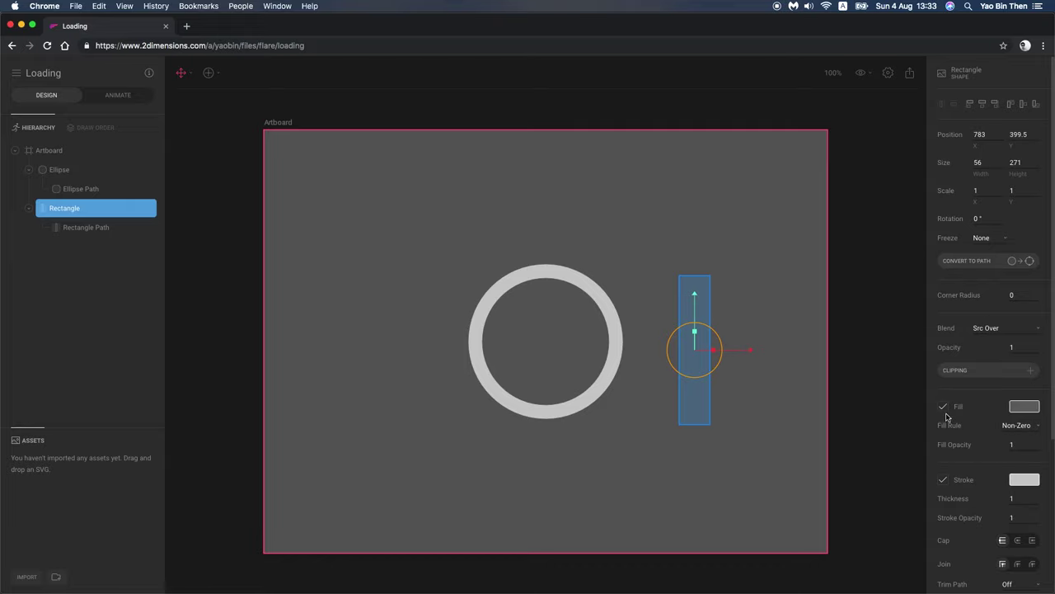
# Step: Give the rectangle a white fill, no stroke and a corner radius of 10
pyautogui.click(1024, 407)
pyautogui.moveTo(866, 271); pyautogui.dragTo(785, 212)
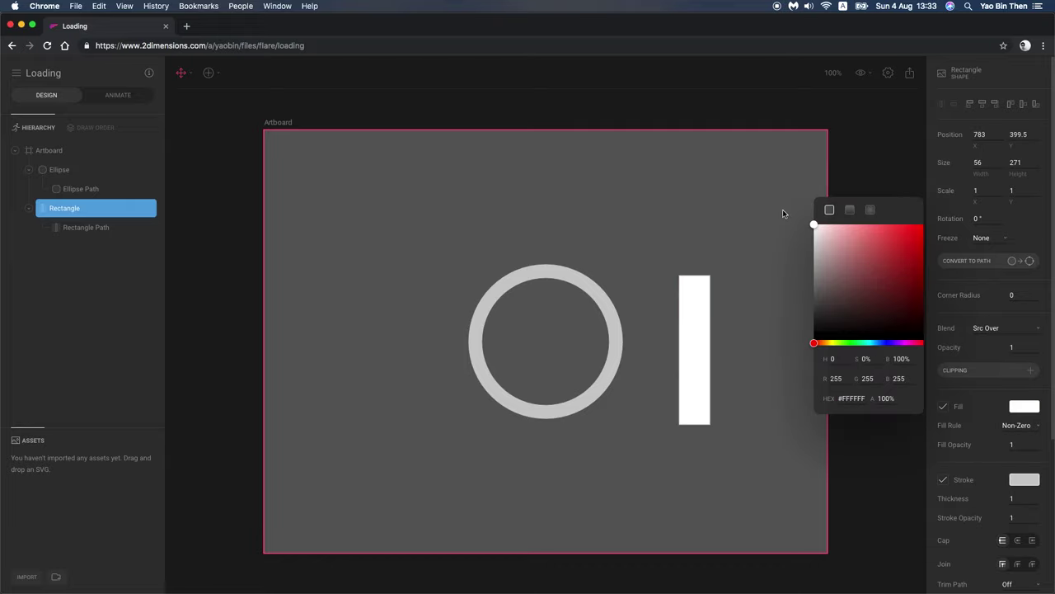
pyautogui.click(830, 481)
pyautogui.click(695, 338)
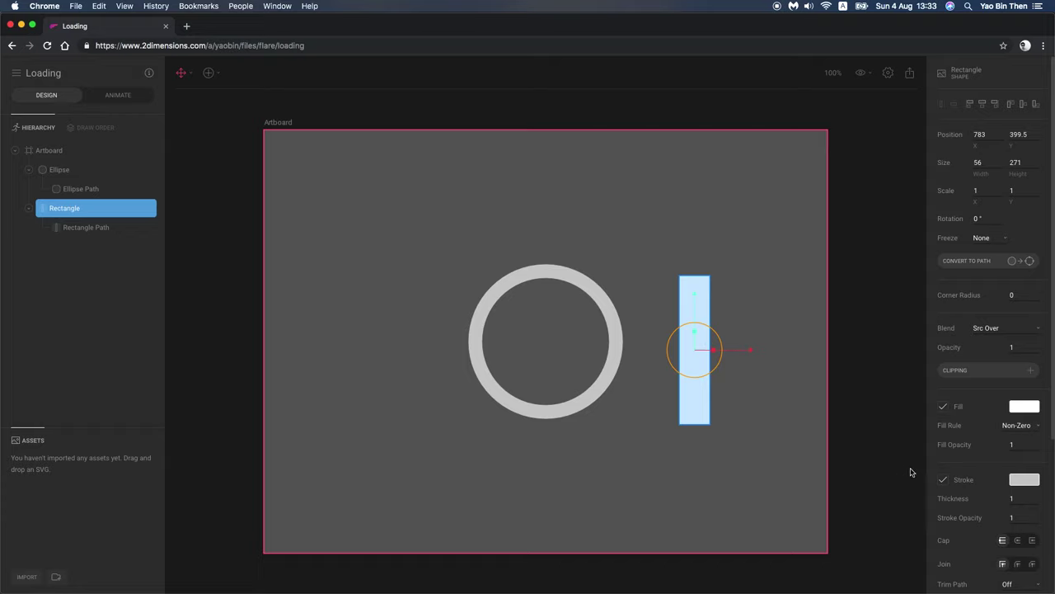
pyautogui.click(943, 480)
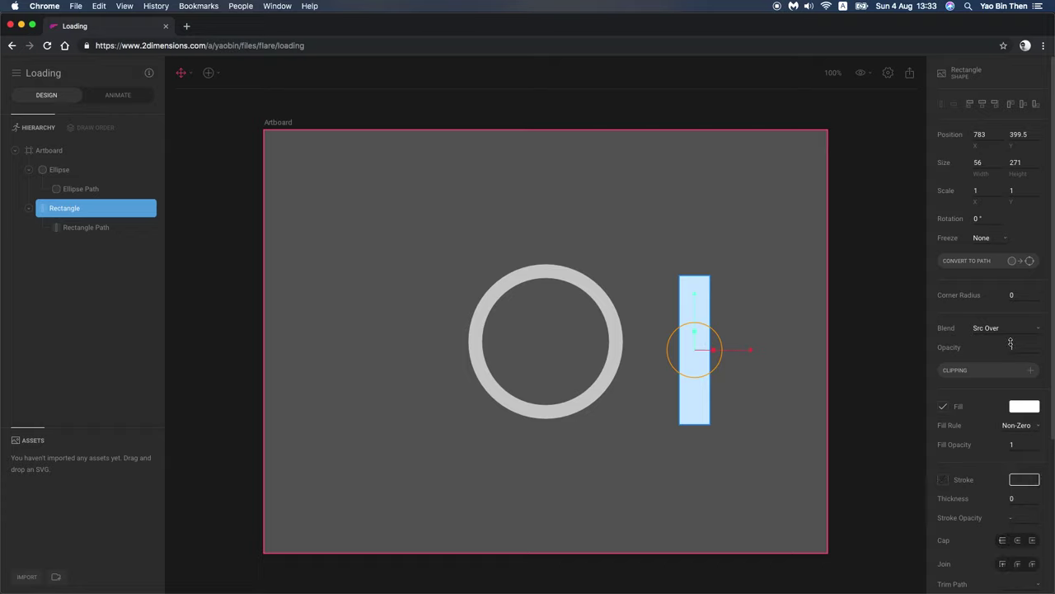
pyautogui.click(1025, 294)
pyautogui.write('10')
# Step: Move the rectangle onto the ring's upper right and set its width to 50
pyautogui.moveTo(708, 333); pyautogui.dragTo(632, 244)
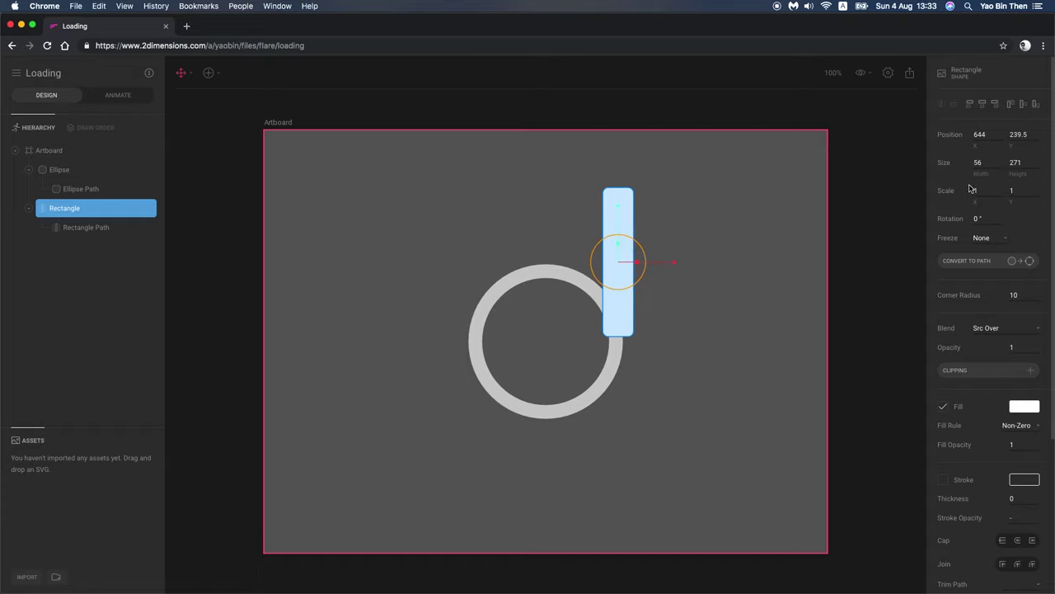
pyautogui.click(748, 296)
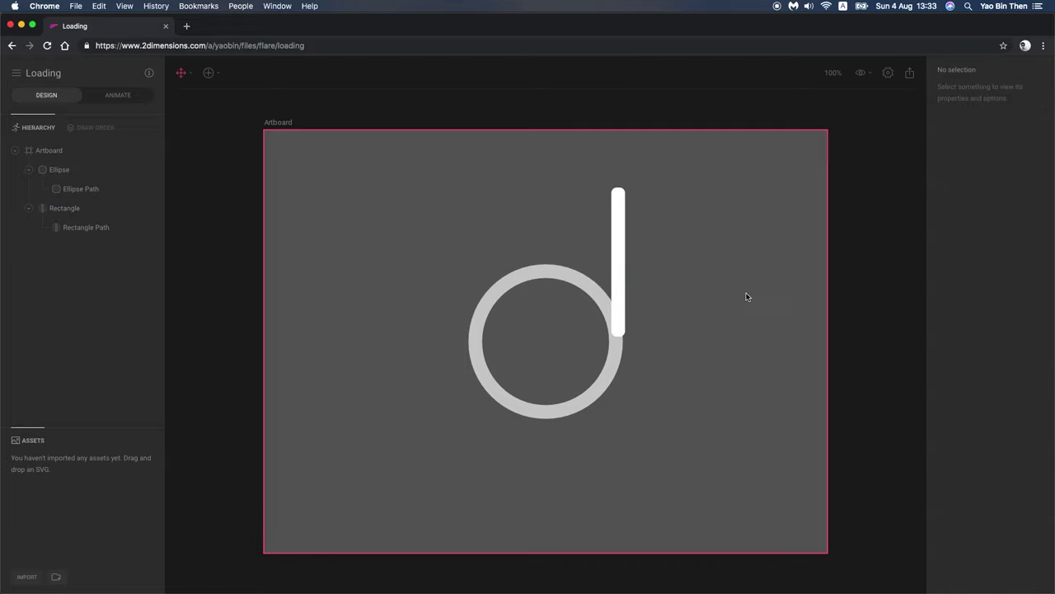
pyautogui.click(620, 282)
pyautogui.click(979, 162)
pyautogui.write('50')
pyautogui.click(698, 333)
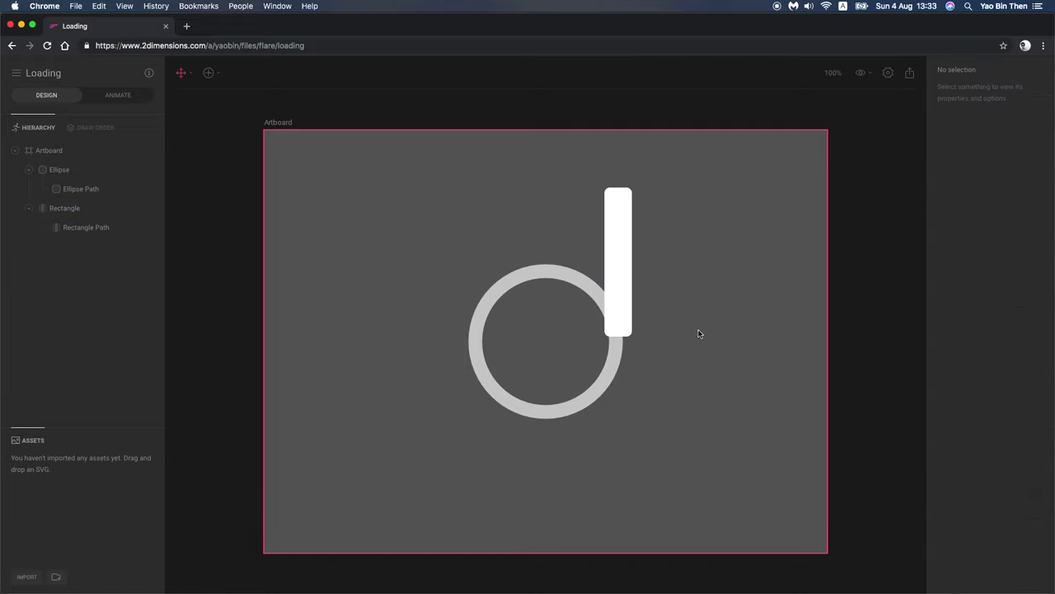
pyautogui.click(612, 365)
pyautogui.click(622, 381)
pyautogui.click(613, 371)
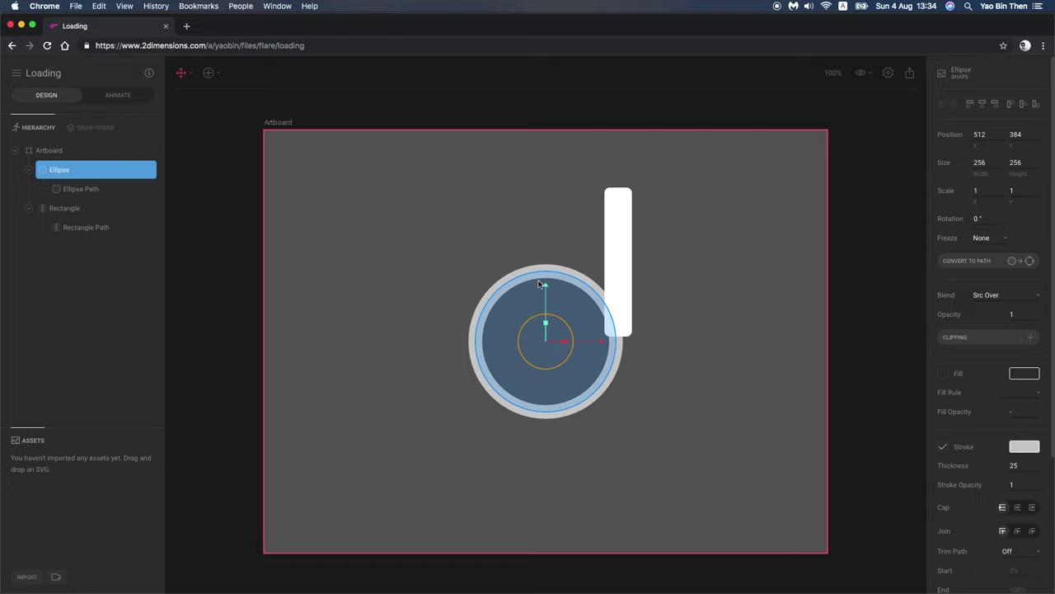
# Step: Paste the ring's stroke colour #CCCCCC as the stem's fill
pyautogui.click(1024, 447)
pyautogui.press('super+c')
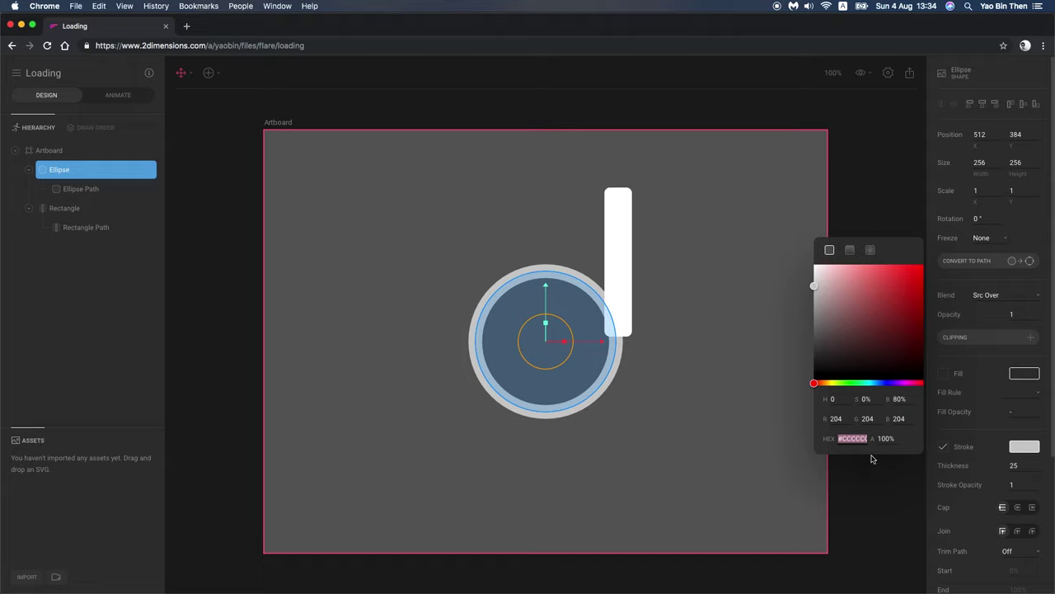
pyautogui.click(625, 297)
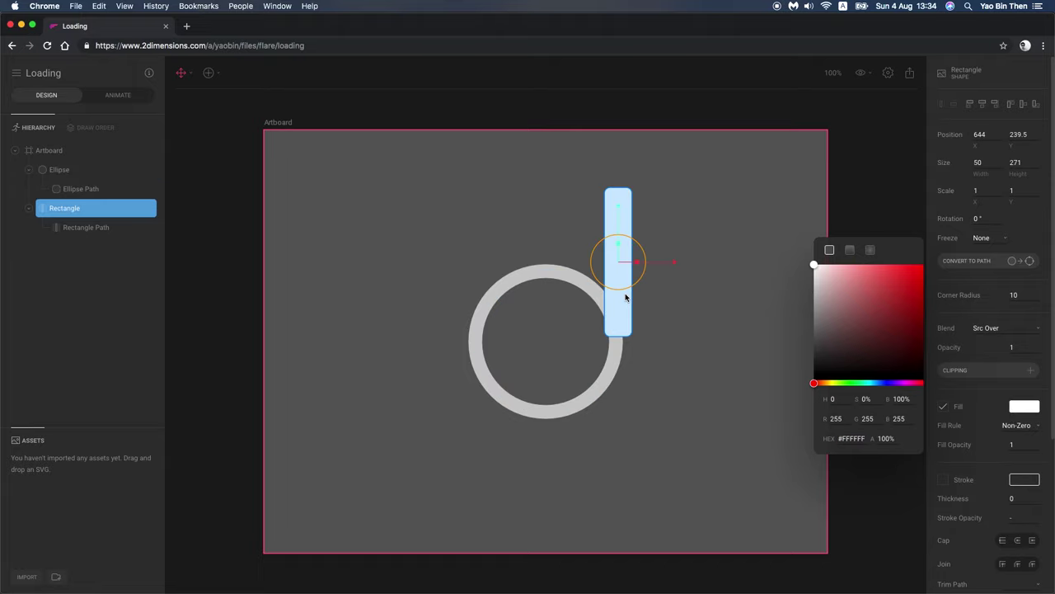
pyautogui.click(999, 424)
pyautogui.click(1030, 408)
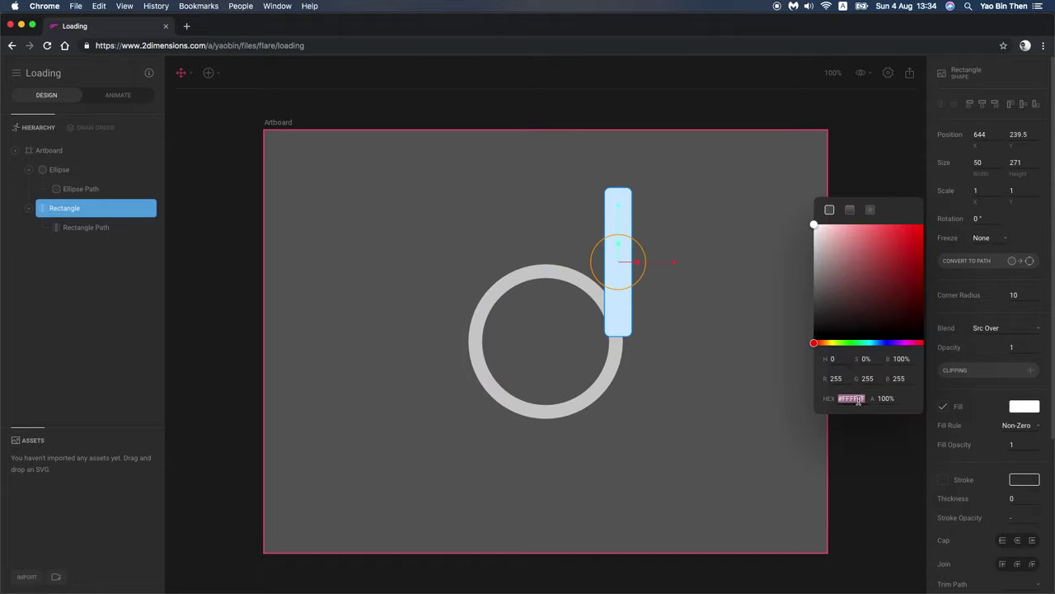
pyautogui.click(713, 404)
pyautogui.click(620, 304)
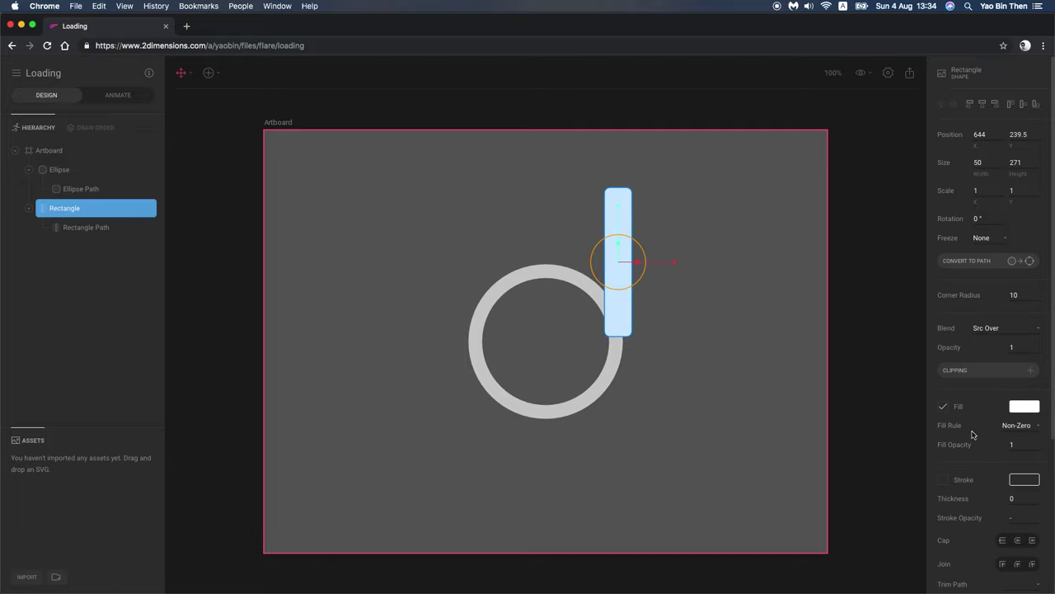
pyautogui.click(1023, 408)
pyautogui.press('super+v')
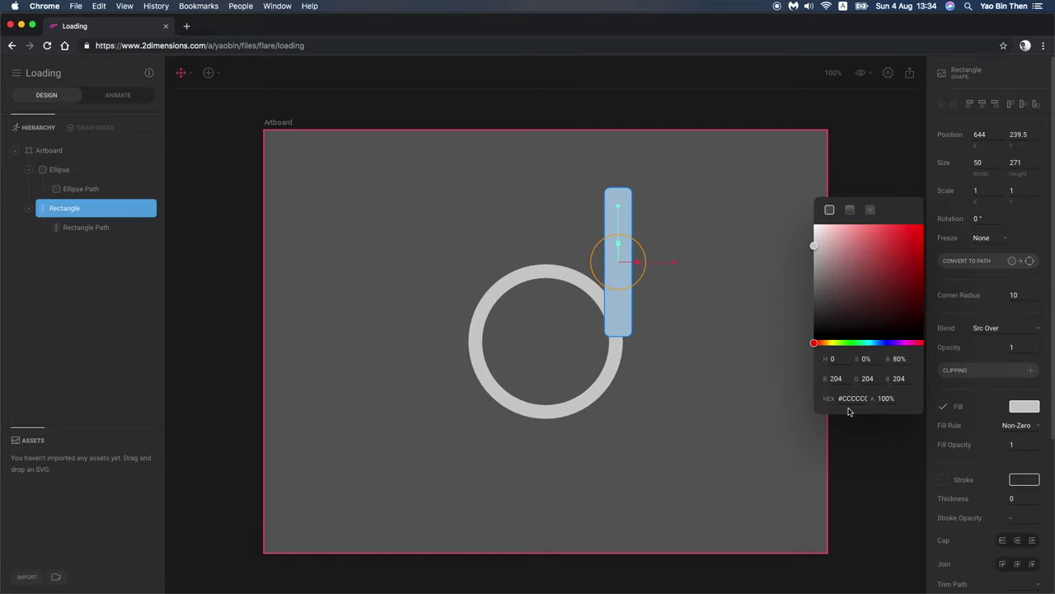
pyautogui.click(681, 368)
pyautogui.click(621, 318)
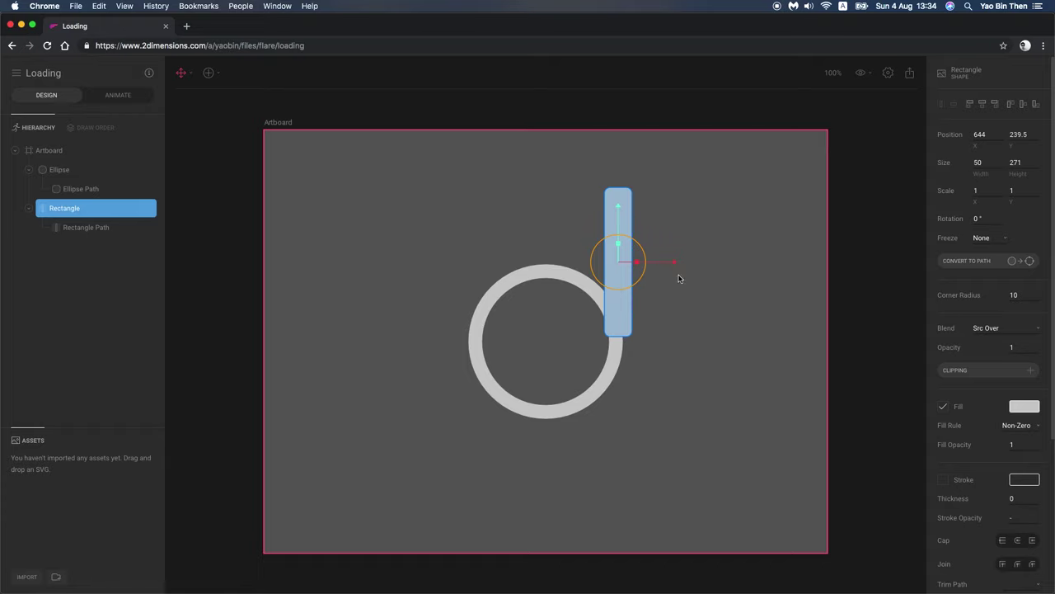
# Step: Set the stem's width to 25, lower it slightly beside the ring, and show rulers
pyautogui.click(597, 356)
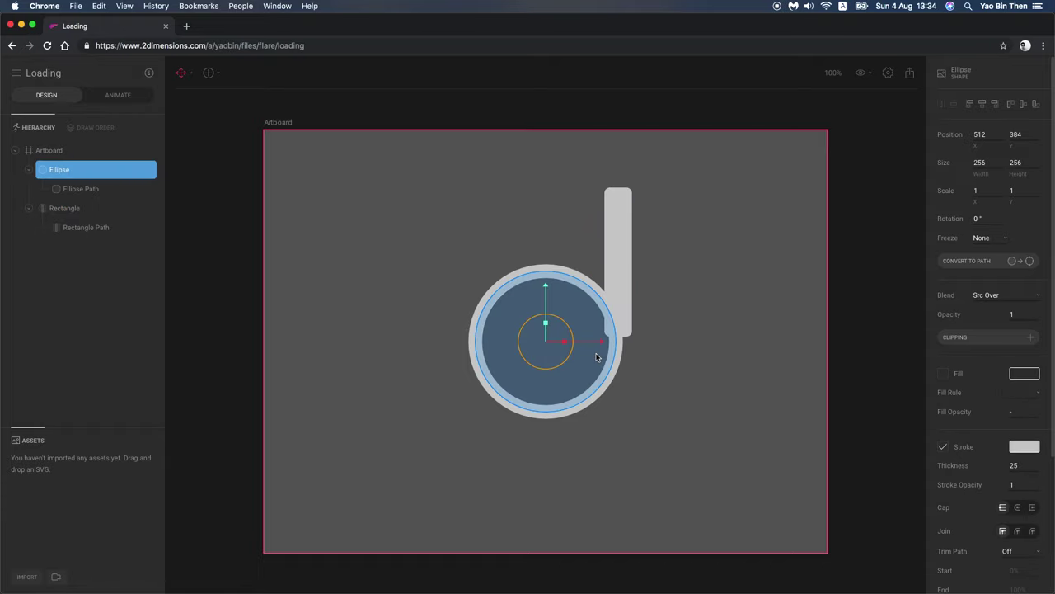
pyautogui.click(622, 272)
pyautogui.click(988, 160)
pyautogui.write('25')
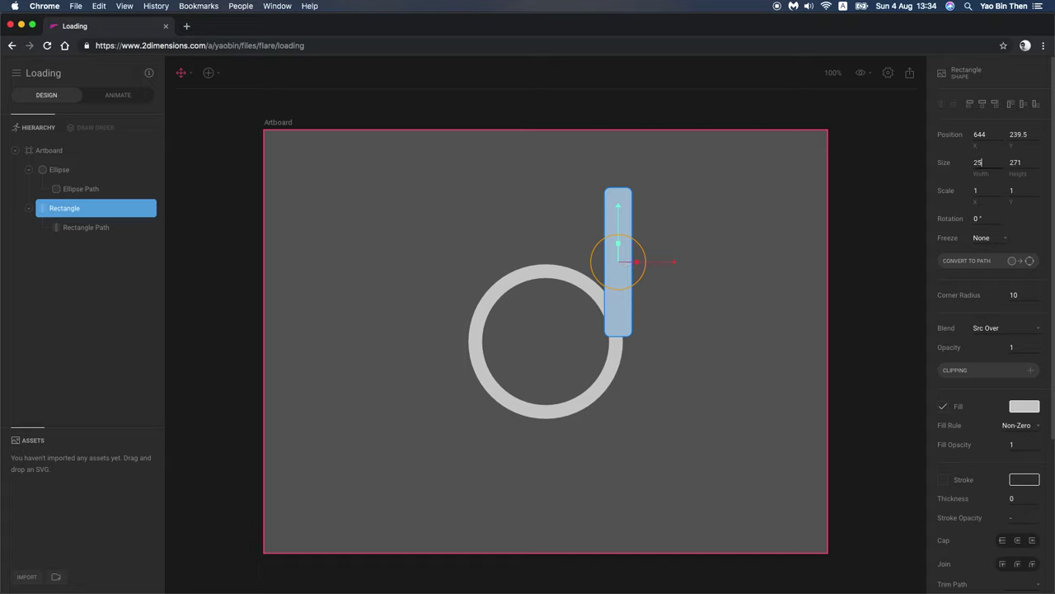
pyautogui.press('Return')
pyautogui.moveTo(624, 319); pyautogui.dragTo(619, 332)
pyautogui.click(530, 352)
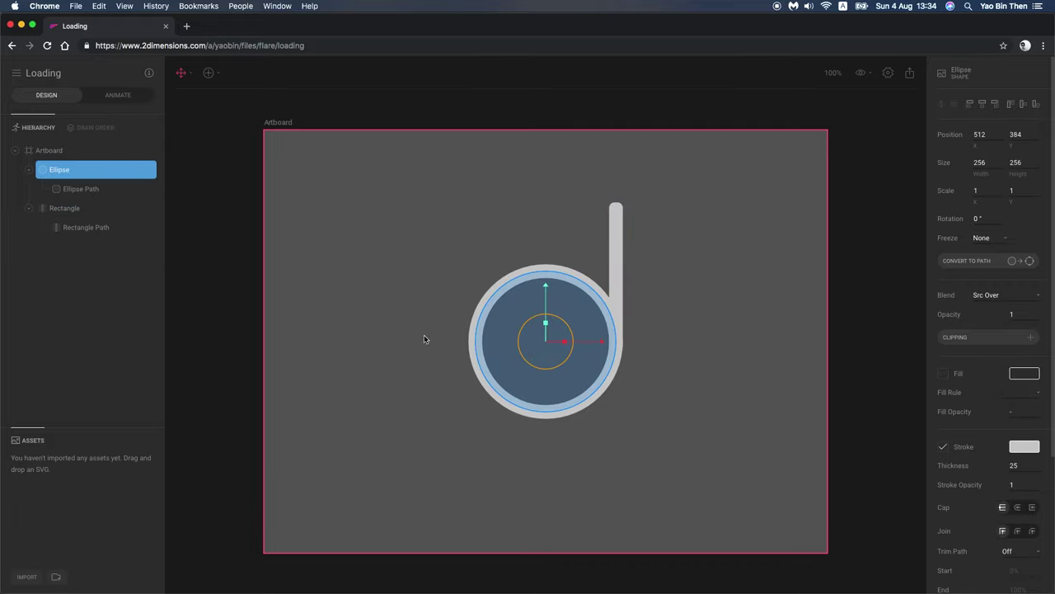
pyautogui.click(370, 332)
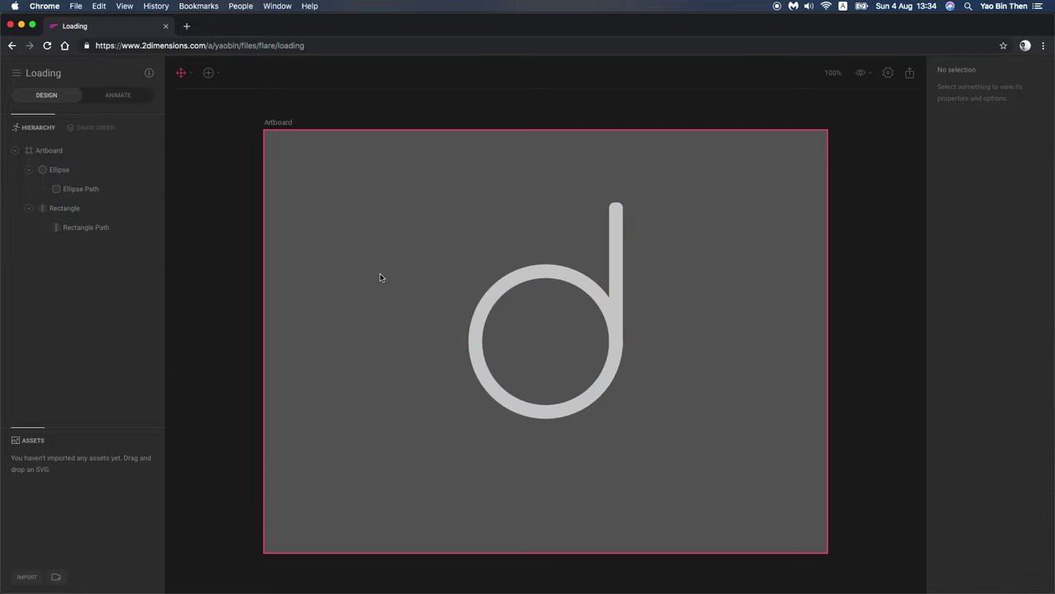
pyautogui.hotkey('shift', 'r')
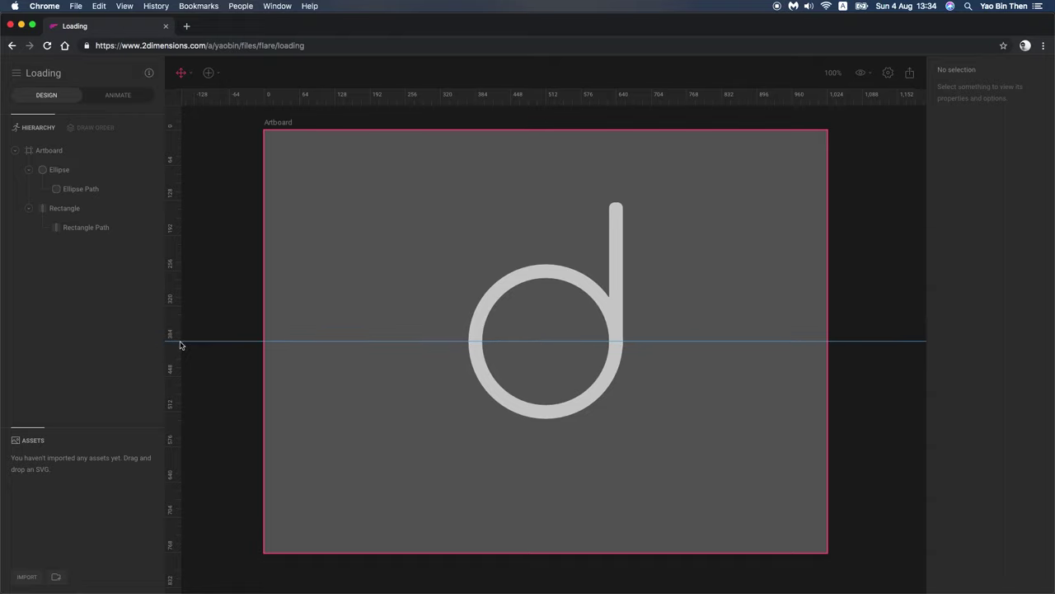
# Step: Add a vertical guide through the artboard centre and nudge the stem slightly upward
pyautogui.click(181, 340)
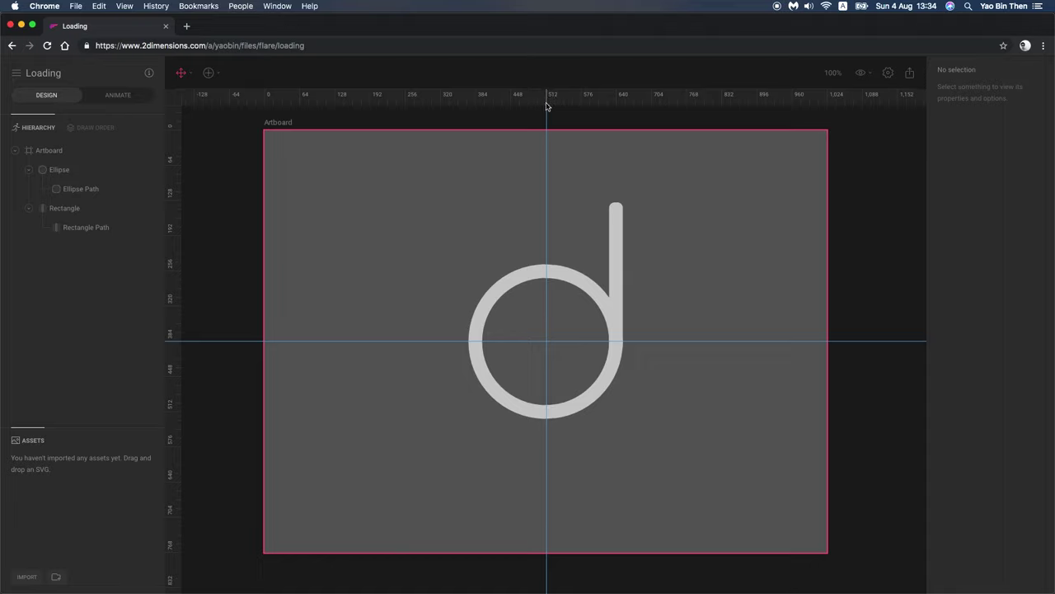
pyautogui.click(619, 284)
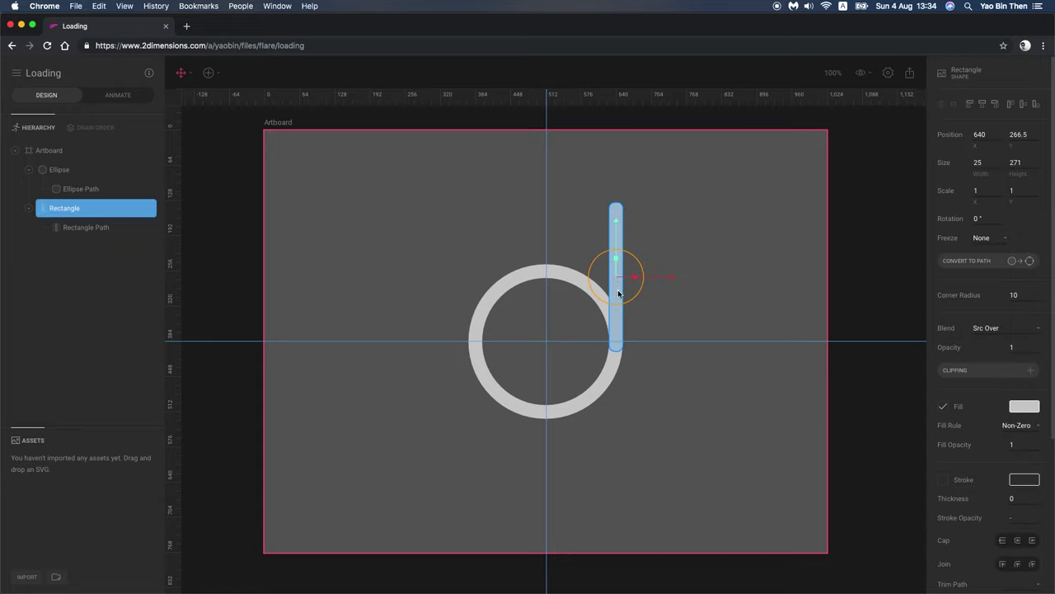
pyautogui.moveTo(616, 245); pyautogui.dragTo(619, 235)
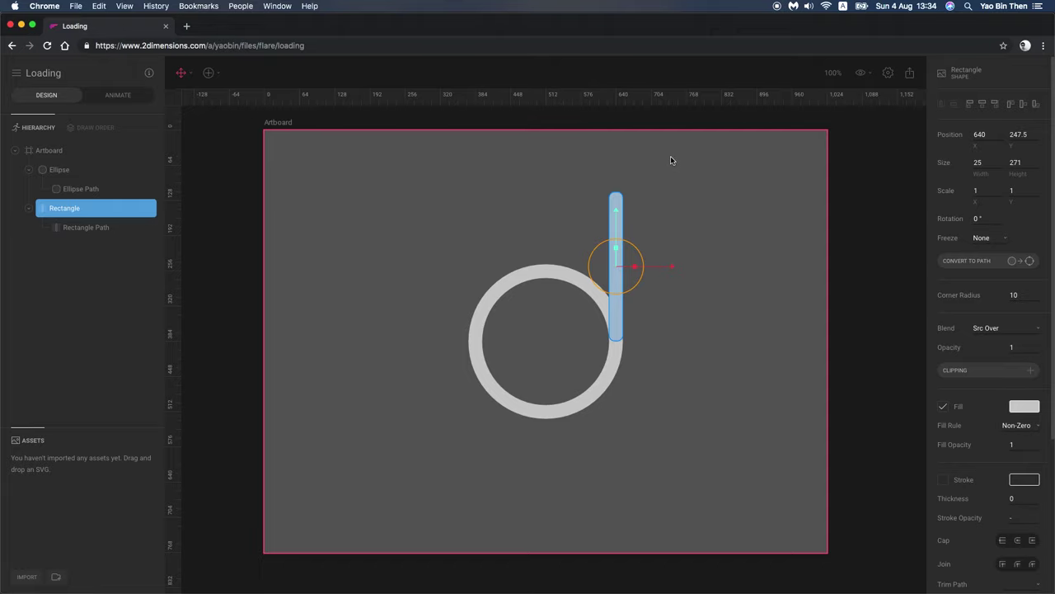
# Step: Marquee-select the ring and stem and group them with Cmd+G
pyautogui.click(713, 267)
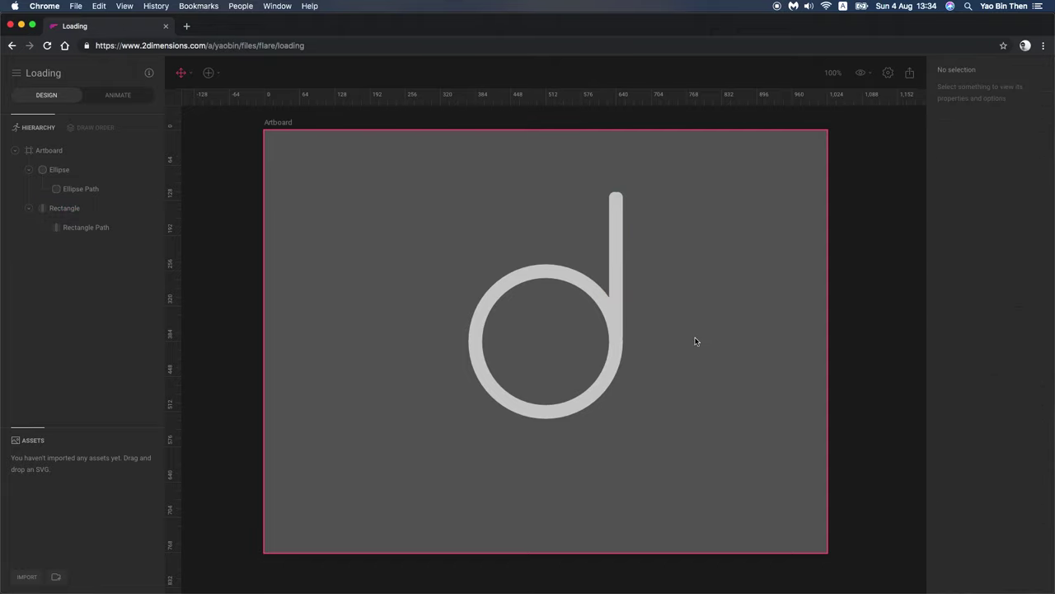
pyautogui.moveTo(419, 170); pyautogui.dragTo(820, 498)
pyautogui.press('super+g')
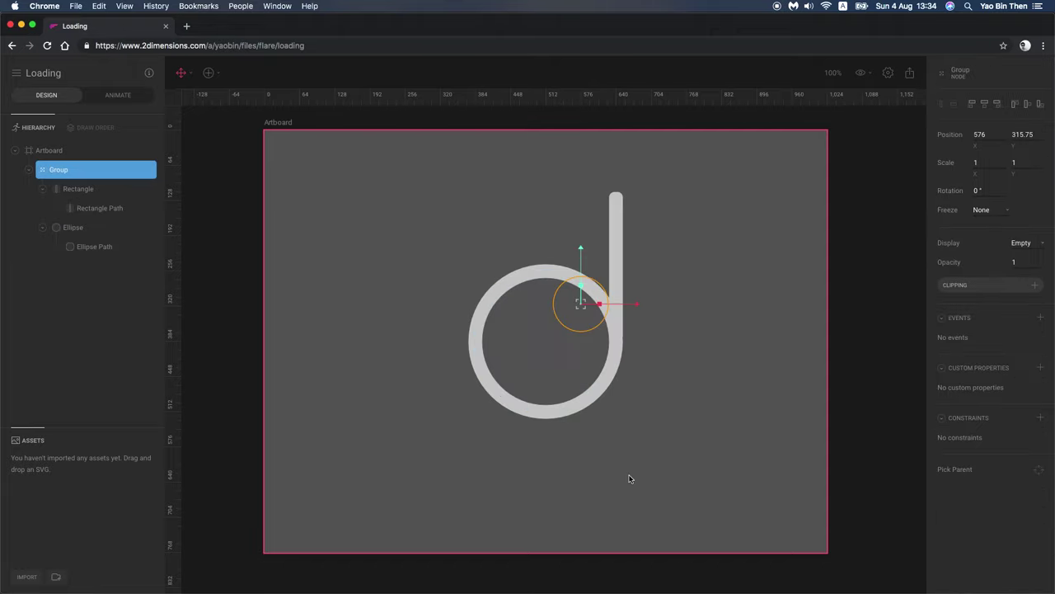
# Step: Try aligning the group and ring to their middle, then shift them back
pyautogui.keyDown('shift'); pyautogui.click(87, 225); pyautogui.keyUp('shift')
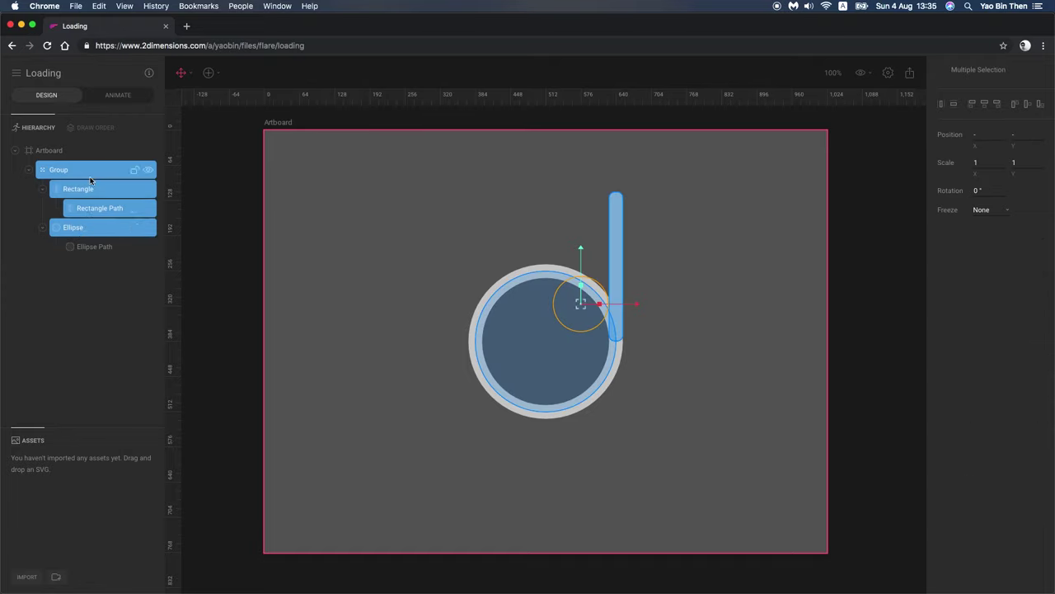
pyautogui.keyDown('shift'); pyautogui.click(86, 225); pyautogui.keyUp('shift')
pyautogui.keyDown('super'); pyautogui.click(86, 226); pyautogui.keyUp('super')
pyautogui.click(985, 103)
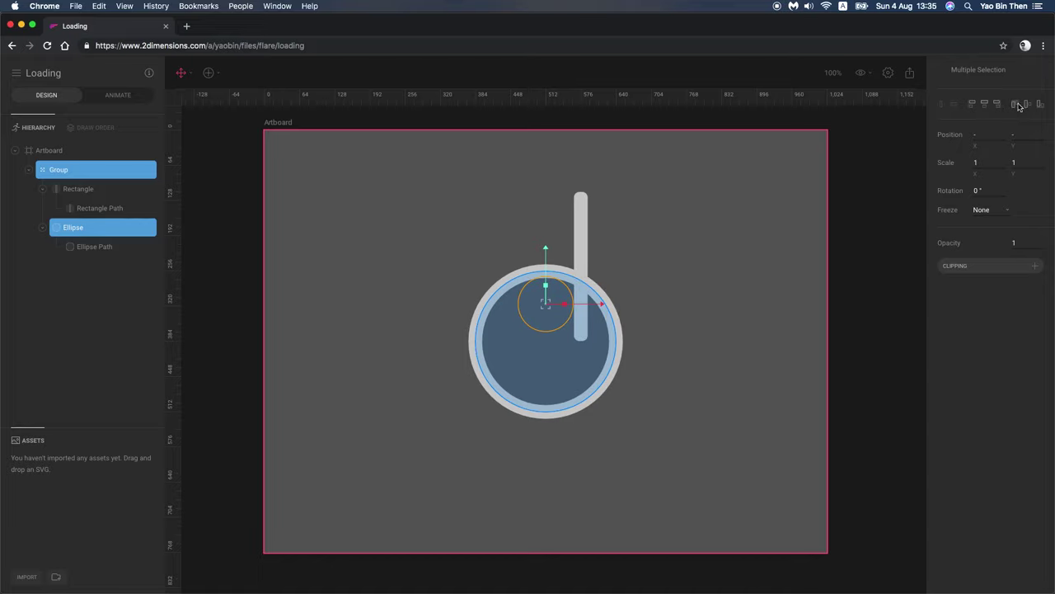
pyautogui.click(1029, 105)
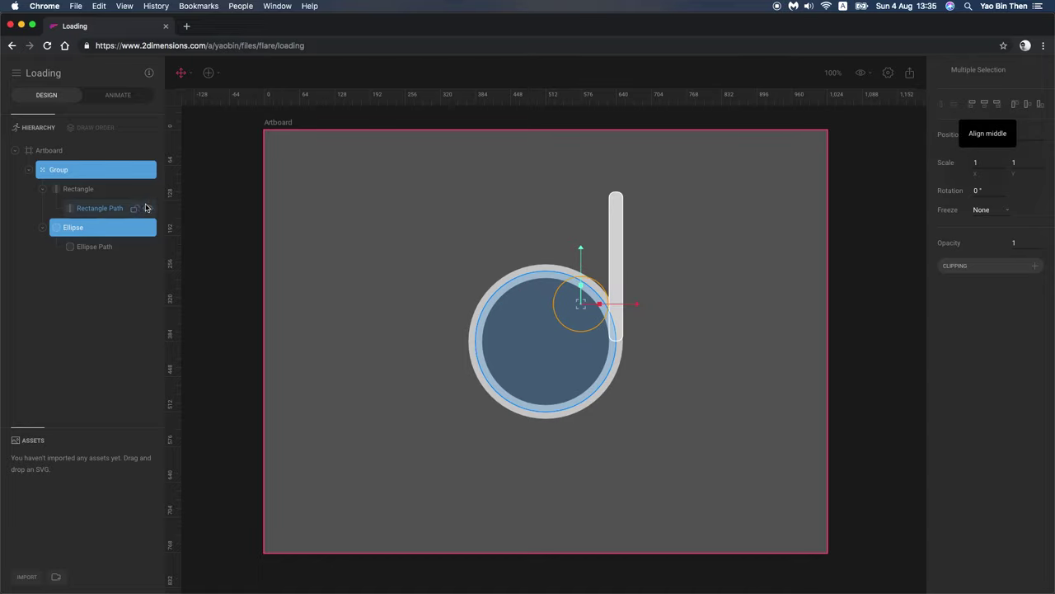
pyautogui.click(295, 283)
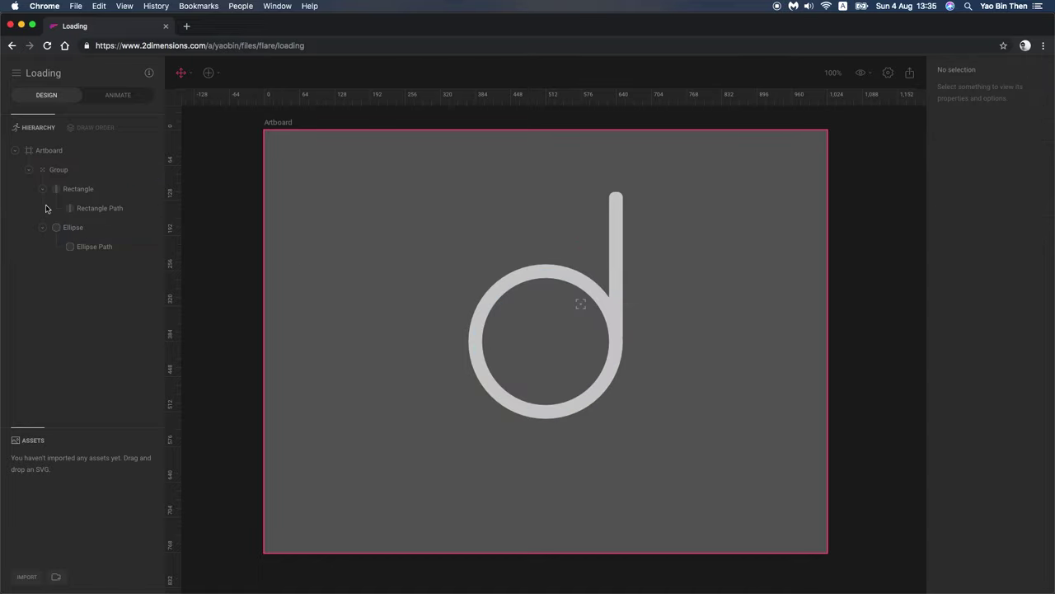
# Step: Set the group's freeze mode to Images and centre it horizontally on the artboard
pyautogui.click(77, 170)
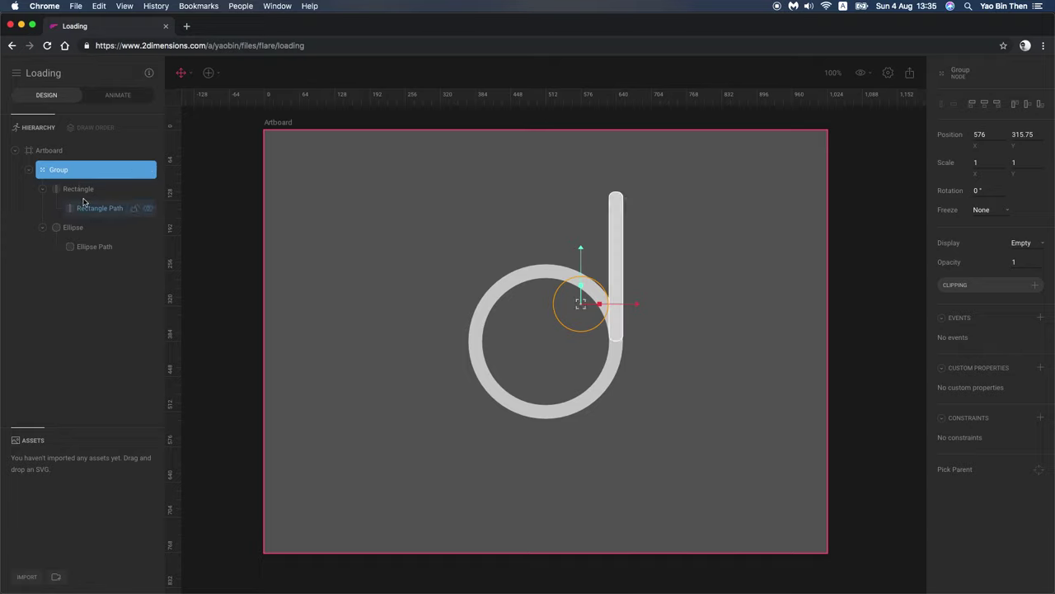
pyautogui.click(82, 197)
pyautogui.click(84, 172)
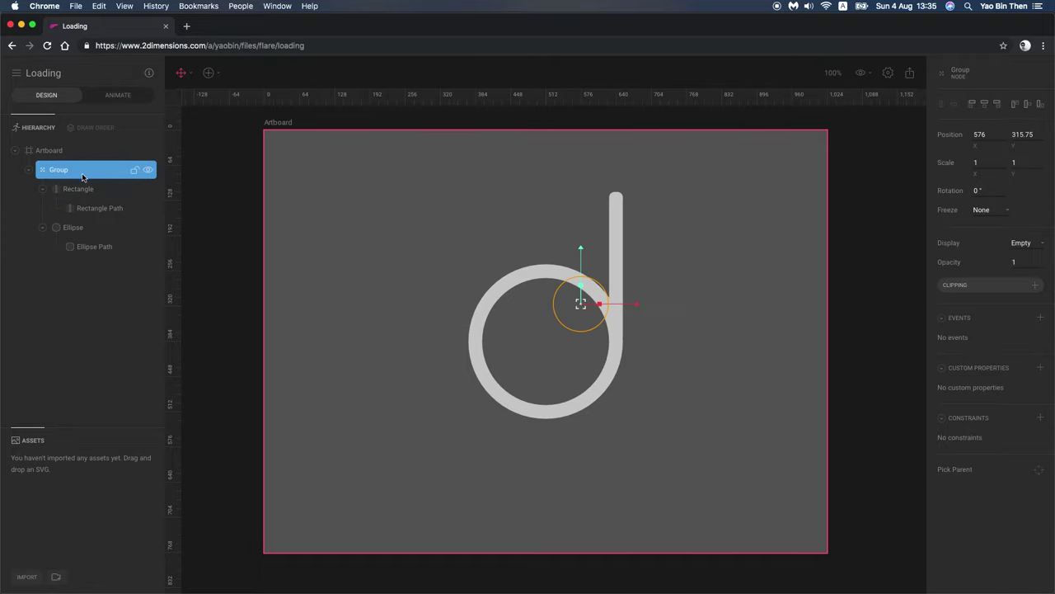
pyautogui.click(996, 210)
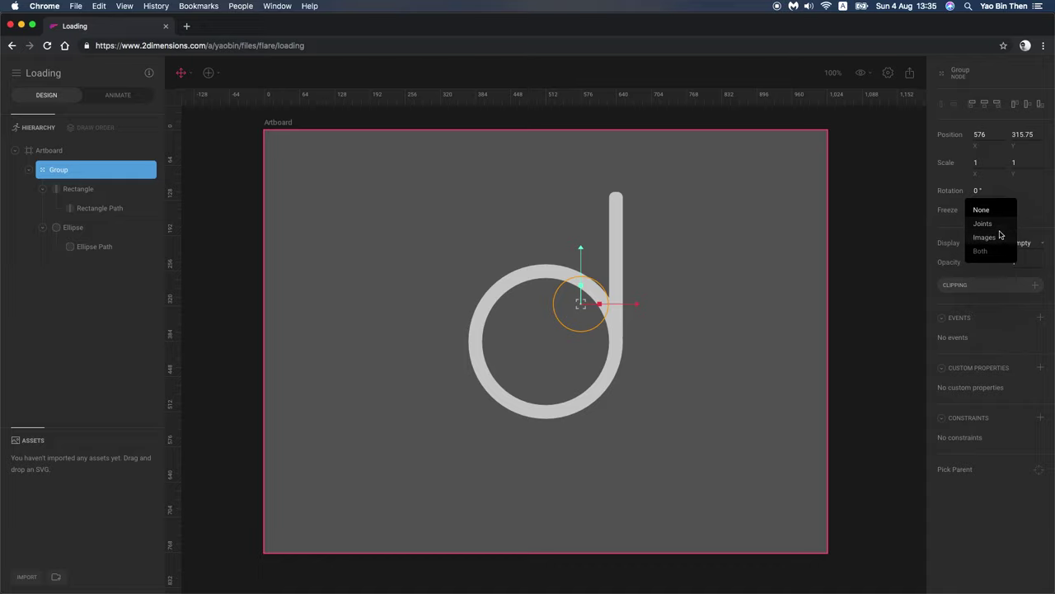
pyautogui.click(994, 224)
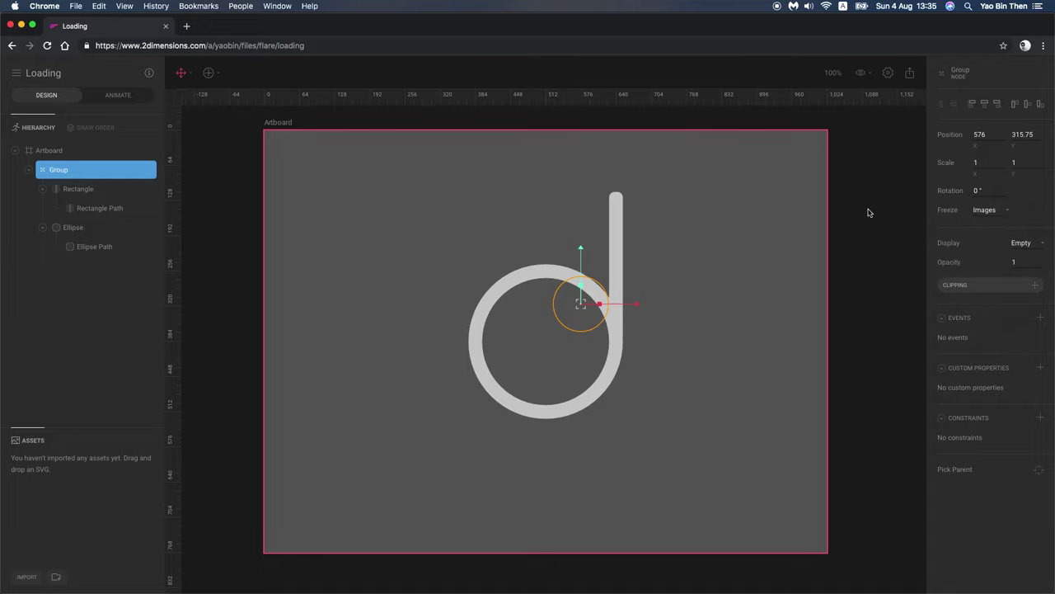
pyautogui.click(985, 104)
pyautogui.click(1026, 106)
# Step: Centre the stem on the ring horizontally, undo and redo it, then select the stem
pyautogui.keyDown('shift'); pyautogui.click(99, 227); pyautogui.keyUp('shift')
pyautogui.click(78, 169)
pyautogui.keyDown('shift'); pyautogui.click(91, 227); pyautogui.keyUp('shift')
pyautogui.click(984, 104)
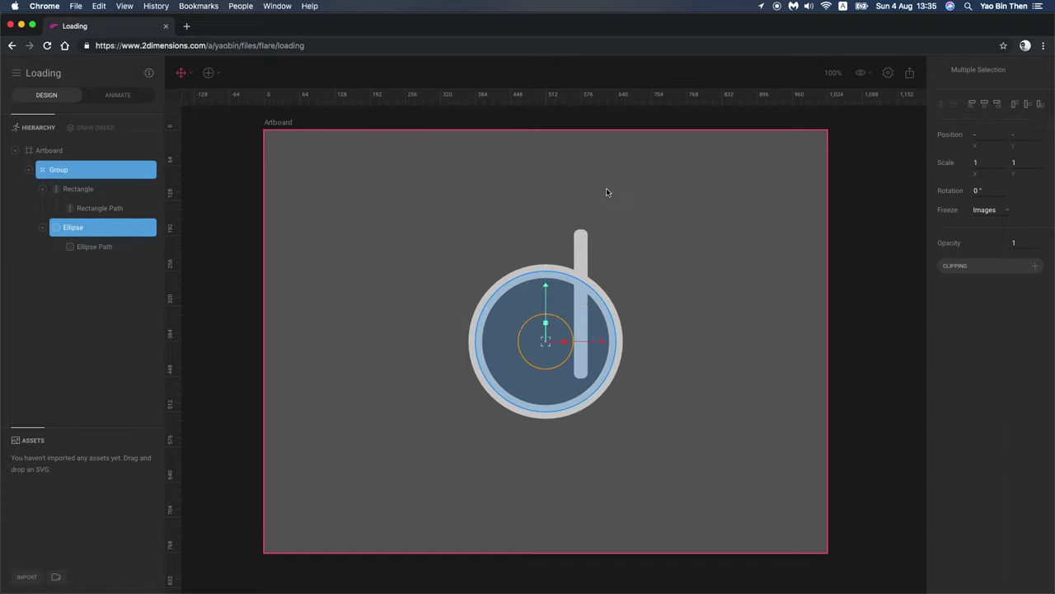
pyautogui.press('super+z')
pyautogui.press('super+z')
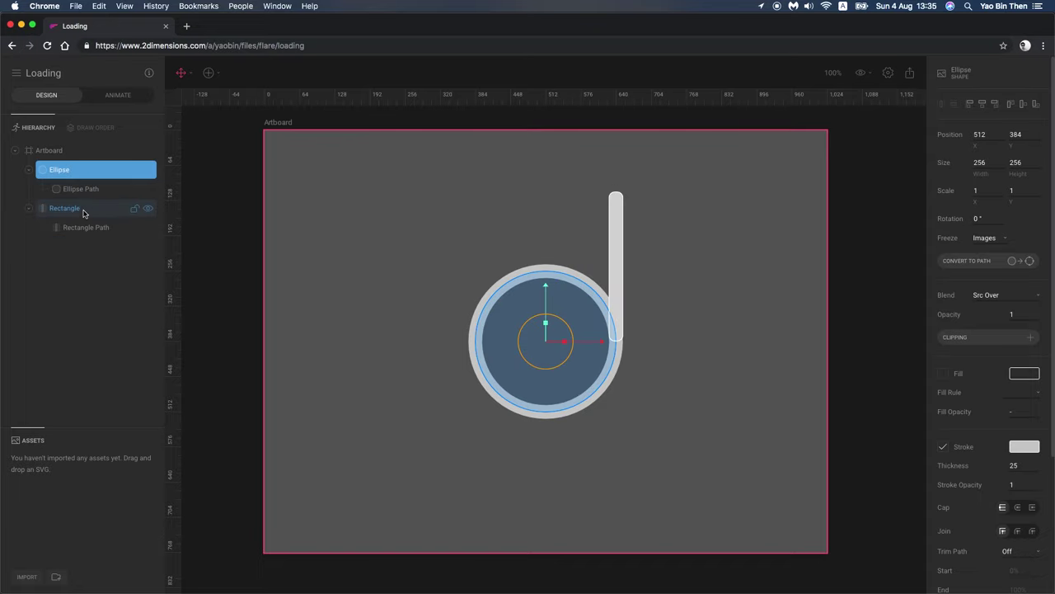
pyautogui.press('super+shift+z')
pyautogui.press('super+shift+z')
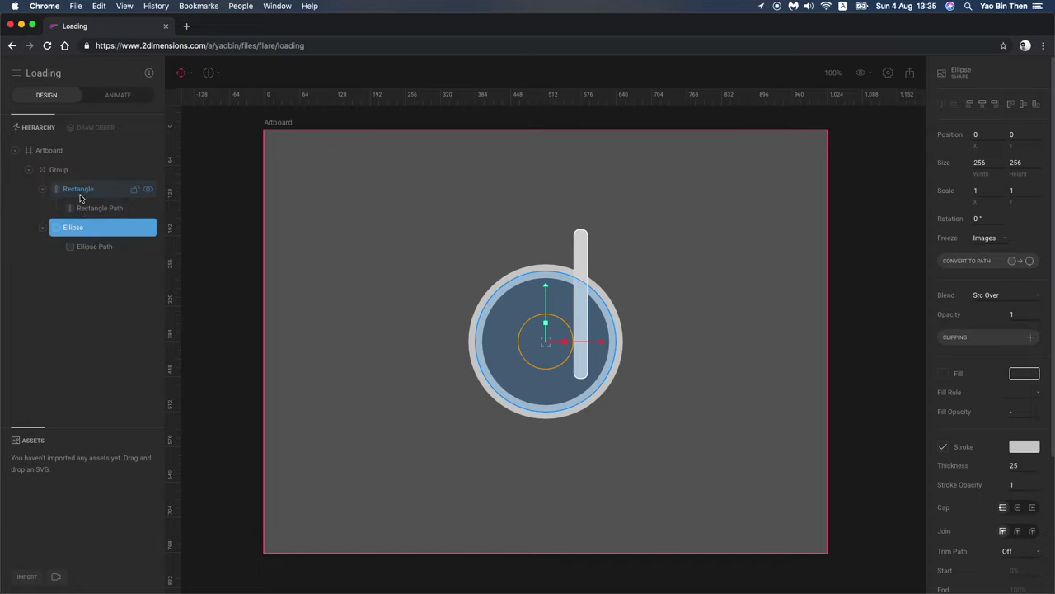
pyautogui.click(82, 189)
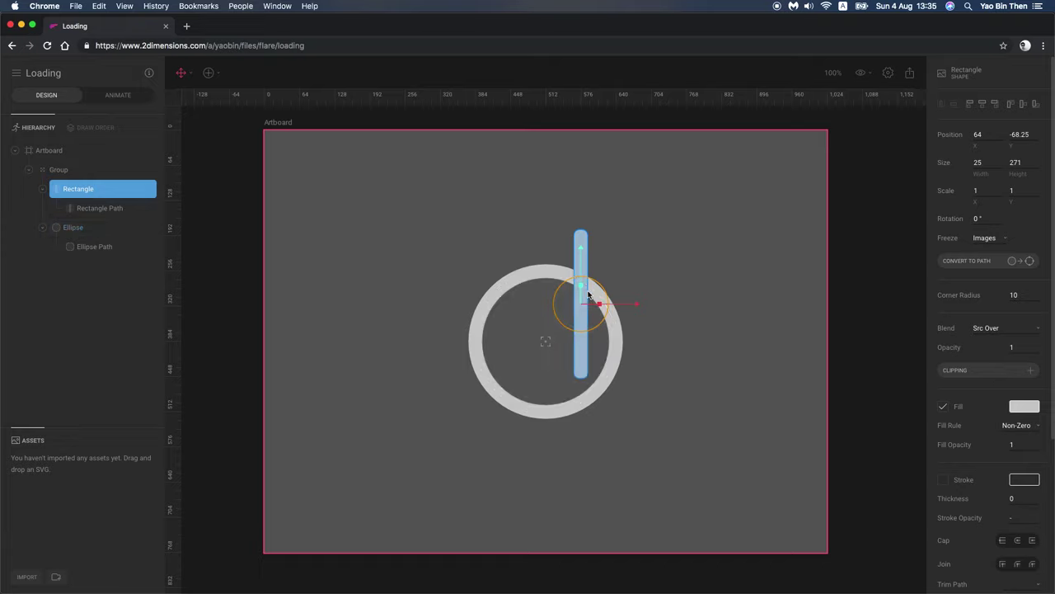
# Step: Move the stem back beside the ring's right edge and add horizontal and vertical guides
pyautogui.moveTo(599, 299); pyautogui.dragTo(638, 261)
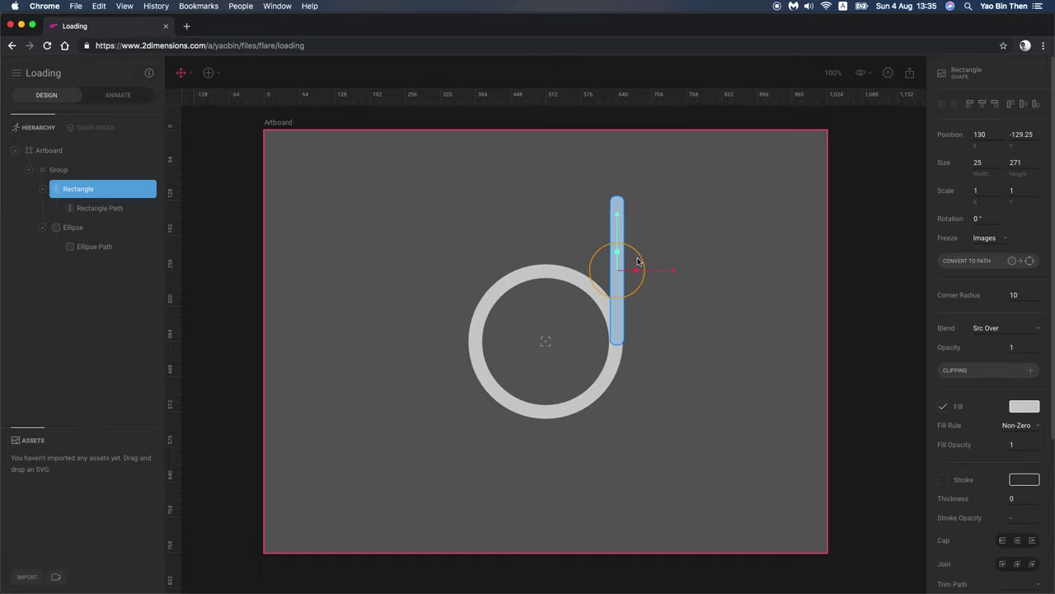
pyautogui.click(171, 345)
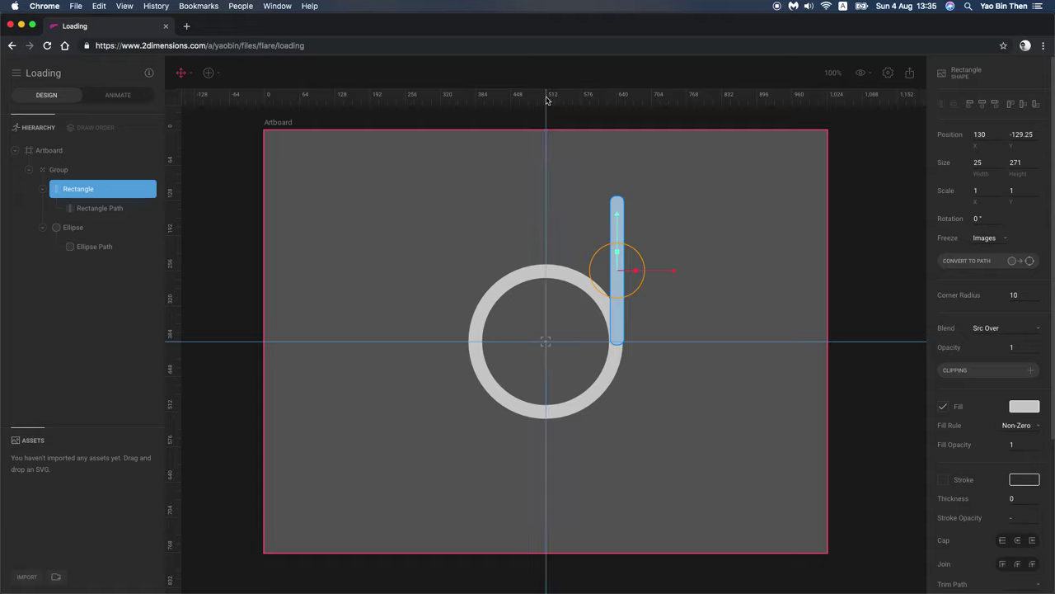
pyautogui.click(547, 99)
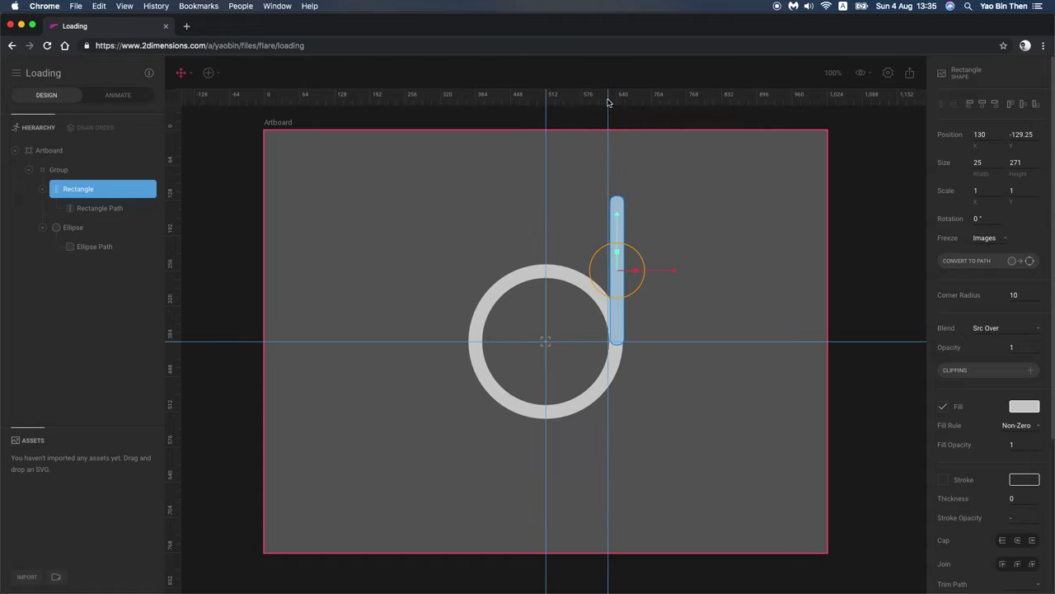
pyautogui.click(609, 100)
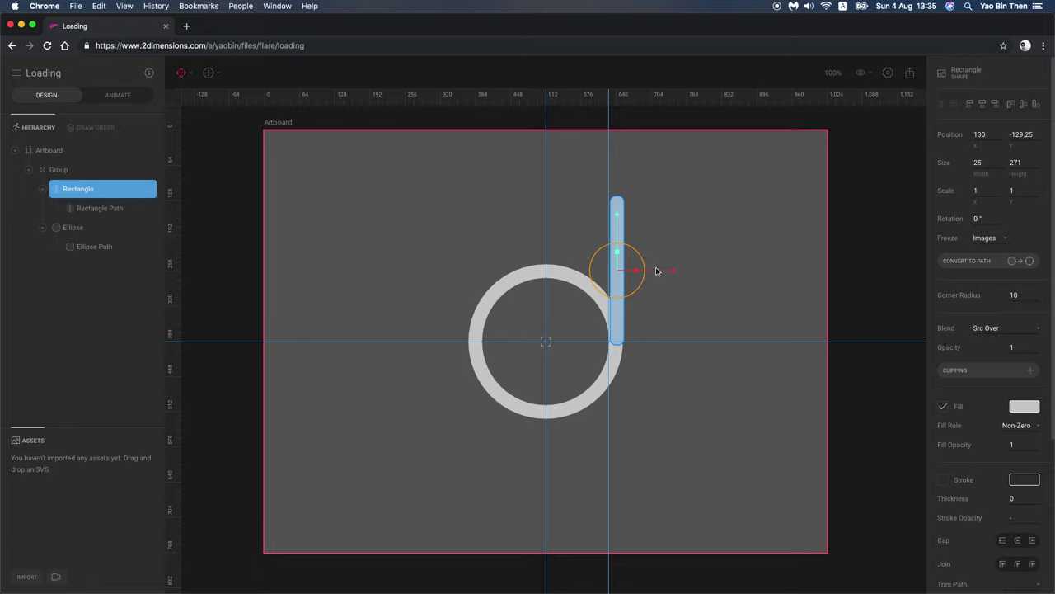
# Step: Nudge the stem up and slightly left onto the guides to about 127, -135
pyautogui.scroll(10, 648, 308)
pyautogui.moveTo(544, 265); pyautogui.dragTo(541, 255)
pyautogui.scroll(-20, 614, 269)
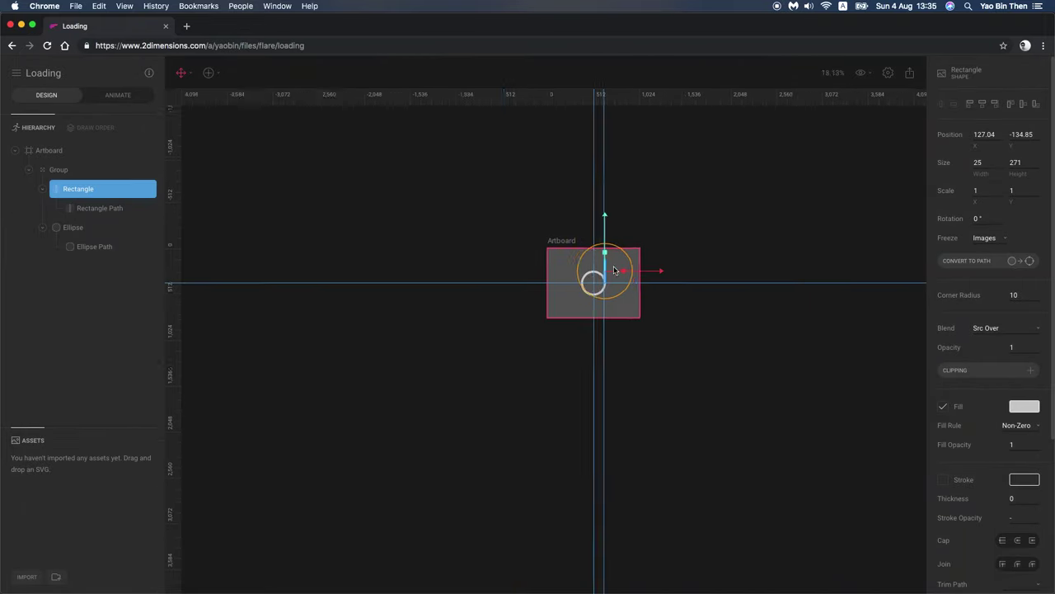
pyautogui.scroll(9, 614, 269)
pyautogui.click(622, 279)
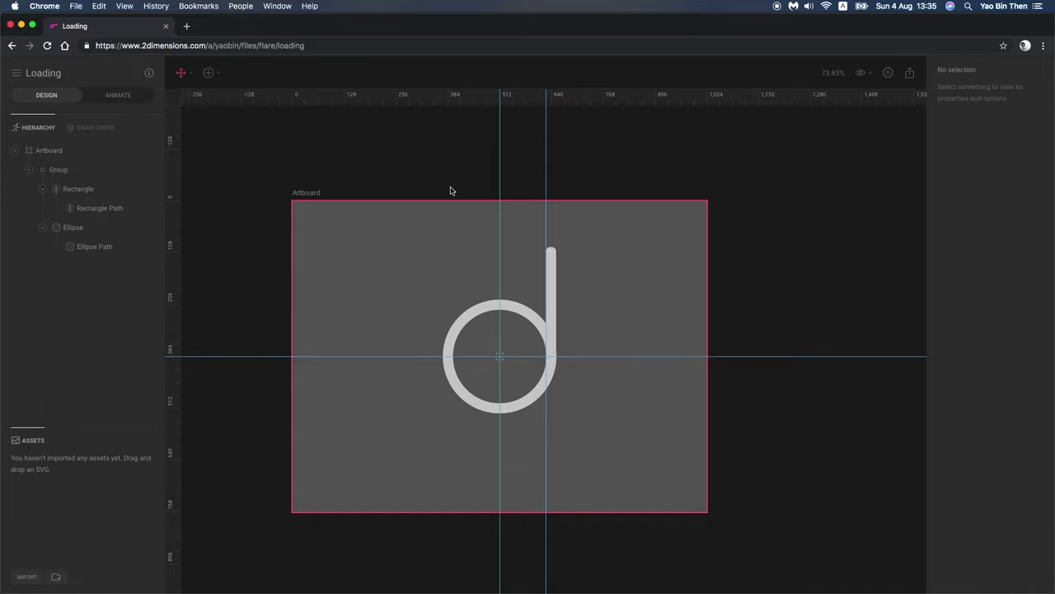
pyautogui.scroll(5, 602, 346)
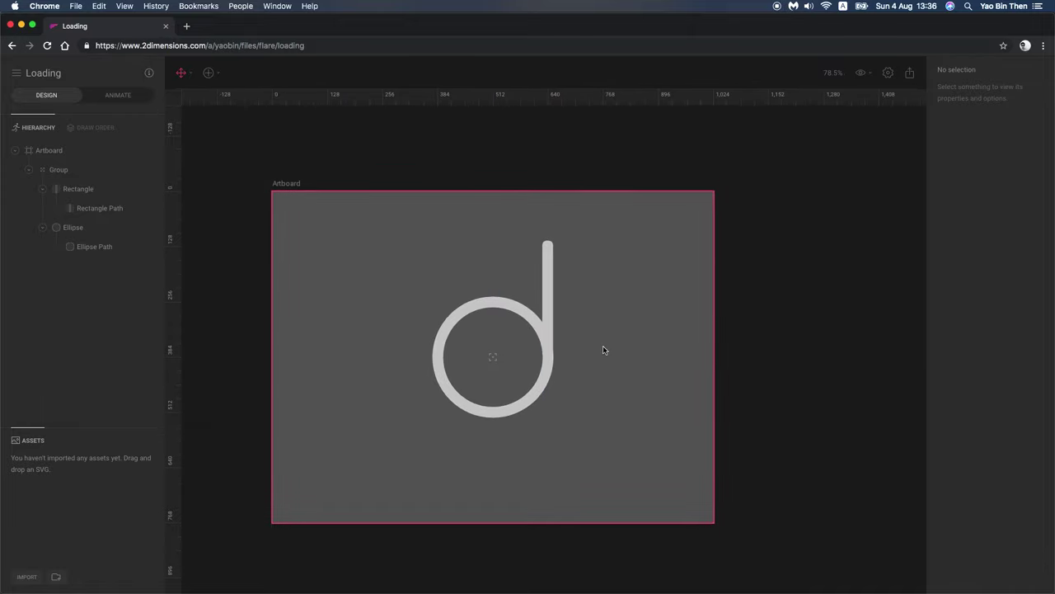
pyautogui.moveTo(307, 265); pyautogui.dragTo(357, 276)
pyautogui.hscroll(-3, 363, 256)
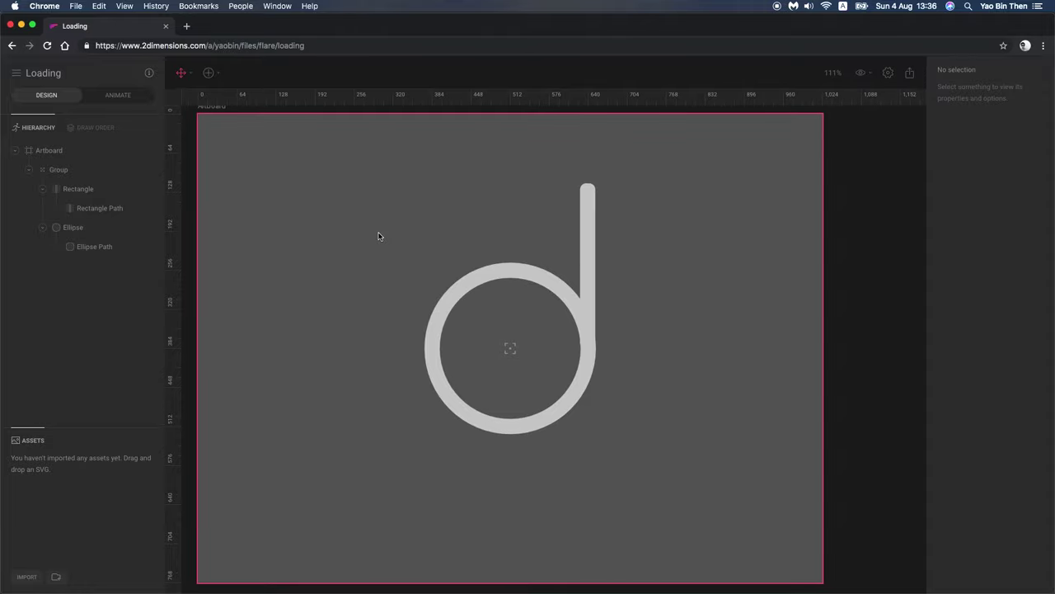
# Step: Collapse the group in the layer list and draw a wide new rectangle below the ring
pyautogui.click(28, 170)
pyautogui.click(211, 76)
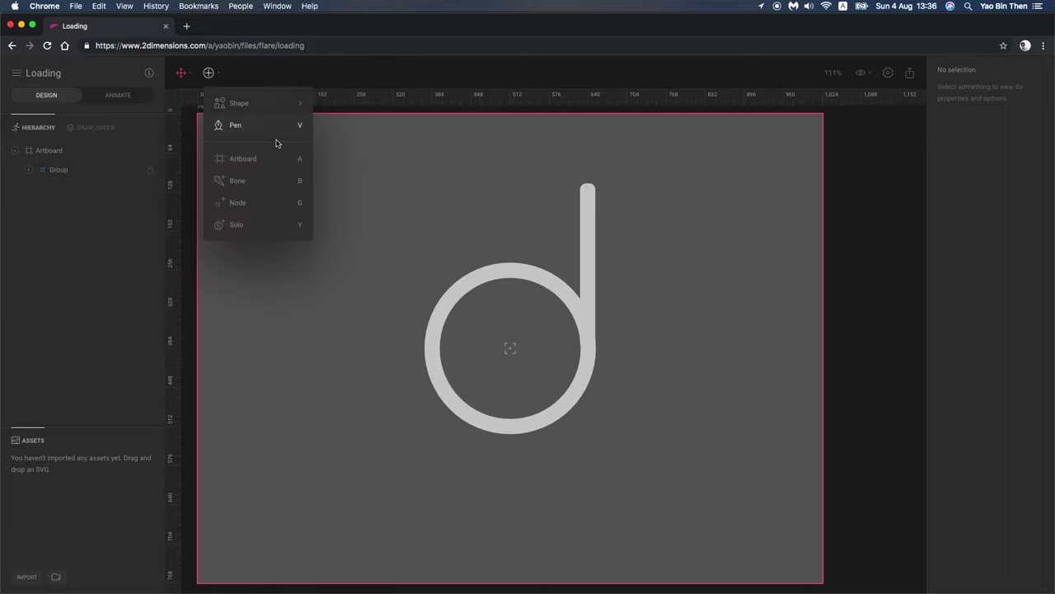
pyautogui.moveTo(265, 111)
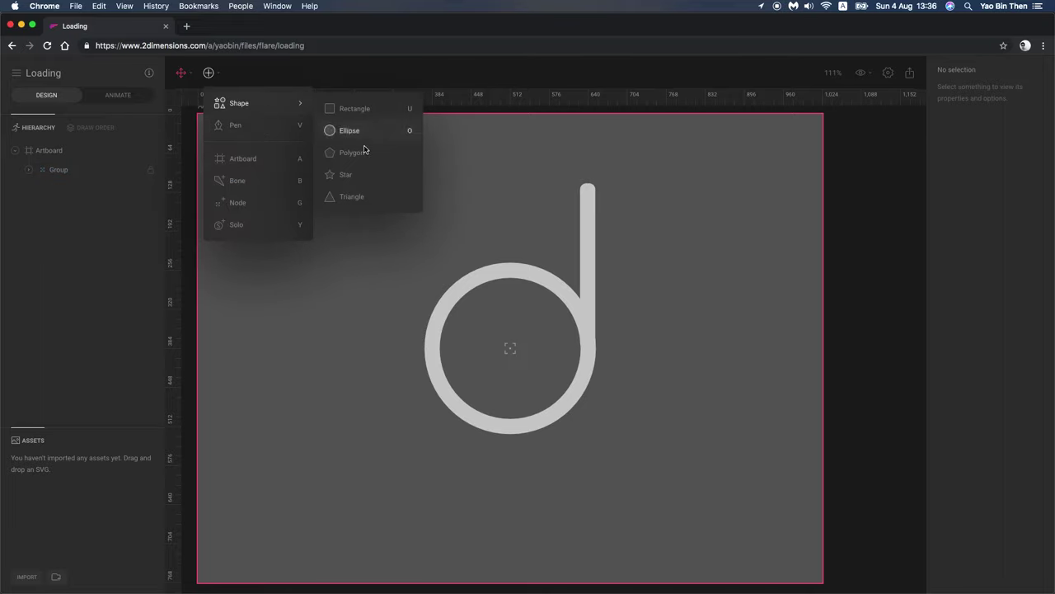
pyautogui.click(356, 113)
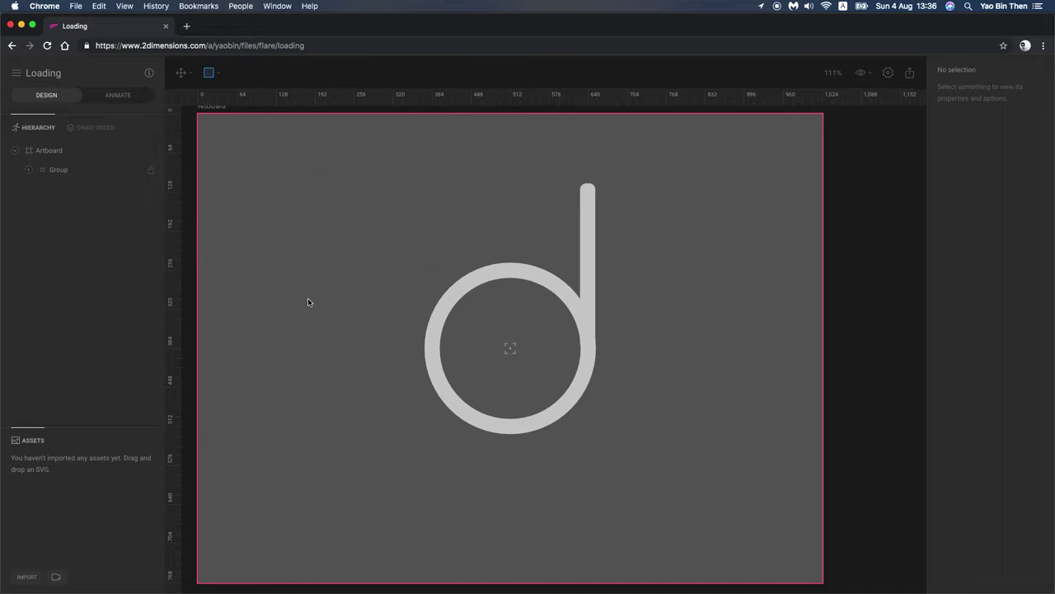
pyautogui.moveTo(341, 276)
pyautogui.mouseDown()
pyautogui.moveTo(679, 407)
pyautogui.moveTo(719, 434)
pyautogui.moveTo(721, 449)
pyautogui.mouseUp()
pyautogui.moveTo(657, 392)
pyautogui.mouseDown()
pyautogui.moveTo(684, 443)
pyautogui.moveTo(671, 540)
pyautogui.mouseUp()
pyautogui.press('Escape')
pyautogui.press('v')
# Step: Turn on the rectangle's stroke and make its fill blue
pyautogui.click(942, 479)
pyautogui.click(1024, 406)
pyautogui.moveTo(891, 285); pyautogui.dragTo(878, 236)
pyautogui.click(880, 342)
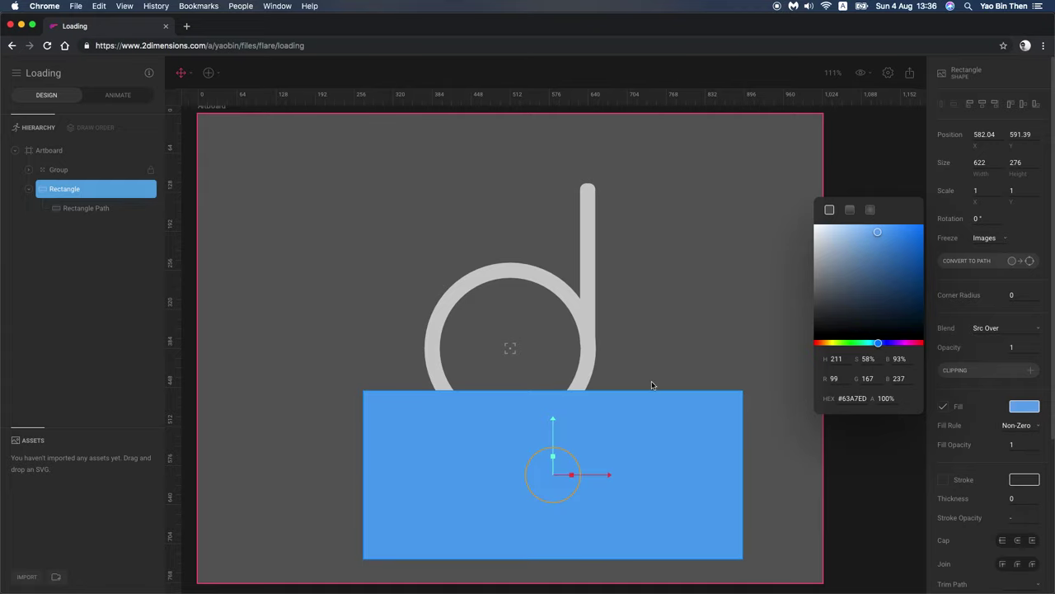
pyautogui.click(690, 384)
# Step: Reposition the blue rectangle, adding two horizontal guides and snapping its top to one
pyautogui.click(603, 465)
pyautogui.moveTo(554, 477); pyautogui.dragTo(526, 434)
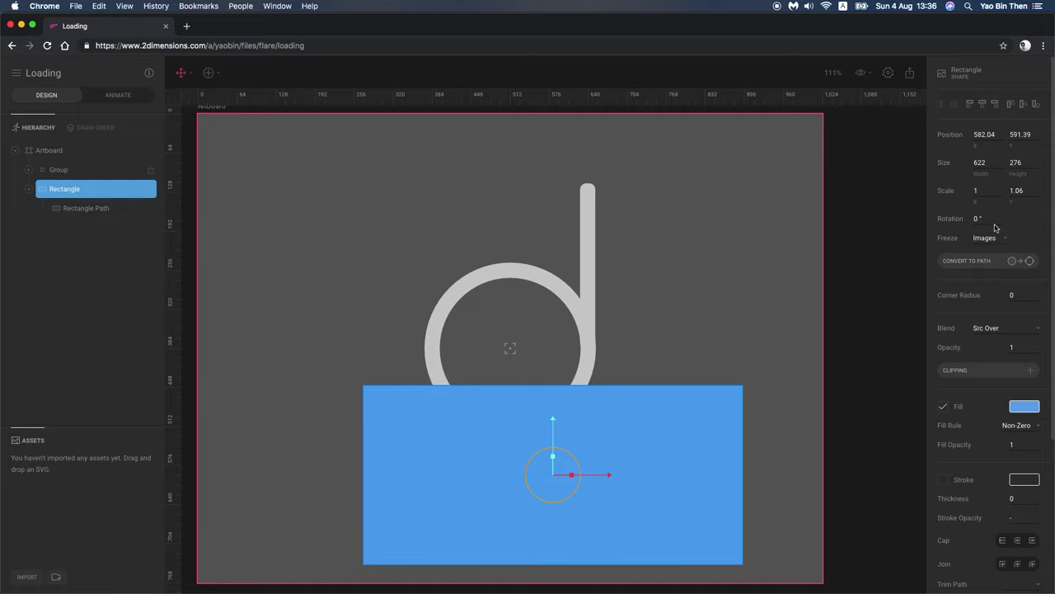
pyautogui.click(807, 235)
pyautogui.click(610, 459)
pyautogui.moveTo(697, 467); pyautogui.dragTo(648, 340)
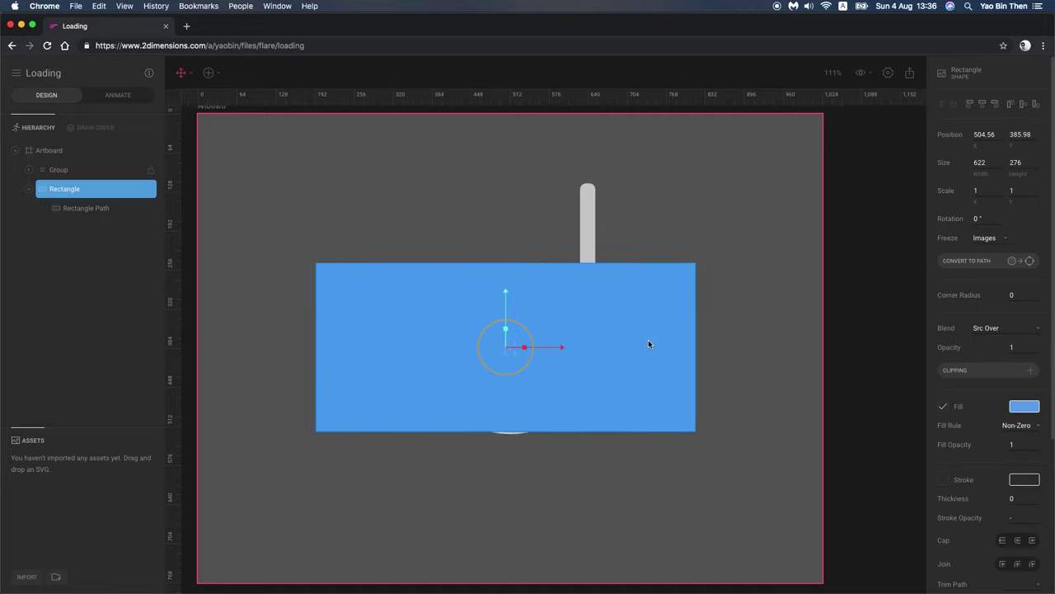
pyautogui.moveTo(648, 378); pyautogui.dragTo(657, 485)
pyautogui.moveTo(176, 234); pyautogui.dragTo(172, 264)
pyautogui.moveTo(387, 429); pyautogui.dragTo(382, 200)
pyautogui.moveTo(170, 442); pyautogui.dragTo(172, 438)
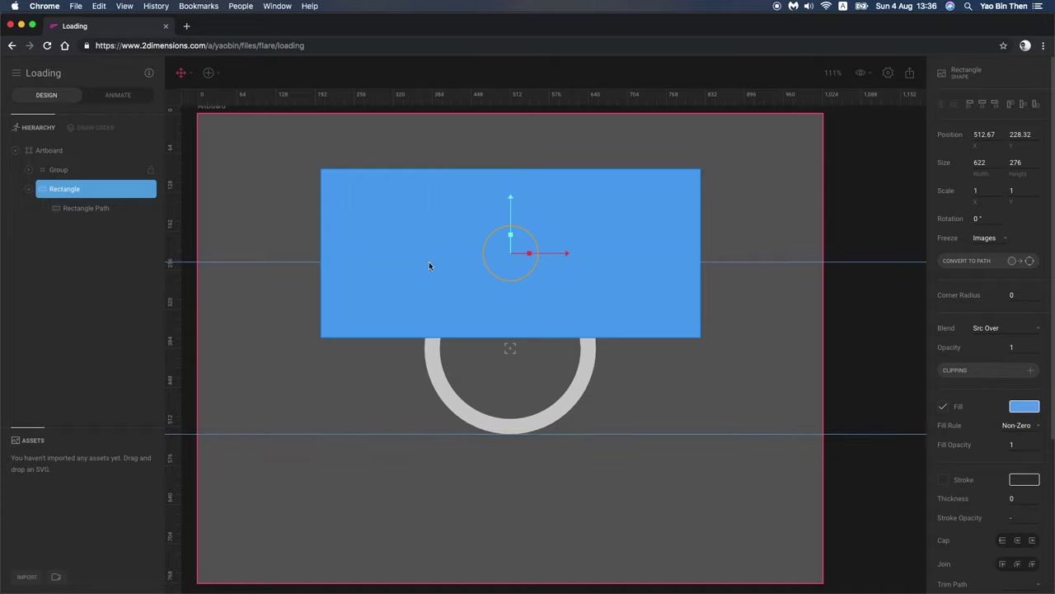
pyautogui.moveTo(316, 323); pyautogui.dragTo(261, 365)
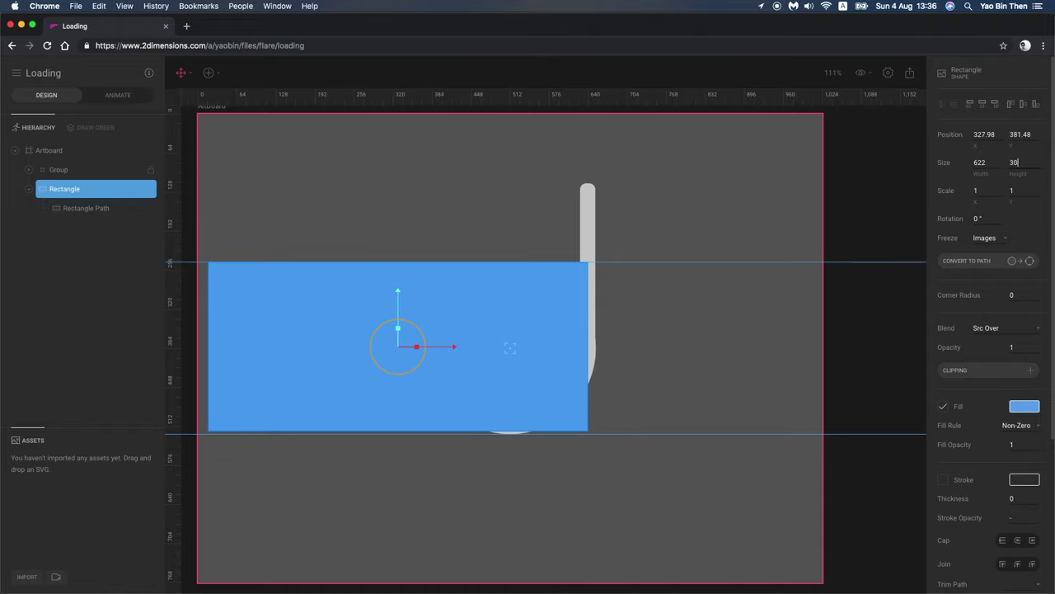
# Step: Set the rectangle's height to 300 and drag it over the d's ring
pyautogui.write('0')
pyautogui.press('Return')
pyautogui.moveTo(574, 352); pyautogui.dragTo(717, 485)
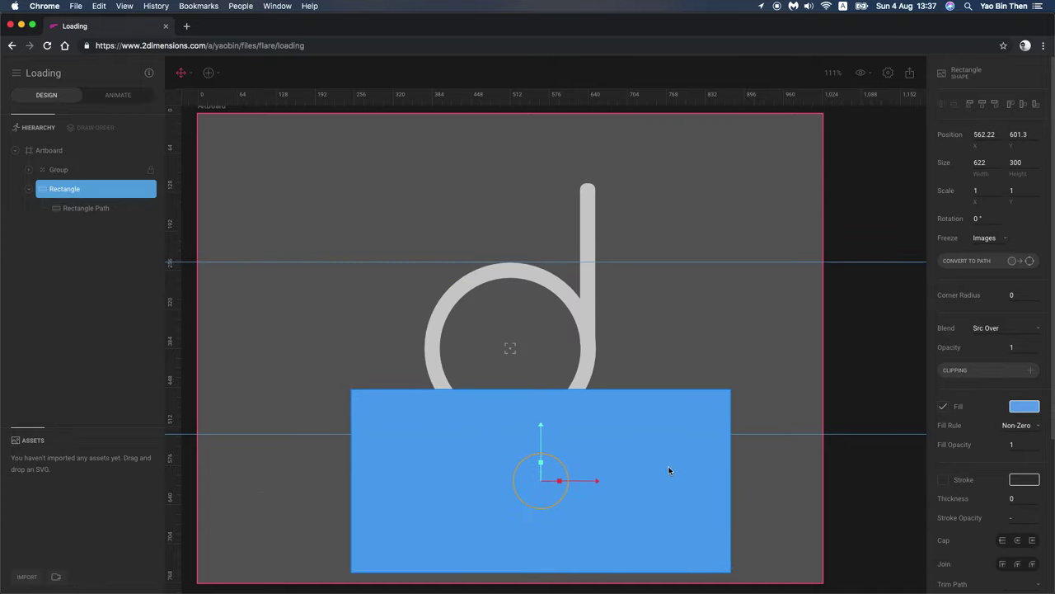
pyautogui.moveTo(667, 450); pyautogui.dragTo(621, 419)
# Step: Convert the blue rectangle to a path, nudge it onto the bottom edge, and add a guide at 128
pyautogui.scroll(-5, 681, 250)
pyautogui.scroll(4, 621, 423)
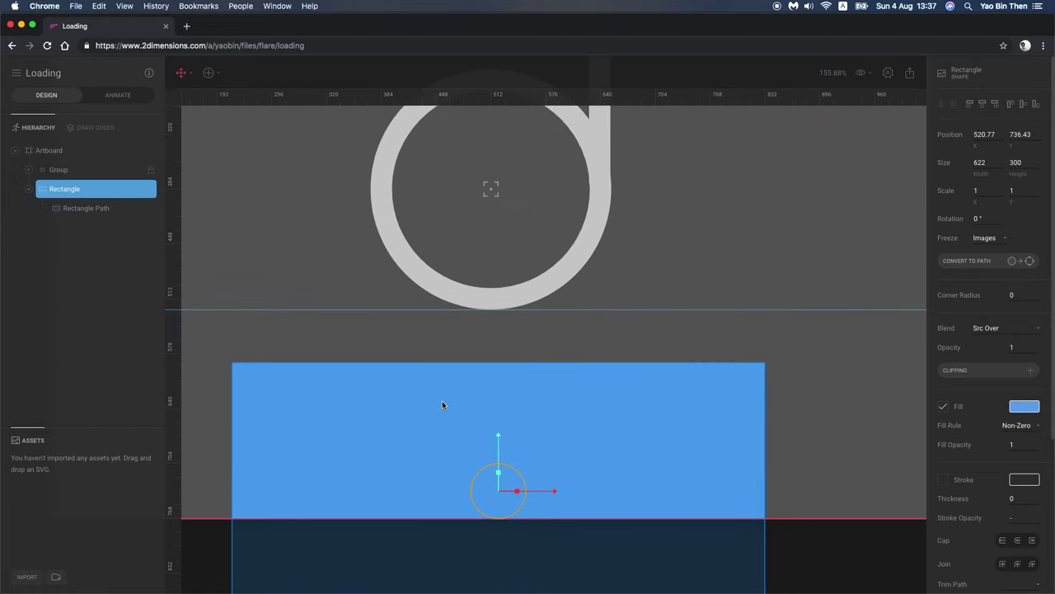
pyautogui.scroll(-2, 443, 404)
pyautogui.click(952, 262)
pyautogui.click(1001, 236)
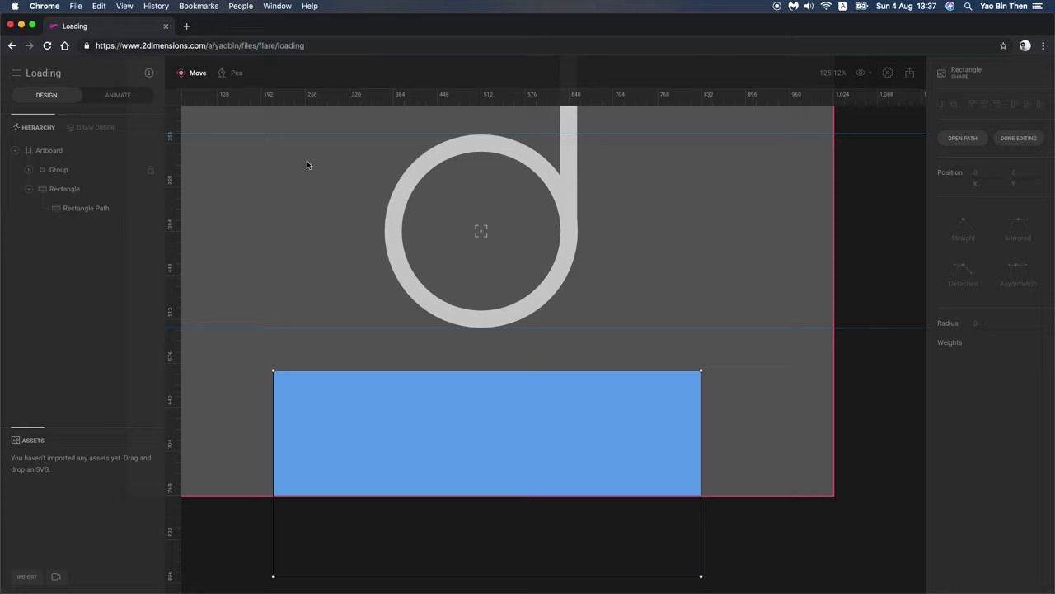
pyautogui.press('Escape')
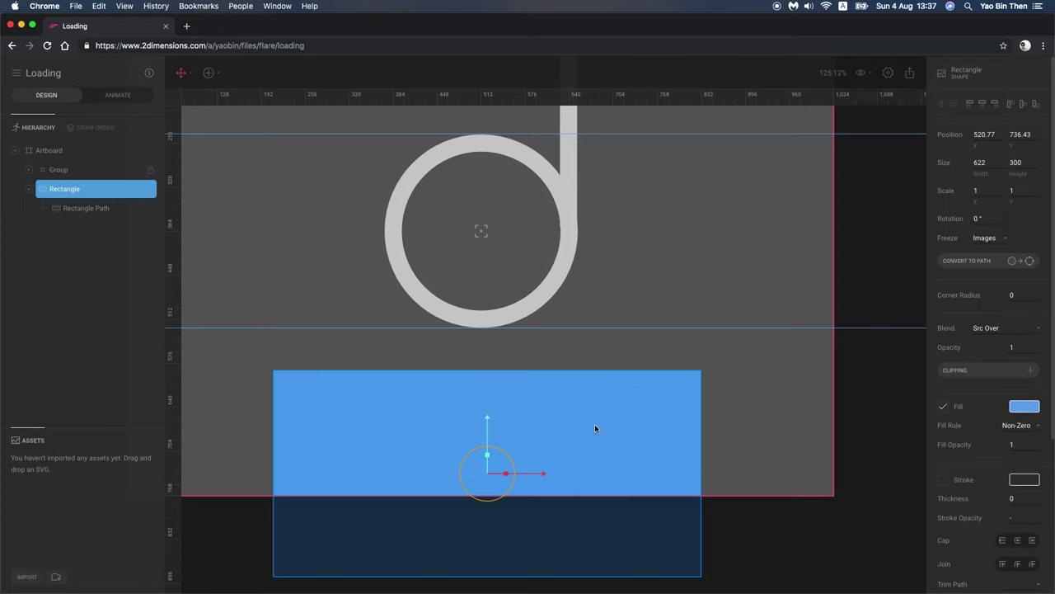
pyautogui.moveTo(595, 427); pyautogui.dragTo(597, 410)
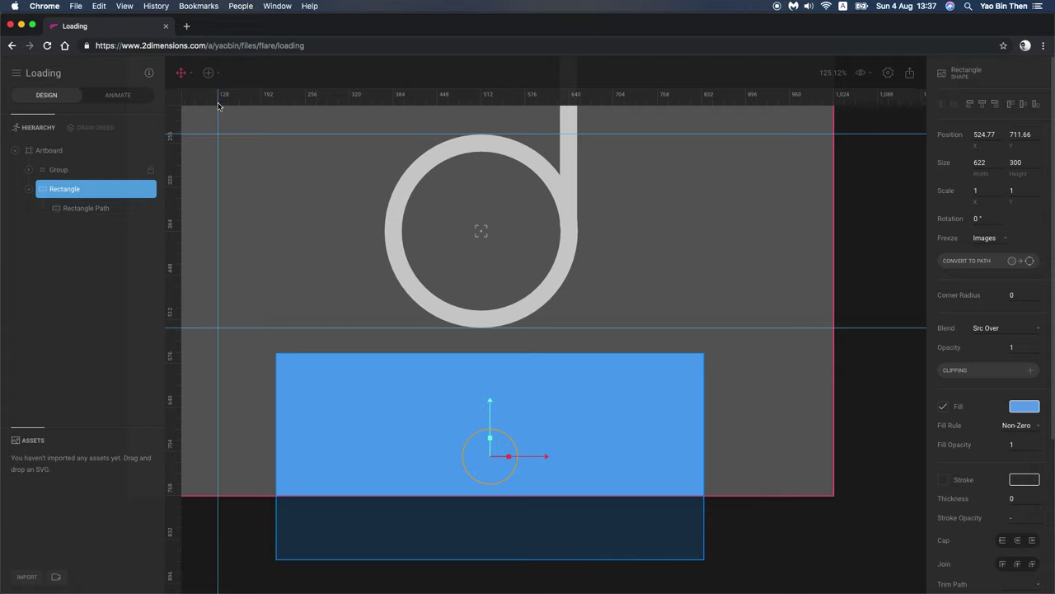
pyautogui.click(218, 105)
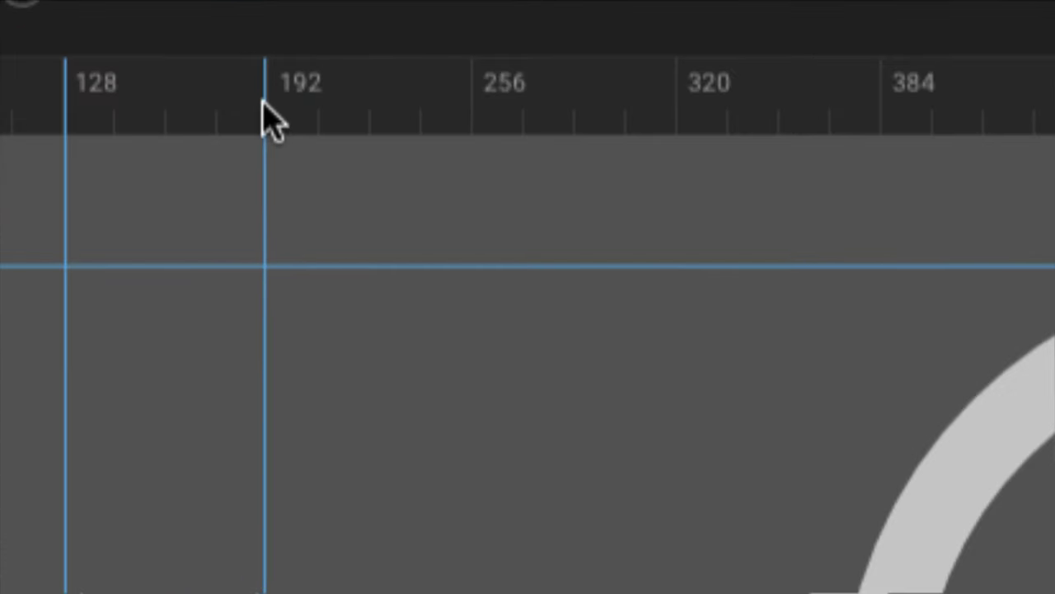
# Step: Drop vertical guides at 192, 256, 320, 160 and further 32-unit steps up to 352
pyautogui.click(267, 107)
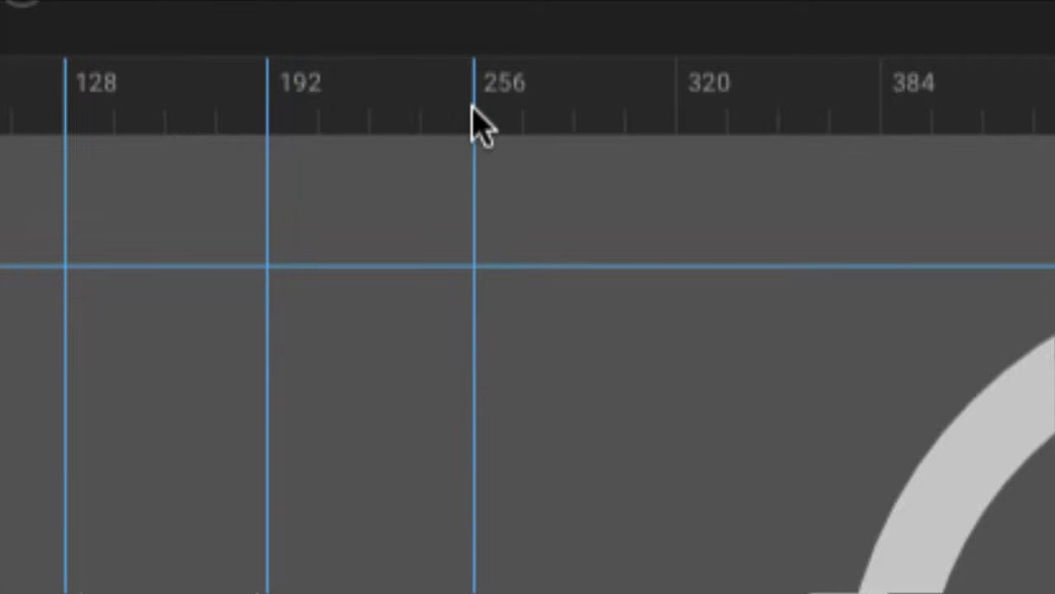
pyautogui.click(473, 107)
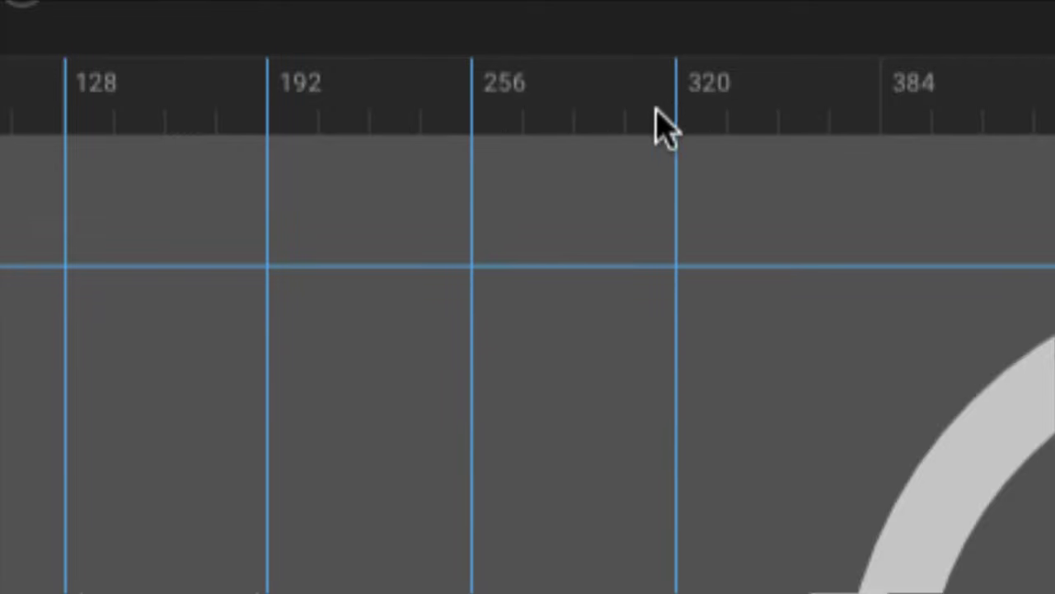
pyautogui.click(668, 108)
pyautogui.click(63, 132)
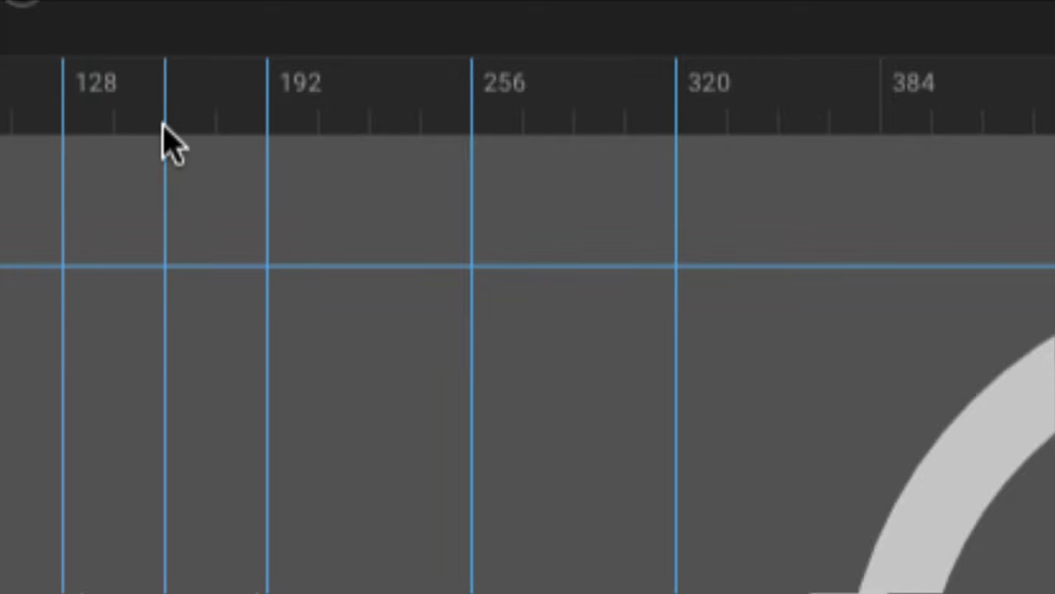
pyautogui.click(164, 144)
pyautogui.click(369, 142)
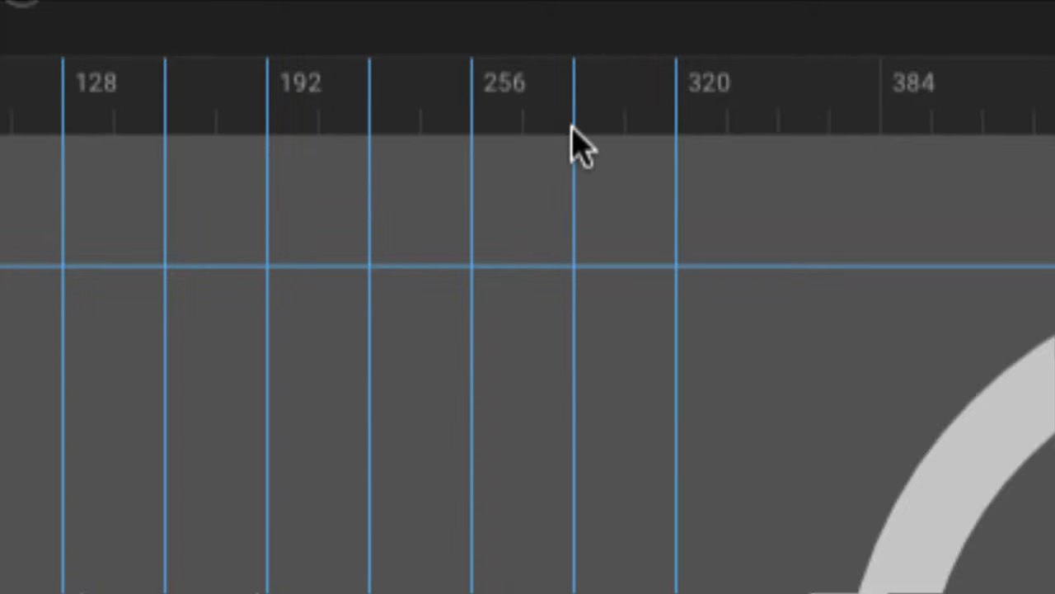
pyautogui.click(574, 132)
pyautogui.click(779, 144)
pyautogui.moveTo(778, 145); pyautogui.dragTo(356, 195)
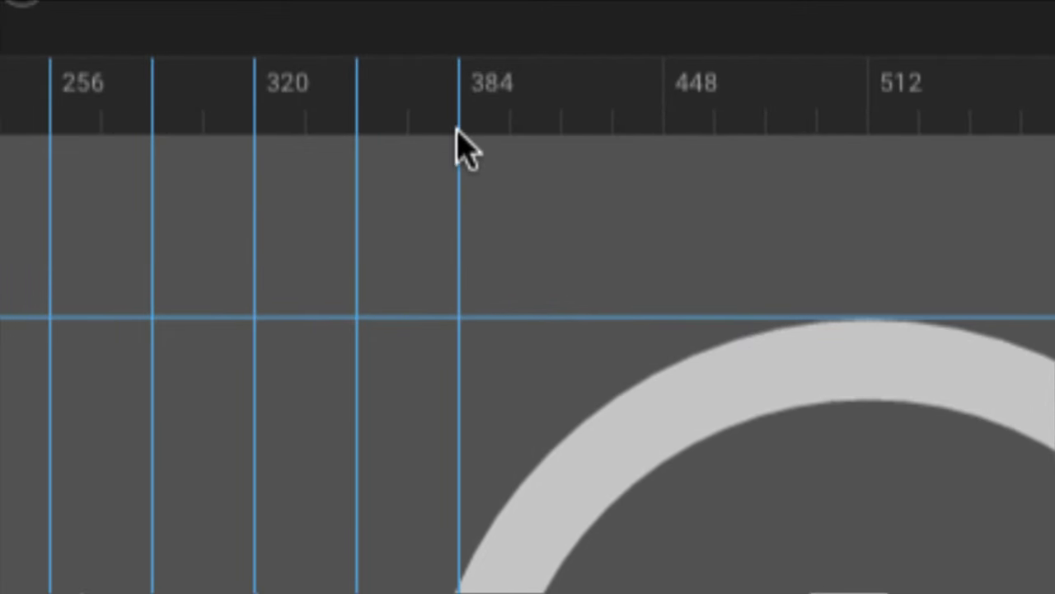
# Step: Continue vertical guides at 384, 416, 448, 480, 512 and the next 32-unit marks
pyautogui.click(460, 148)
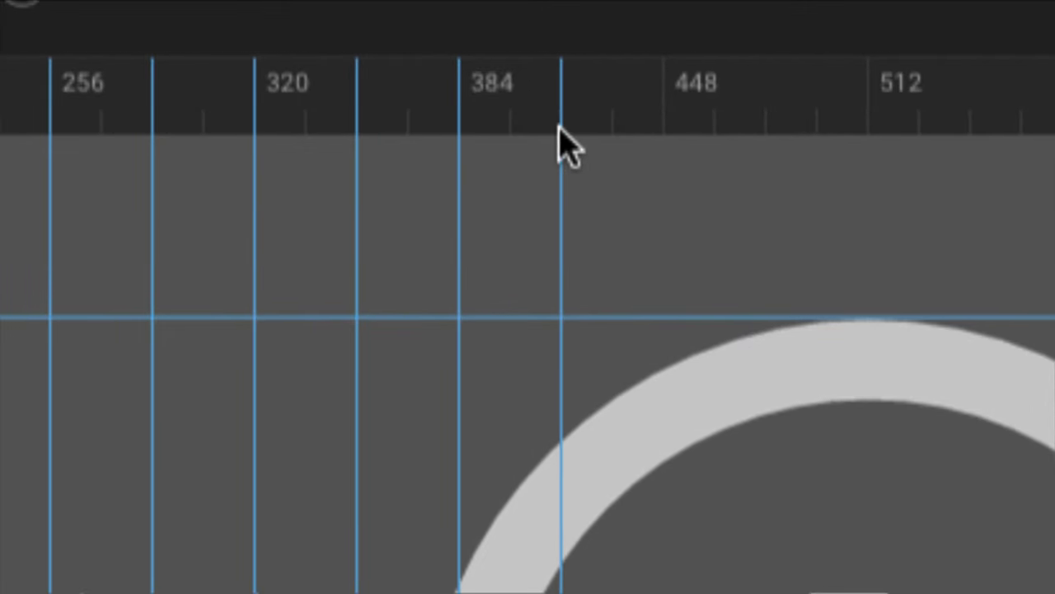
pyautogui.click(562, 132)
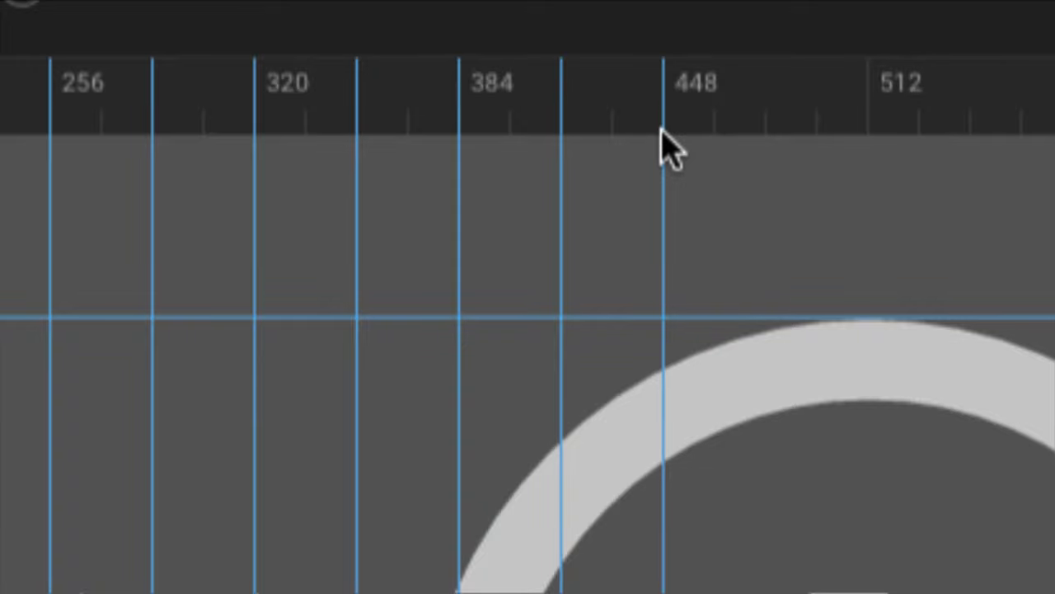
pyautogui.click(665, 148)
pyautogui.click(766, 142)
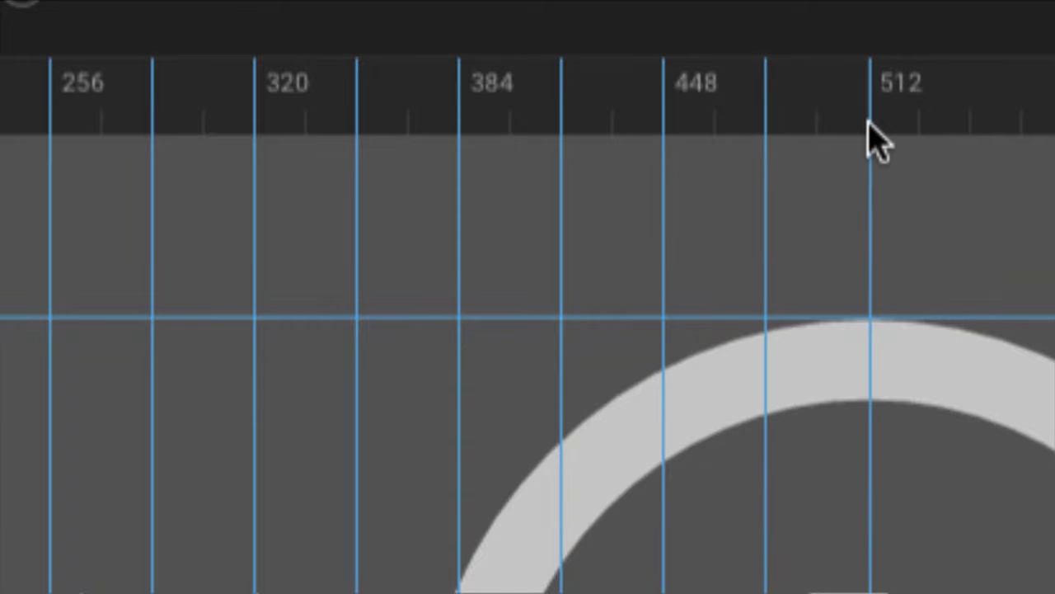
pyautogui.click(870, 124)
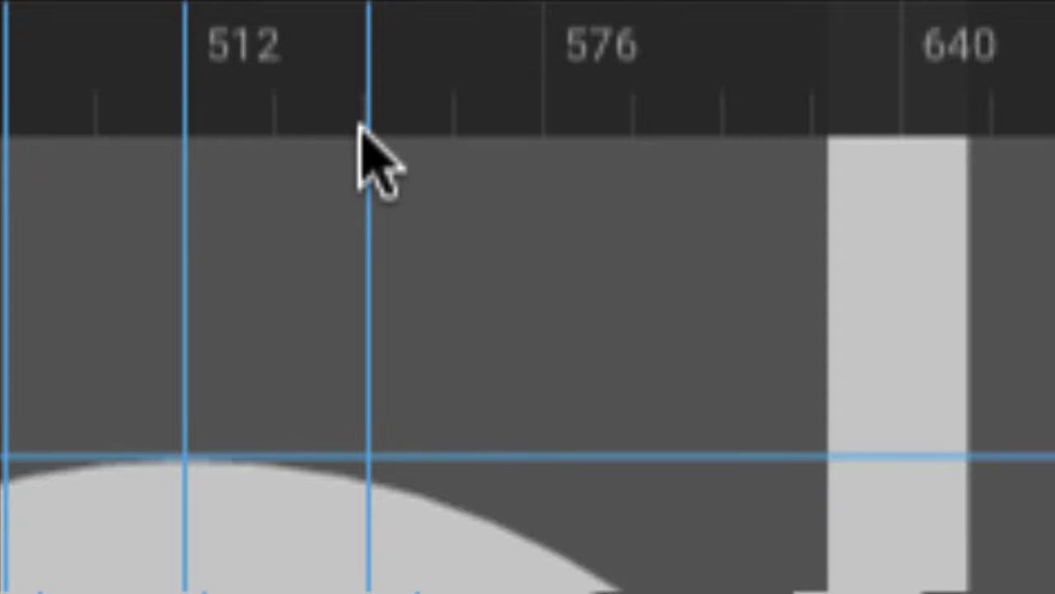
pyautogui.click(364, 122)
pyautogui.click(541, 138)
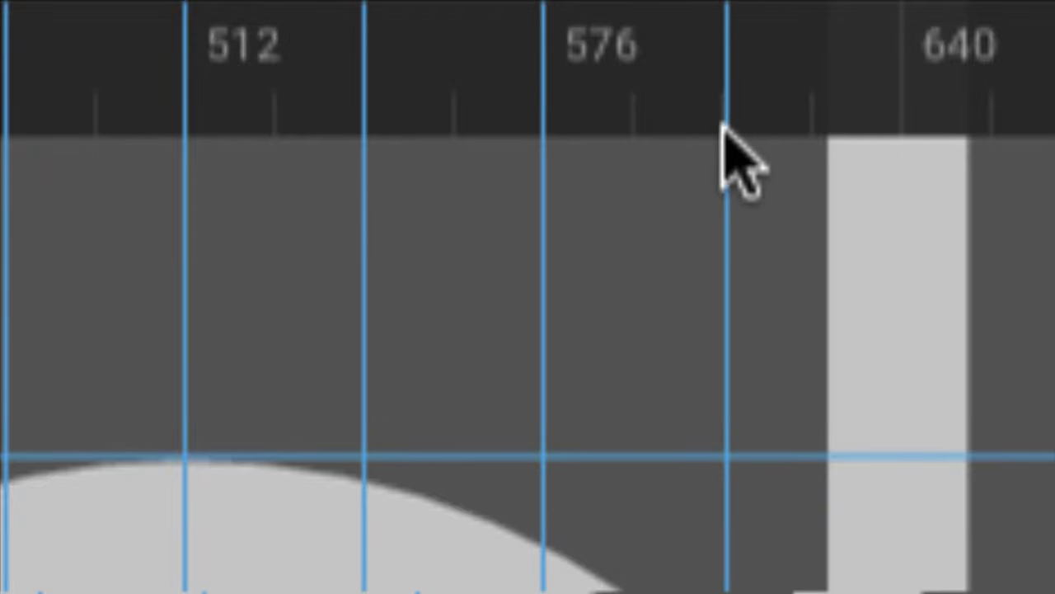
pyautogui.click(722, 123)
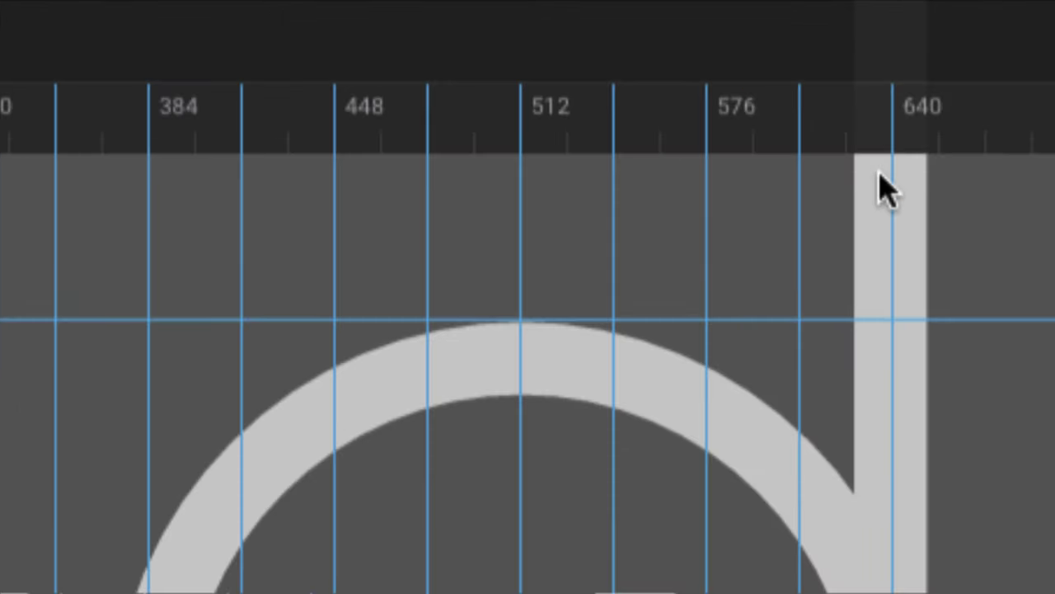
# Step: Add the remaining evenly spaced vertical guides out to the artboard's right edge
pyautogui.moveTo(883, 184); pyautogui.dragTo(314, 180)
pyautogui.click(319, 148)
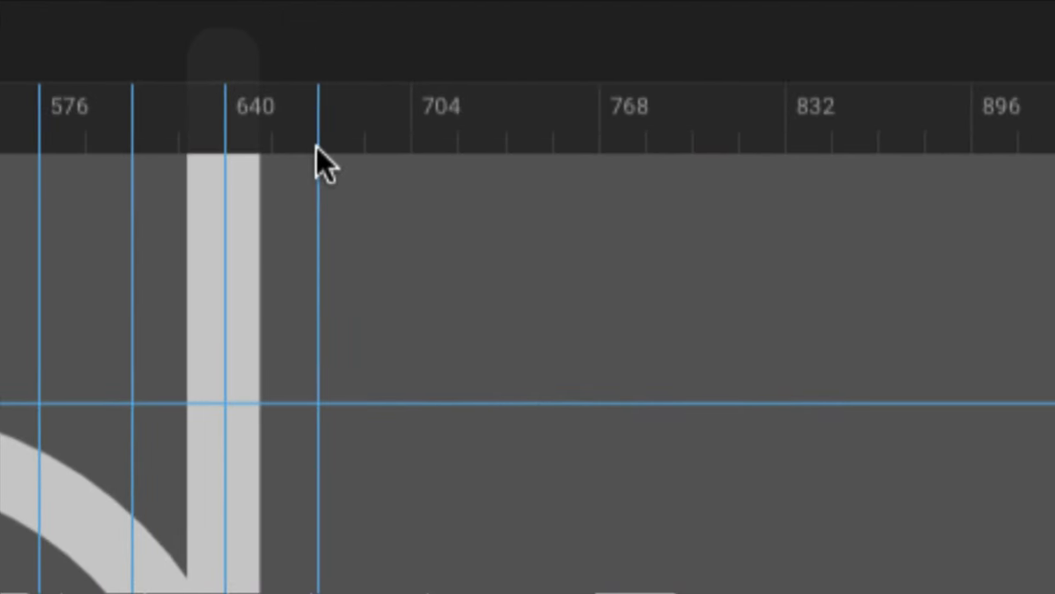
pyautogui.click(411, 152)
pyautogui.click(507, 159)
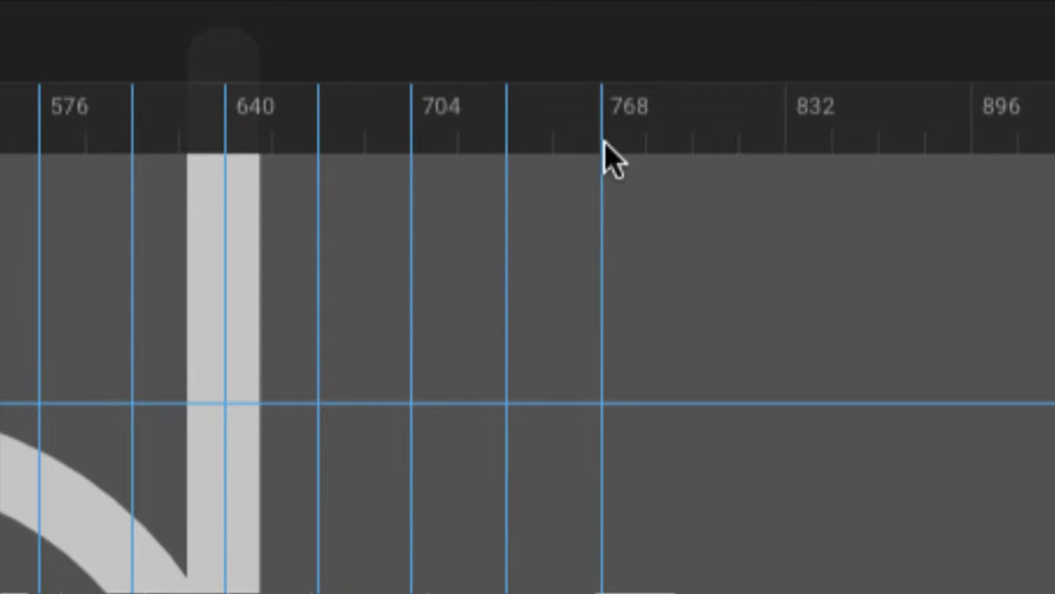
pyautogui.click(599, 148)
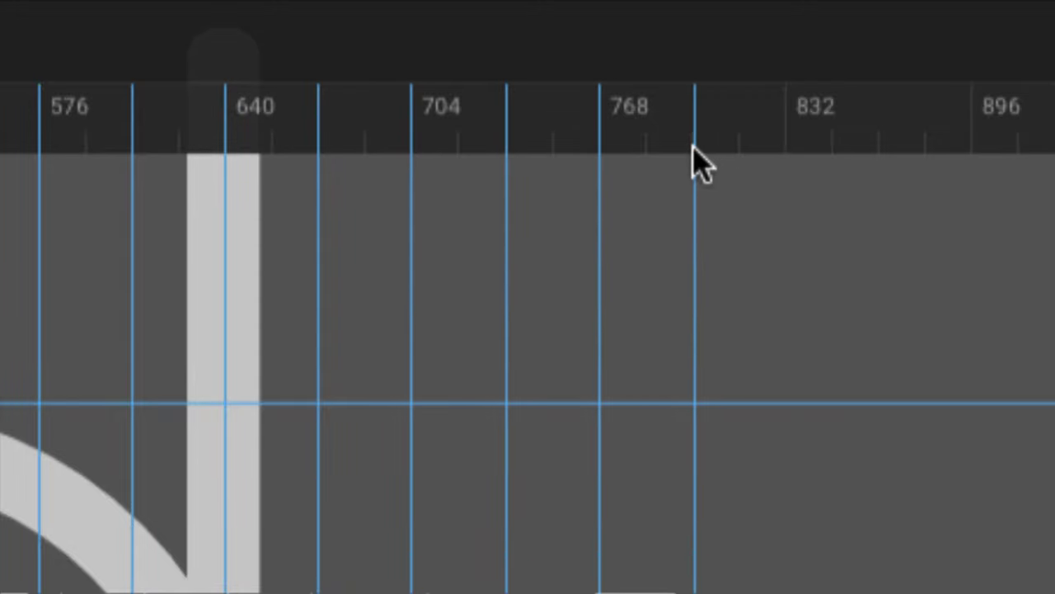
pyautogui.click(693, 157)
pyautogui.click(783, 160)
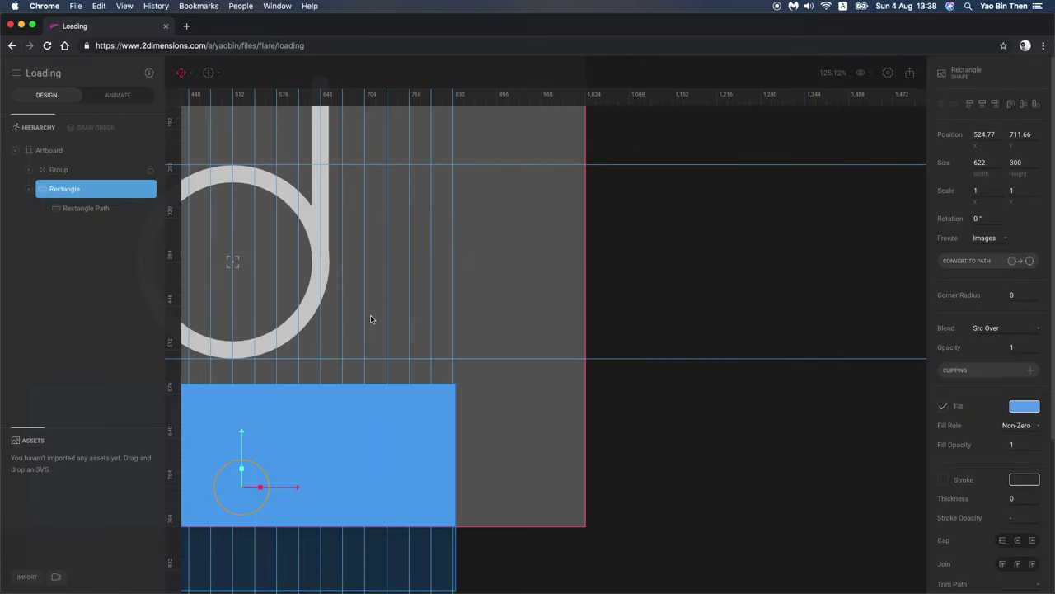
# Step: Undo a stray rotation, move the rectangle under the ring, and shift a horizontal guide to about 576
pyautogui.hscroll(-6, 370, 319)
pyautogui.moveTo(492, 452); pyautogui.dragTo(463, 437)
pyautogui.hotkey('ctrl', 'z')
pyautogui.moveTo(552, 424); pyautogui.dragTo(544, 403)
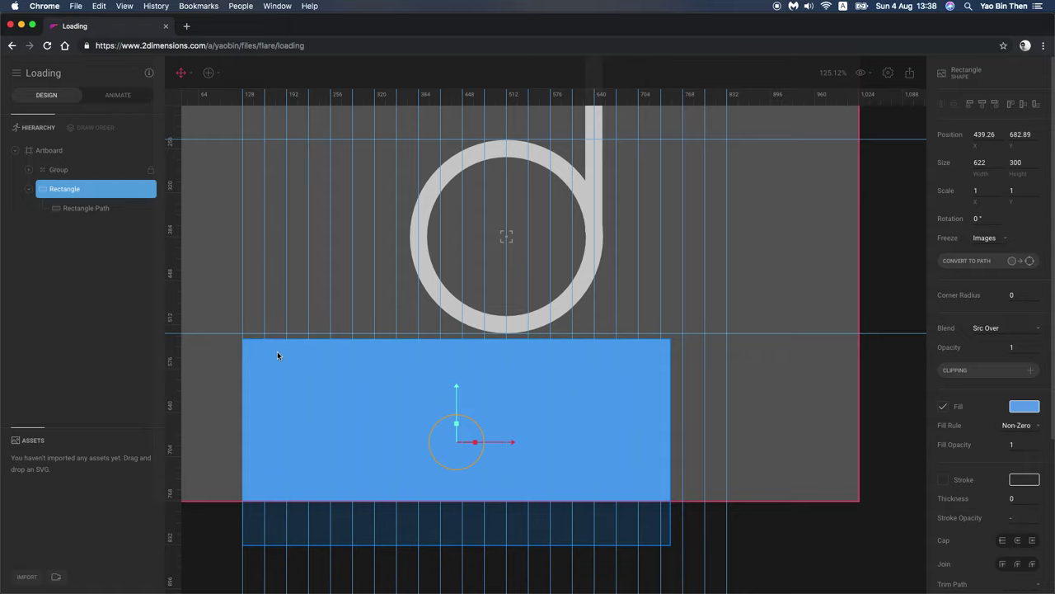
pyautogui.moveTo(170, 338)
pyautogui.mouseDown()
pyautogui.moveTo(172, 328)
pyautogui.moveTo(176, 342)
pyautogui.mouseUp()
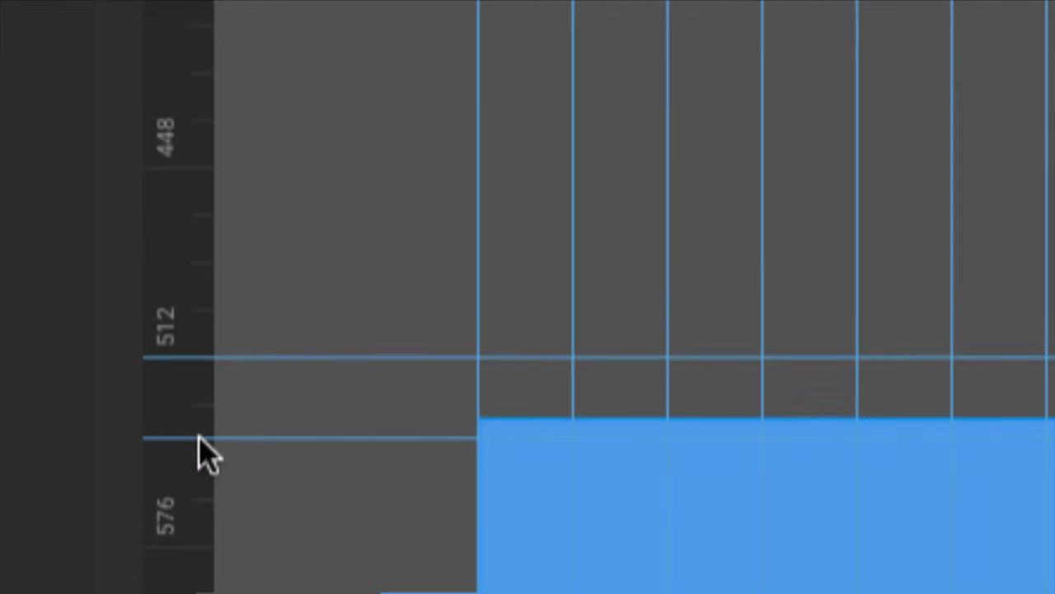
pyautogui.moveTo(199, 438); pyautogui.dragTo(200, 546)
# Step: Raise the rectangle about 20 units and align a horizontal guide with its top edge
pyautogui.scroll(-5, 660, 507)
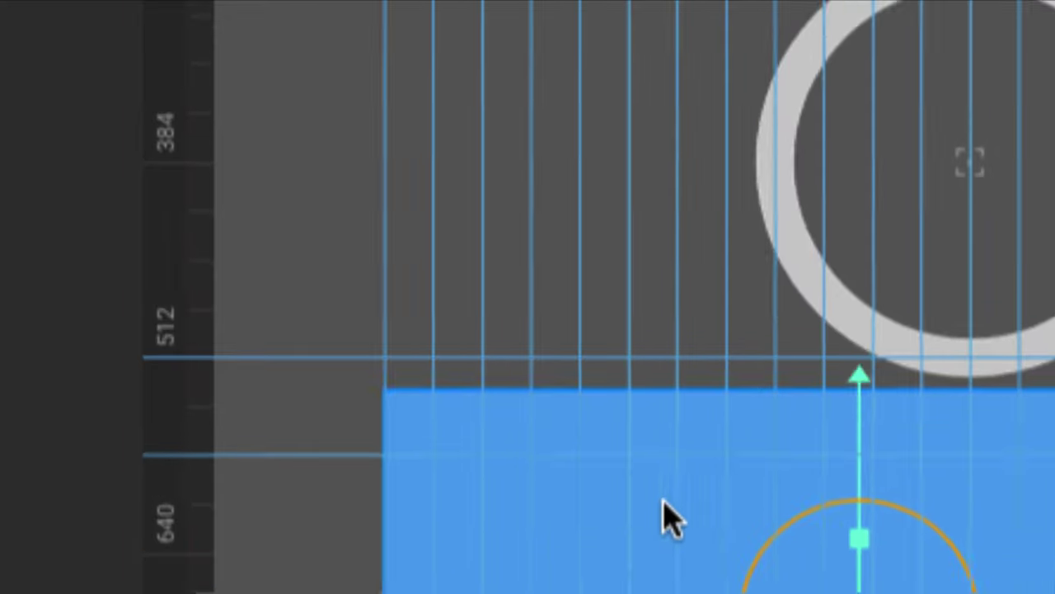
pyautogui.scroll(-5, 597, 449)
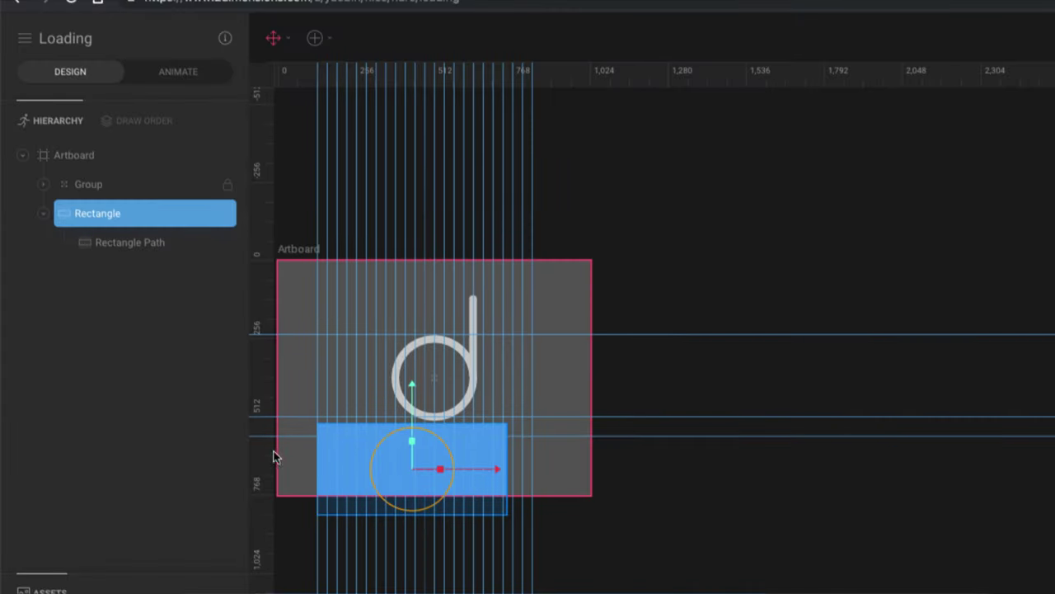
pyautogui.hscroll(-5, 336, 434)
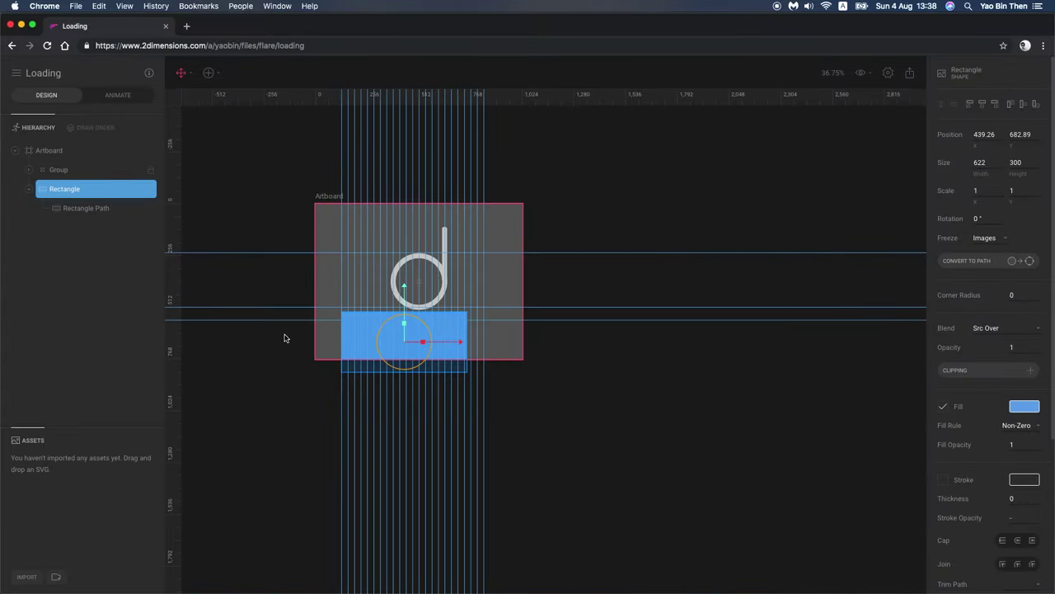
pyautogui.hscroll(-2, 400, 330)
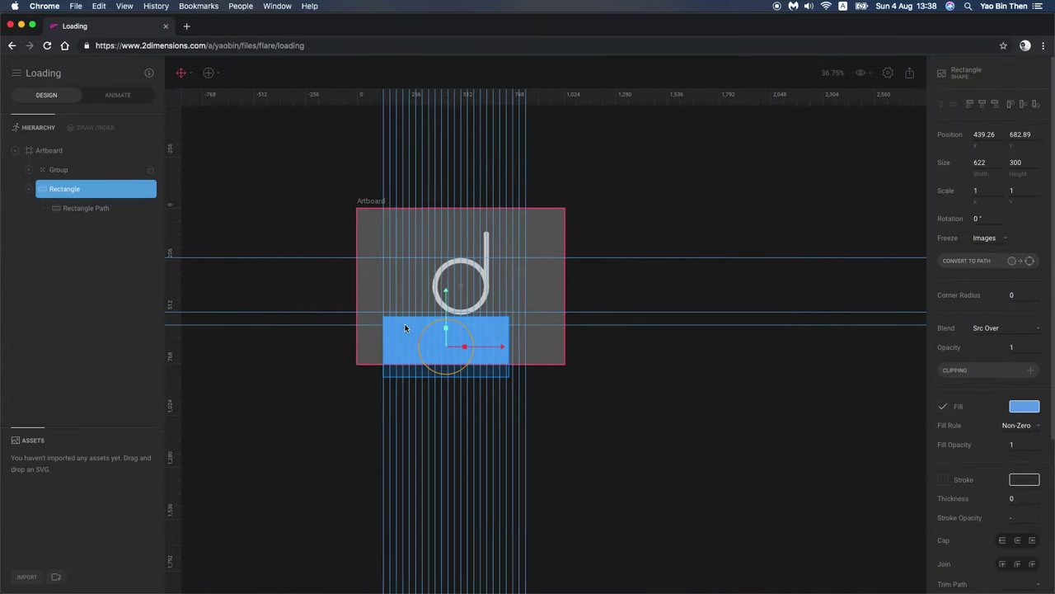
pyautogui.scroll(5, 418, 324)
pyautogui.scroll(1, 309, 353)
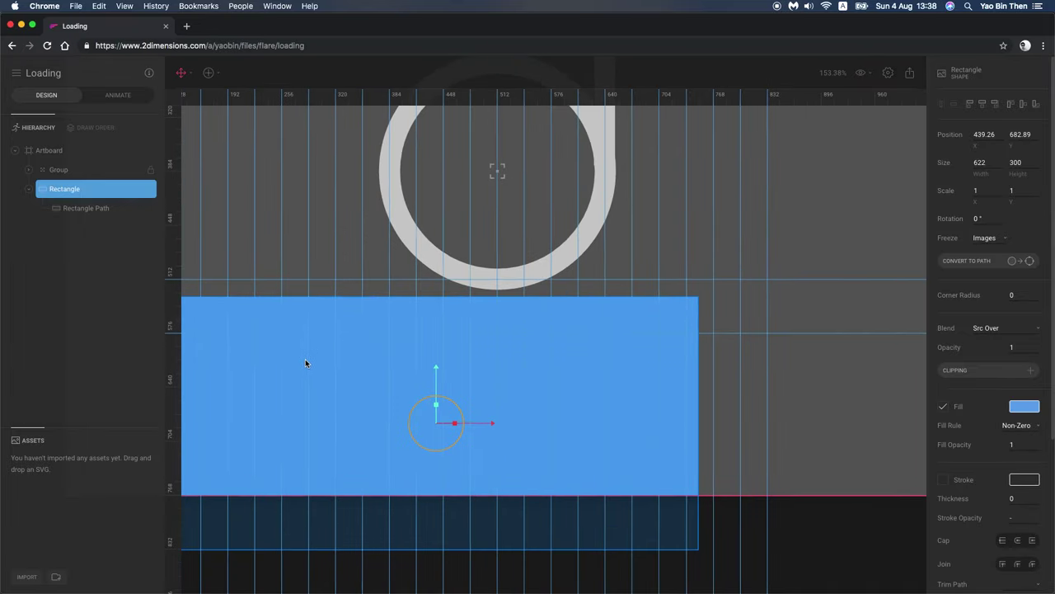
pyautogui.hscroll(-3, 341, 374)
pyautogui.moveTo(276, 387); pyautogui.dragTo(271, 368)
pyautogui.scroll(5, 252, 293)
pyautogui.scroll(3, 292, 272)
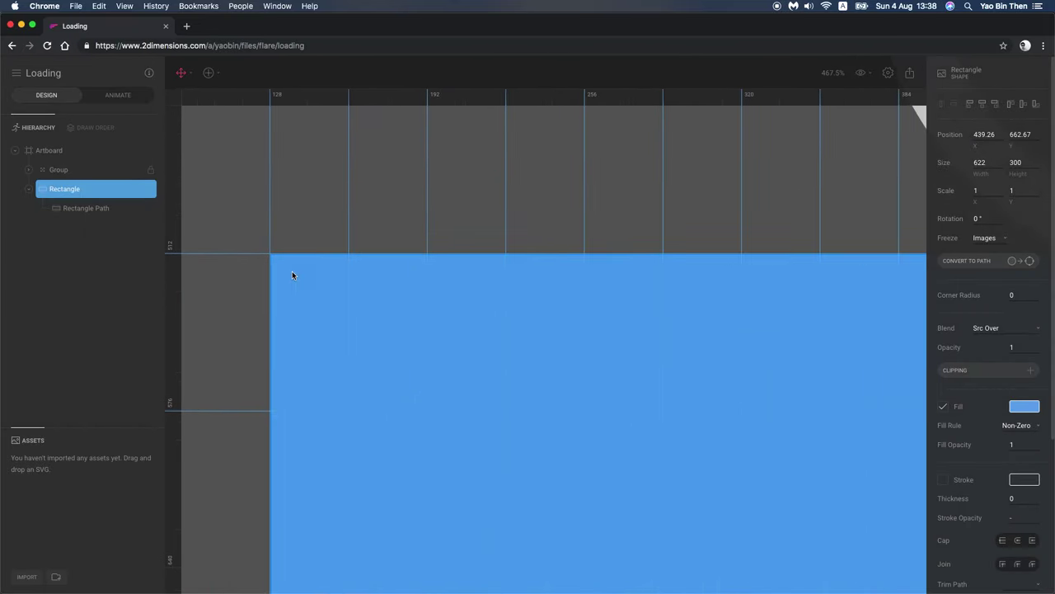
pyautogui.moveTo(291, 273); pyautogui.dragTo(292, 275)
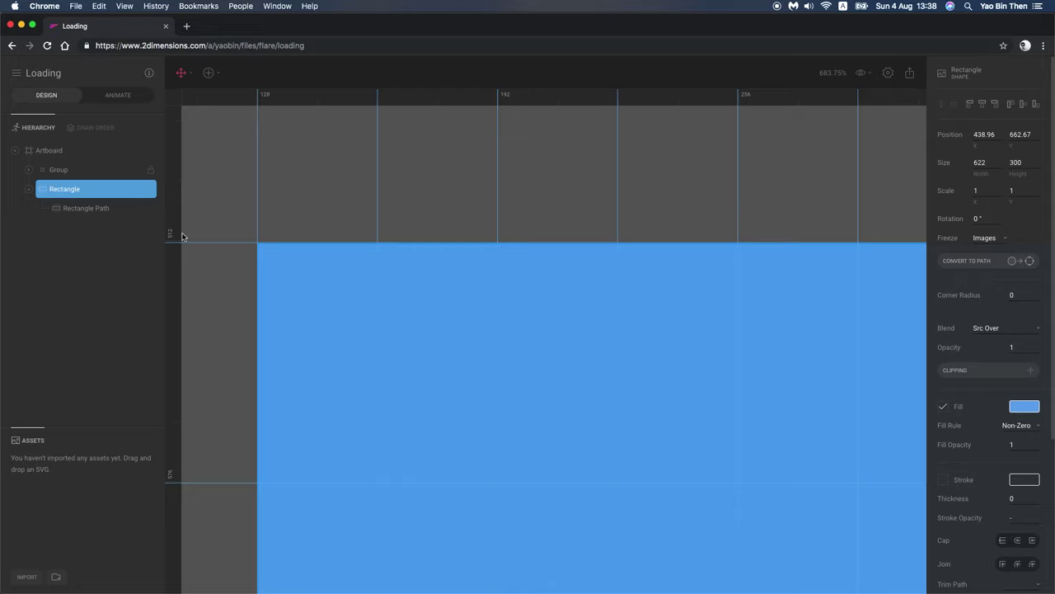
pyautogui.moveTo(174, 245); pyautogui.dragTo(174, 244)
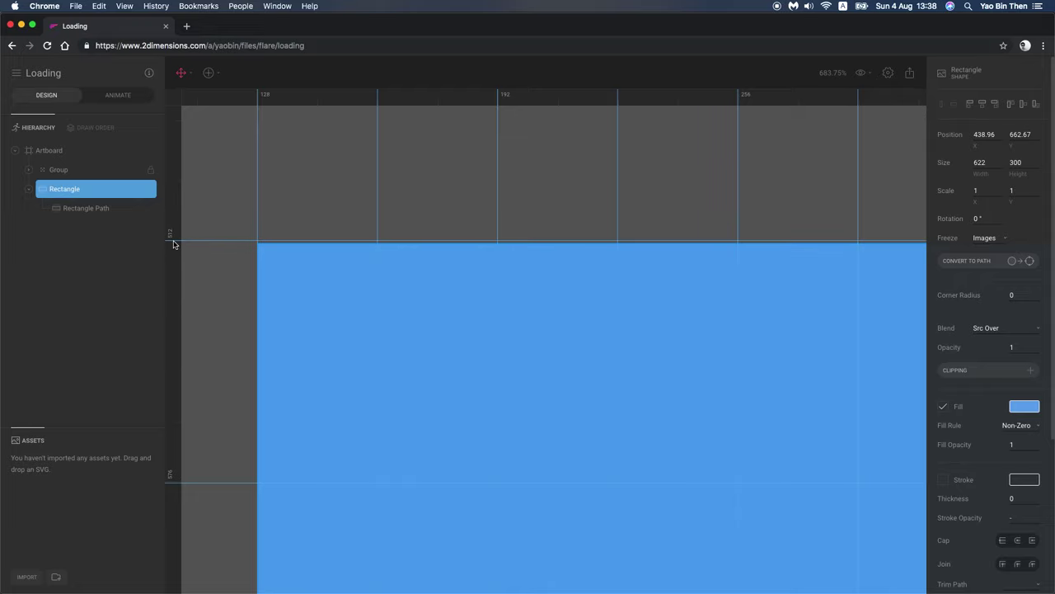
# Step: View the whole 'd' and fine-tune the rectangle to 439.73, 661.14 beneath the ring
pyautogui.scroll(-5, 199, 462)
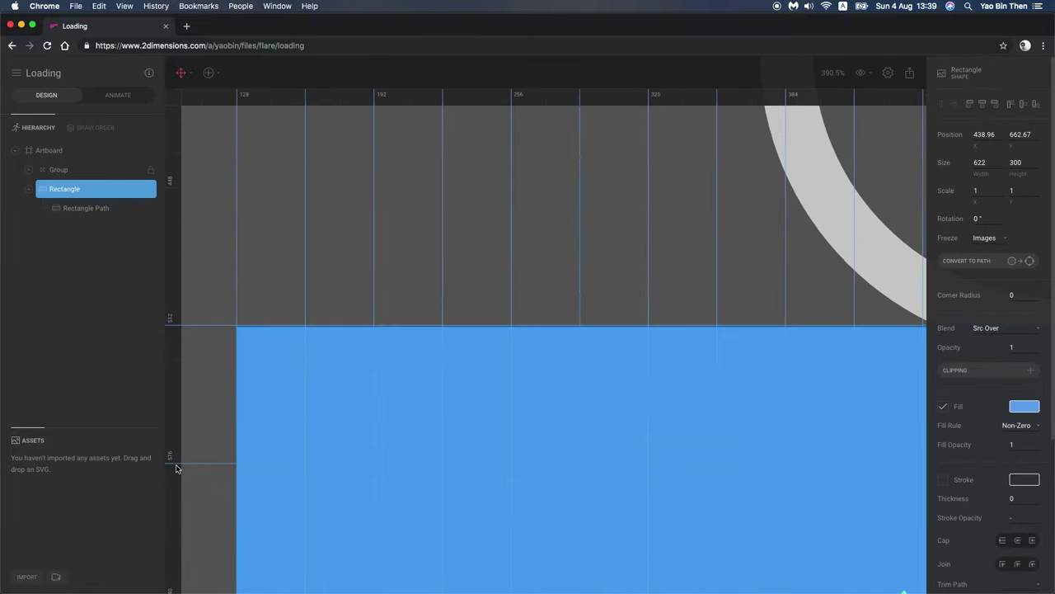
pyautogui.scroll(-6, 360, 439)
pyautogui.moveTo(359, 439); pyautogui.dragTo(335, 425)
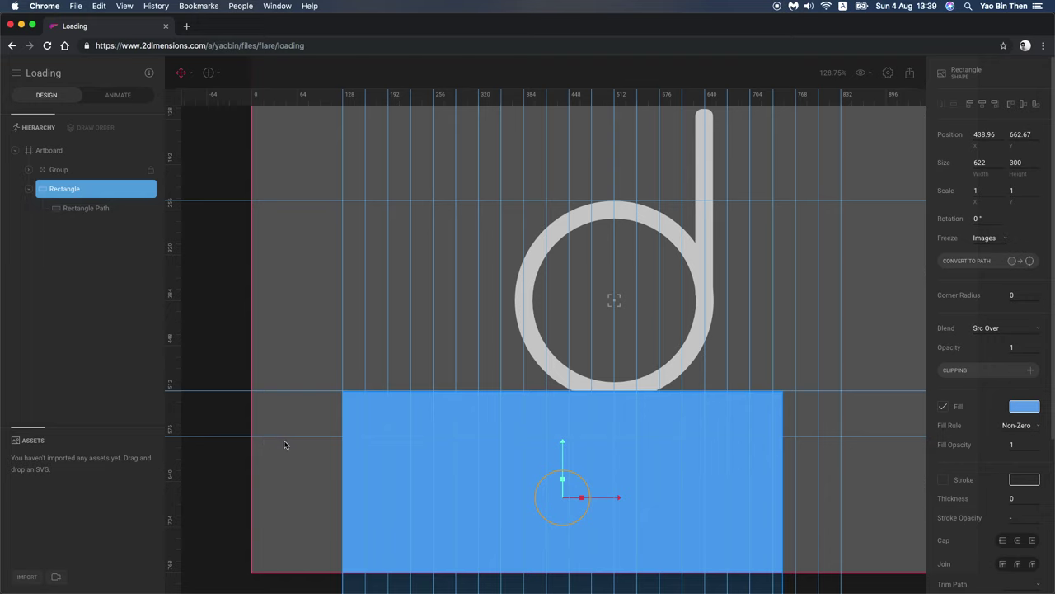
pyautogui.scroll(1, 384, 421)
pyautogui.moveTo(360, 418); pyautogui.dragTo(362, 418)
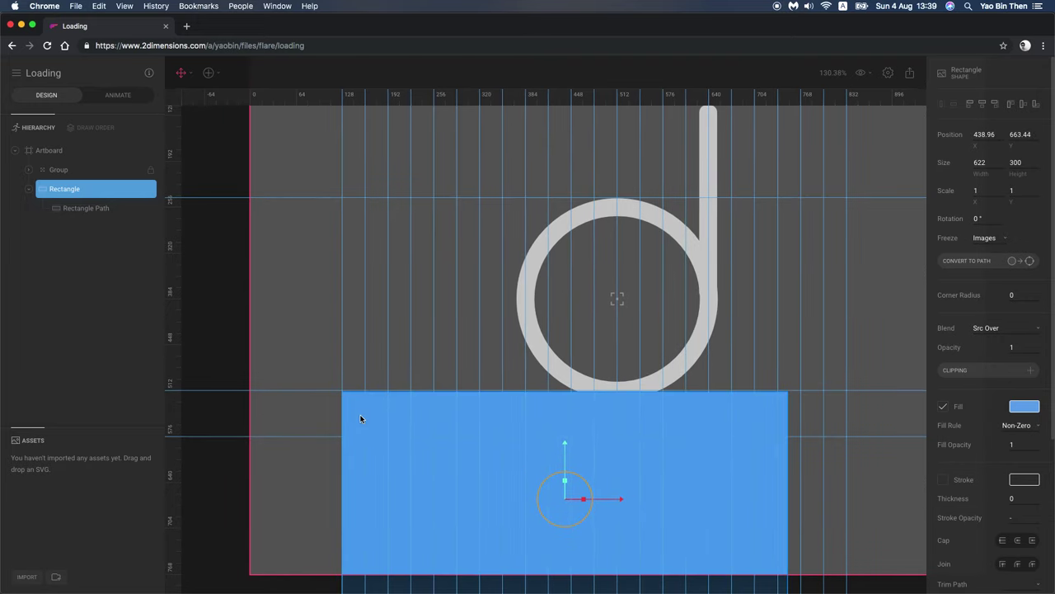
pyautogui.moveTo(361, 417); pyautogui.dragTo(361, 416)
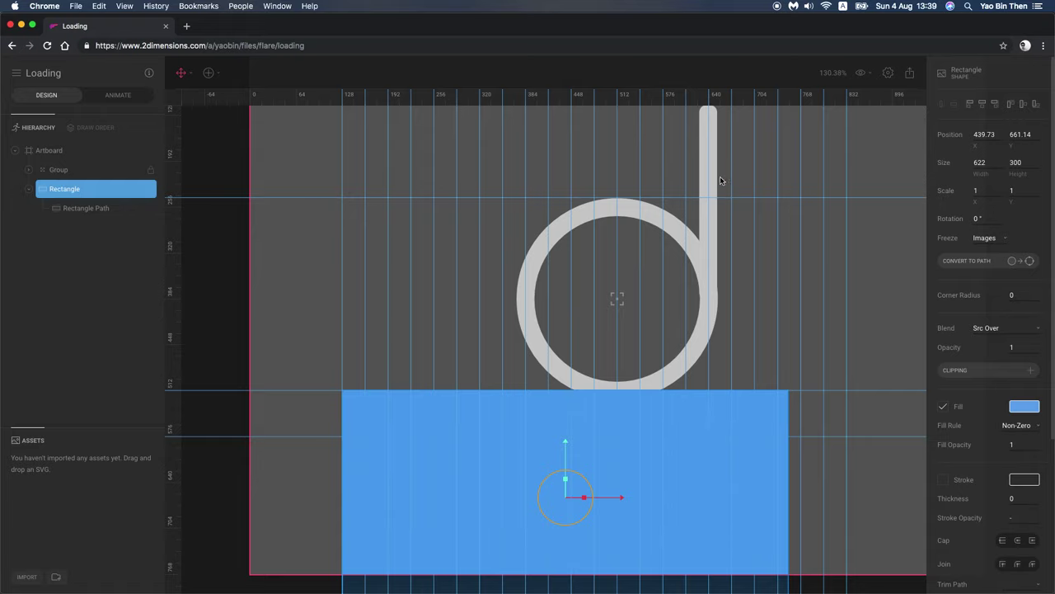
# Step: Calculate 640 - 128 in Spotlight to get the needed width
pyautogui.press('super+space')
pyautogui.write('640 -128')
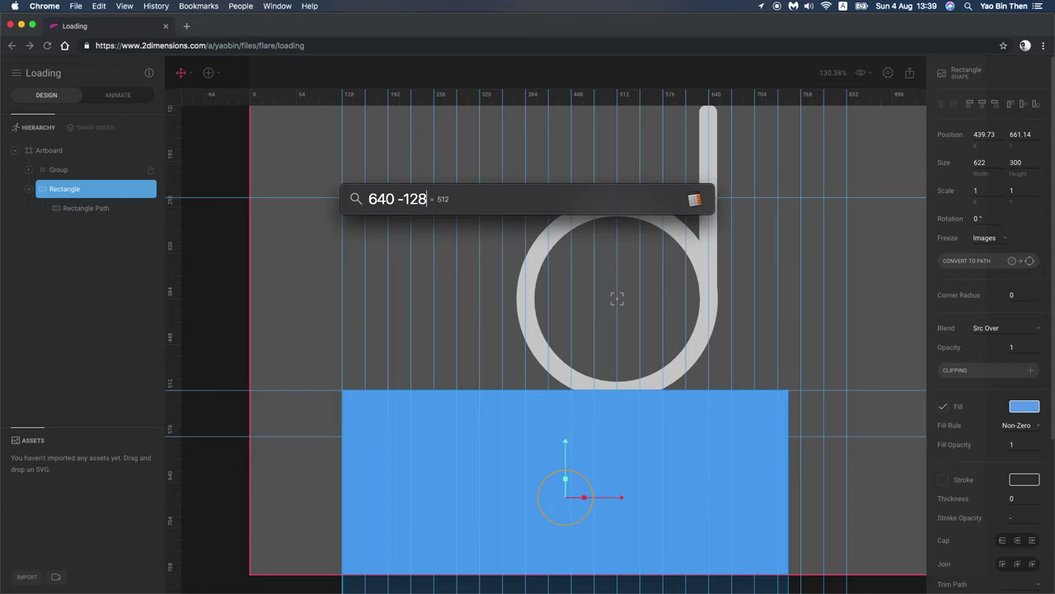
pyautogui.press('Escape')
pyautogui.click(1044, 6)
pyautogui.click(1044, 6)
# Step: Set the rectangle's width to 512, align its left edge on the 128 guide, and raise a horizontal guide
pyautogui.click(978, 162)
pyautogui.write('512')
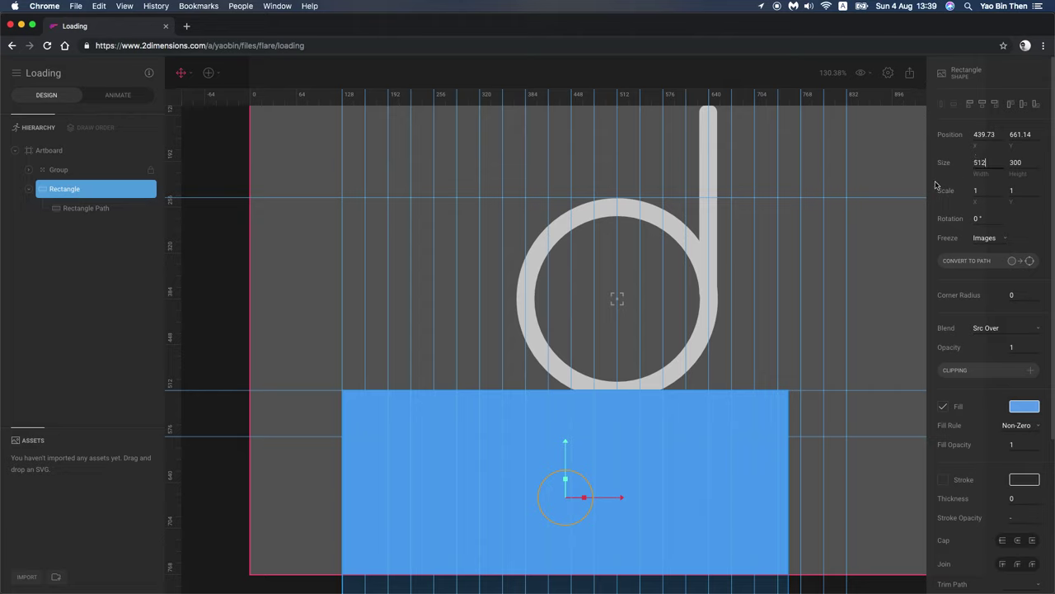
pyautogui.press('Return')
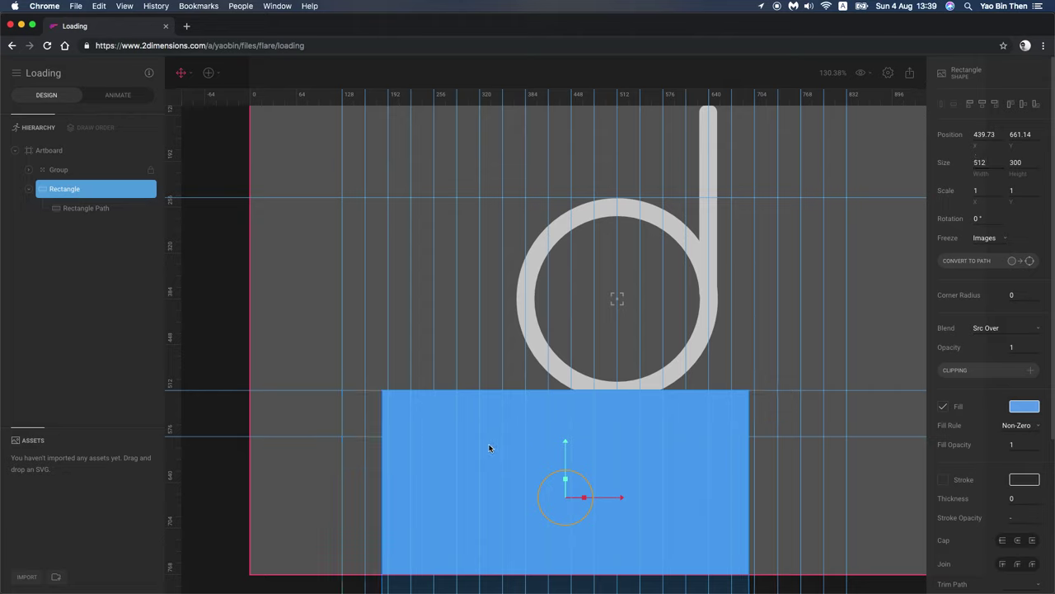
pyautogui.moveTo(492, 505); pyautogui.dragTo(451, 502)
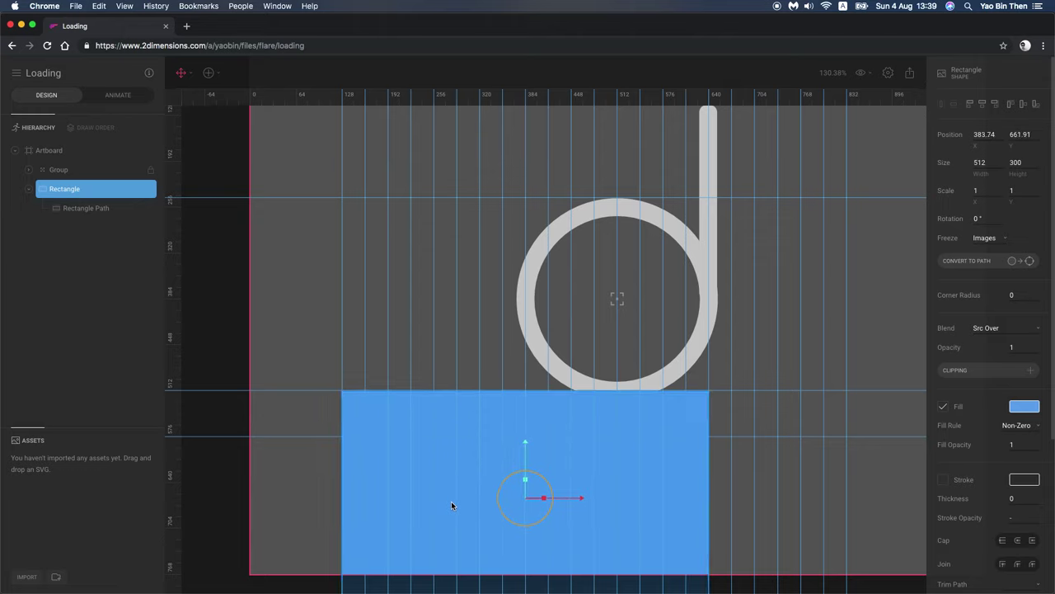
pyautogui.moveTo(174, 441); pyautogui.dragTo(174, 418)
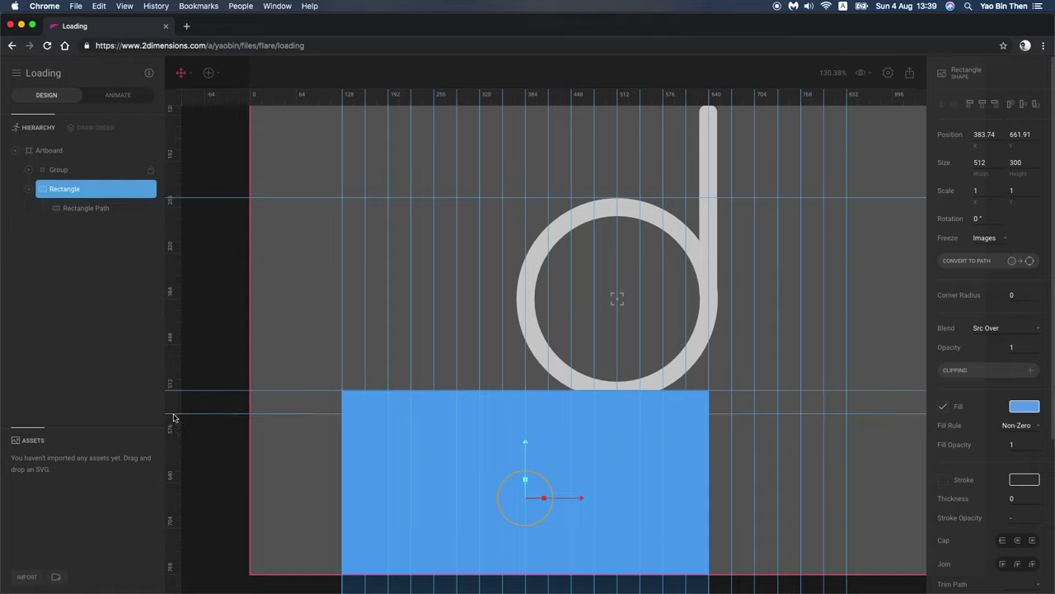
# Step: Convert the rectangle to a path and add top-edge points every 64 units from 128 to 640
pyautogui.click(1001, 260)
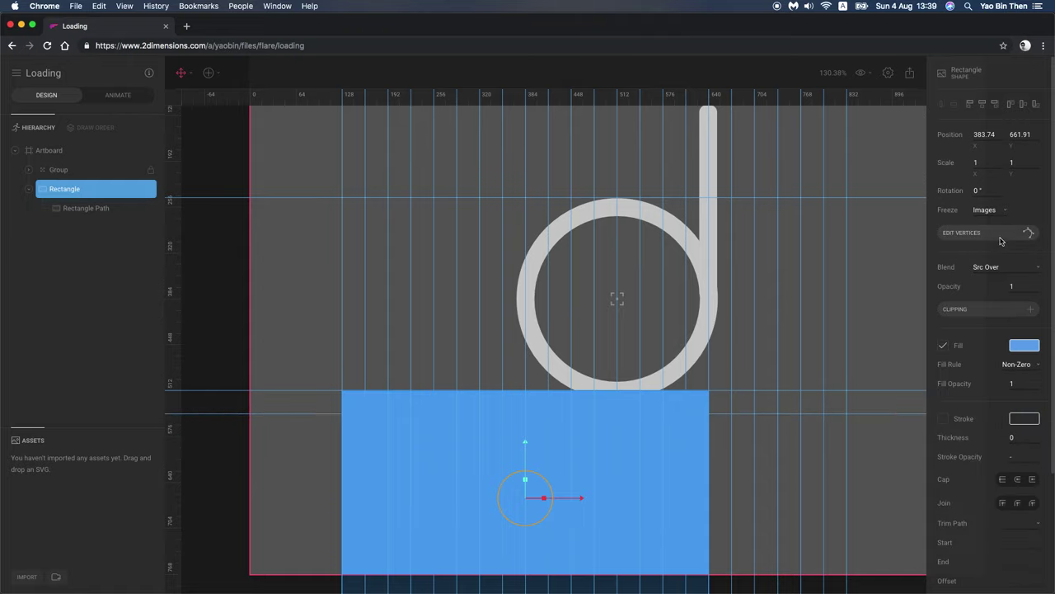
pyautogui.click(1001, 240)
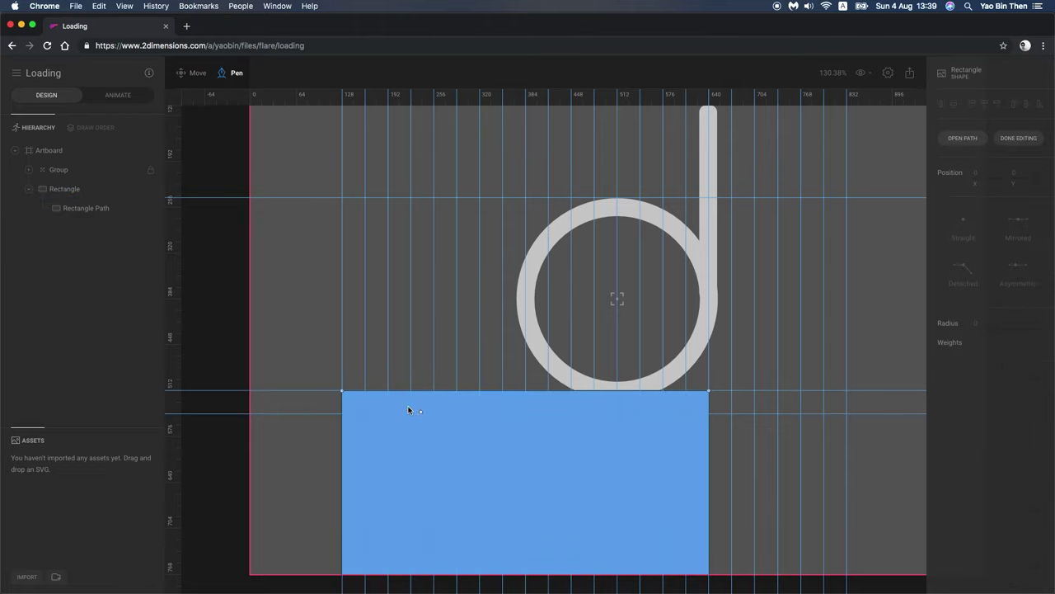
pyautogui.scroll(5, 380, 394)
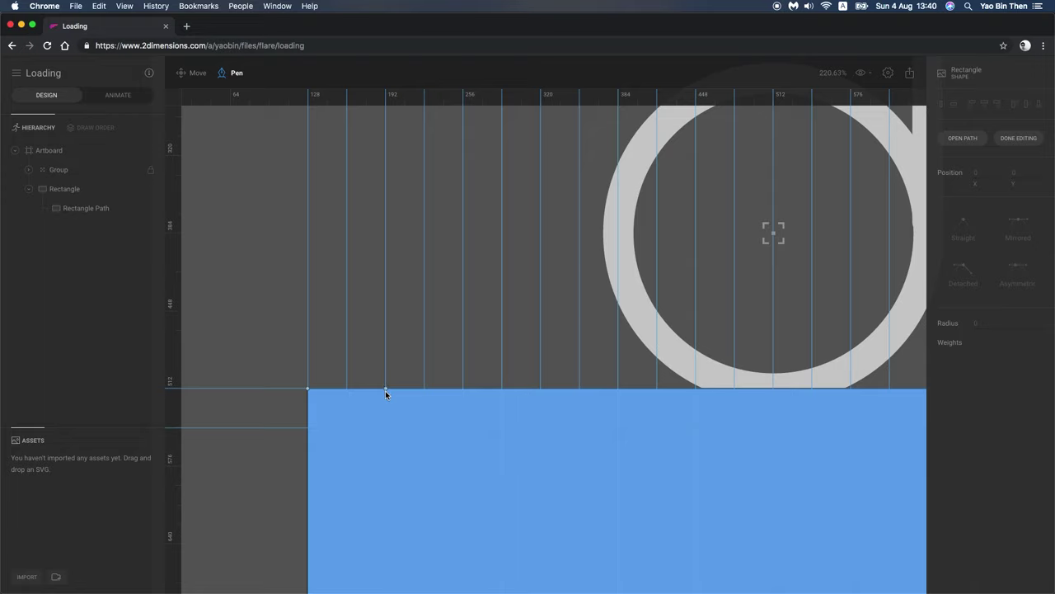
pyautogui.click(385, 390)
pyautogui.click(462, 389)
pyautogui.moveTo(712, 401); pyautogui.dragTo(530, 408)
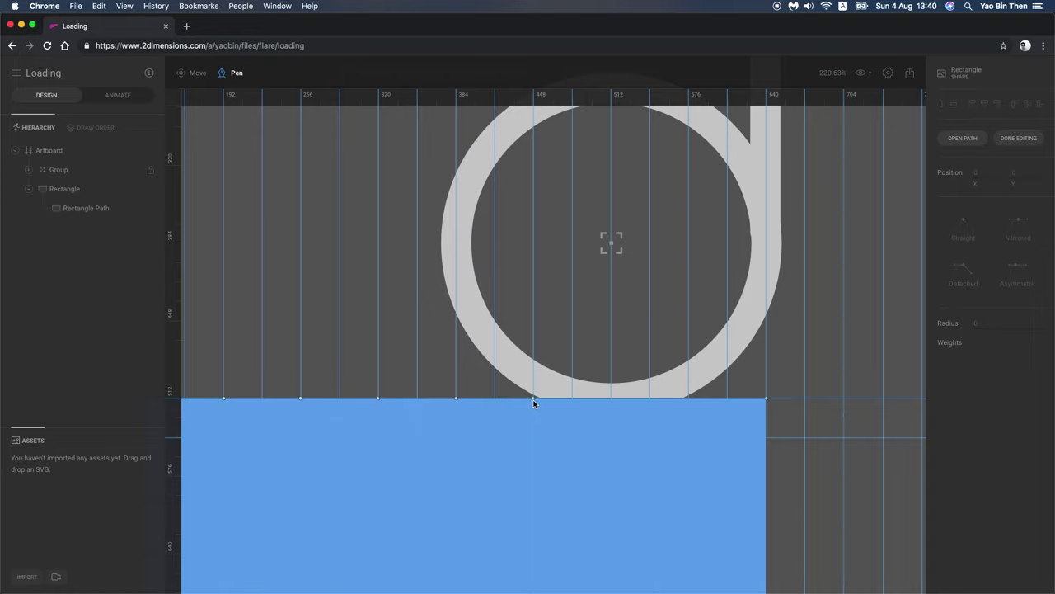
pyautogui.click(608, 399)
pyautogui.scroll(-5, 520, 434)
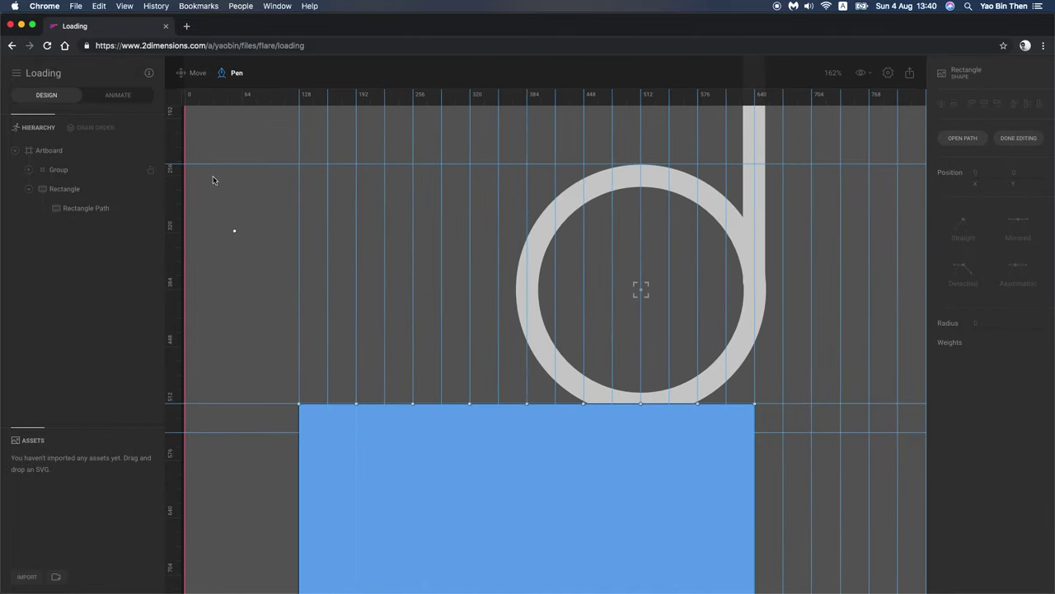
# Step: Set two top-edge points to Mirrored curves, then undo the change
pyautogui.click(183, 73)
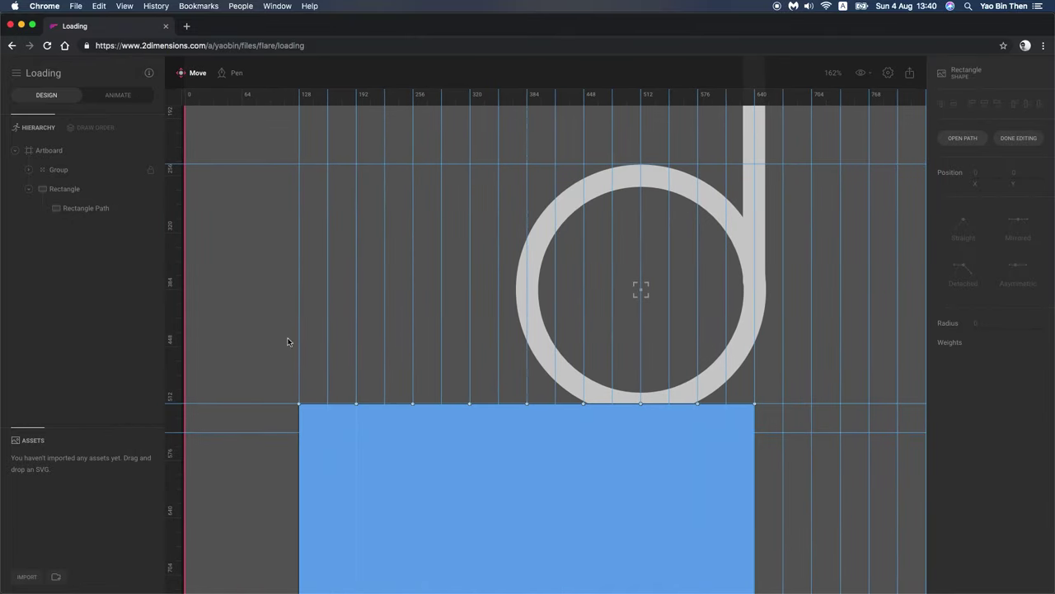
pyautogui.click(358, 405)
pyautogui.click(1018, 198)
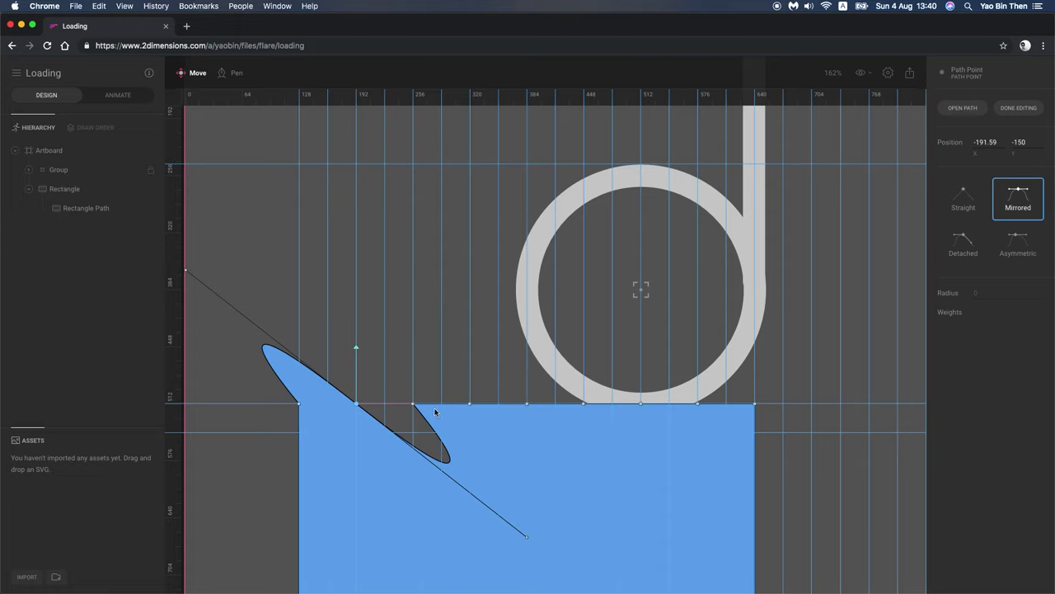
pyautogui.click(469, 404)
pyautogui.click(413, 404)
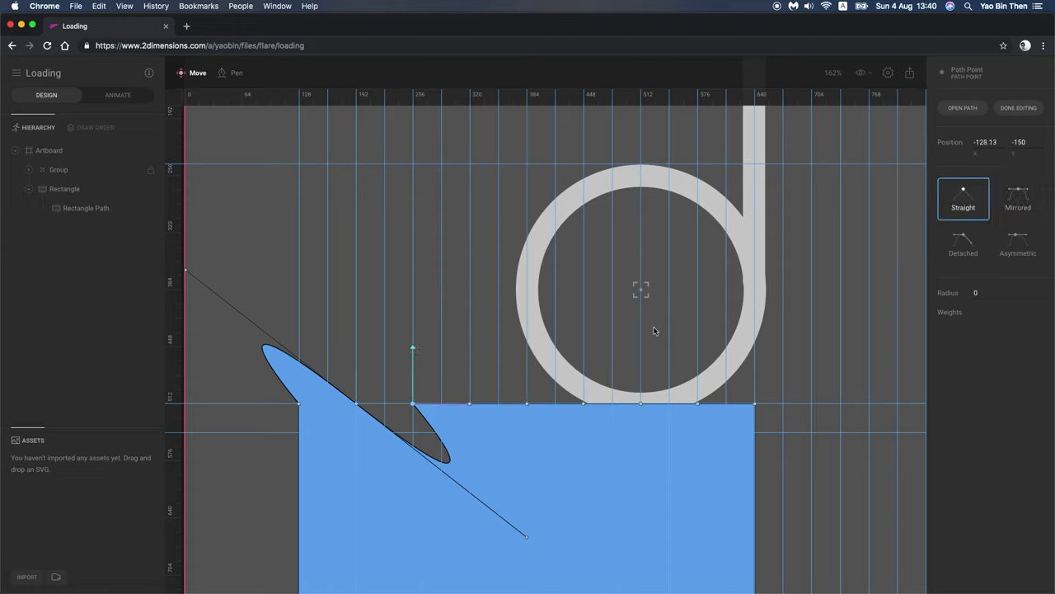
pyautogui.click(1018, 198)
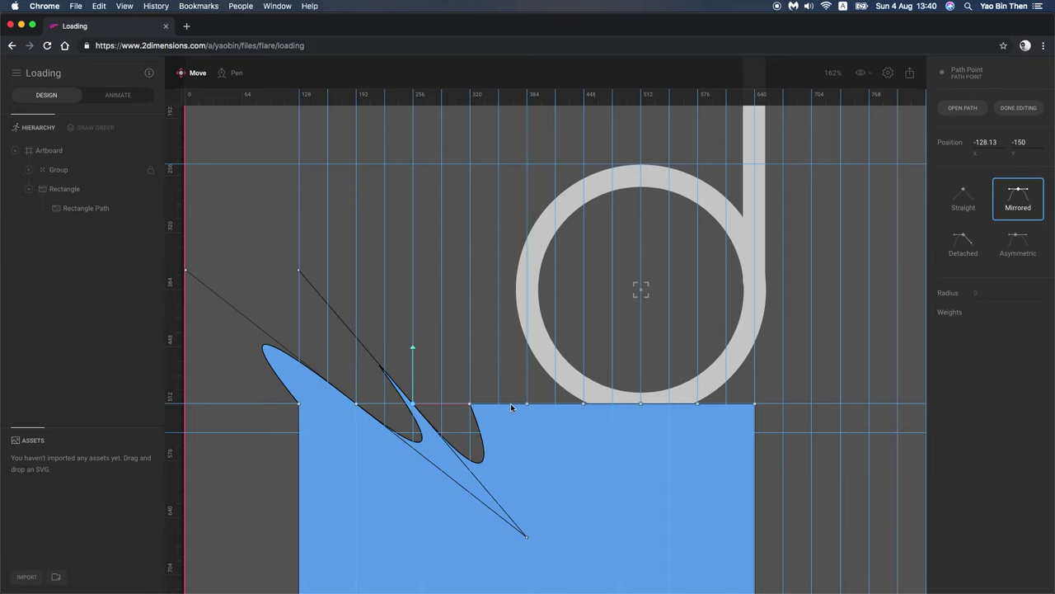
pyautogui.click(527, 404)
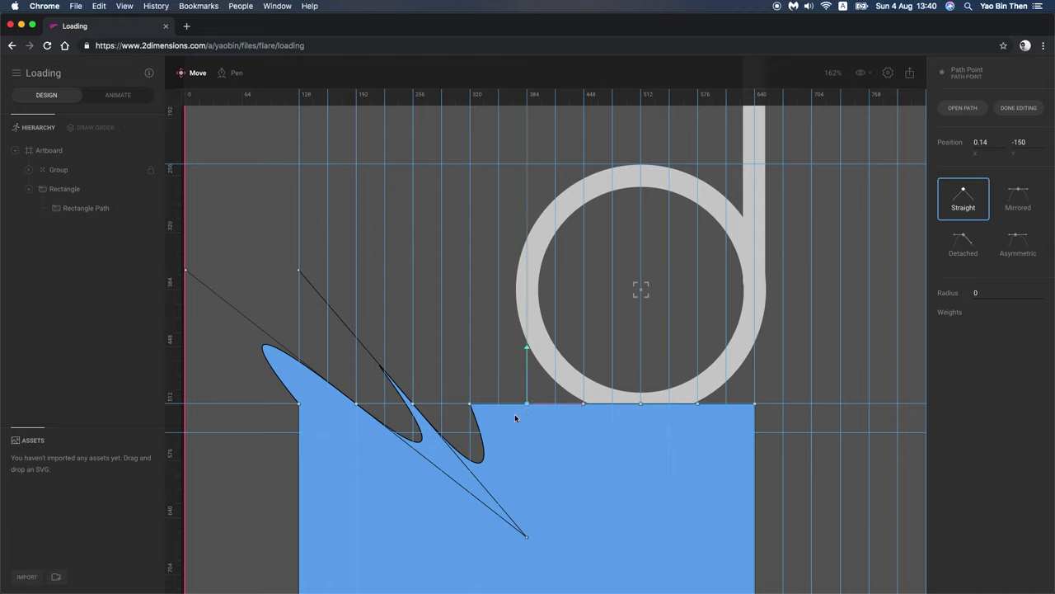
pyautogui.press('super+z')
pyautogui.press('super+z')
# Step: Marquee-select all top-edge points and make them Mirrored curves
pyautogui.click(356, 404)
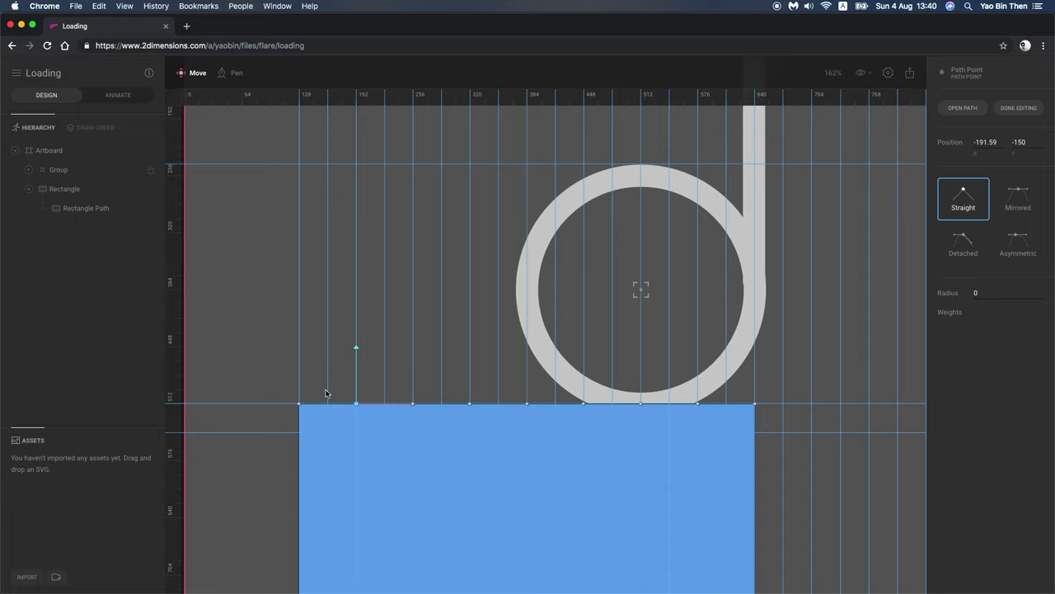
pyautogui.click(278, 390)
pyautogui.moveTo(305, 400); pyautogui.dragTo(767, 427)
pyautogui.click(1018, 202)
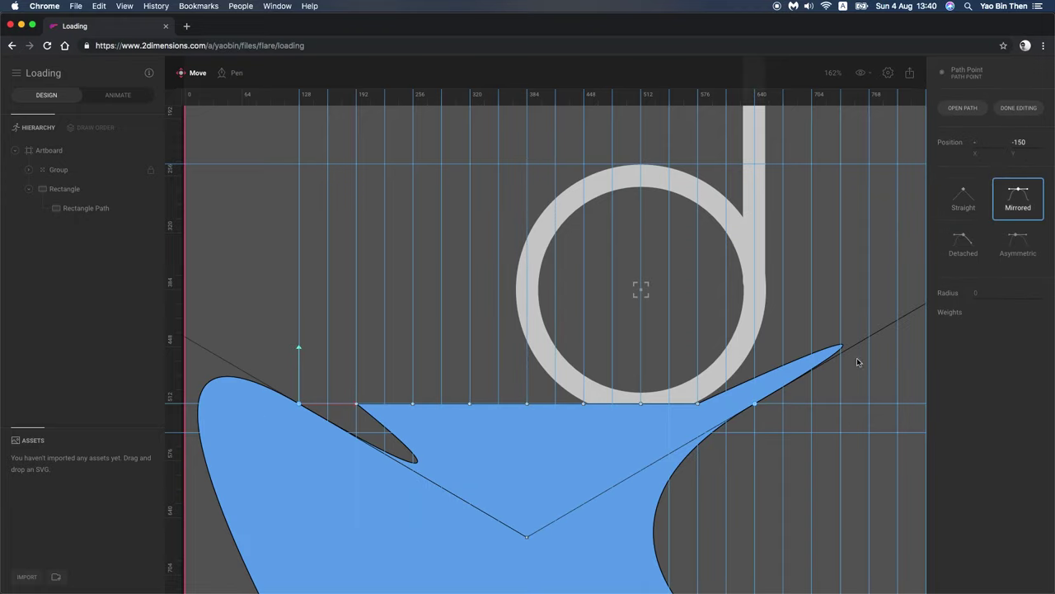
pyautogui.click(778, 405)
# Step: Set the right corner point to Detached and drag its handles to restore the vertical edge at 640
pyautogui.click(755, 404)
pyautogui.click(963, 241)
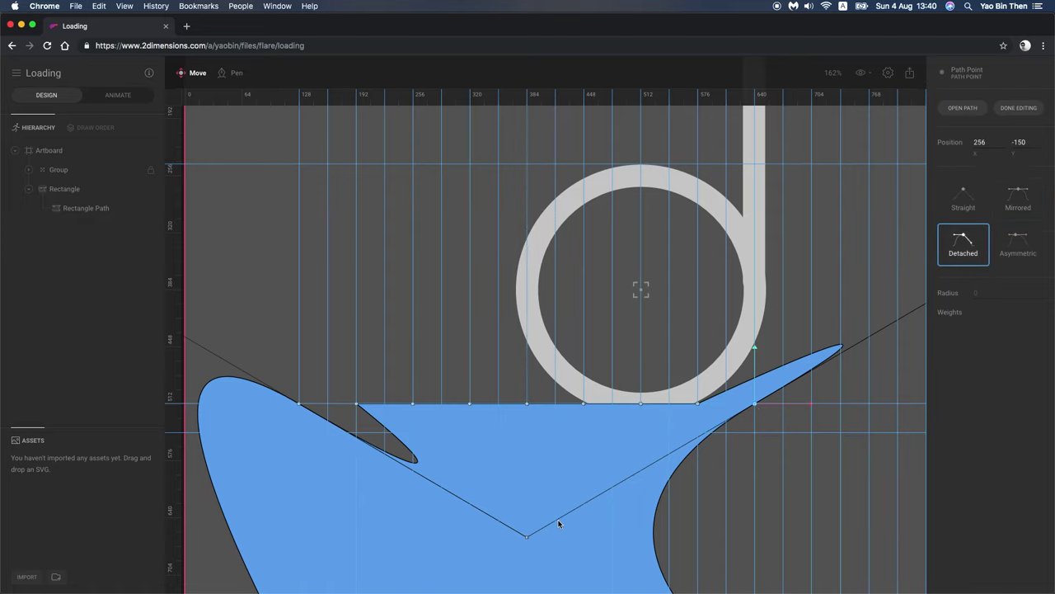
pyautogui.moveTo(834, 418); pyautogui.dragTo(685, 405)
pyautogui.moveTo(828, 261); pyautogui.dragTo(573, 394)
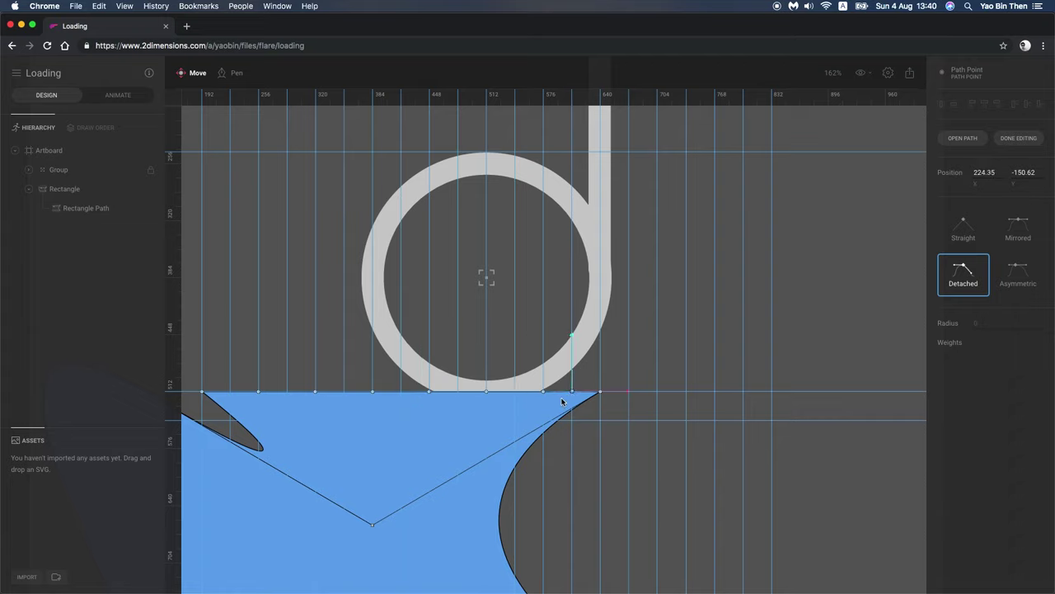
pyautogui.moveTo(372, 527); pyautogui.dragTo(601, 423)
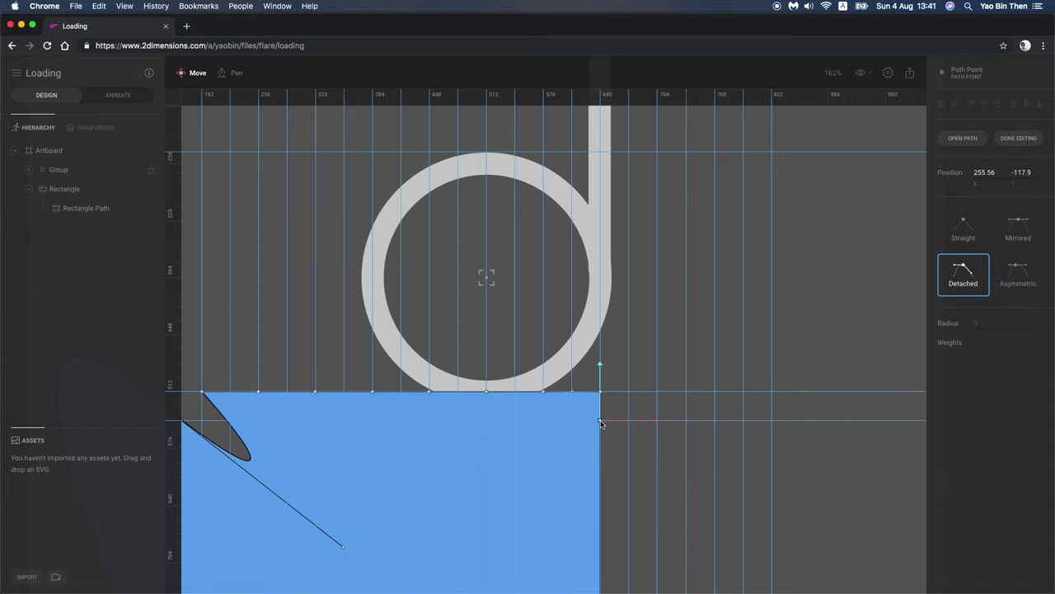
# Step: Reshape the left corner's handles, set it to Detached, and move the point back to flatten it
pyautogui.hscroll(-8, 358, 446)
pyautogui.moveTo(656, 529); pyautogui.dragTo(486, 374)
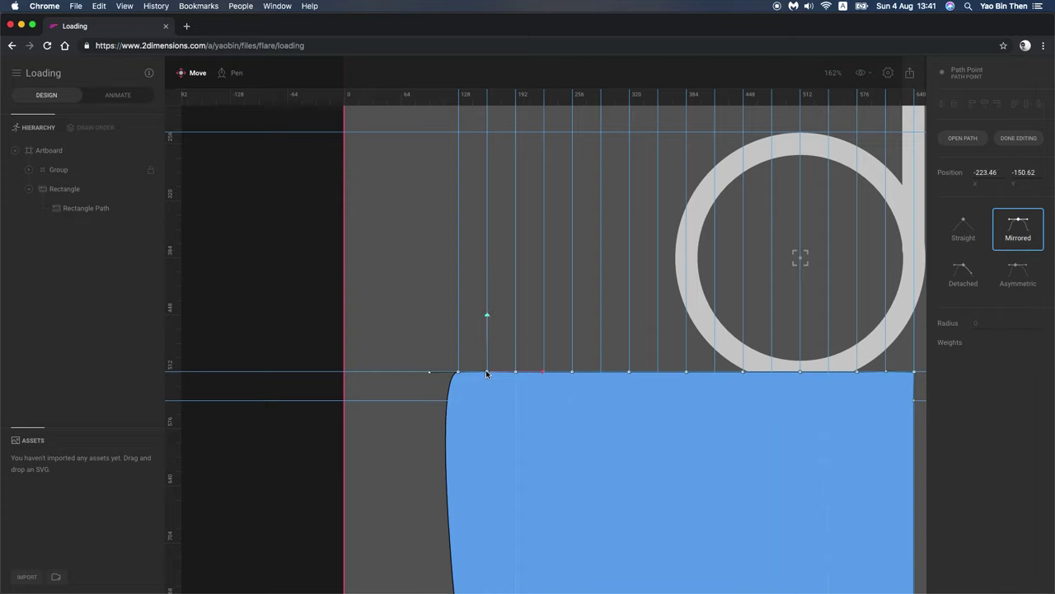
pyautogui.moveTo(429, 372); pyautogui.dragTo(459, 401)
pyautogui.click(963, 274)
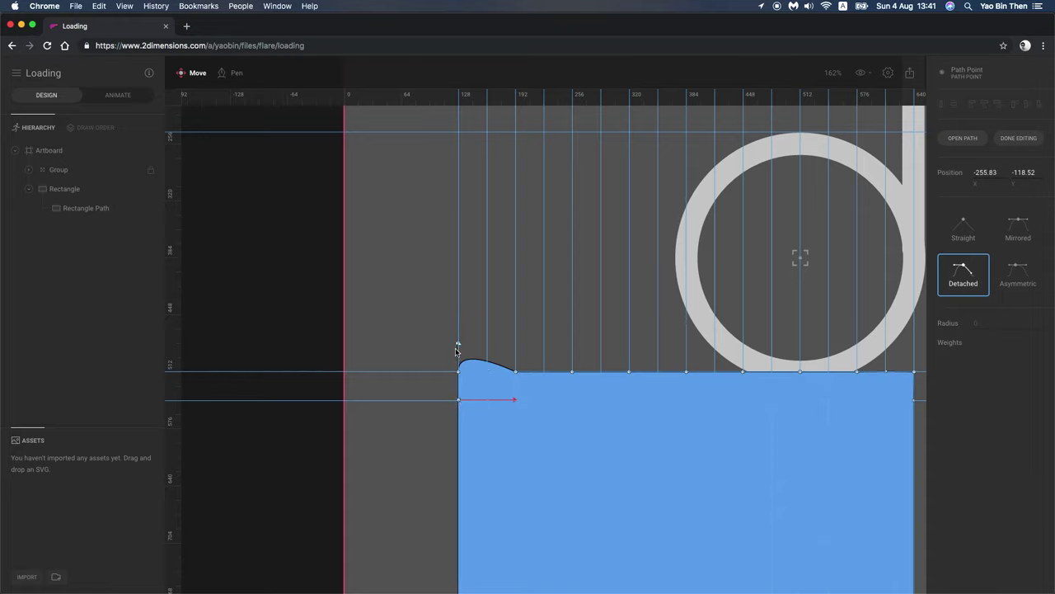
pyautogui.click(458, 401)
pyautogui.moveTo(458, 401); pyautogui.dragTo(515, 373)
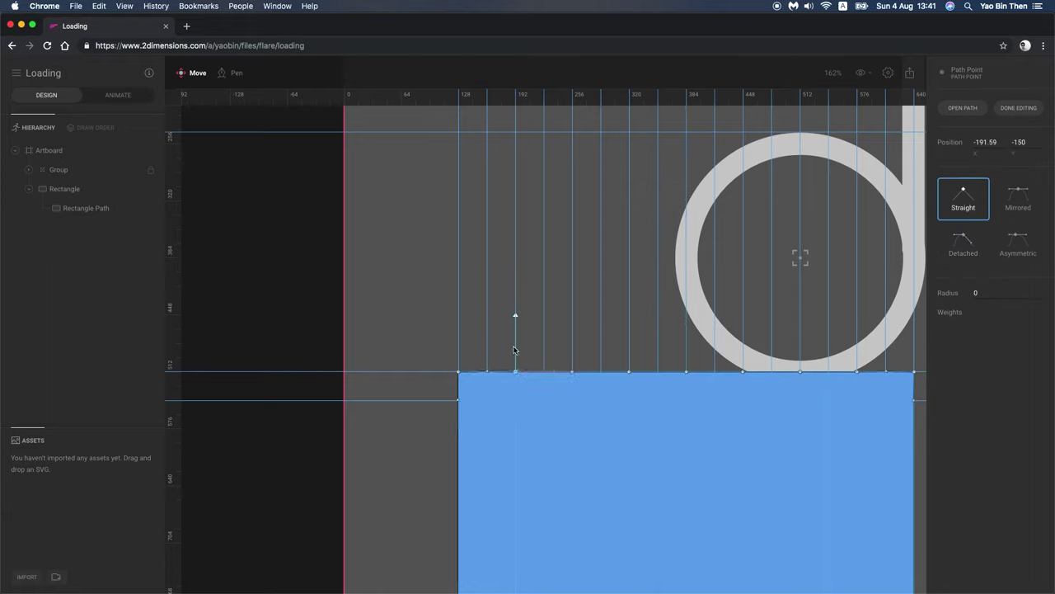
# Step: Adjust the top-edge points near the left corner, pulling the 192 point to -191.59, -116.67
pyautogui.click(487, 373)
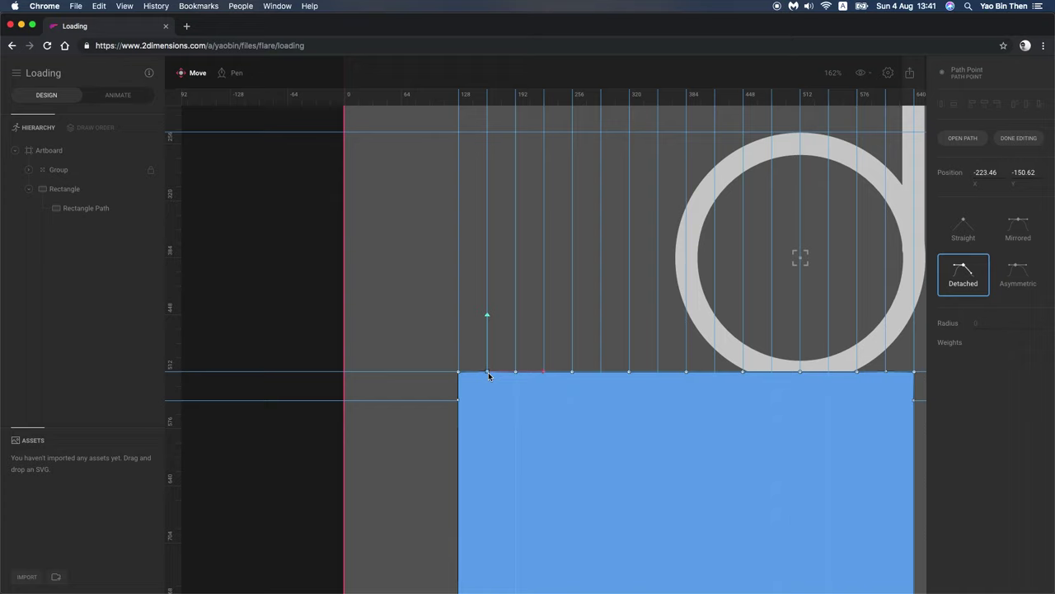
pyautogui.click(460, 372)
pyautogui.moveTo(487, 374); pyautogui.dragTo(489, 375)
pyautogui.click(459, 371)
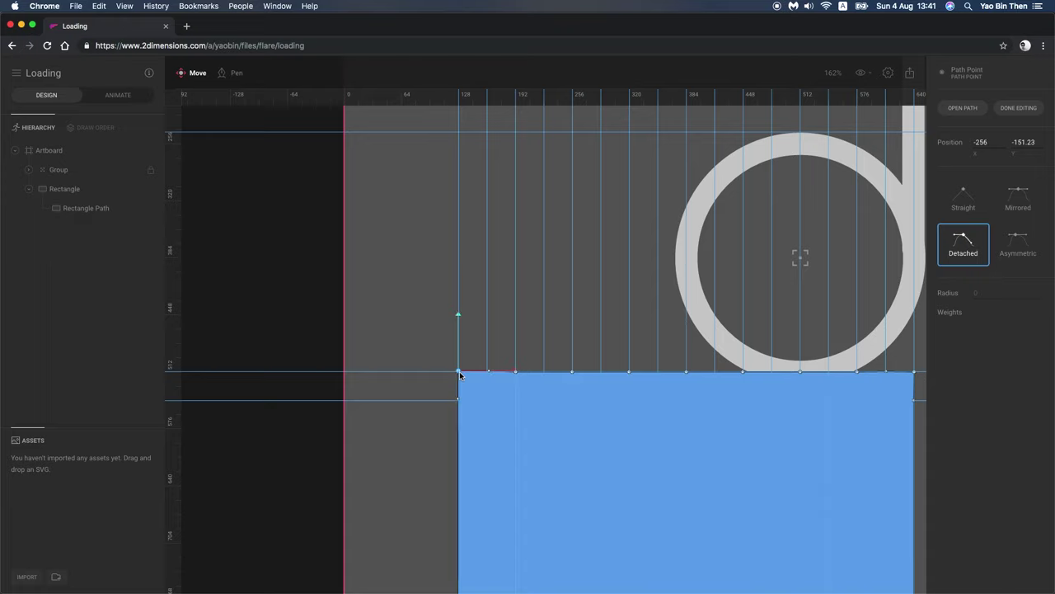
pyautogui.click(488, 373)
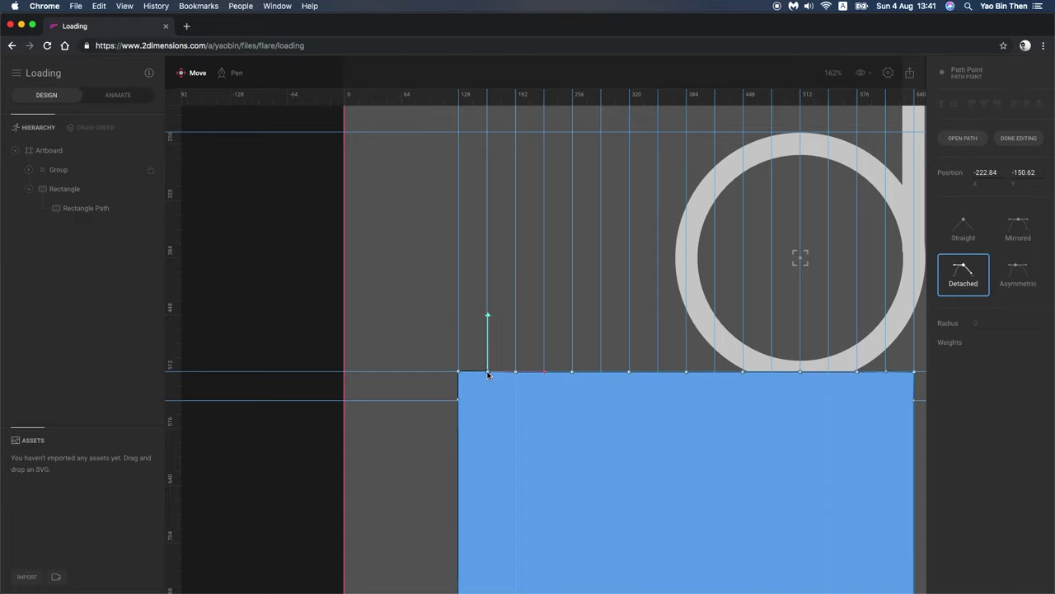
pyautogui.moveTo(489, 375); pyautogui.dragTo(488, 363)
pyautogui.click(515, 372)
# Step: Pull a top-edge point down into the first dip and round it with mirrored handles
pyautogui.moveTo(516, 350); pyautogui.dragTo(518, 380)
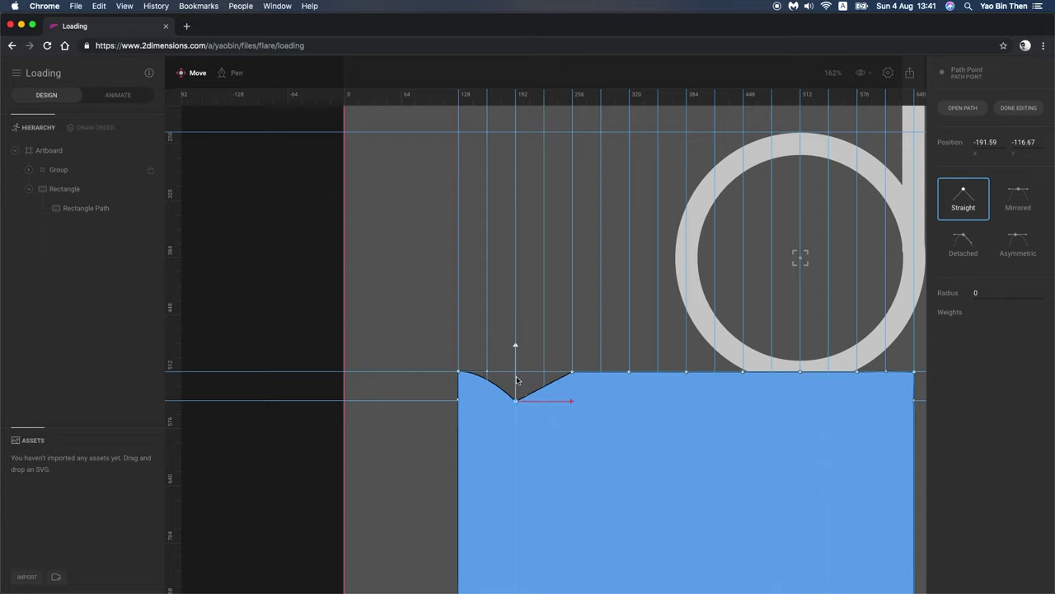
pyautogui.click(1018, 198)
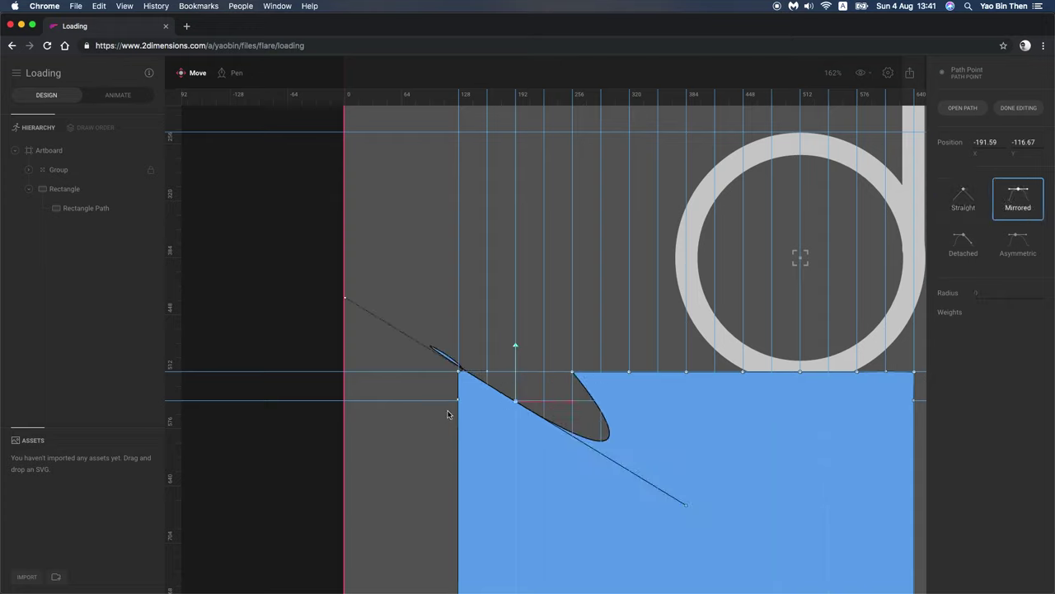
pyautogui.click(572, 373)
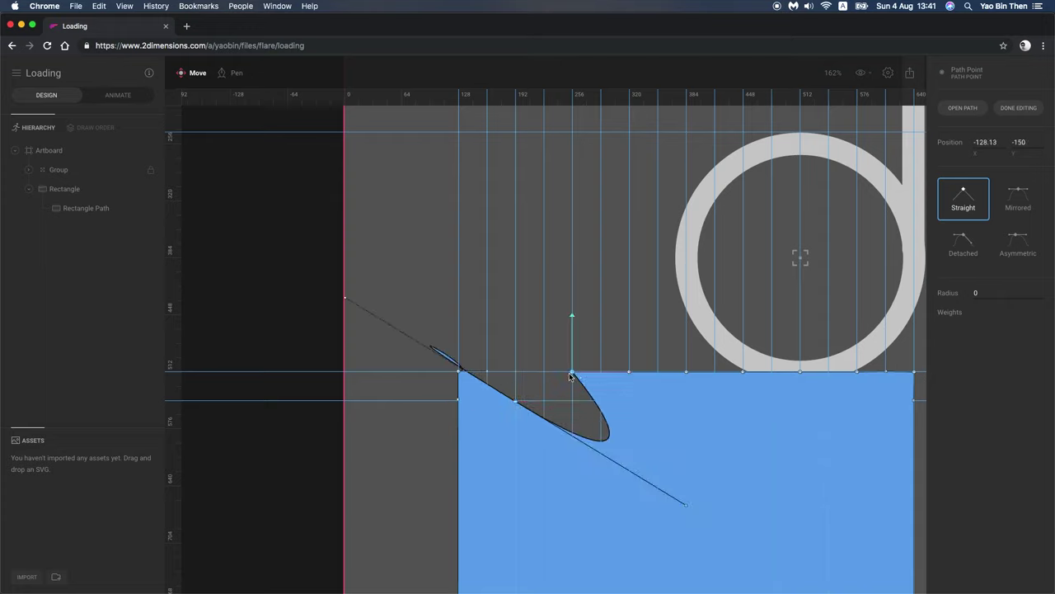
pyautogui.moveTo(557, 355); pyautogui.dragTo(853, 391)
pyautogui.hotkey('ctrl', 'z')
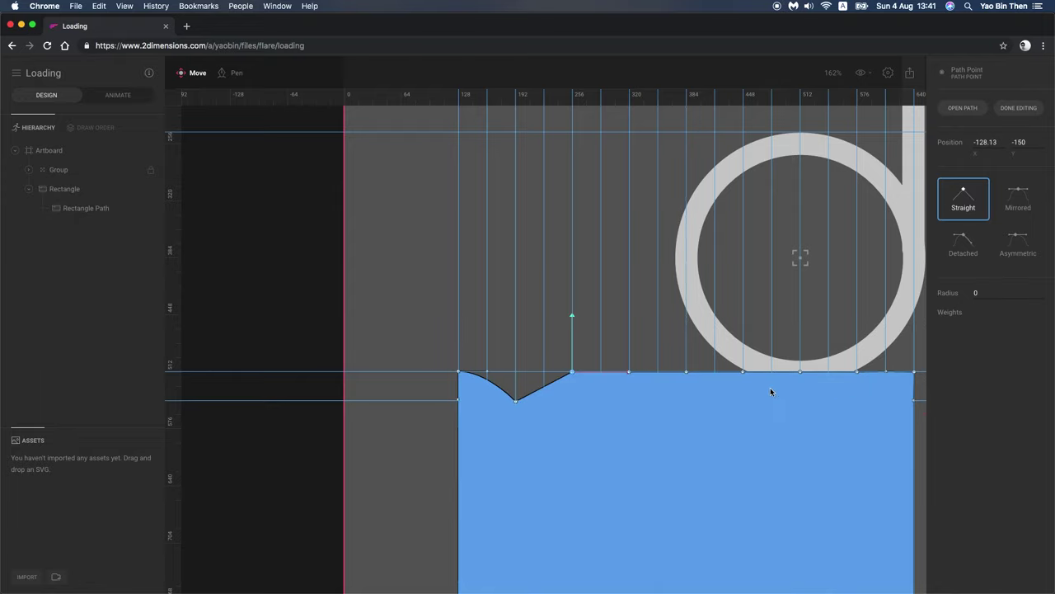
pyautogui.click(516, 403)
pyautogui.click(1018, 198)
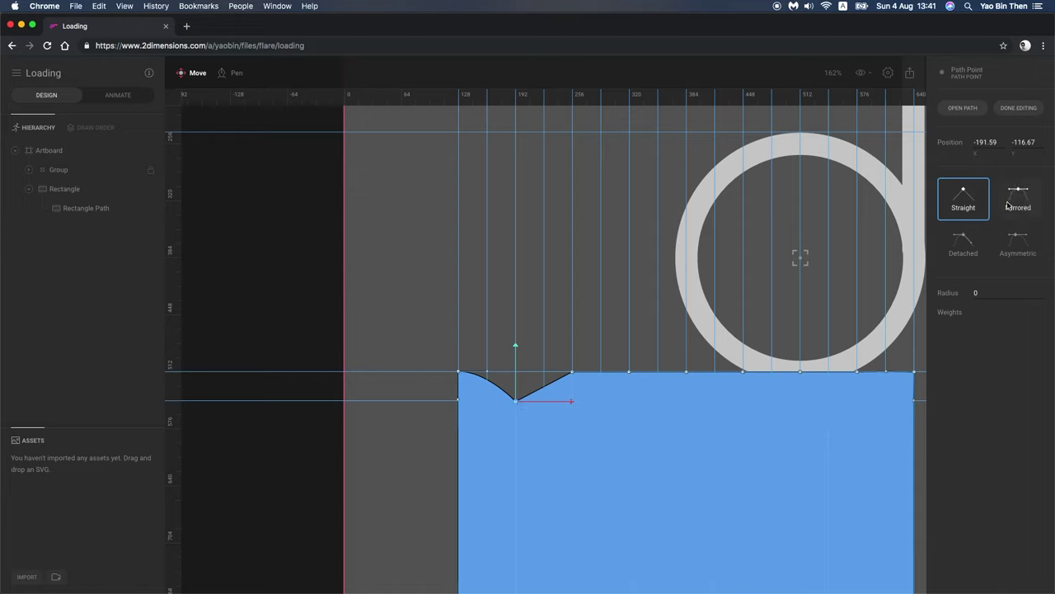
pyautogui.moveTo(348, 303); pyautogui.dragTo(487, 401)
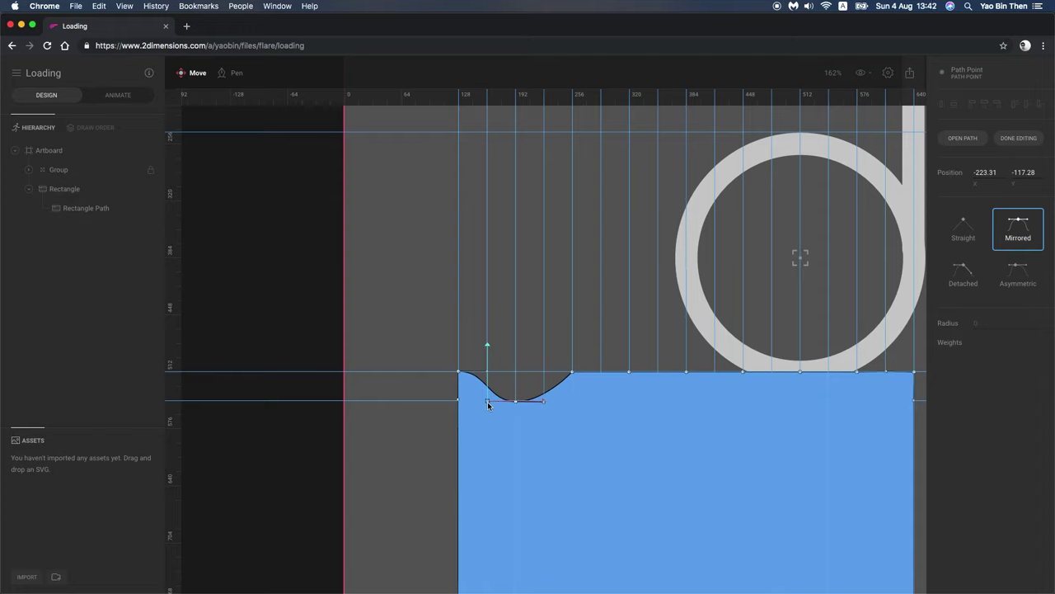
pyautogui.moveTo(487, 401); pyautogui.dragTo(487, 402)
# Step: Smooth the first crest, pull three more points down into dips, and round the last dip
pyautogui.click(572, 371)
pyautogui.click(1018, 200)
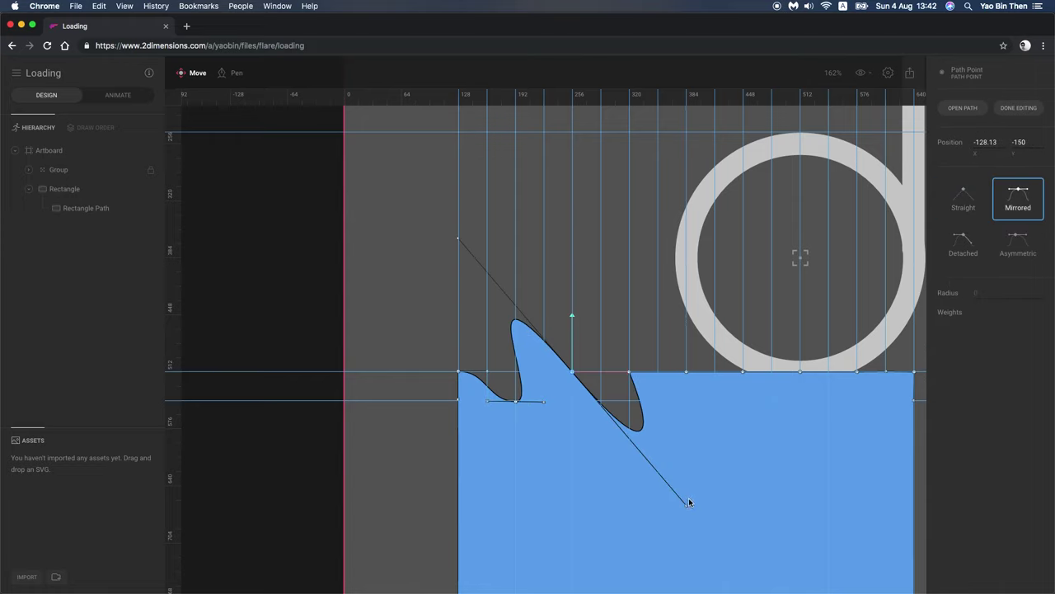
pyautogui.moveTo(686, 505); pyautogui.dragTo(601, 375)
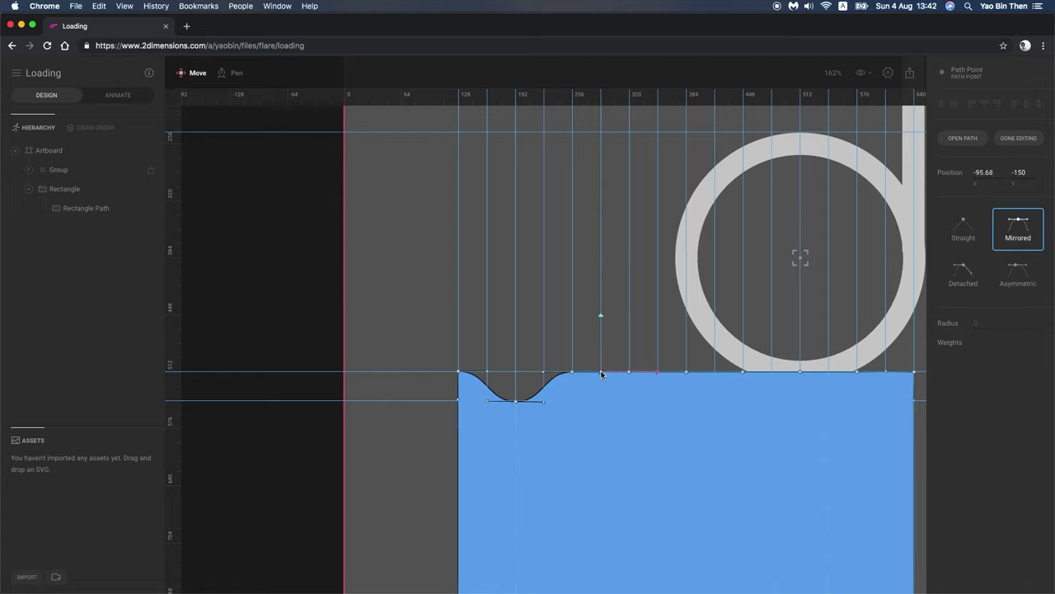
pyautogui.moveTo(630, 372); pyautogui.dragTo(630, 403)
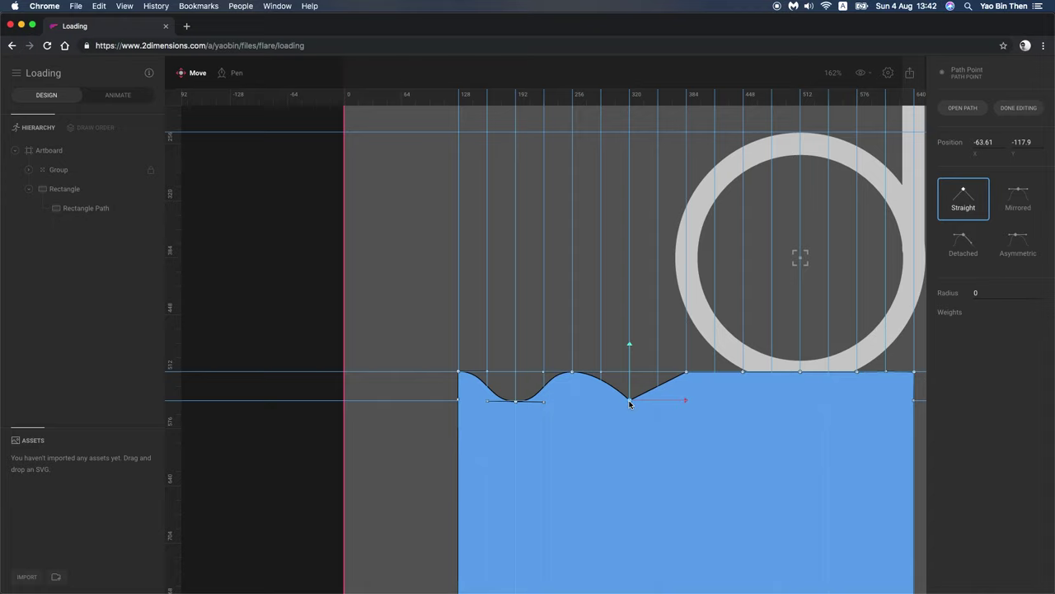
pyautogui.moveTo(743, 375); pyautogui.dragTo(742, 402)
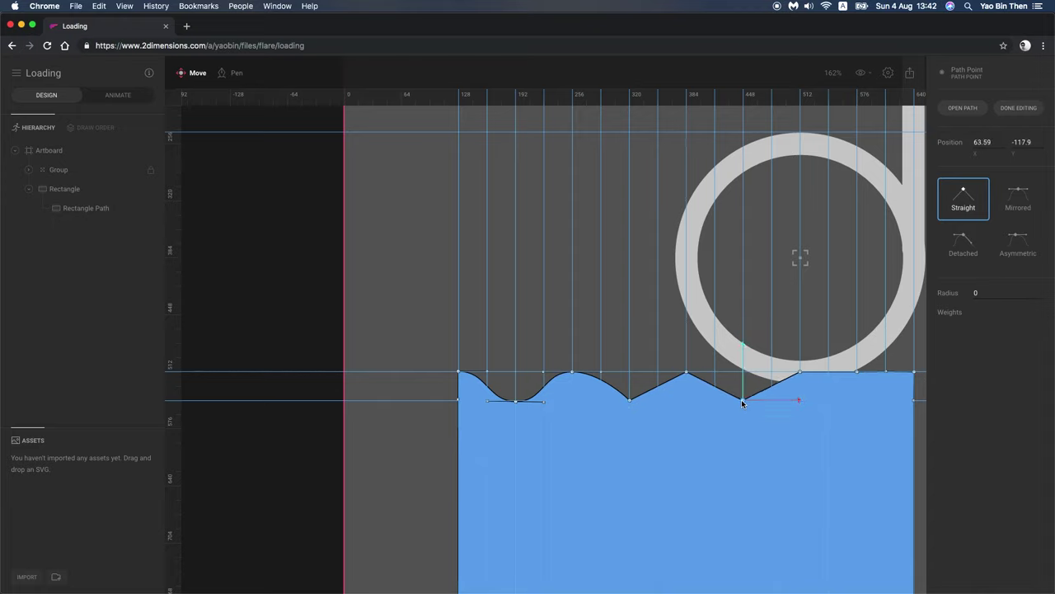
pyautogui.moveTo(858, 372); pyautogui.dragTo(857, 402)
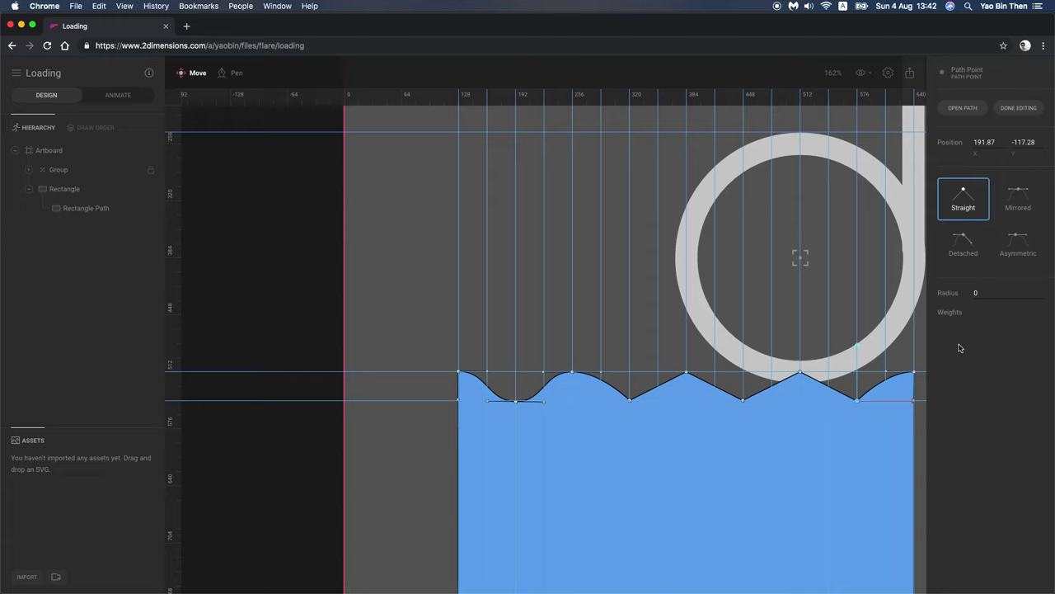
pyautogui.click(1018, 199)
pyautogui.moveTo(685, 504); pyautogui.dragTo(887, 403)
# Step: Round the middle dip with mirrored handles and reshape the crest under the ring with short handles
pyautogui.click(744, 400)
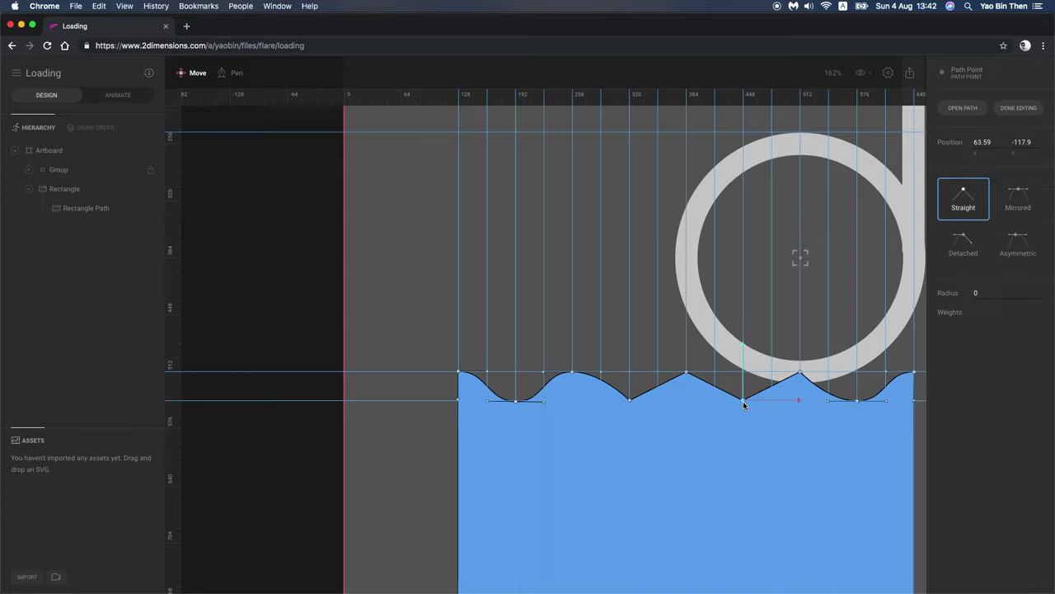
pyautogui.doubleClick(743, 401)
pyautogui.moveTo(799, 298); pyautogui.dragTo(716, 404)
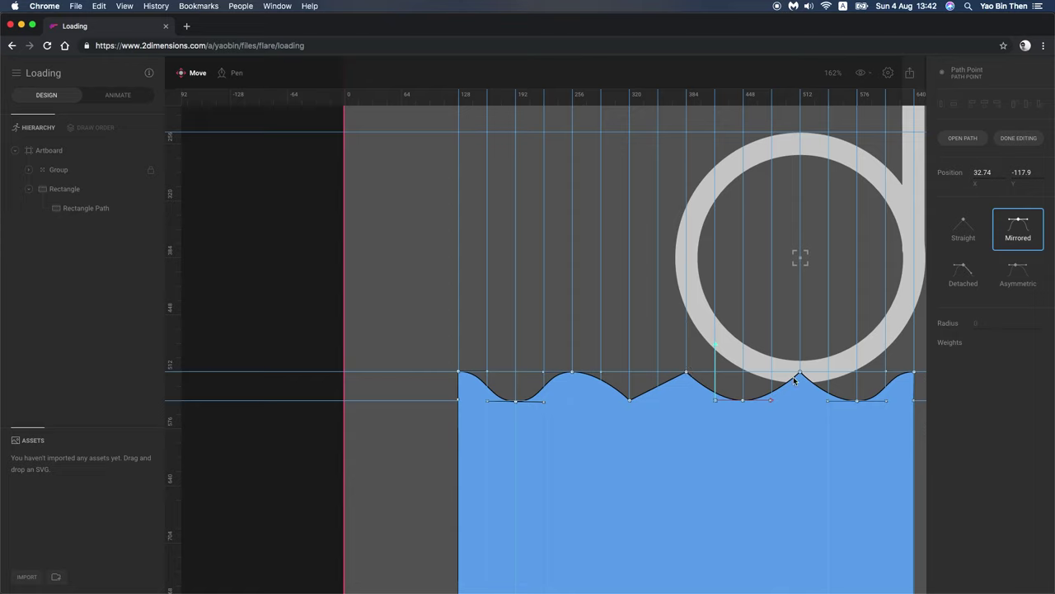
pyautogui.moveTo(801, 375); pyautogui.dragTo(879, 387)
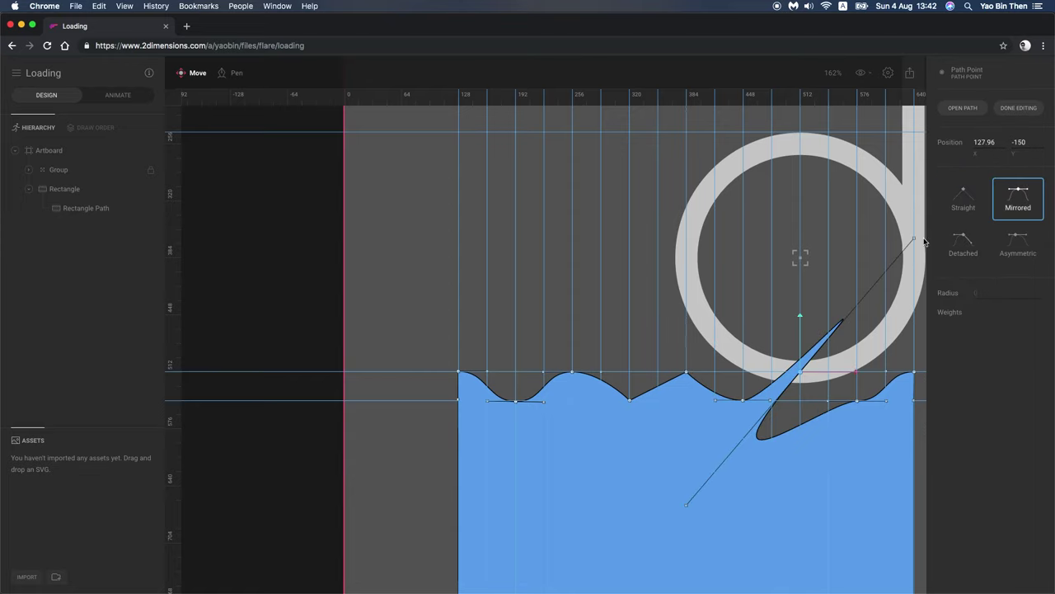
pyautogui.press('super+z')
pyautogui.moveTo(800, 373); pyautogui.dragTo(776, 376)
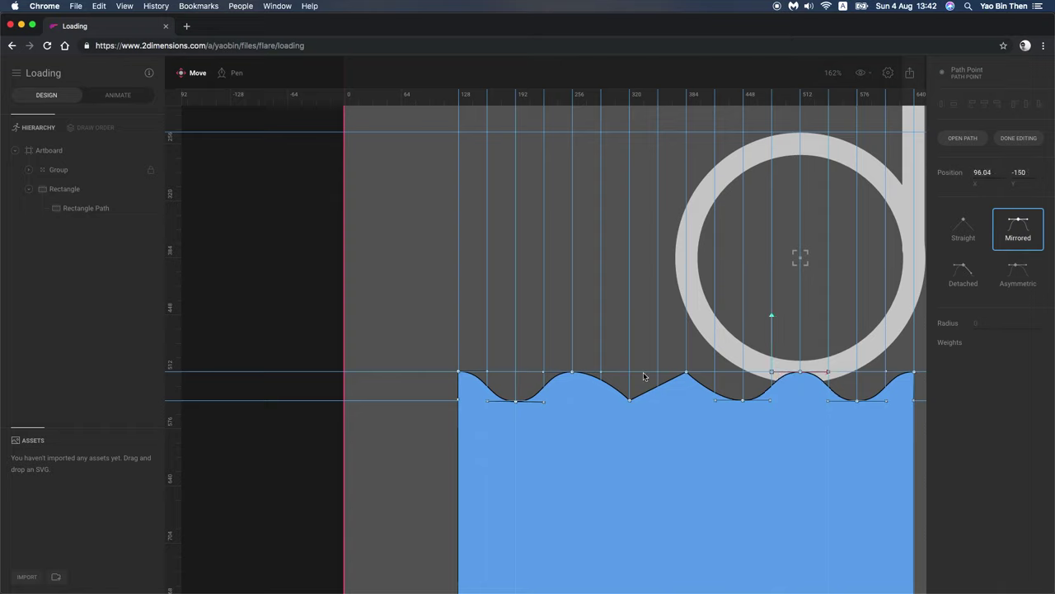
# Step: Round the remaining sharp crest and dip so the wave repeats evenly from 128 to 640
pyautogui.click(697, 378)
pyautogui.doubleClick(698, 380)
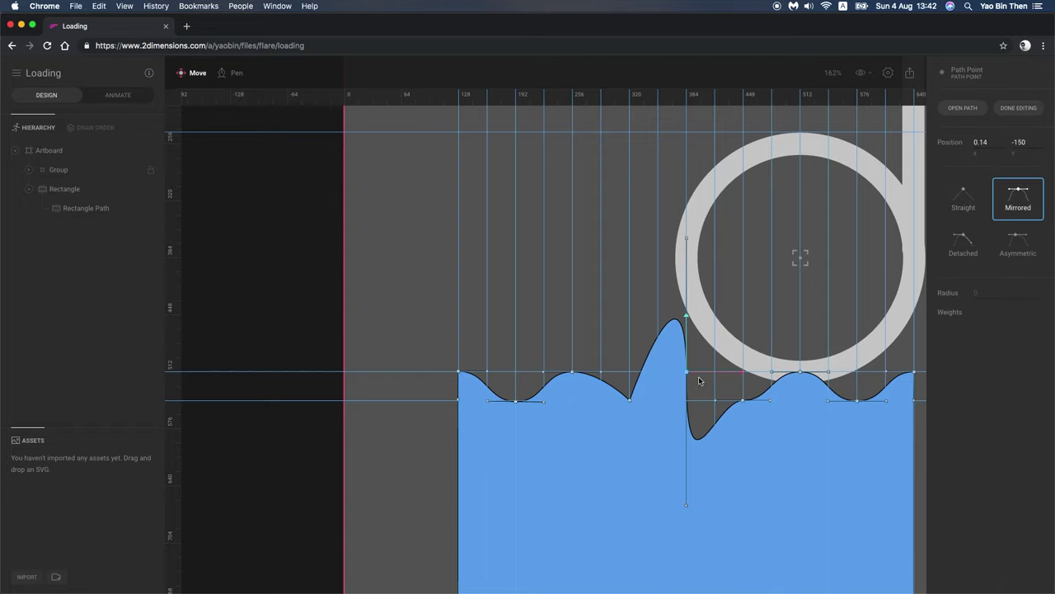
pyautogui.moveTo(687, 505); pyautogui.dragTo(717, 376)
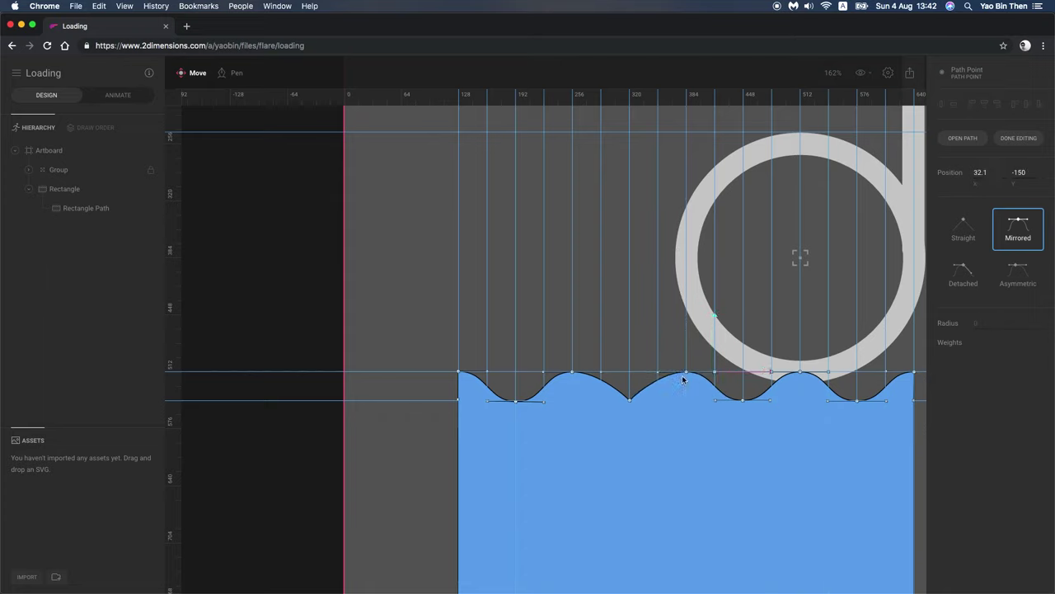
pyautogui.click(630, 401)
pyautogui.moveTo(629, 402); pyautogui.dragTo(659, 400)
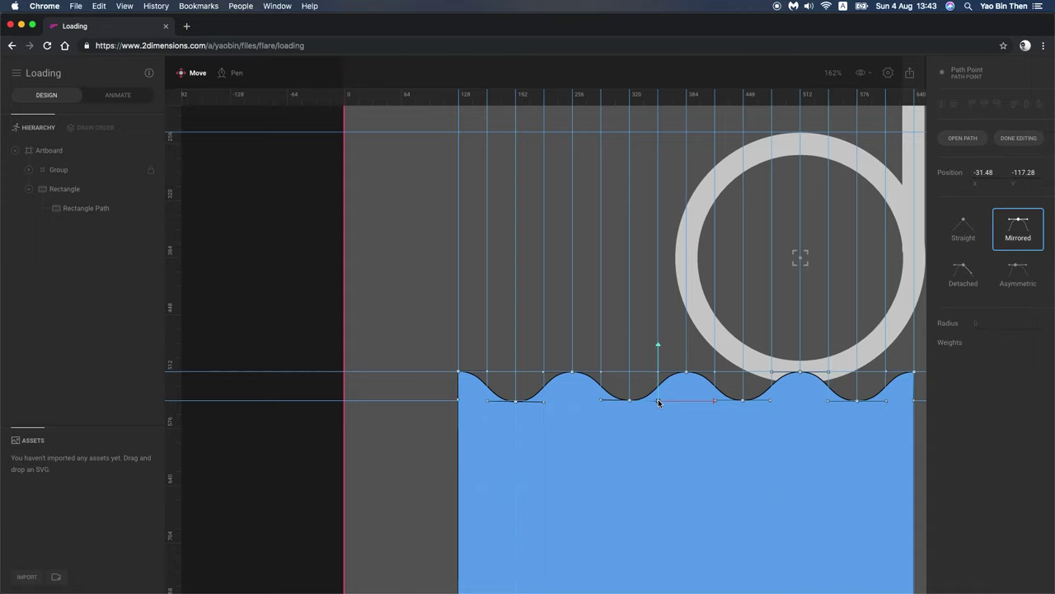
pyautogui.click(572, 372)
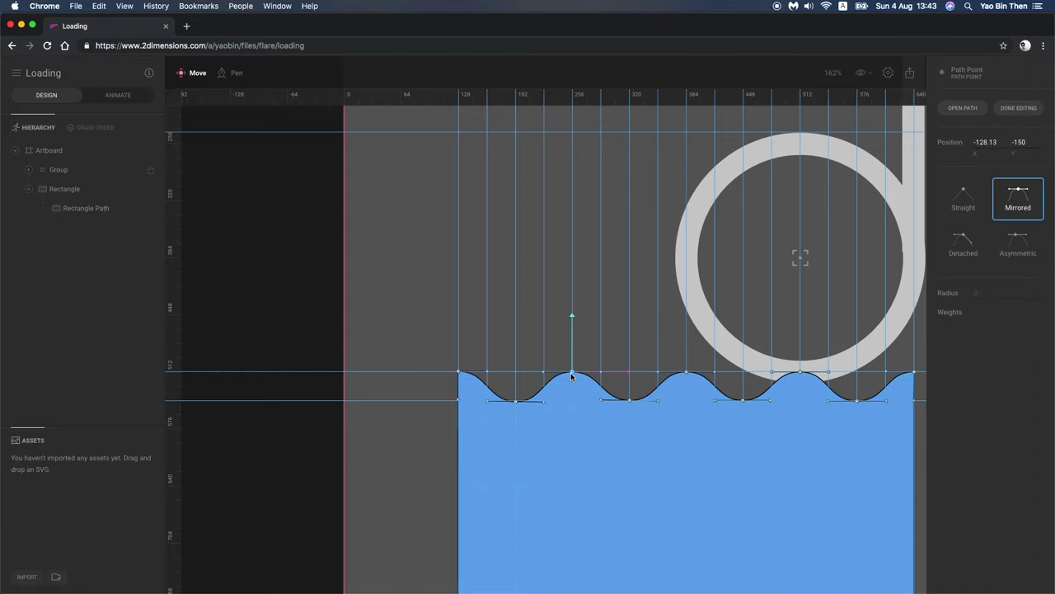
pyautogui.click(526, 289)
pyautogui.scroll(-3, 671, 480)
pyautogui.hscroll(3, 671, 480)
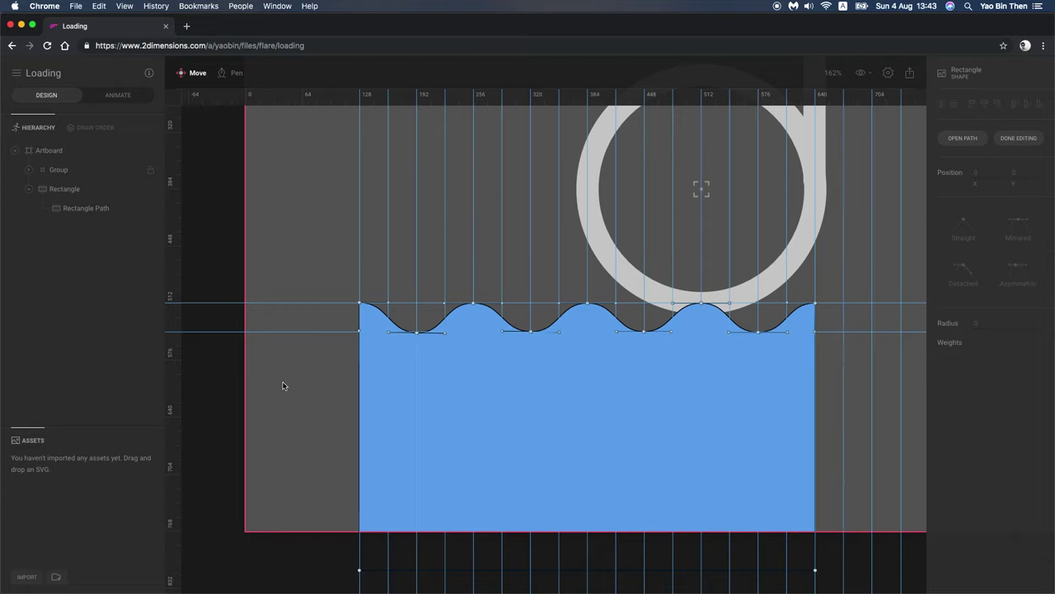
# Step: Finish editing the wave outline and centre it on the artboard at 512, 384
pyautogui.click(1019, 138)
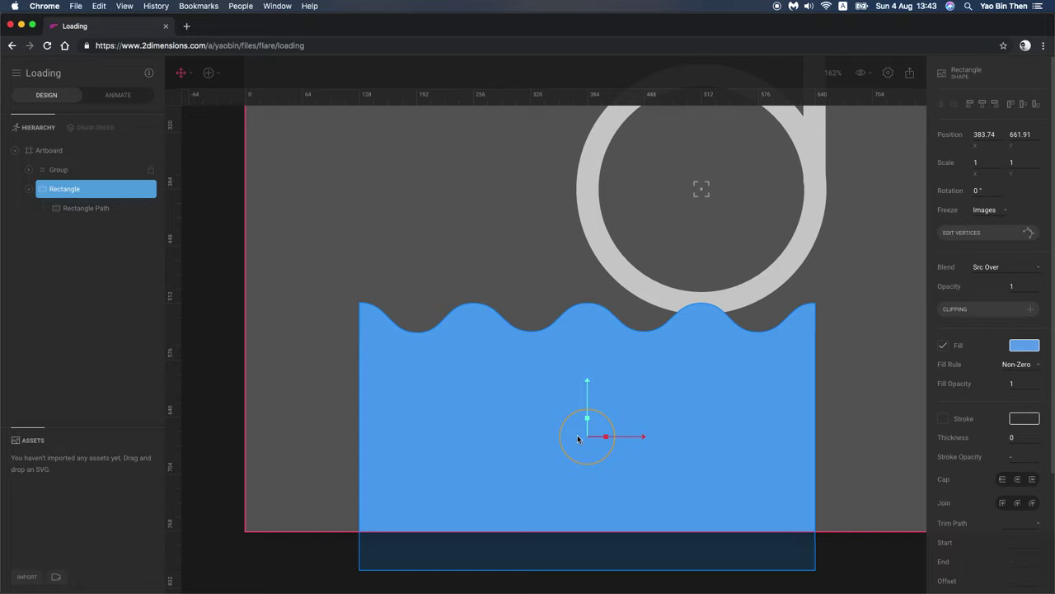
pyautogui.click(982, 104)
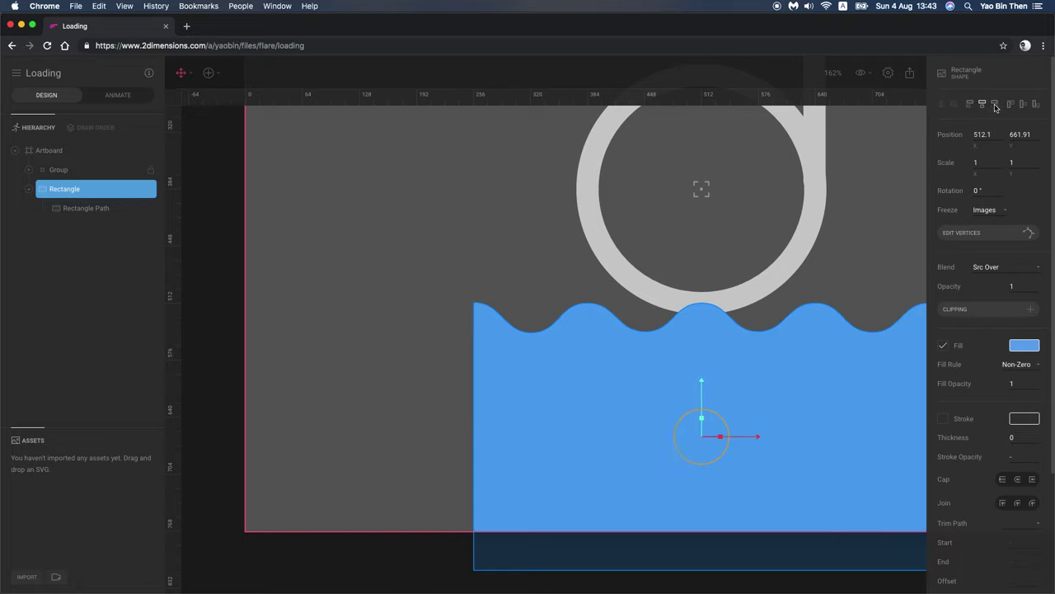
pyautogui.click(1022, 104)
pyautogui.scroll(5, 813, 306)
pyautogui.hscroll(4, 813, 305)
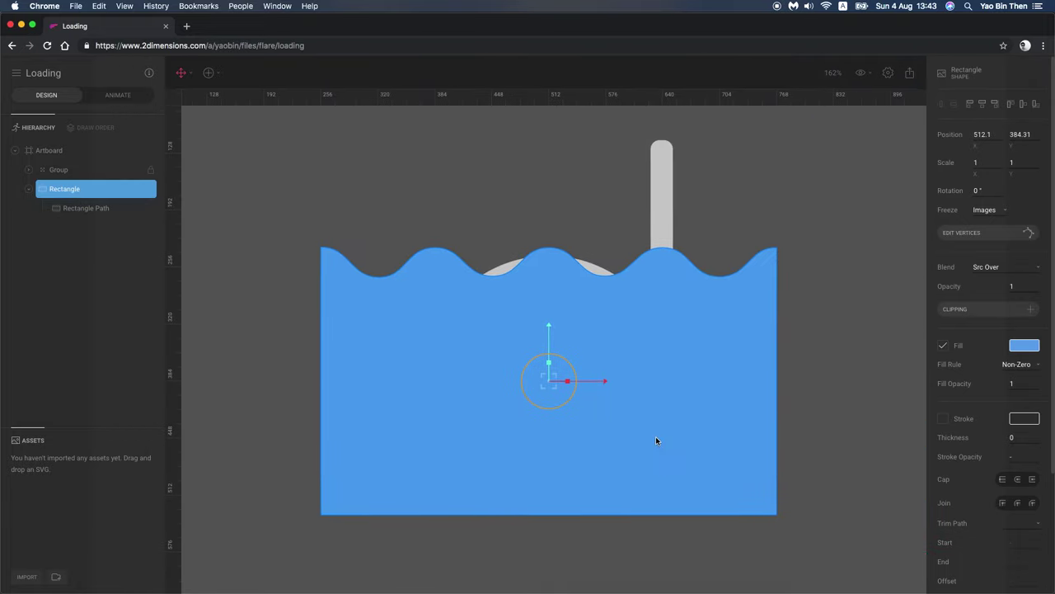
# Step: Check the draw order, then hide the wave rectangle so only the grey d shows
pyautogui.click(82, 128)
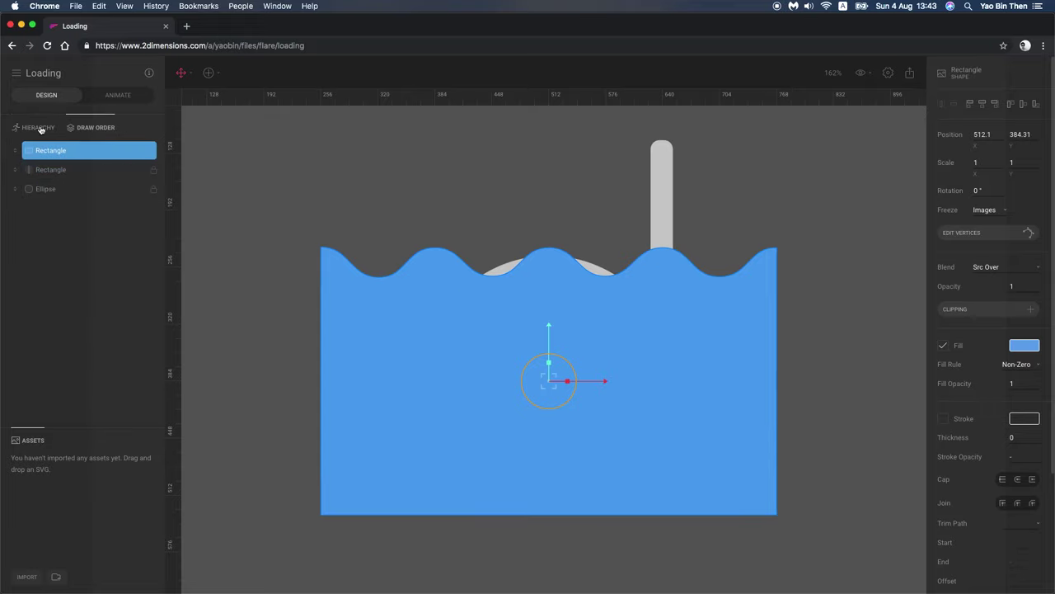
pyautogui.click(37, 127)
pyautogui.click(147, 190)
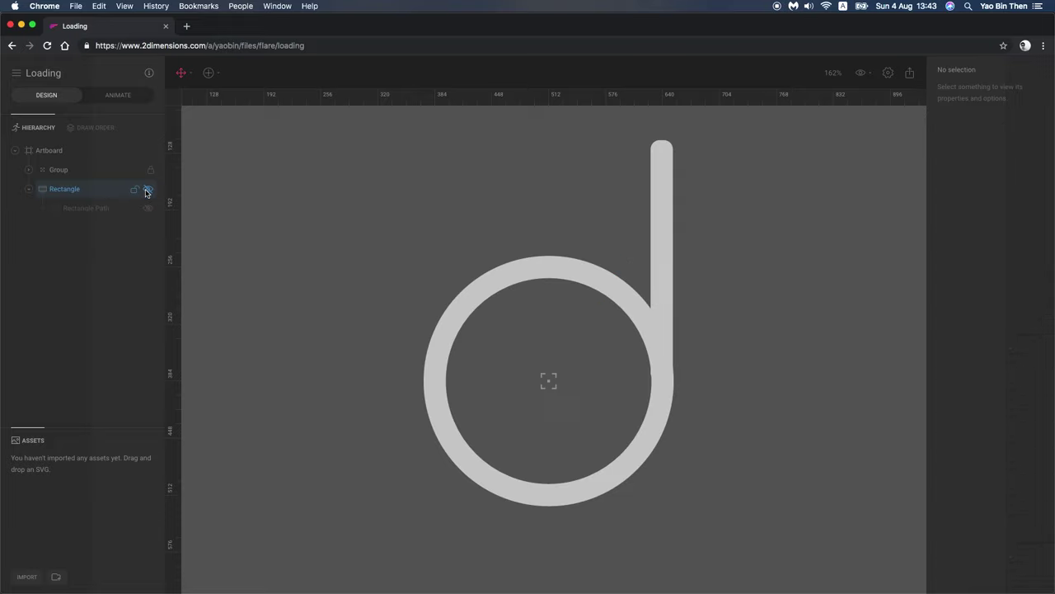
pyautogui.click(208, 72)
# Step: Place a top-level copy of the ring ellipse under the Artboard and name it Clipping
pyautogui.moveTo(273, 104)
pyautogui.click(355, 130)
pyautogui.moveTo(514, 347); pyautogui.dragTo(586, 407)
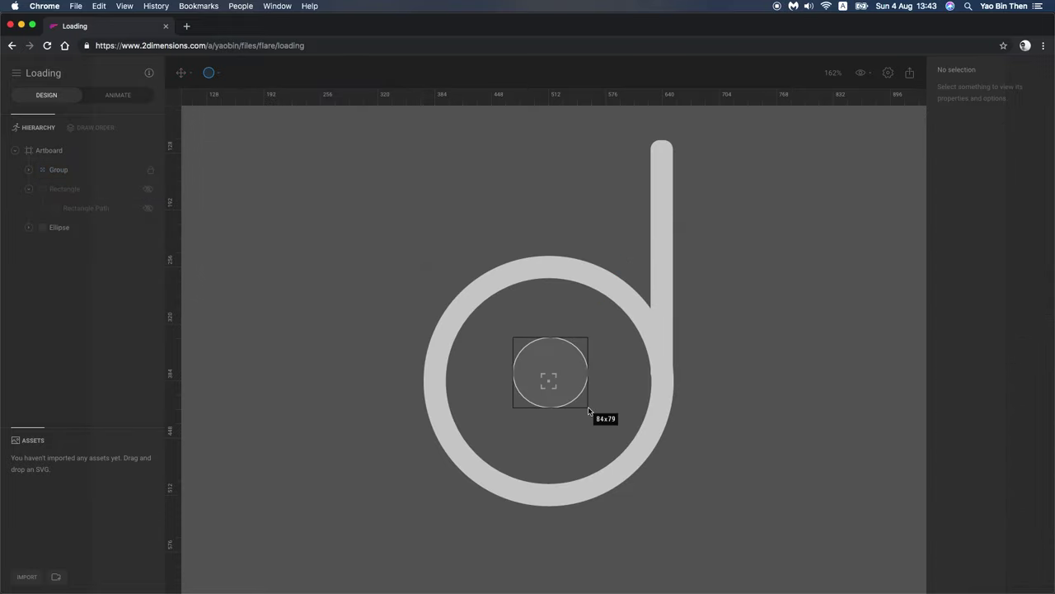
pyautogui.hotkey('ctrl', 'z')
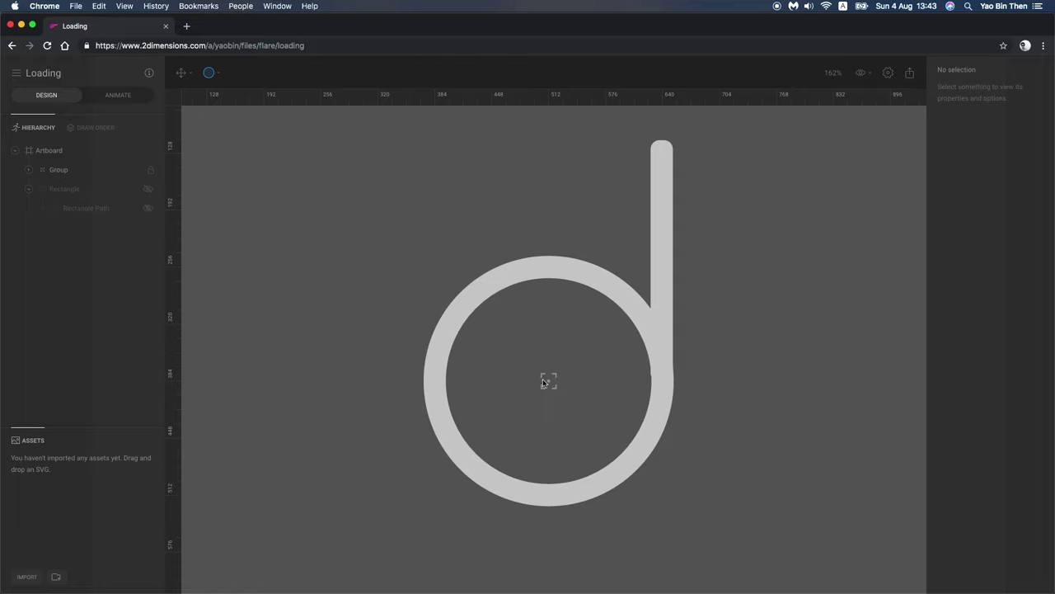
pyautogui.click(58, 170)
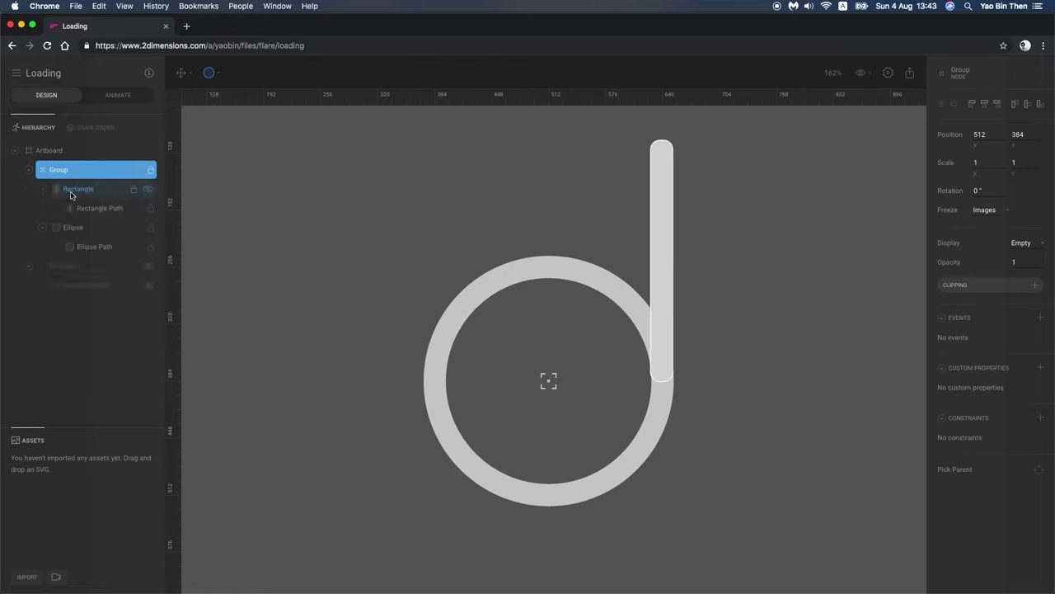
pyautogui.click(70, 191)
pyautogui.click(76, 227)
pyautogui.moveTo(81, 236); pyautogui.dragTo(64, 165)
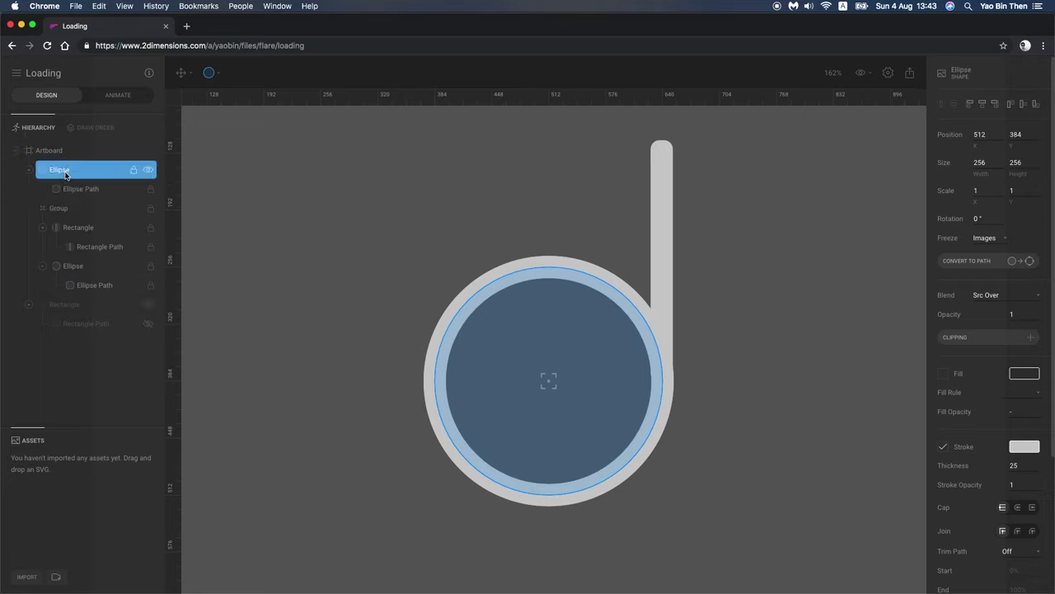
pyautogui.doubleClick(56, 171)
pyautogui.write('Ciipping')
# Step: Rename the logo group to The Logo and group the wave rectangle as The Wave
pyautogui.doubleClick(60, 209)
pyautogui.write('The Logo')
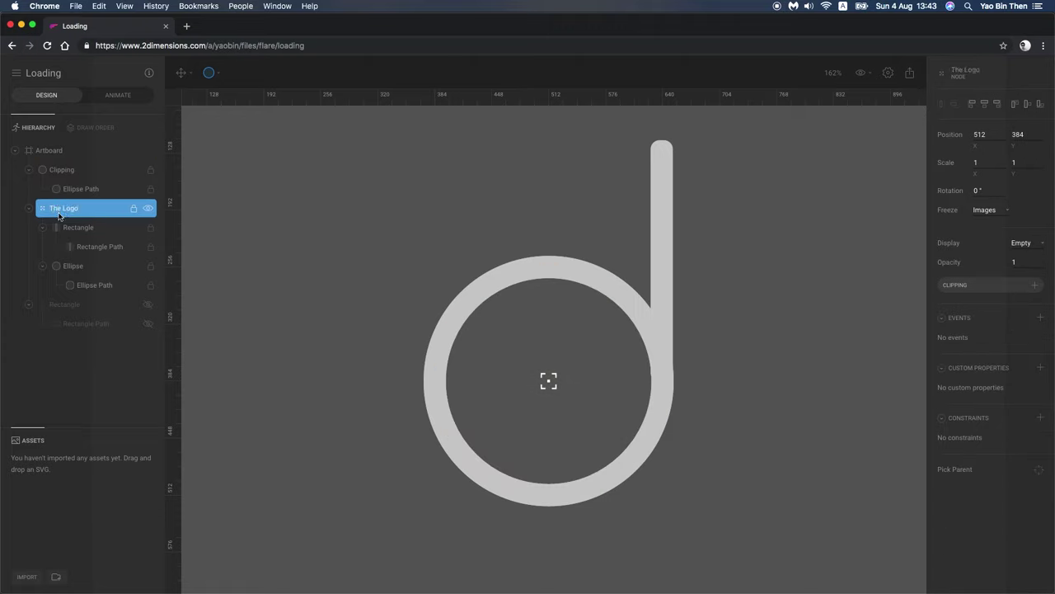
pyautogui.click(66, 305)
pyautogui.press('super+g')
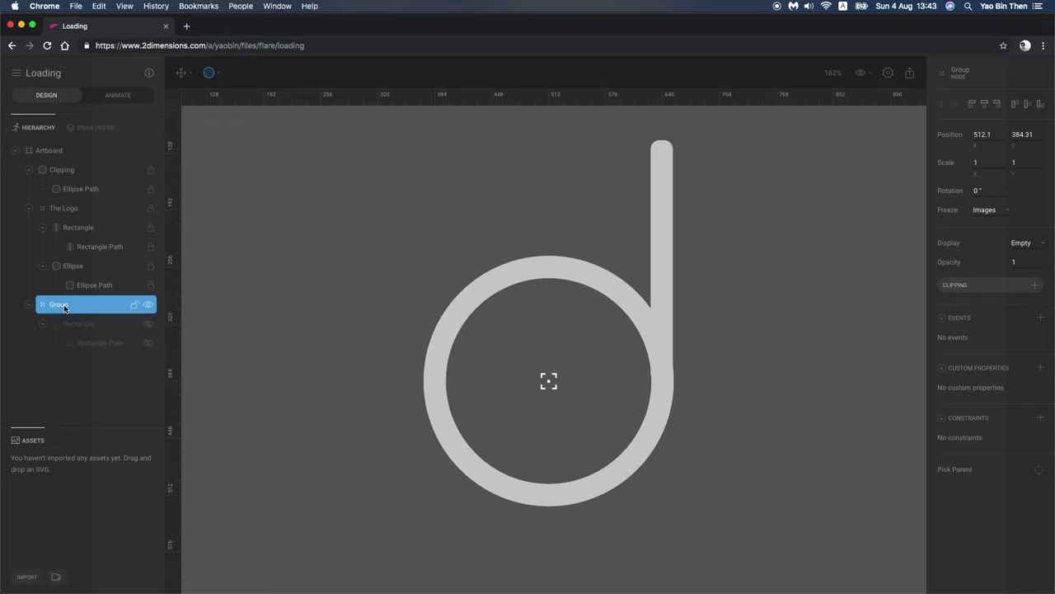
pyautogui.doubleClick(65, 306)
pyautogui.write('The Wave')
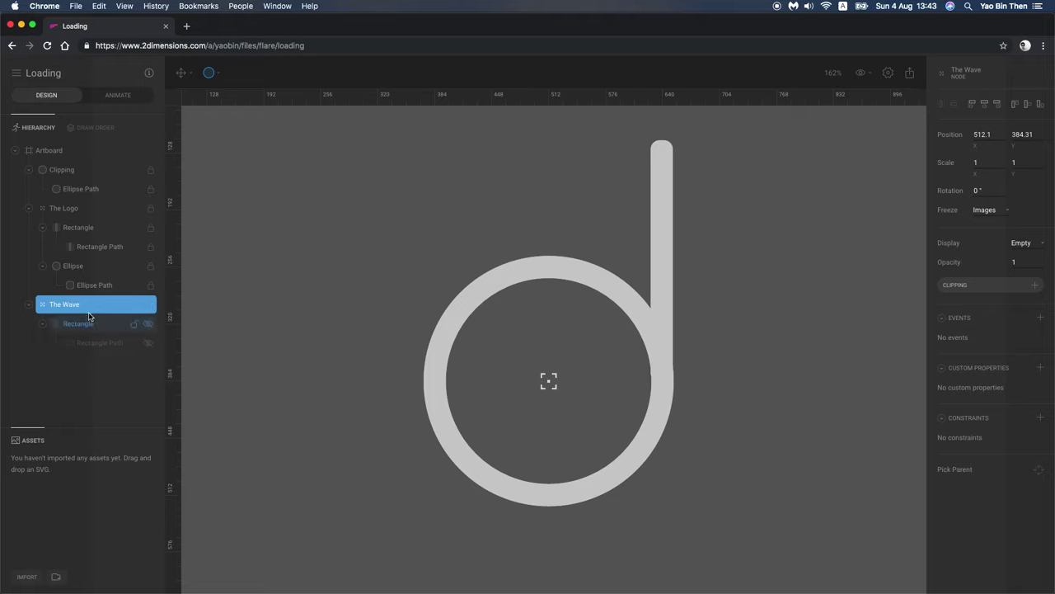
pyautogui.click(90, 170)
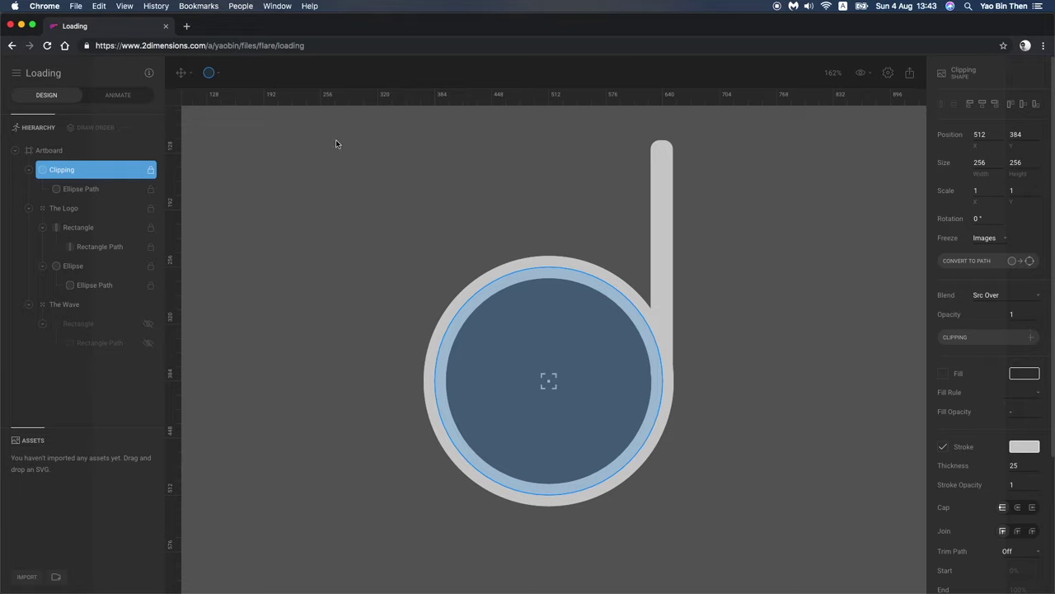
pyautogui.press('o')
pyautogui.click(944, 448)
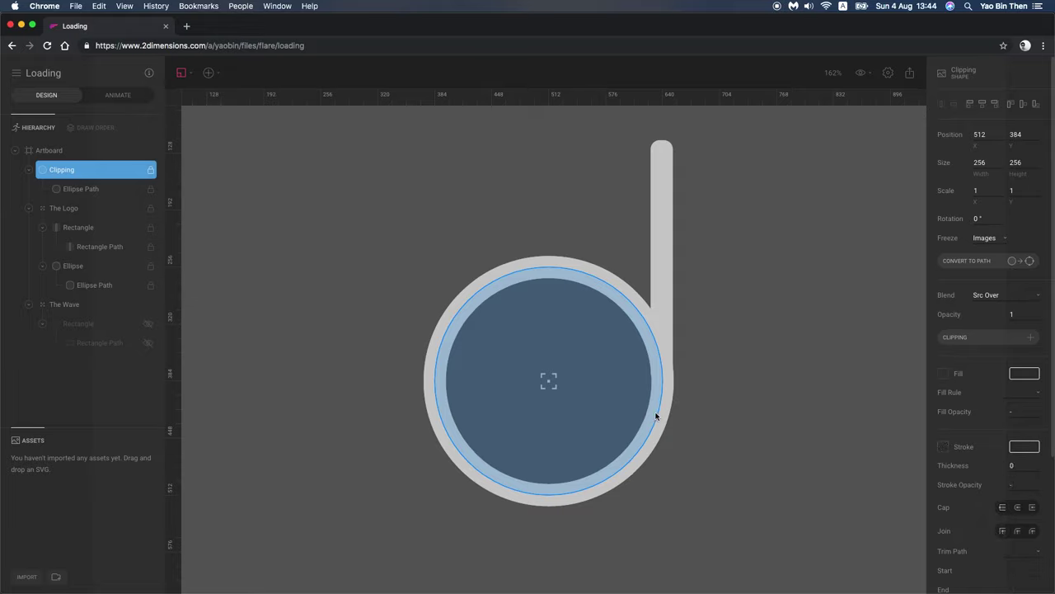
pyautogui.click(554, 393)
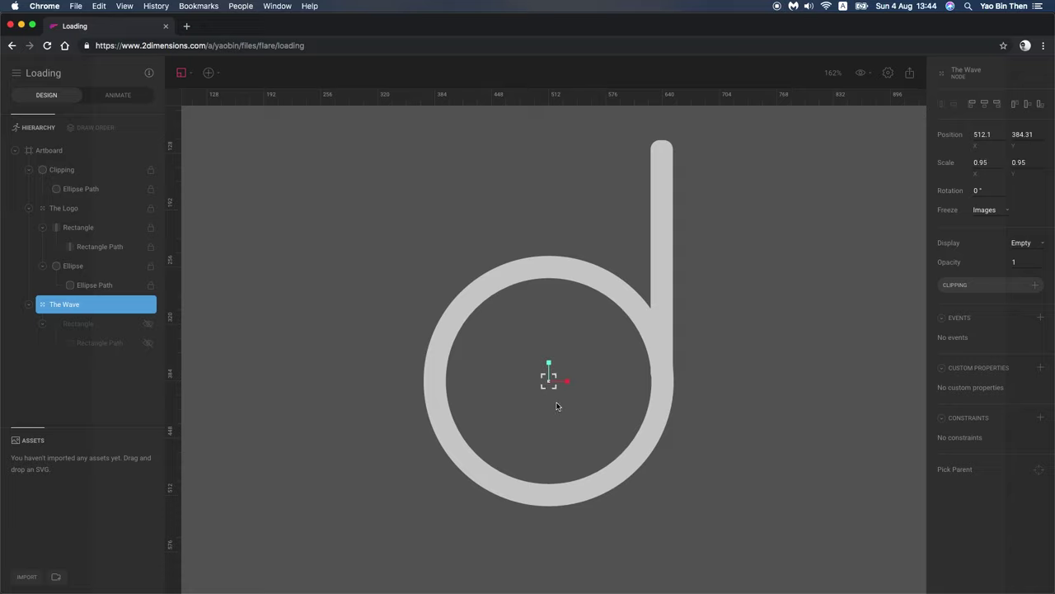
pyautogui.hotkey('ctrl', 'z')
pyautogui.hotkey('ctrl', 'shift', 'z')
pyautogui.click(64, 172)
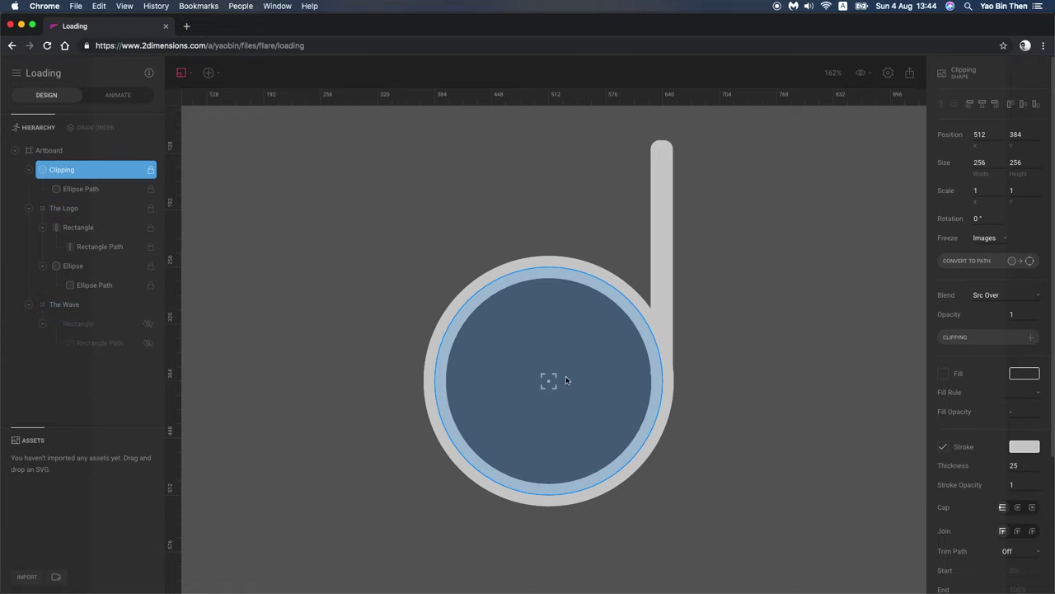
pyautogui.click(537, 357)
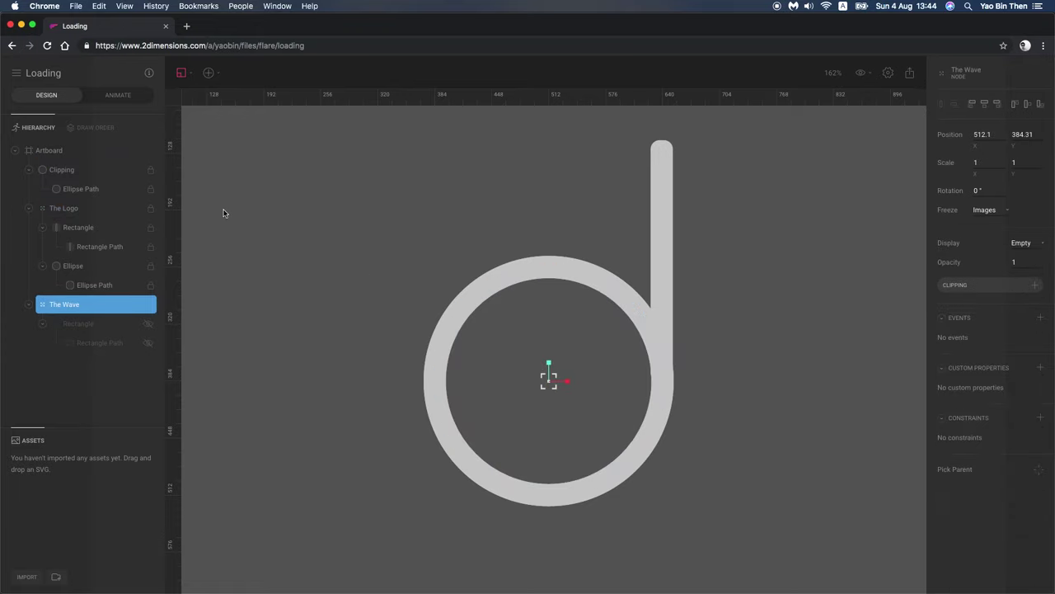
pyautogui.hotkey('ctrl', 'z')
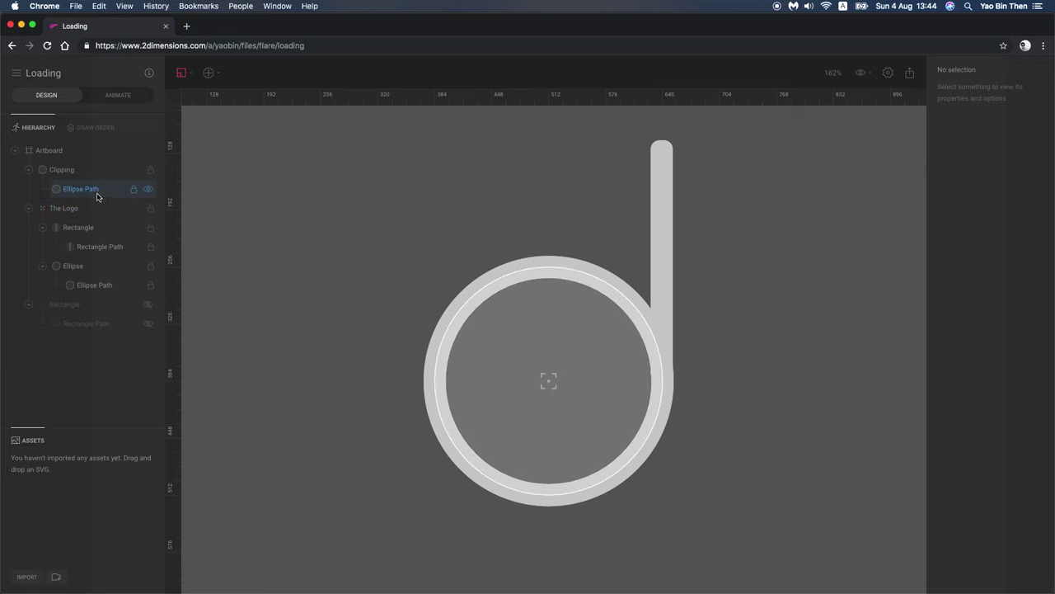
pyautogui.hotkey('ctrl', 'shift', 'z')
pyautogui.click(83, 170)
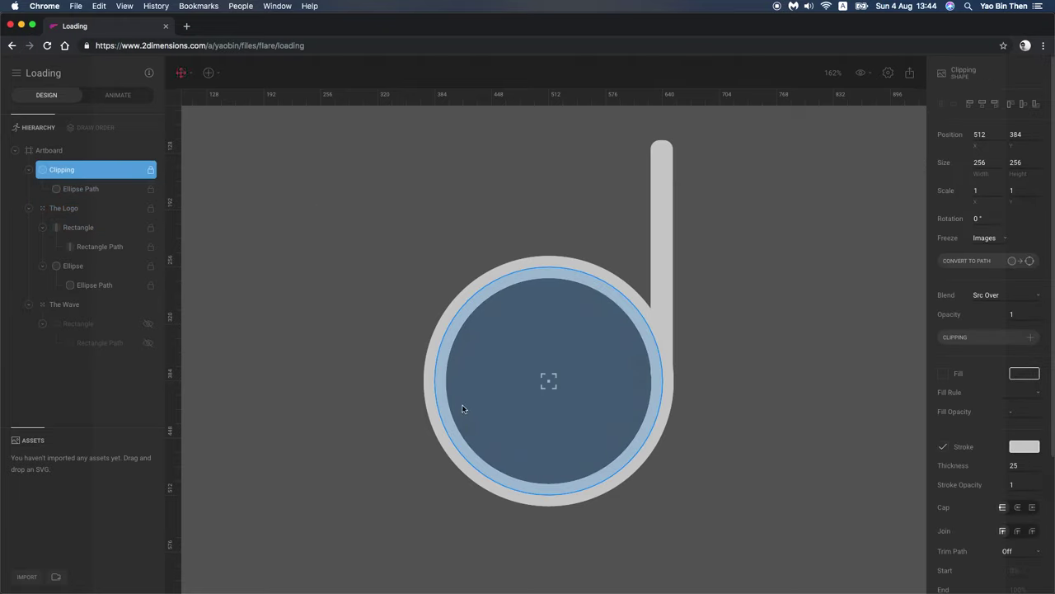
pyautogui.moveTo(548, 382); pyautogui.dragTo(402, 260)
pyautogui.hotkey('ctrl', 'z')
pyautogui.hotkey('ctrl', 'z')
pyautogui.hotkey('ctrl', 'z')
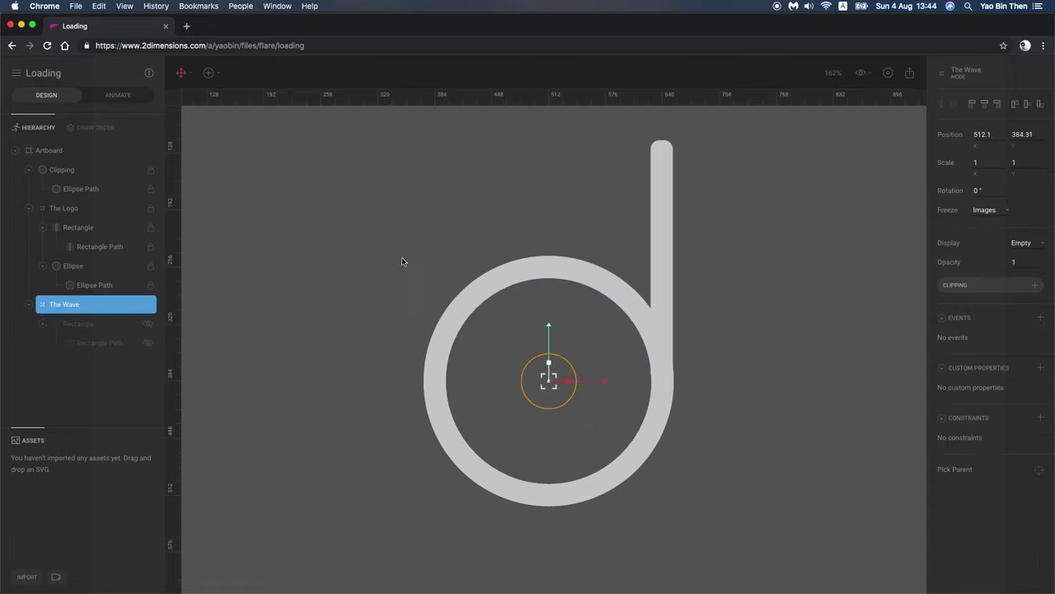
pyautogui.hotkey('ctrl', 'shift', 'z')
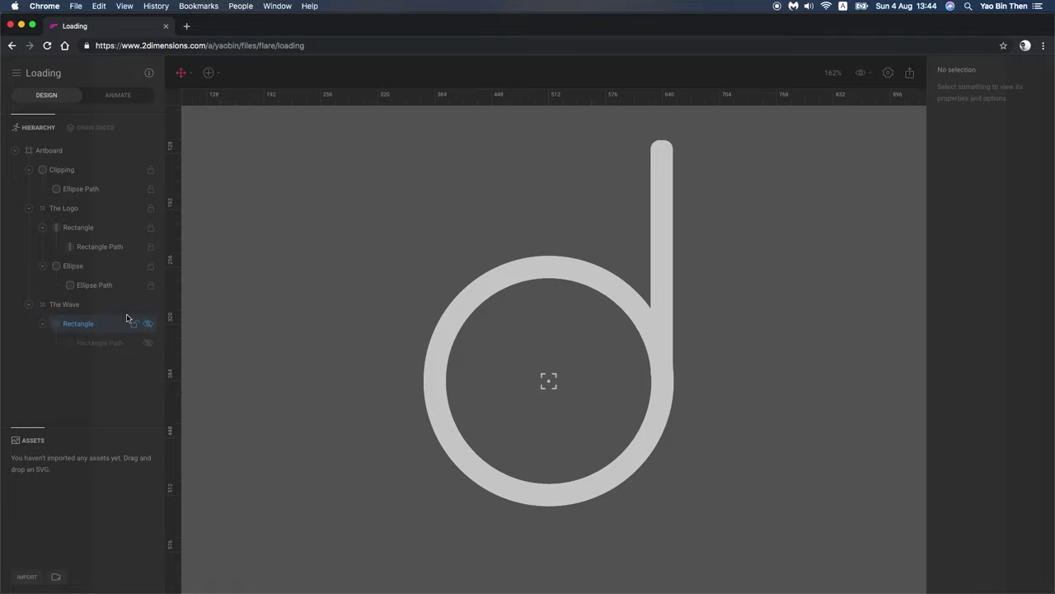
pyautogui.click(73, 172)
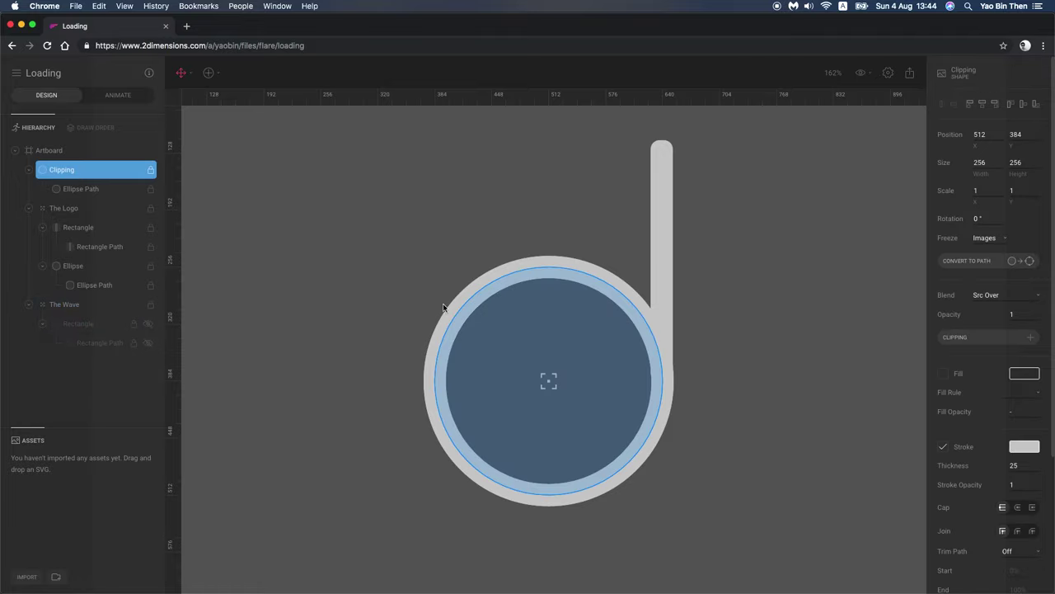
pyautogui.click(157, 170)
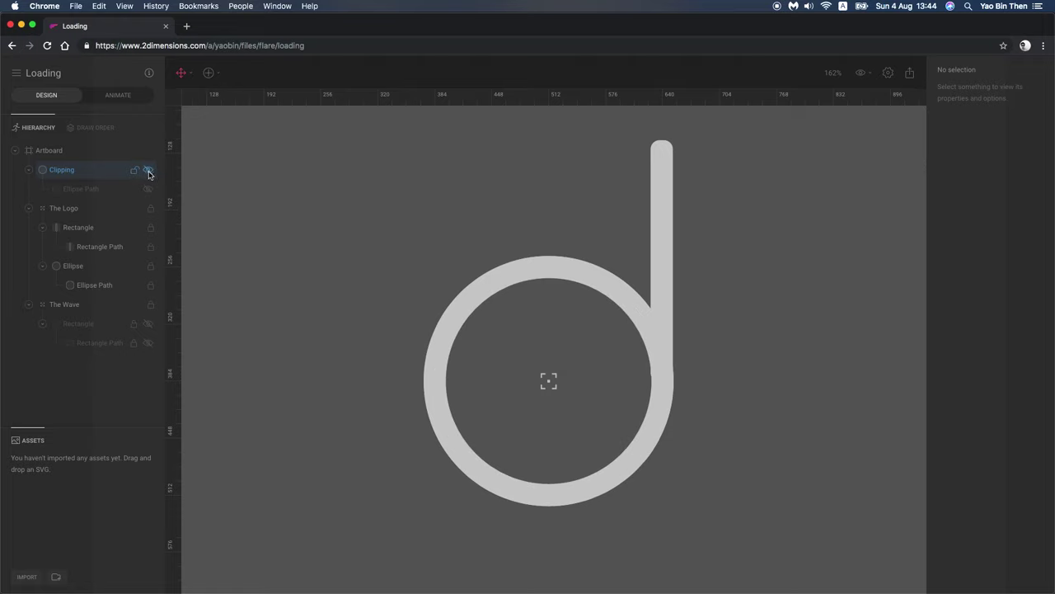
# Step: Scale the Clipping circle down to about 0.81 and remove its stroke
pyautogui.click(553, 379)
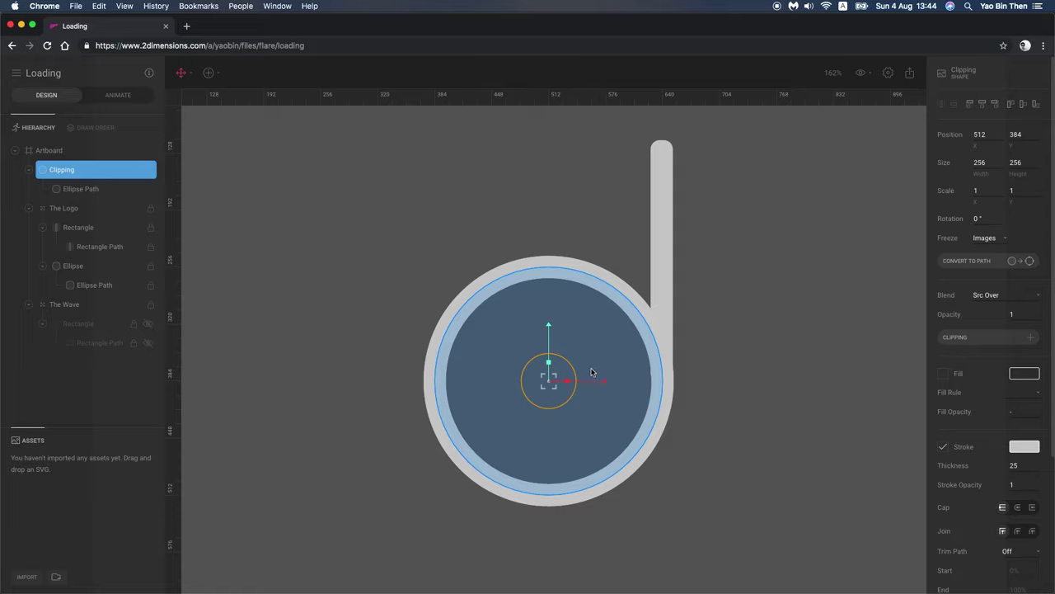
pyautogui.press('s')
pyautogui.moveTo(601, 364); pyautogui.dragTo(567, 500)
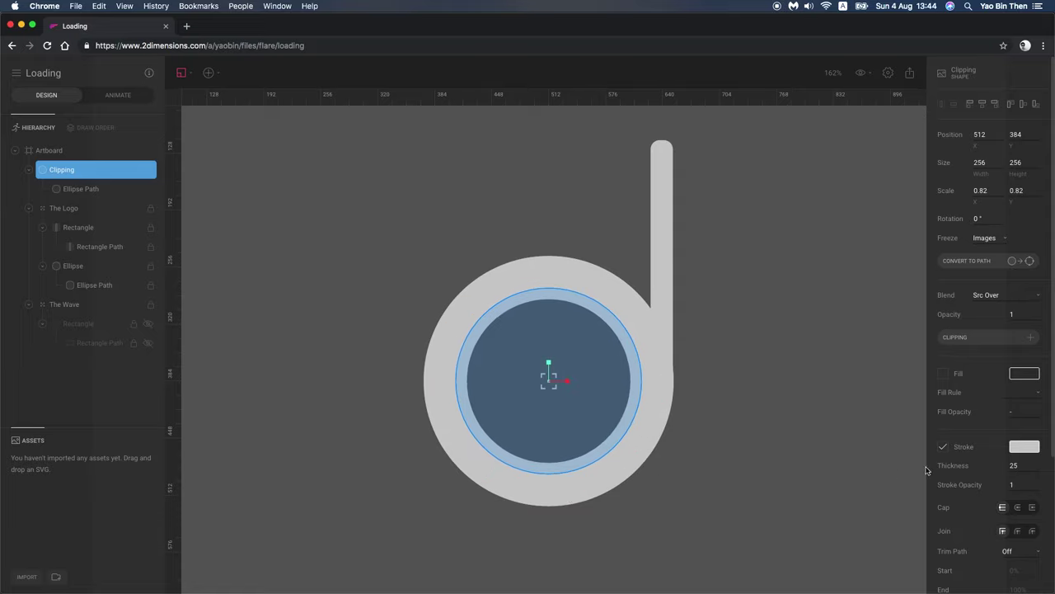
pyautogui.click(944, 447)
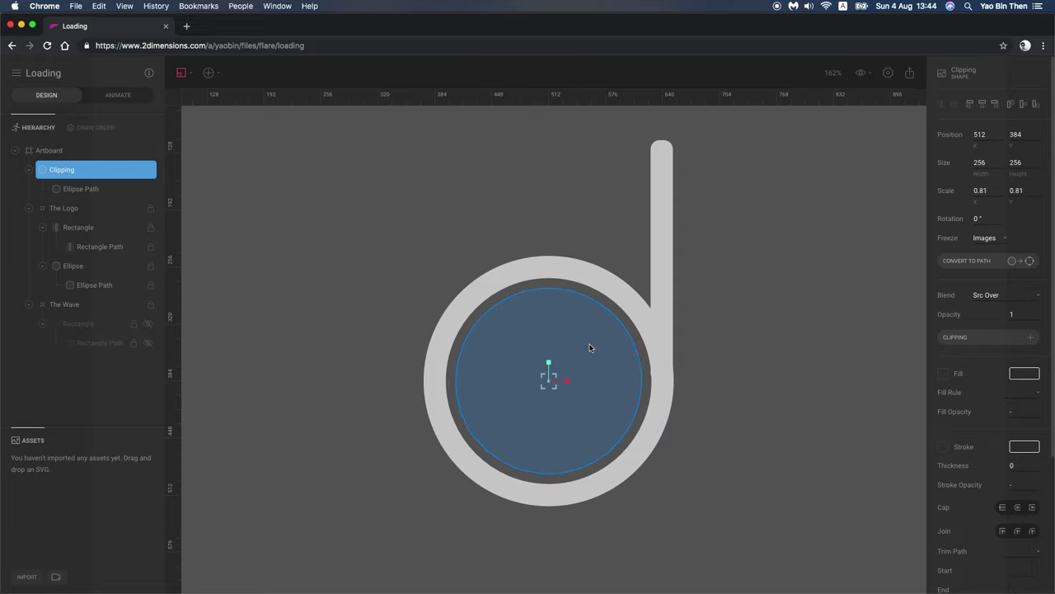
pyautogui.click(669, 295)
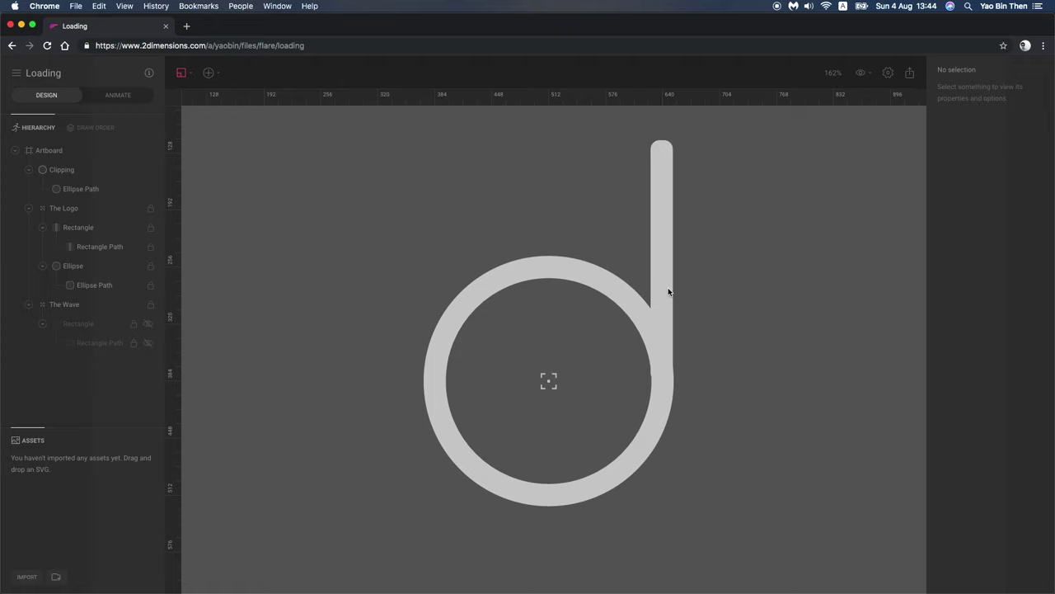
pyautogui.click(530, 401)
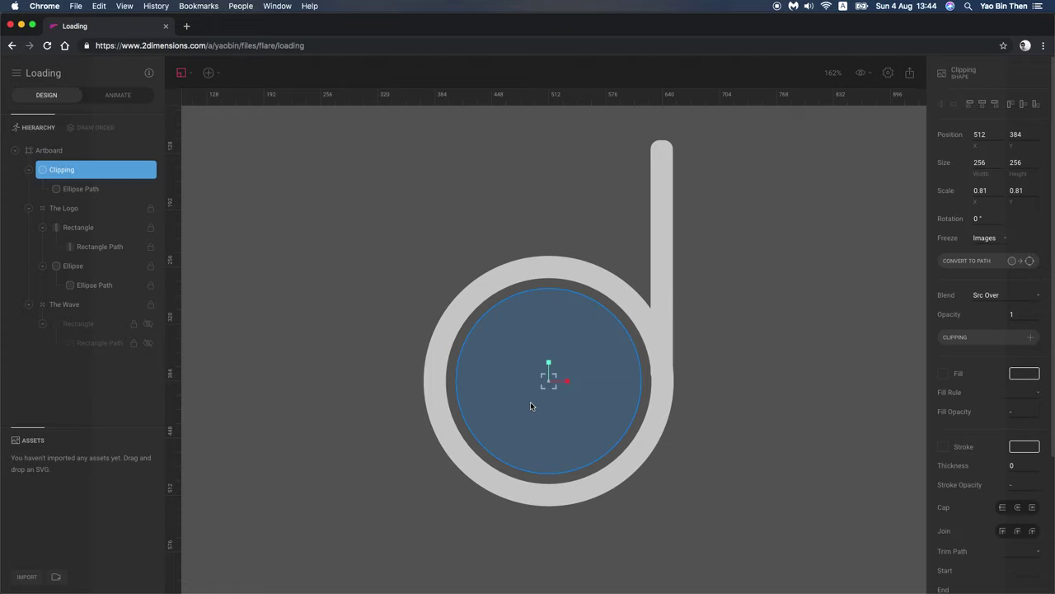
# Step: Check The Logo group and the d's stem bar, then select the wave Rectangle
pyautogui.click(127, 212)
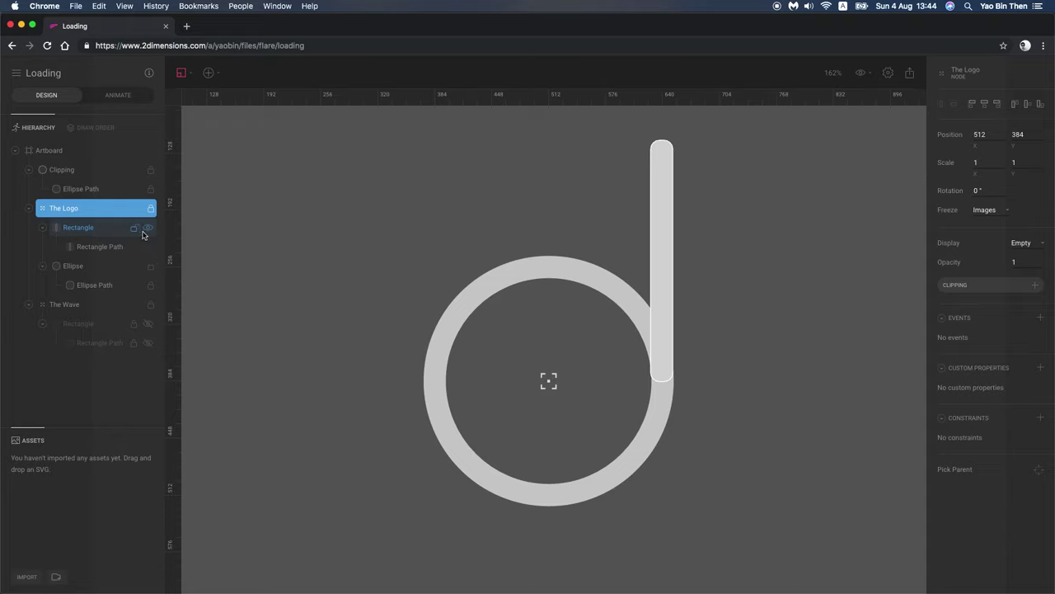
pyautogui.click(662, 291)
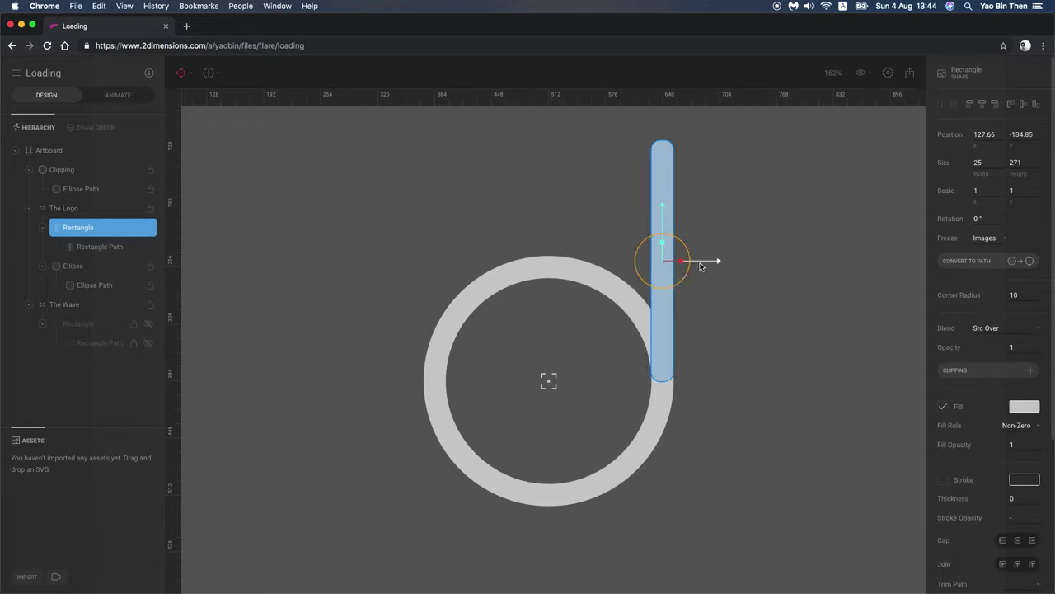
pyautogui.click(711, 312)
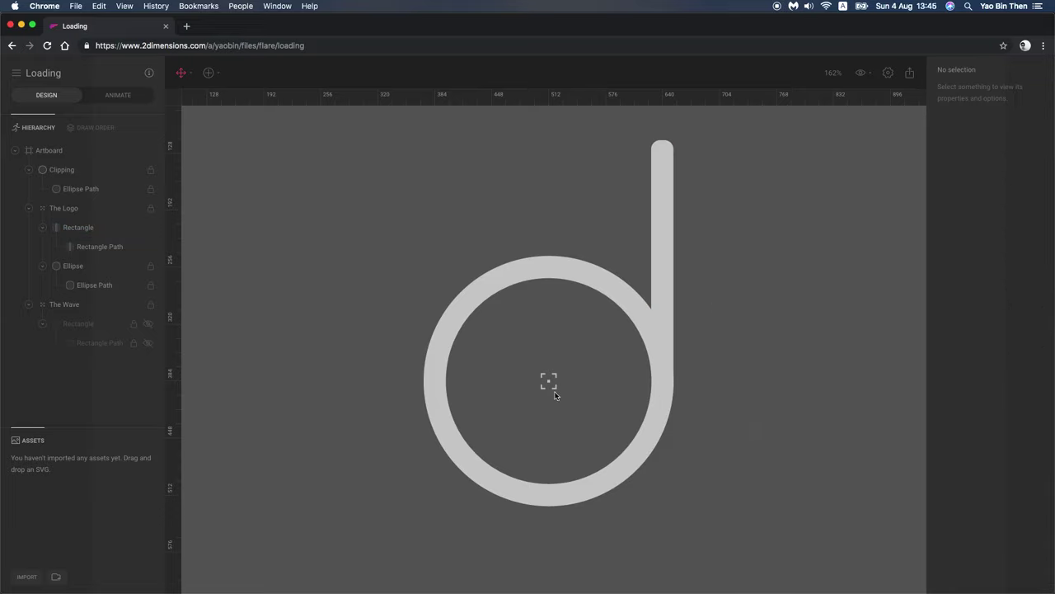
pyautogui.click(58, 327)
# Step: Show the wave rectangle and set the Clipping circle as The Wave group's clip shape
pyautogui.click(148, 323)
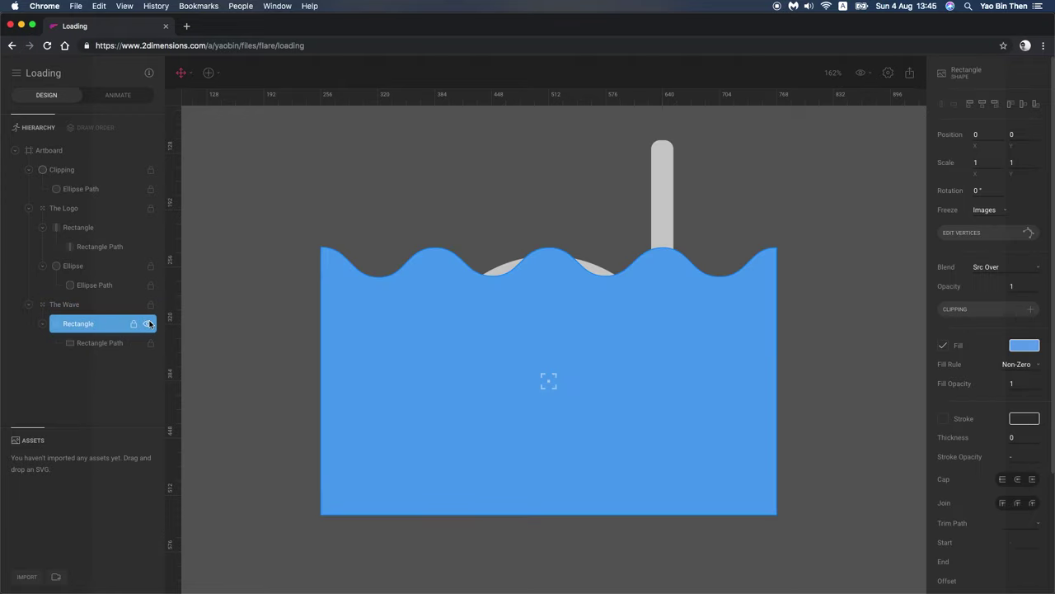
pyautogui.click(75, 303)
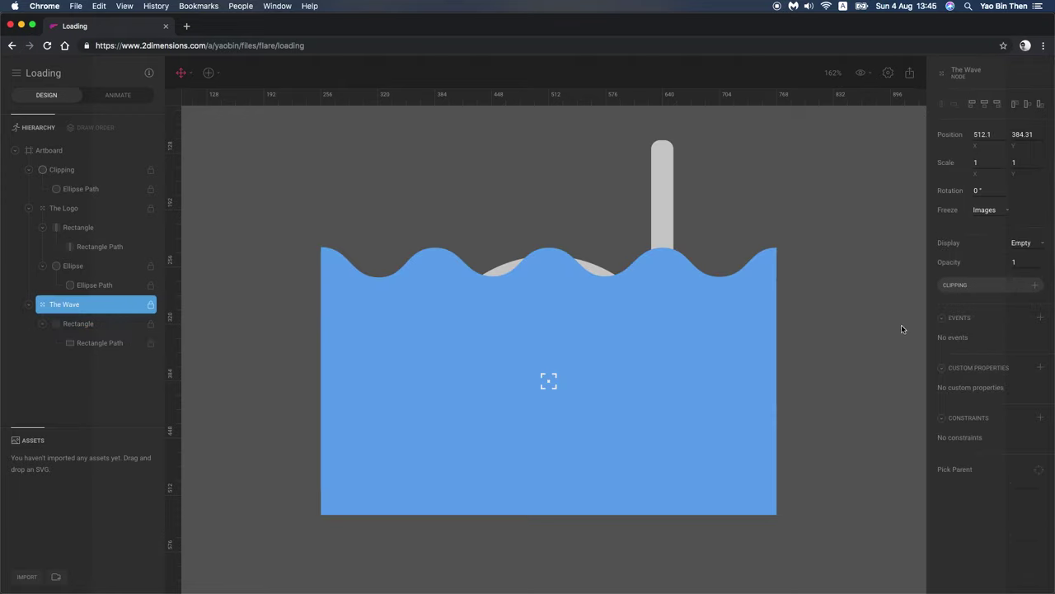
pyautogui.click(1035, 284)
pyautogui.click(61, 169)
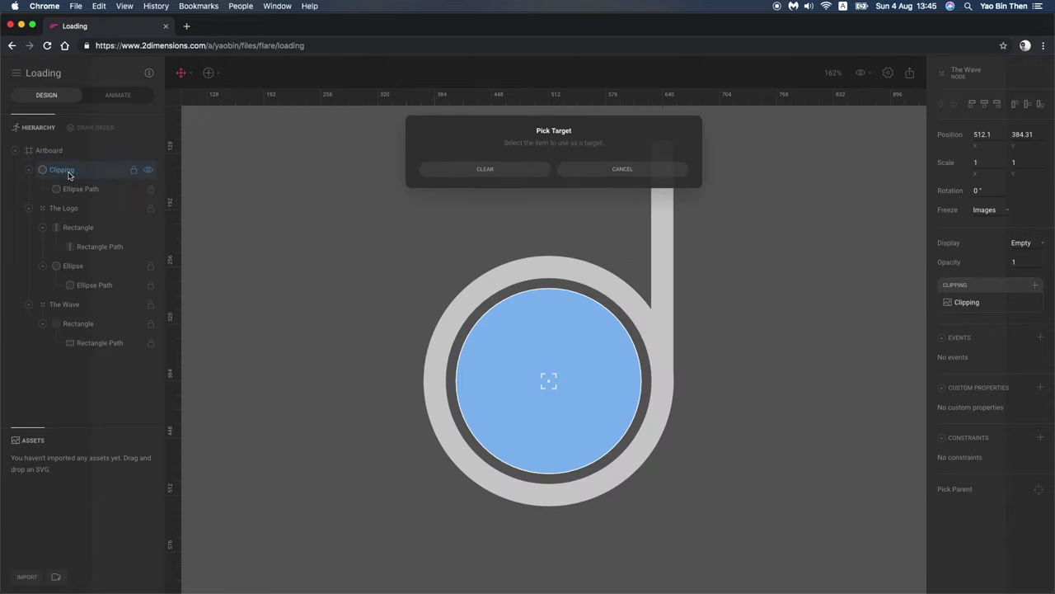
# Step: Toggle The Wave's visibility to confirm the water appears only inside the ring
pyautogui.click(278, 275)
pyautogui.click(78, 324)
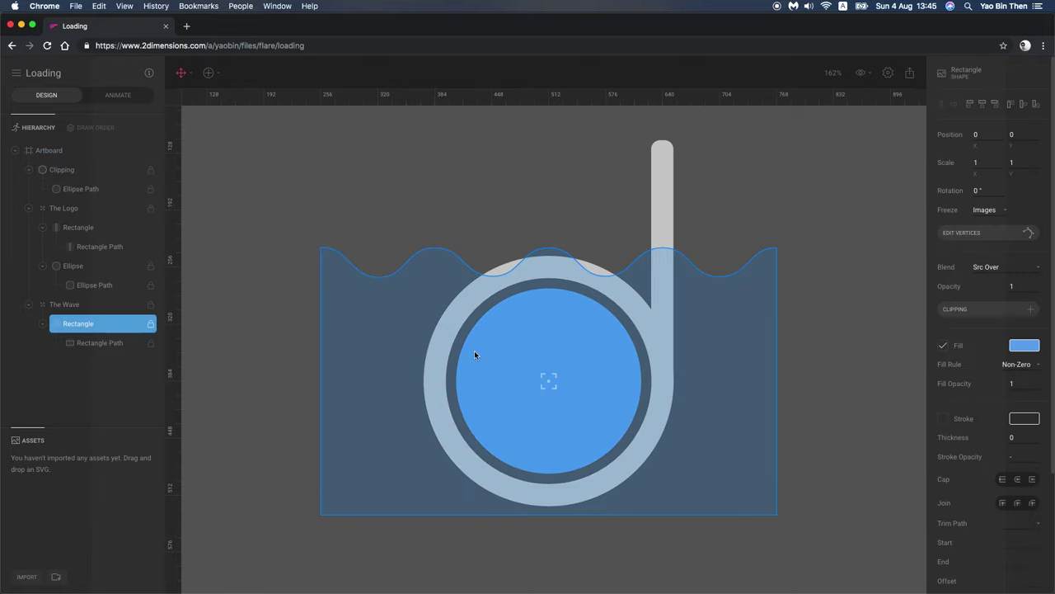
pyautogui.click(74, 304)
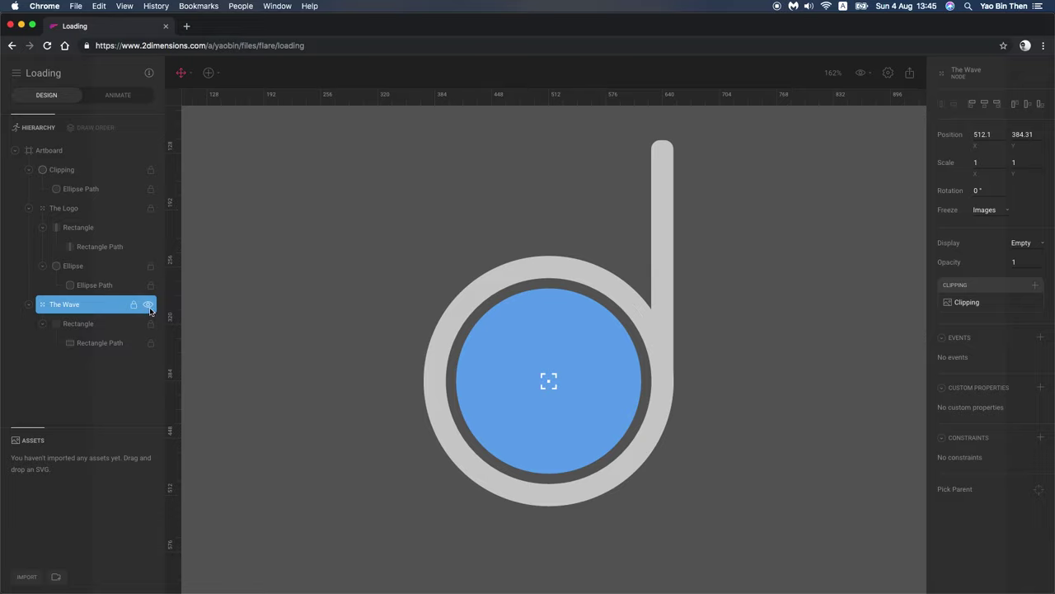
pyautogui.click(148, 305)
pyautogui.click(149, 304)
pyautogui.click(513, 353)
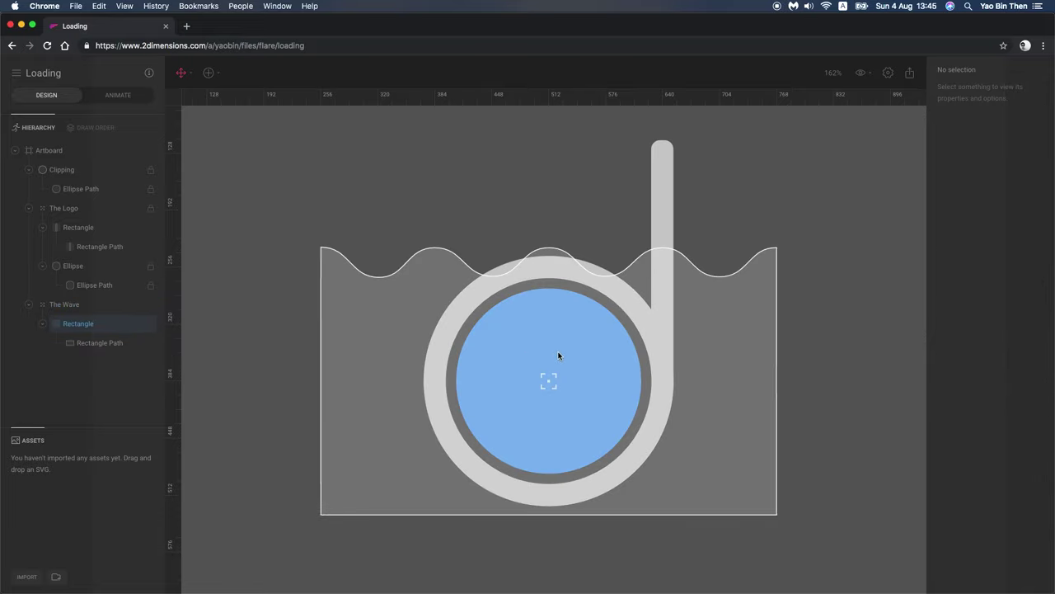
pyautogui.click(78, 304)
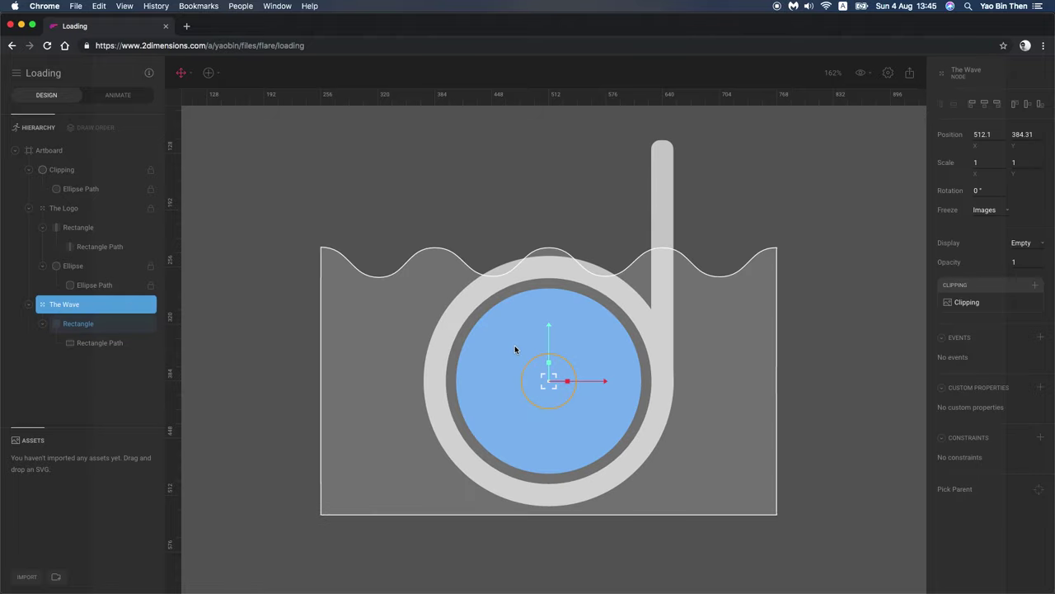
# Step: Set The Wave's Freeze to None and lower it to about 512.1, 554.68
pyautogui.moveTo(550, 347); pyautogui.dragTo(547, 404)
pyautogui.press('cmd+z')
pyautogui.click(990, 210)
pyautogui.click(941, 239)
pyautogui.moveTo(549, 348); pyautogui.dragTo(537, 479)
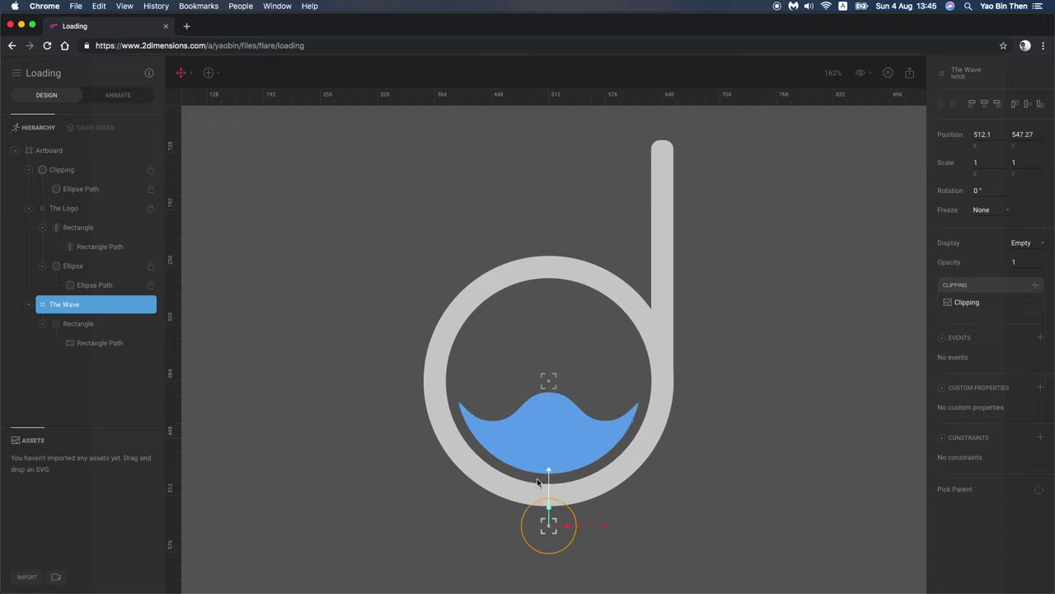
# Step: Zoom out to view the whole artboard and reselect The Wave group
pyautogui.click(844, 358)
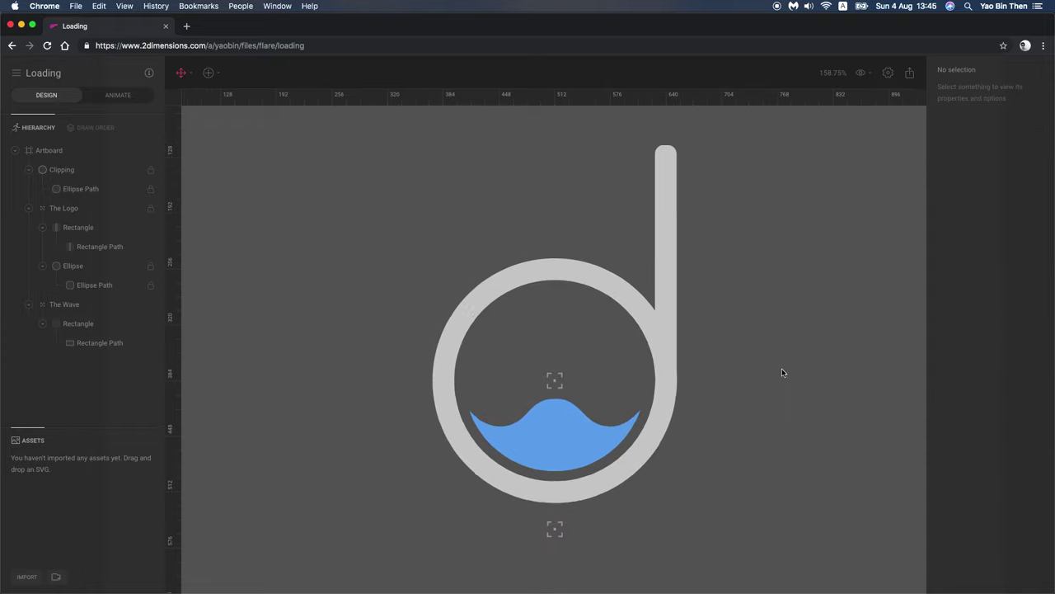
pyautogui.scroll(-5, 782, 370)
pyautogui.moveTo(782, 380); pyautogui.dragTo(634, 389)
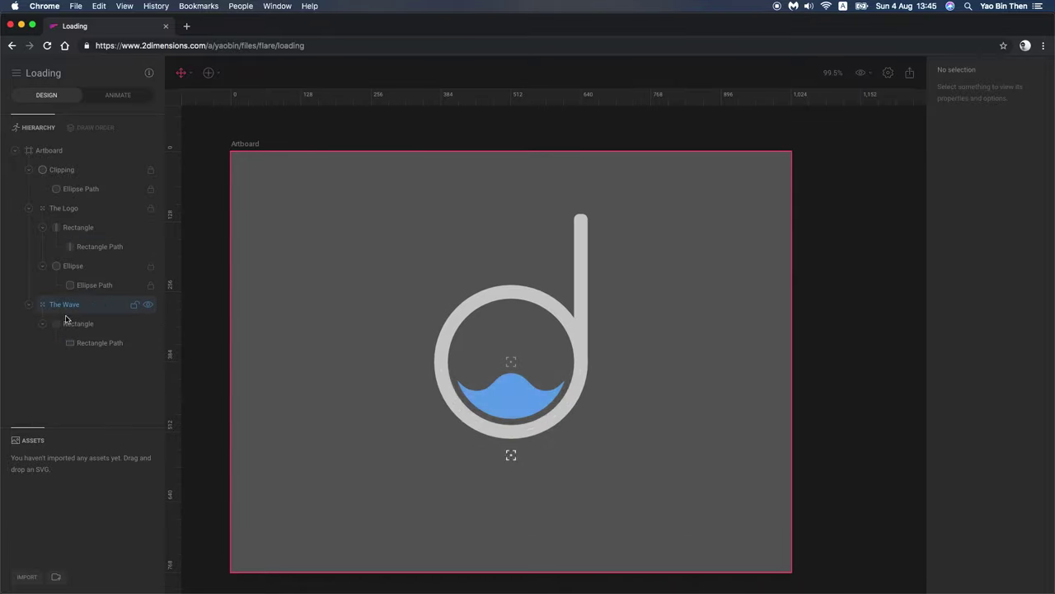
pyautogui.click(136, 310)
# Step: Switch to Animate mode and rename the Untitled animation to Idle
pyautogui.click(117, 96)
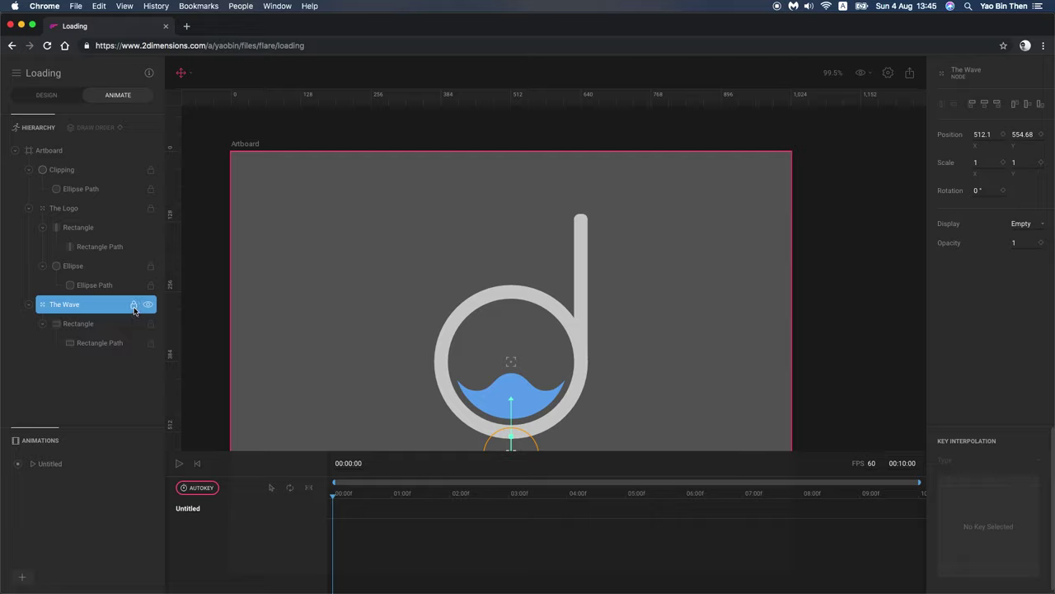
pyautogui.press('Escape')
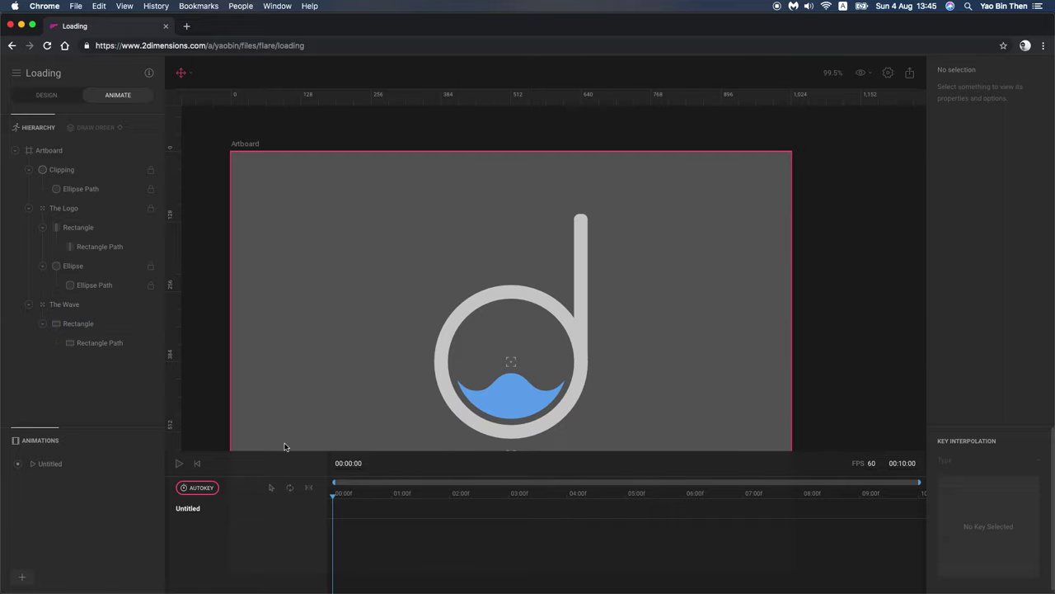
pyautogui.doubleClick(51, 465)
pyautogui.write('Idle')
pyautogui.press('Return')
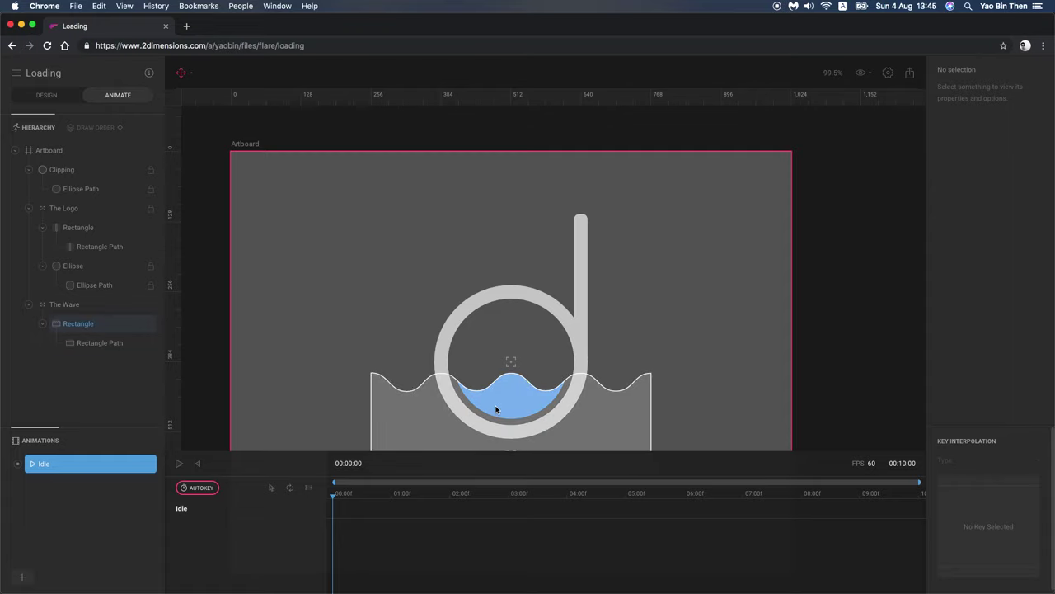
# Step: Add guides crossing at the ring's centre, near 512 and 384
pyautogui.click(493, 406)
pyautogui.scroll(-1, 486, 400)
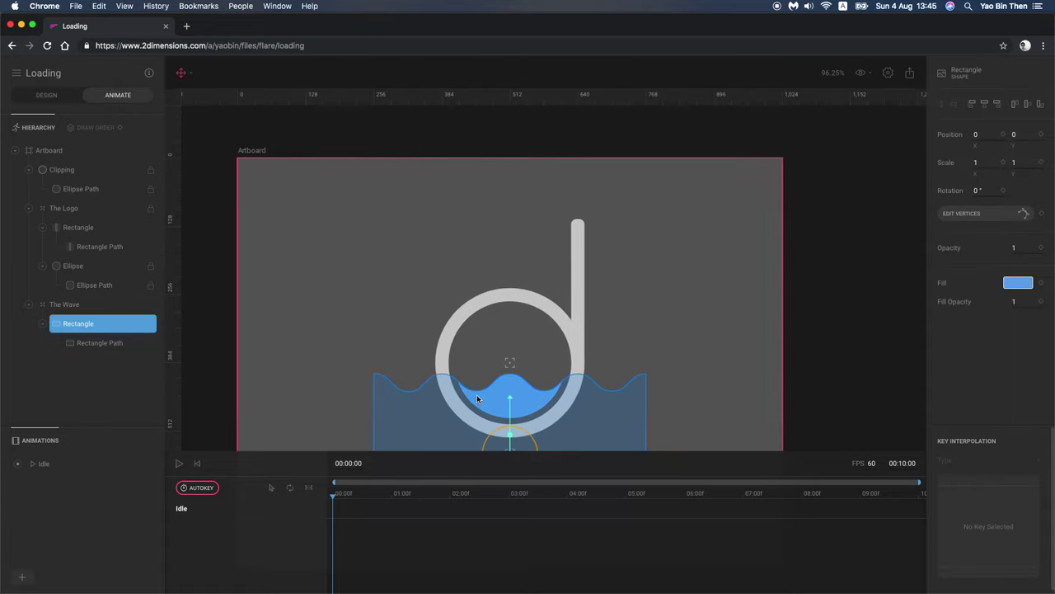
pyautogui.scroll(5, 486, 398)
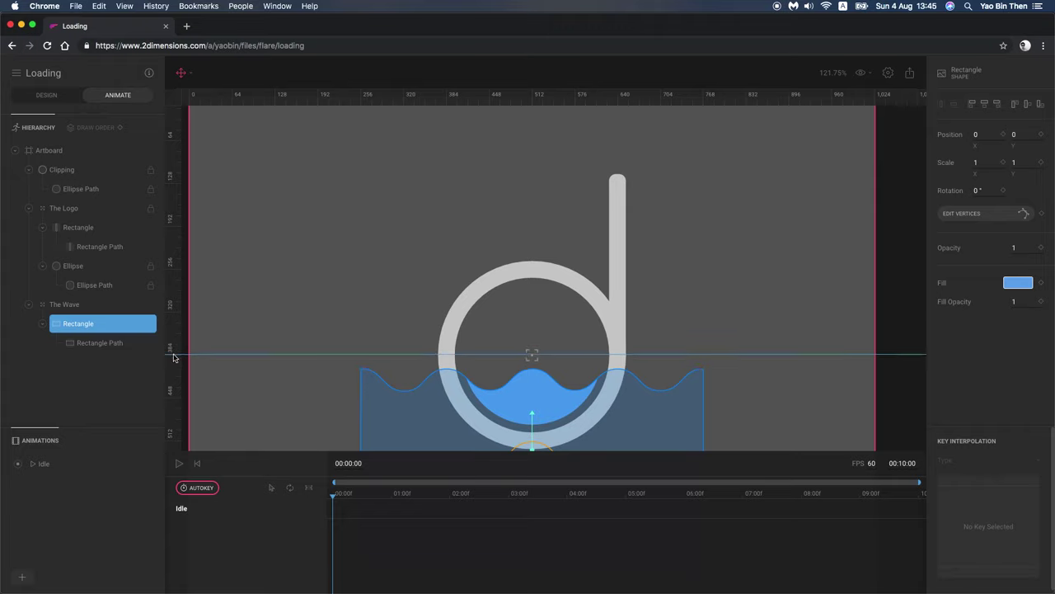
pyautogui.click(173, 356)
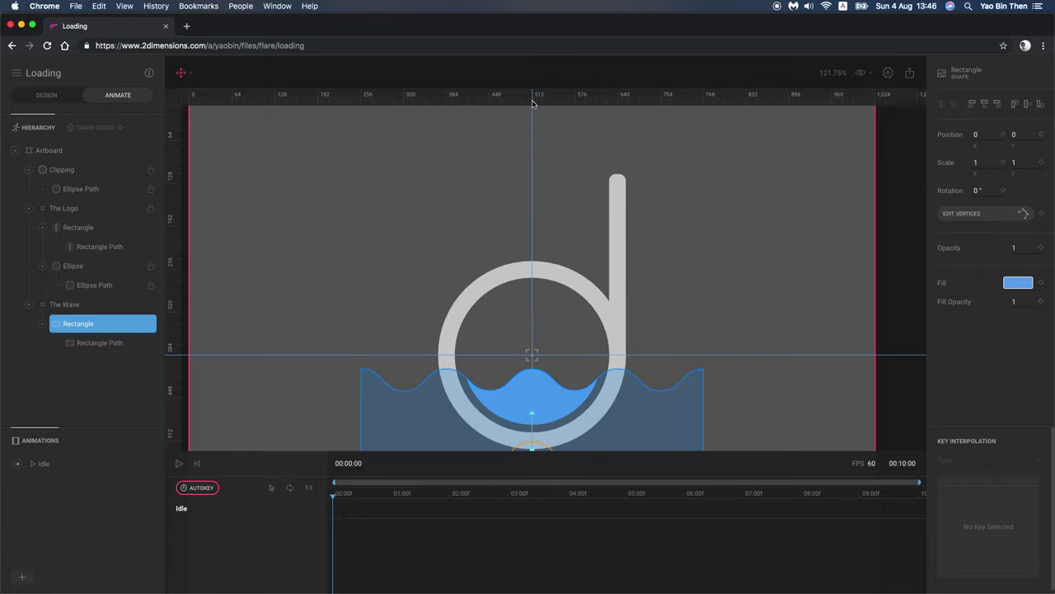
# Step: At 00:00, keyframe the wave Rectangle's starting position at 127.53, -20.91
pyautogui.click(534, 444)
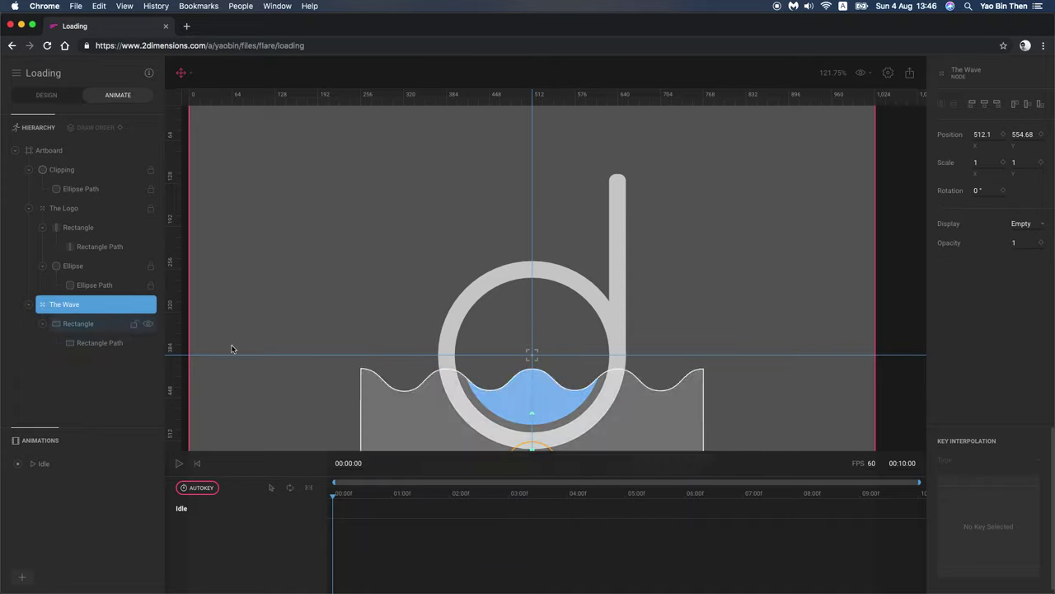
pyautogui.click(542, 450)
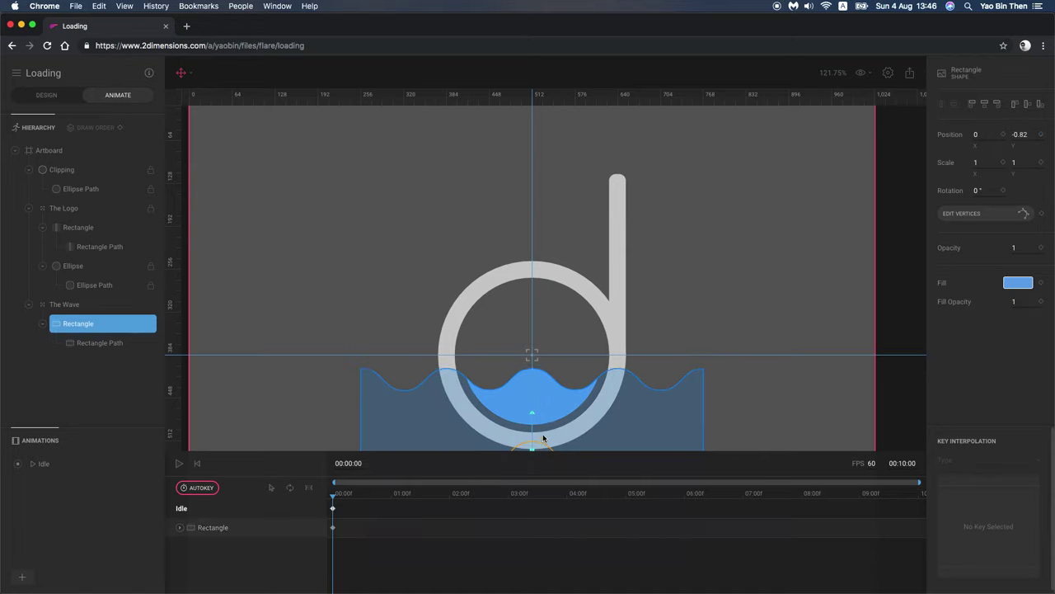
pyautogui.moveTo(542, 438); pyautogui.dragTo(628, 436)
pyautogui.scroll(10, 495, 361)
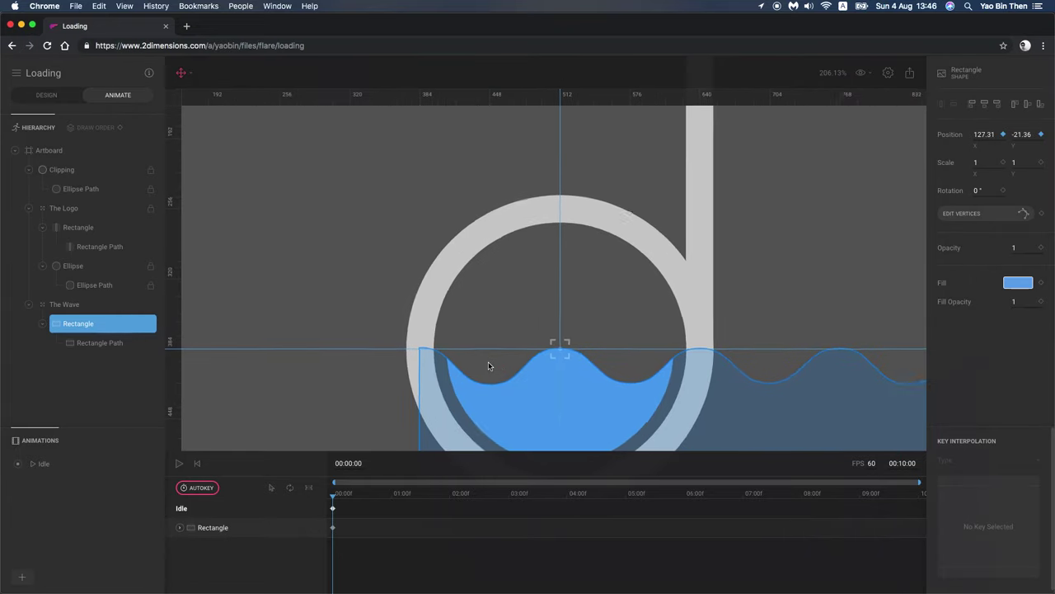
pyautogui.scroll(7, 606, 389)
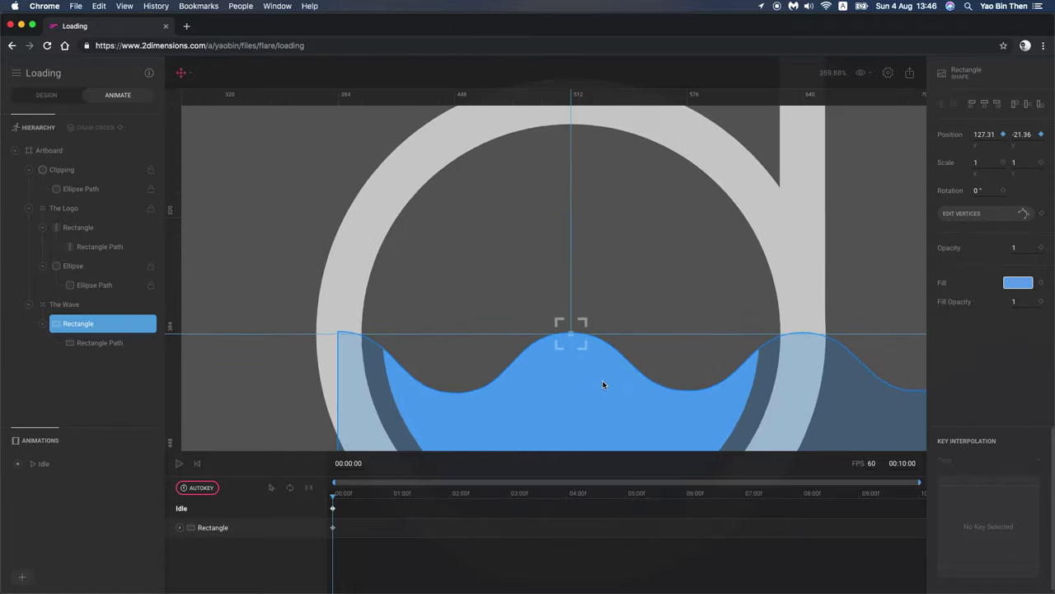
pyautogui.moveTo(586, 370); pyautogui.dragTo(588, 372)
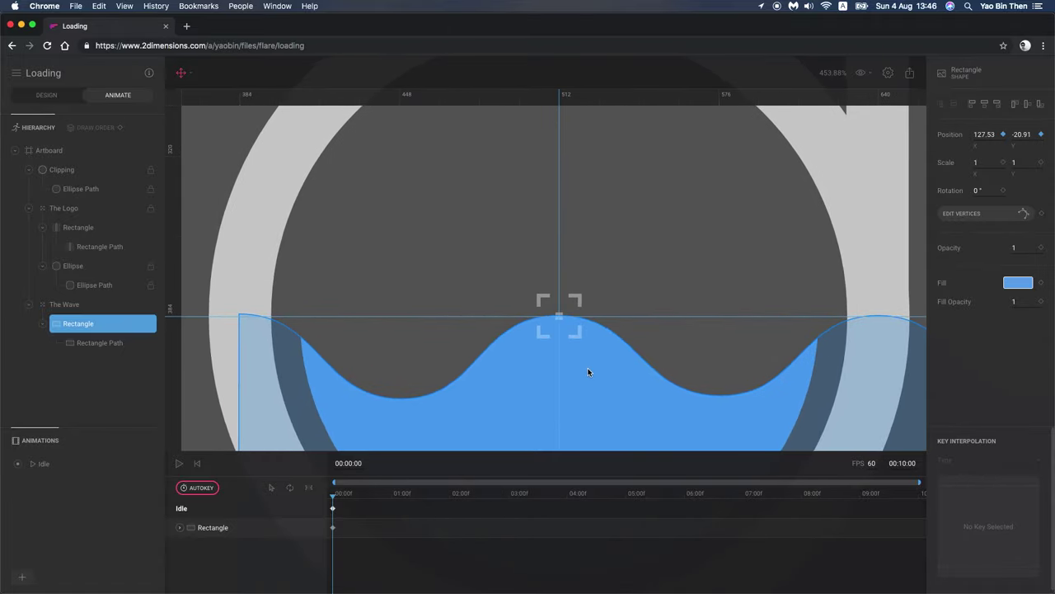
pyautogui.scroll(-15, 499, 311)
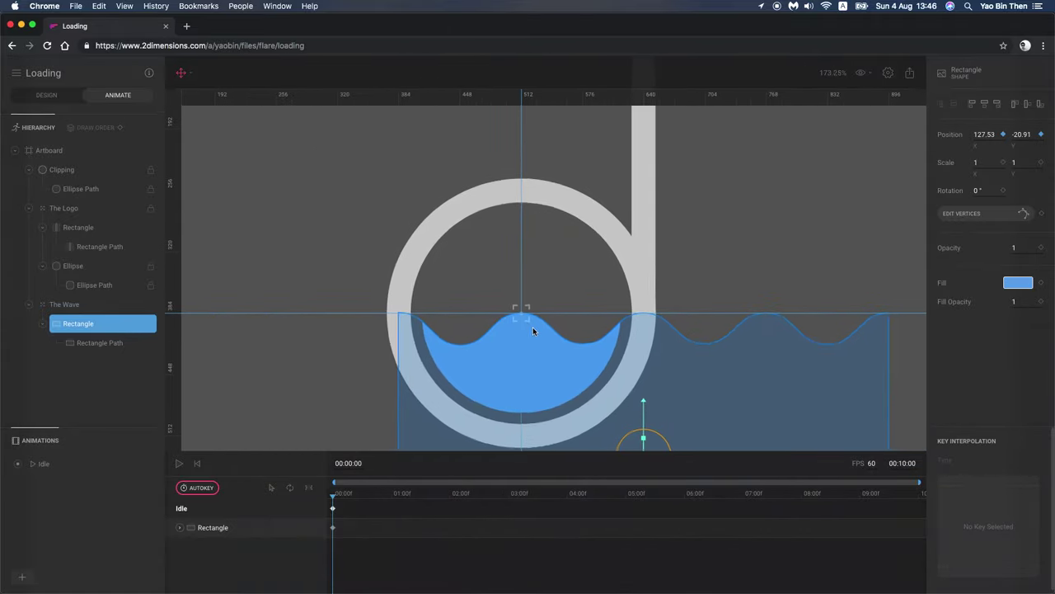
pyautogui.click(58, 305)
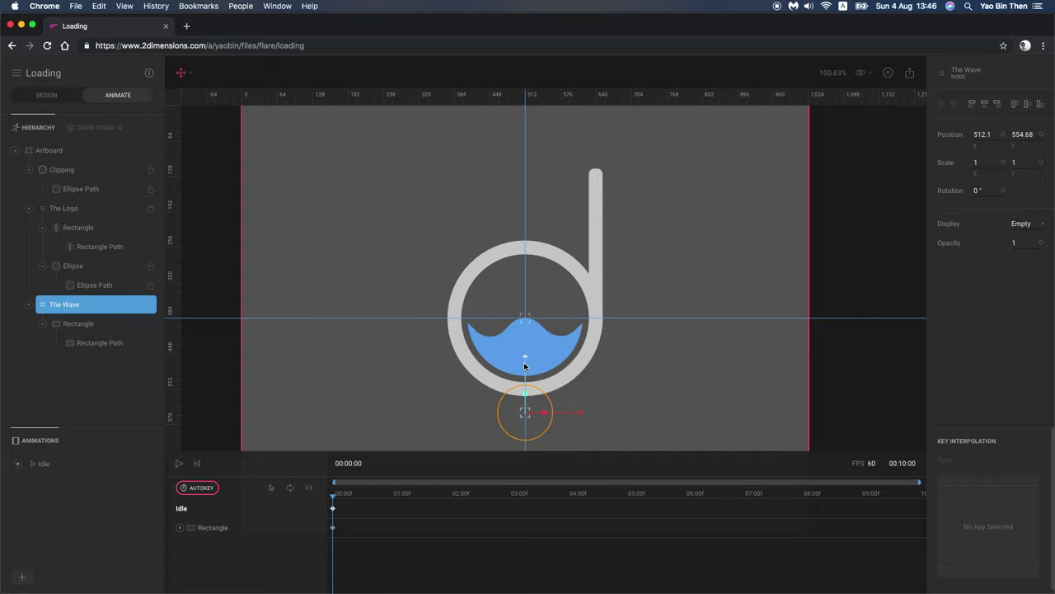
pyautogui.scroll(10, 527, 343)
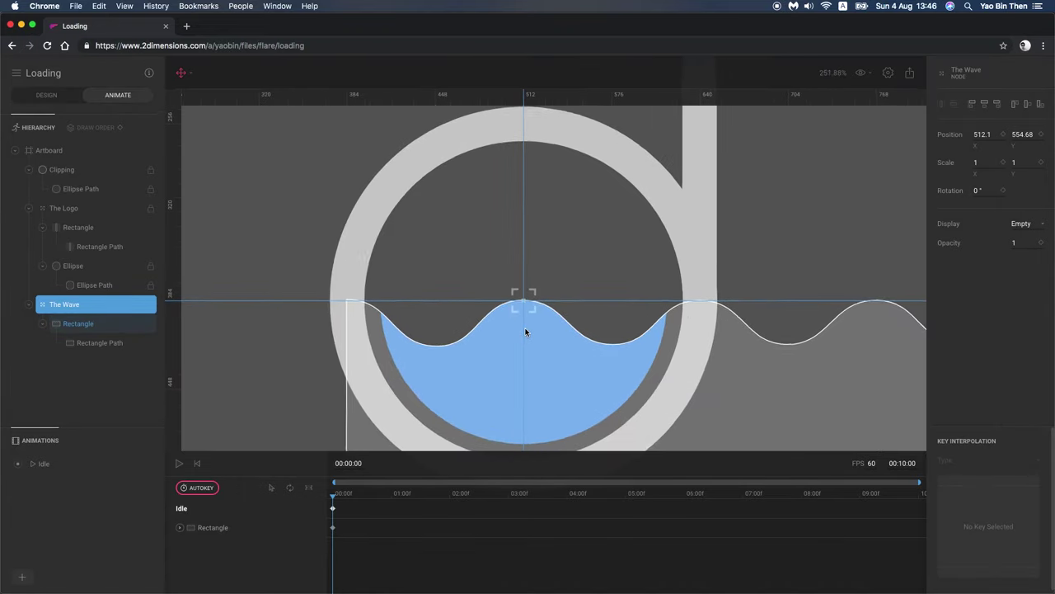
pyautogui.scroll(3, 526, 334)
pyautogui.scroll(-5, 523, 343)
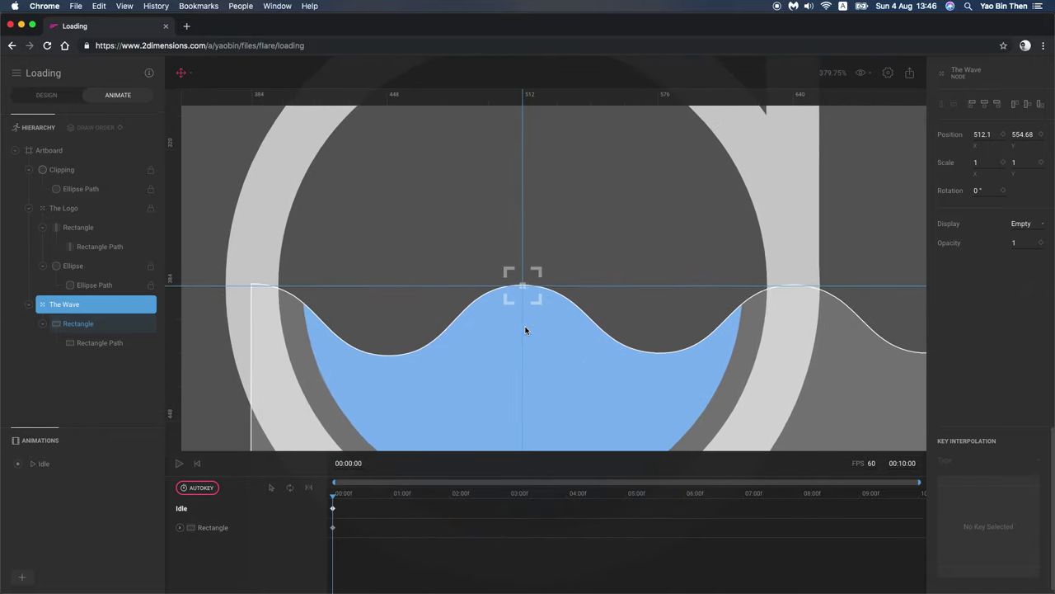
pyautogui.scroll(-1, 522, 346)
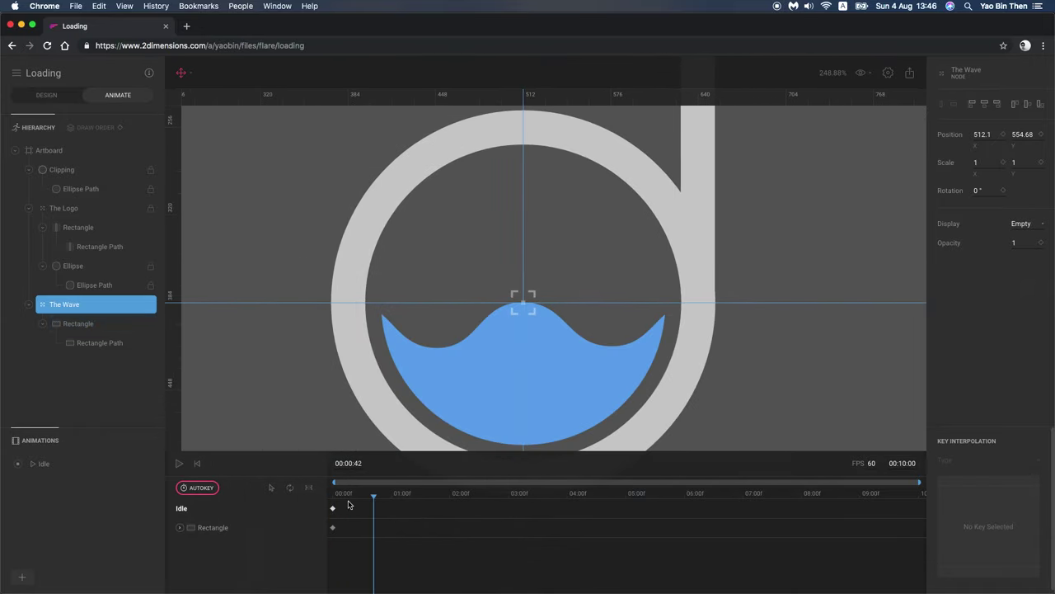
# Step: At about 3 seconds, keyframe the wave Rectangle slid left to -127.28, -20.91
pyautogui.click(436, 495)
pyautogui.click(511, 496)
pyautogui.moveTo(509, 501)
pyautogui.mouseDown()
pyautogui.moveTo(460, 501)
pyautogui.moveTo(509, 504)
pyautogui.mouseUp()
pyautogui.click(586, 397)
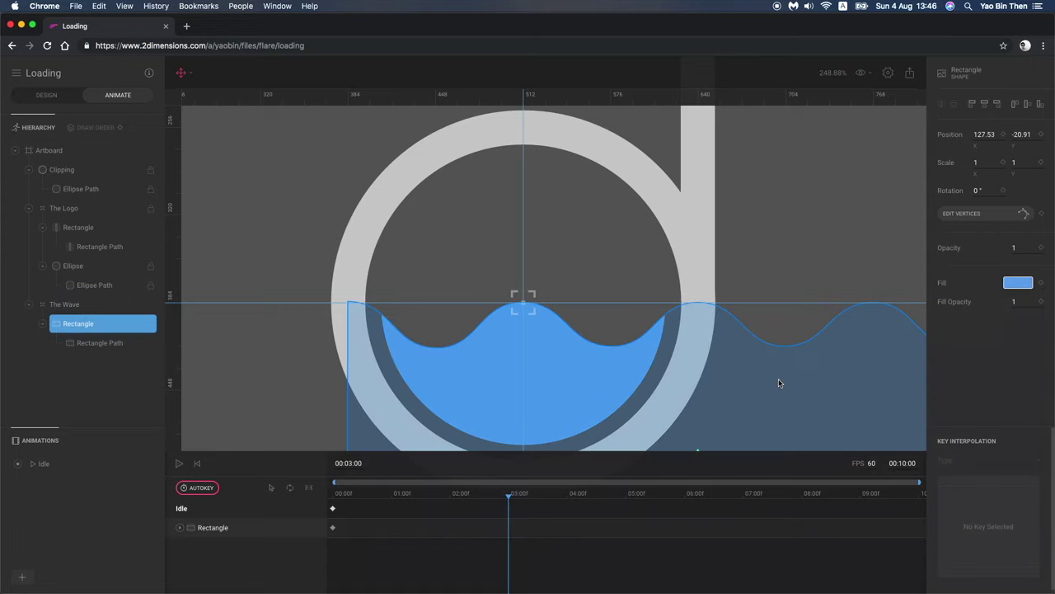
pyautogui.scroll(-5, 778, 383)
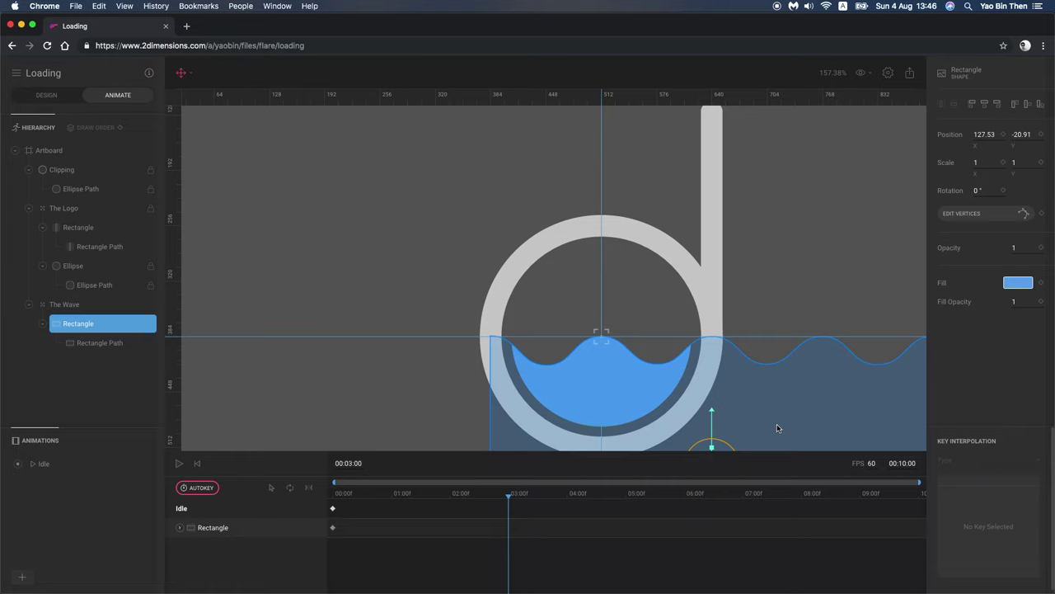
pyautogui.scroll(-3, 770, 427)
pyautogui.hscroll(3, 769, 427)
pyautogui.moveTo(671, 393); pyautogui.dragTo(454, 402)
# Step: Turn on loop and range playback and play the Idle animation to preview the ripple
pyautogui.scroll(10, 536, 270)
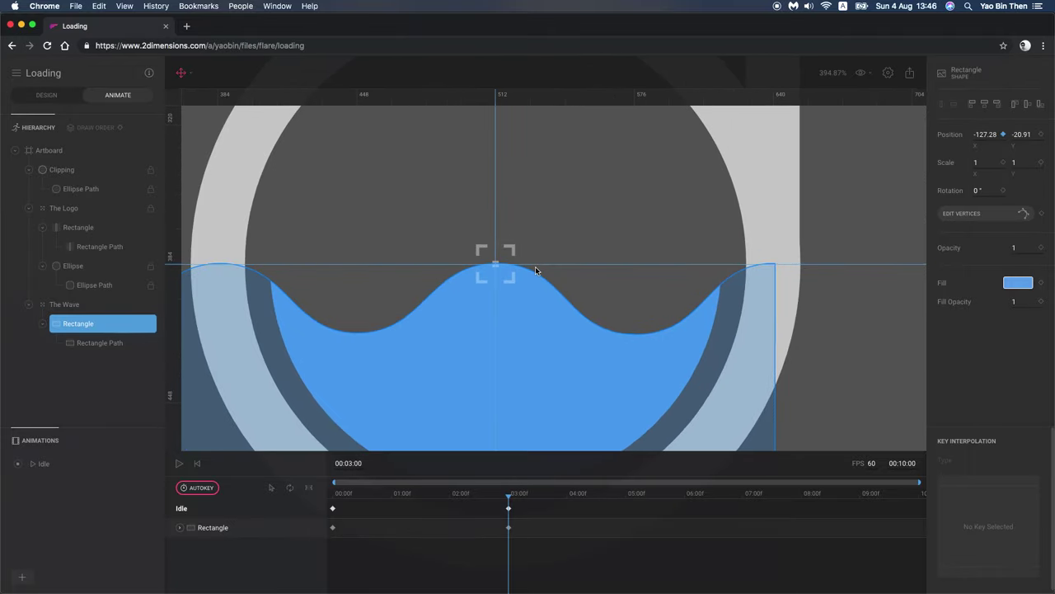
pyautogui.scroll(-4, 533, 270)
pyautogui.click(179, 463)
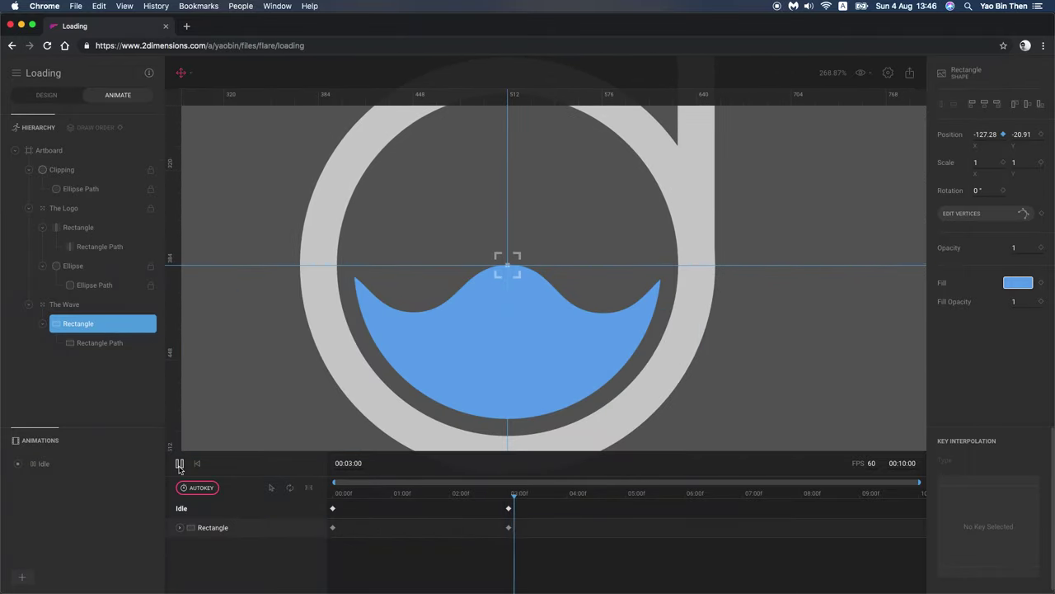
pyautogui.press('space')
pyautogui.press('space')
pyautogui.press('space')
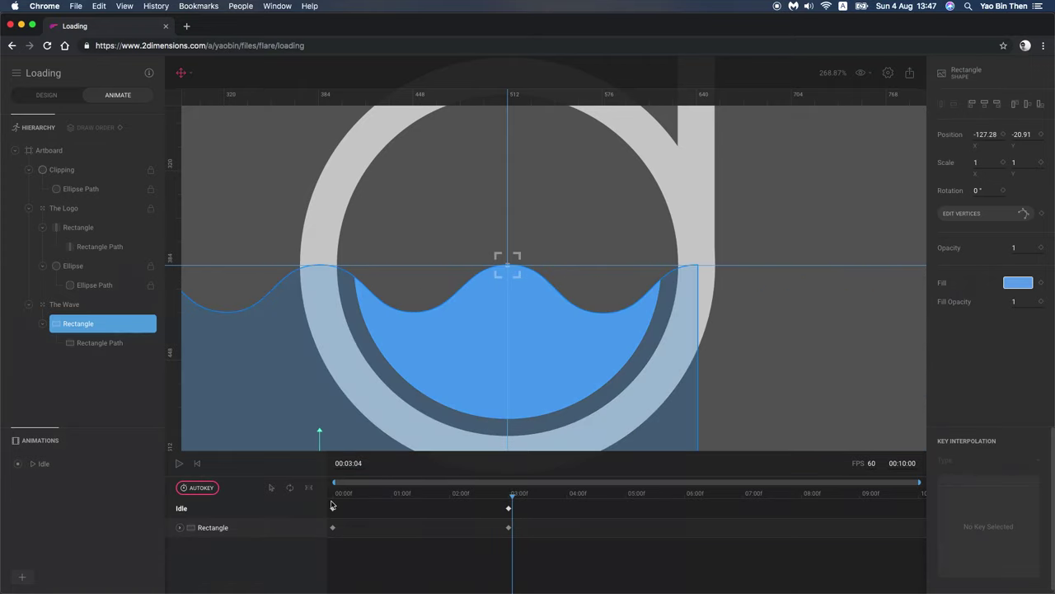
pyautogui.click(289, 488)
pyautogui.click(309, 487)
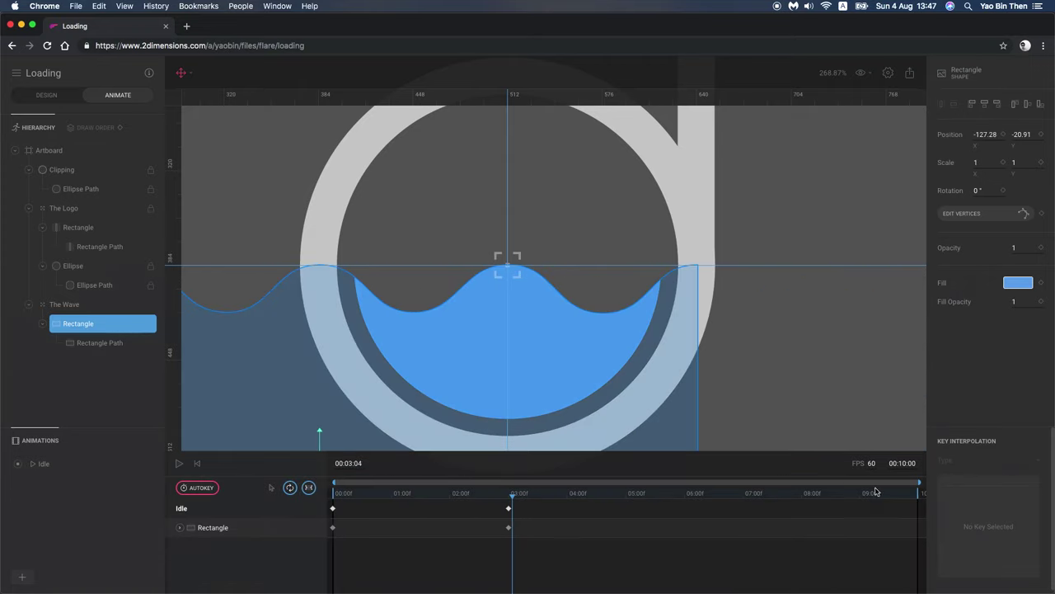
pyautogui.moveTo(528, 551)
pyautogui.mouseDown()
pyautogui.moveTo(495, 551)
pyautogui.moveTo(507, 551)
pyautogui.mouseUp()
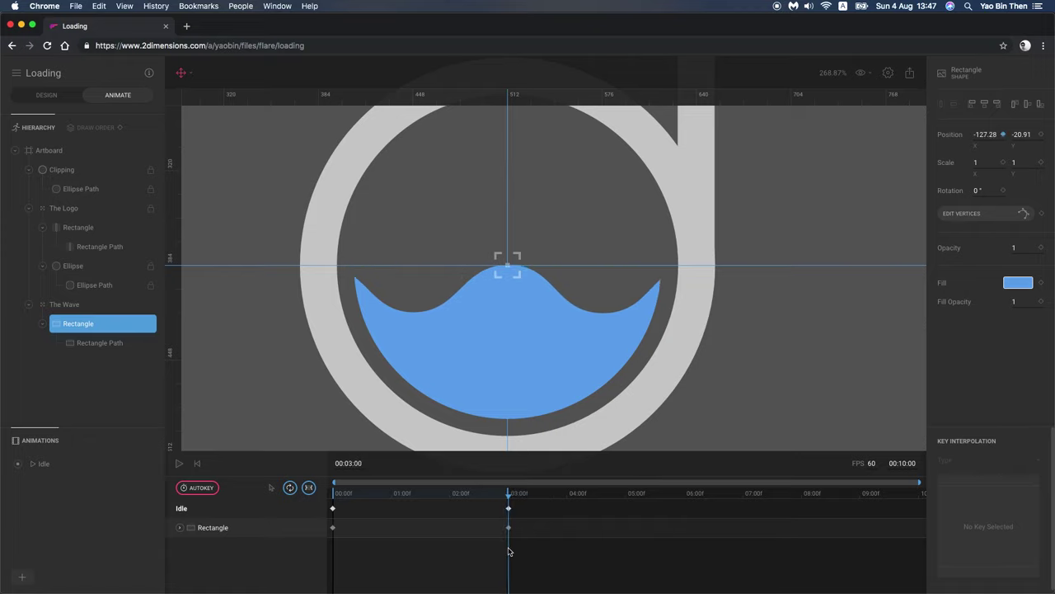
pyautogui.click(179, 464)
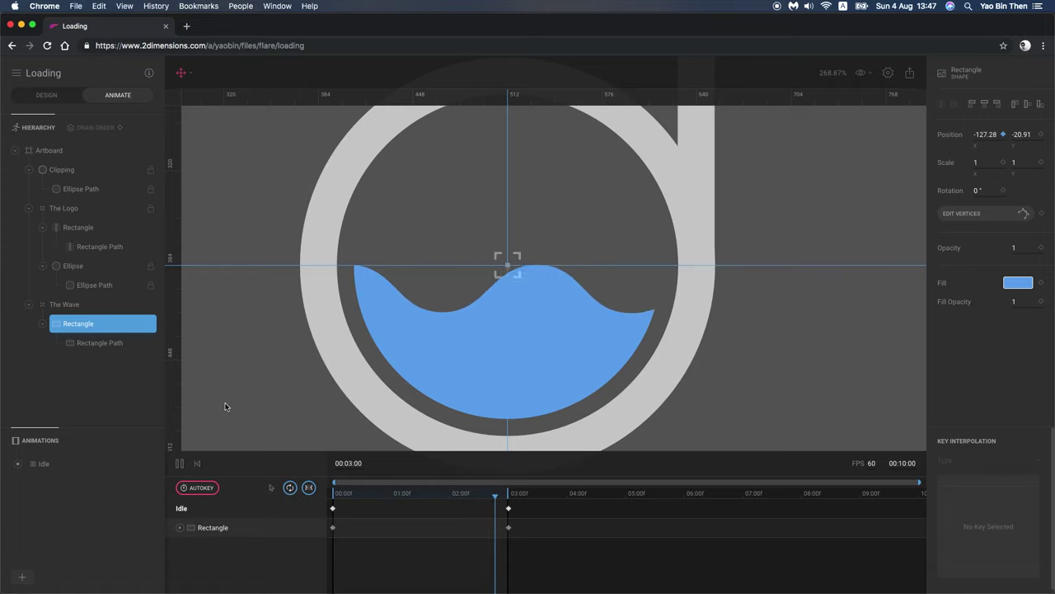
# Step: Stop the animation playback and clear the selection
pyautogui.click(281, 368)
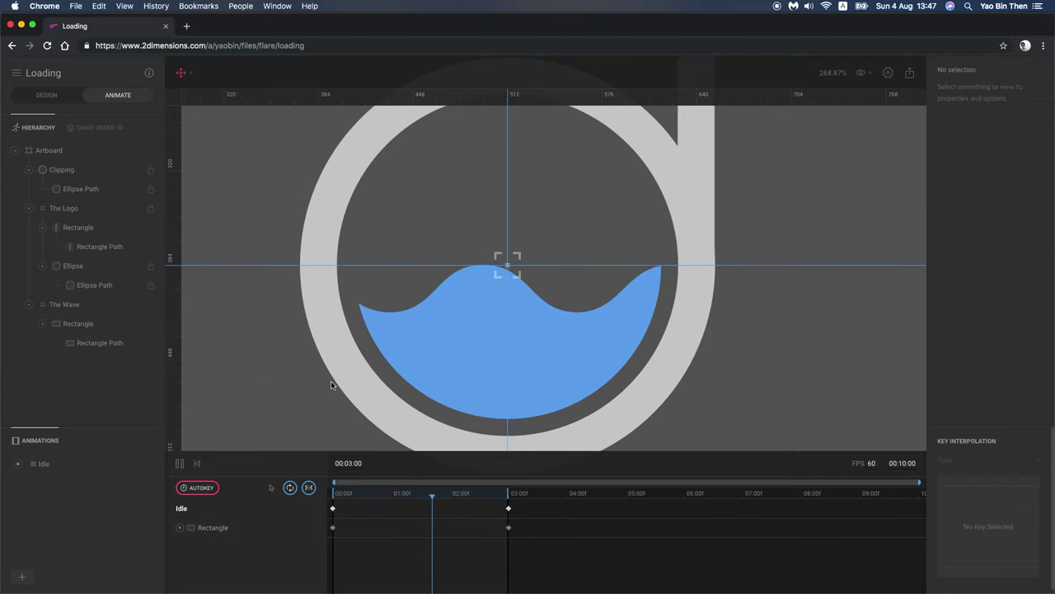
pyautogui.scroll(-5, 331, 380)
pyautogui.click(179, 463)
pyautogui.click(537, 399)
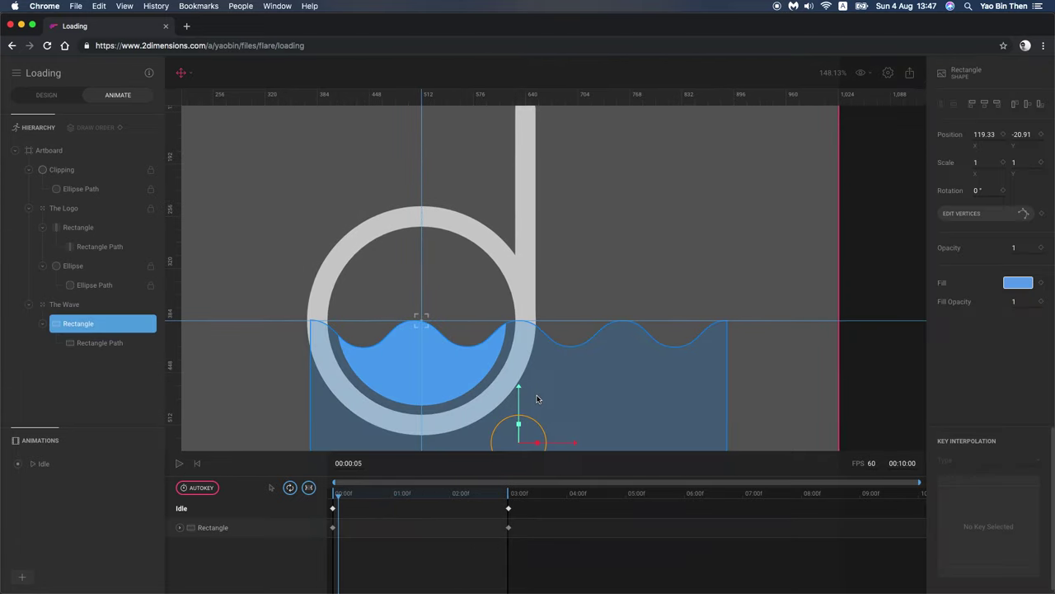
pyautogui.click(629, 280)
pyautogui.scroll(-3, 630, 279)
pyautogui.hscroll(-2, 630, 279)
pyautogui.click(544, 360)
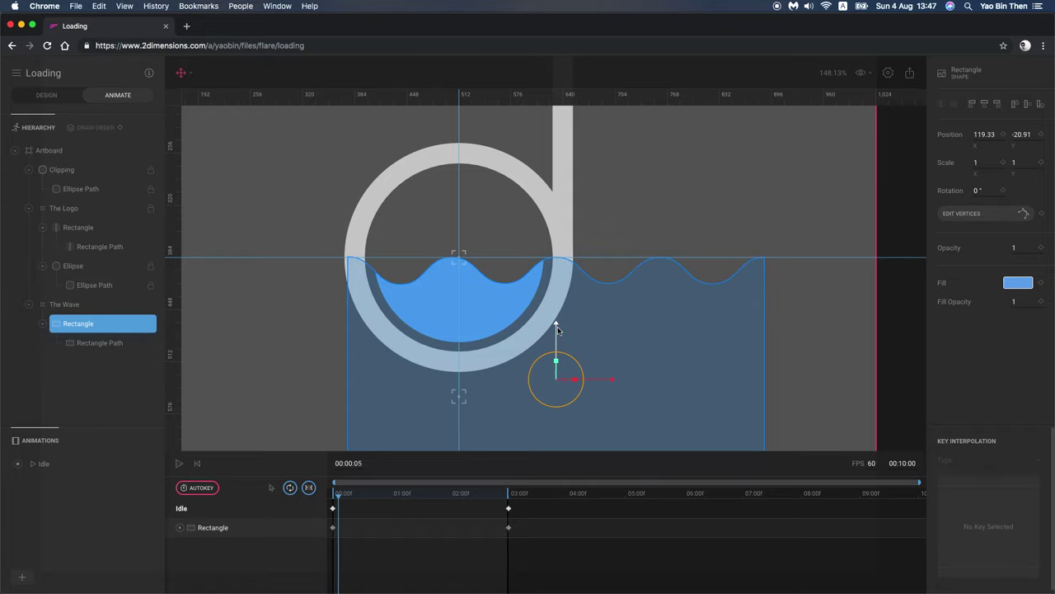
pyautogui.click(215, 377)
pyautogui.scroll(-10, 757, 341)
pyautogui.scroll(6, 742, 352)
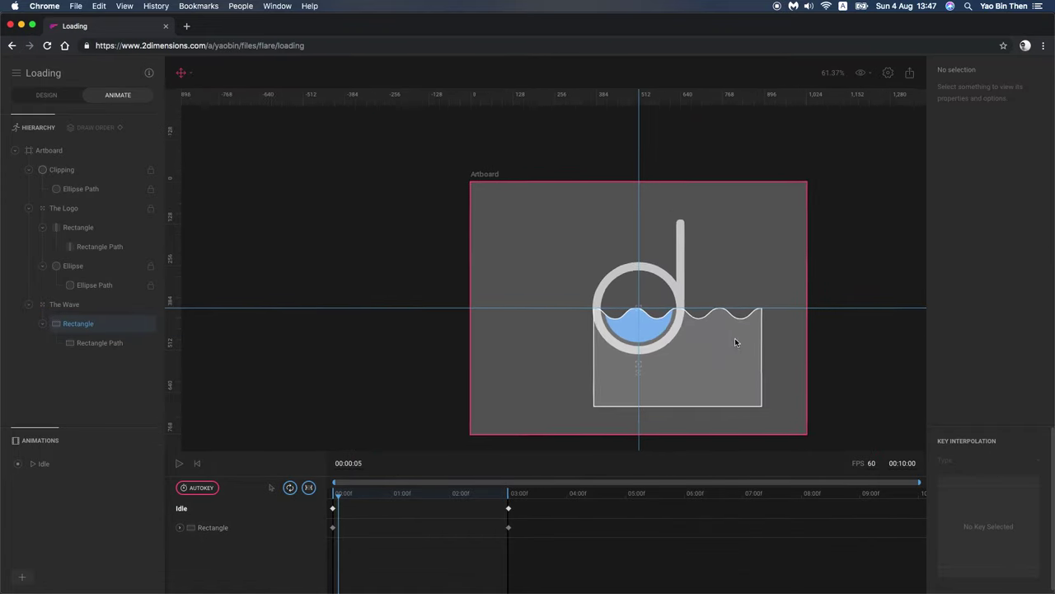
# Step: Export the project in Binary format as Loading.flr and switch to Hyper
pyautogui.click(909, 72)
pyautogui.click(932, 92)
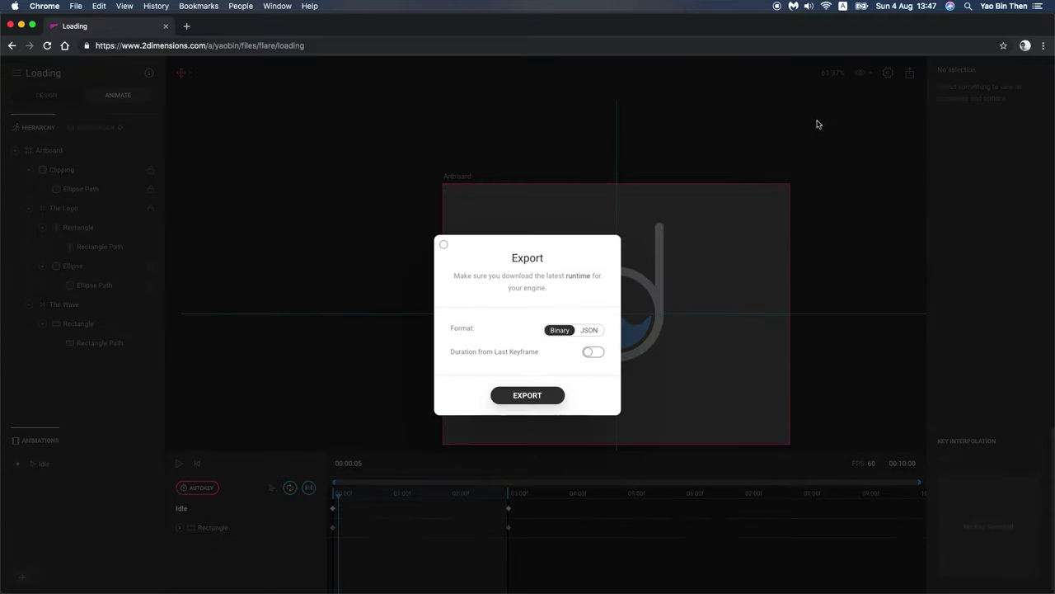
pyautogui.click(543, 395)
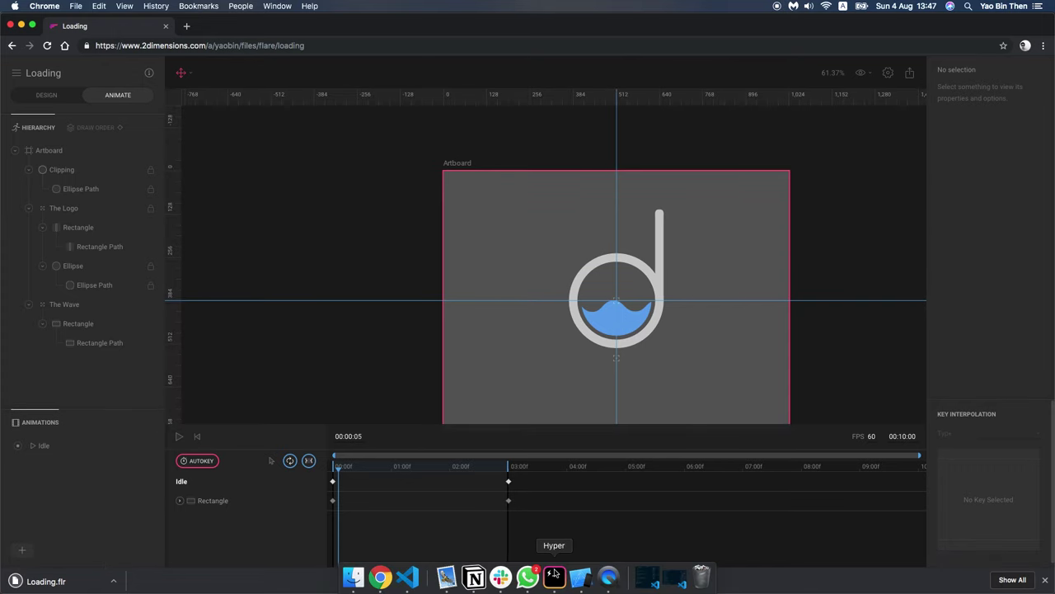
pyautogui.click(555, 577)
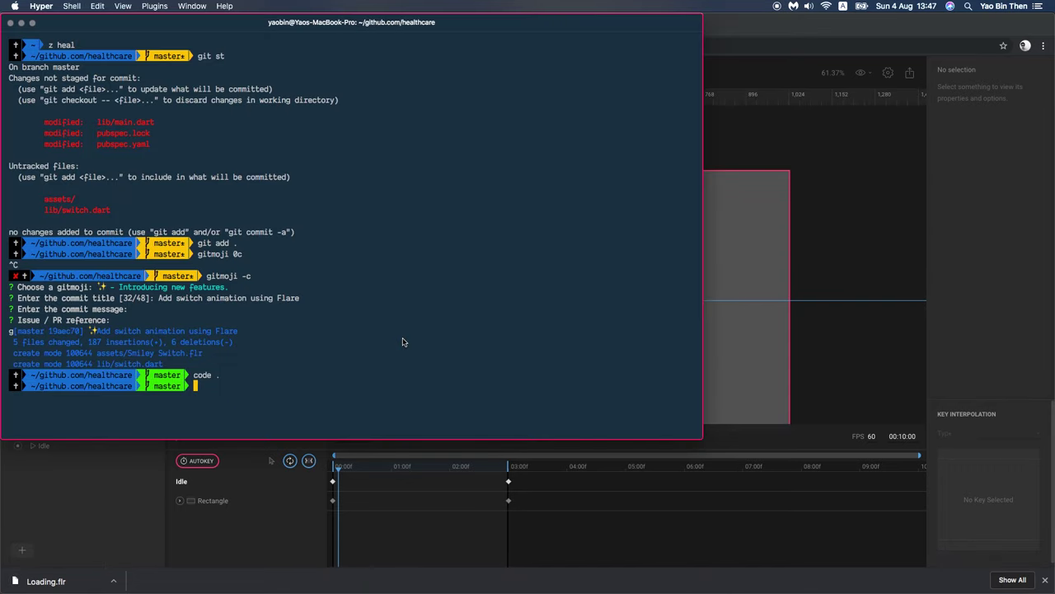
# Step: Move into ~/github.com and run flutter create loading
pyautogui.write('co')
pyautogui.write('d')
pyautogui.press('Return')
pyautogui.write('cd github.com')
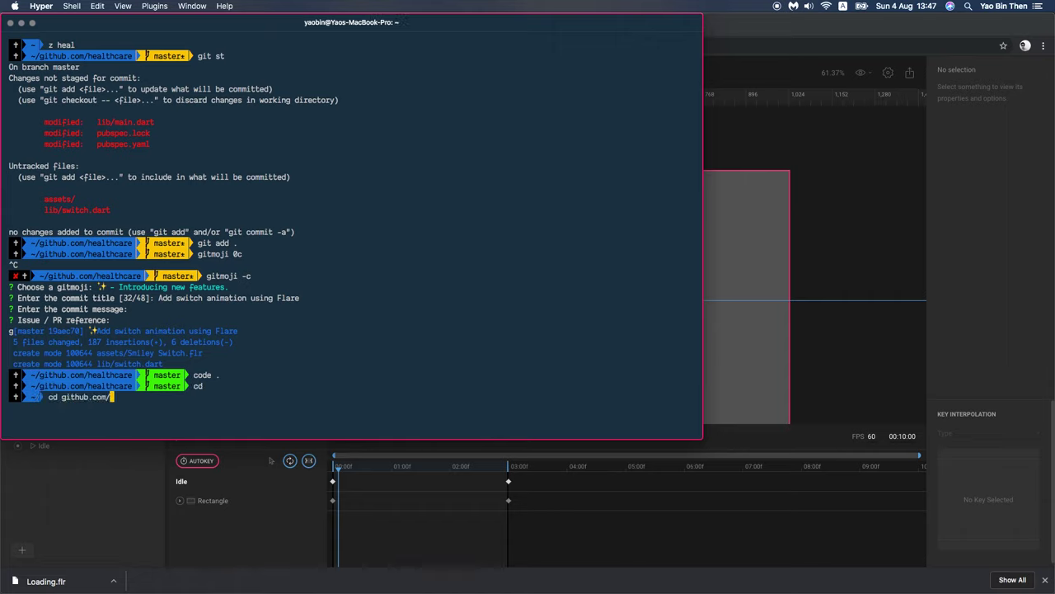
pyautogui.press('Return')
pyautogui.write('glu')
pyautogui.press('BackSpace')
pyautogui.press('BackSpace')
pyautogui.press('BackSpace')
pyautogui.write('flu')
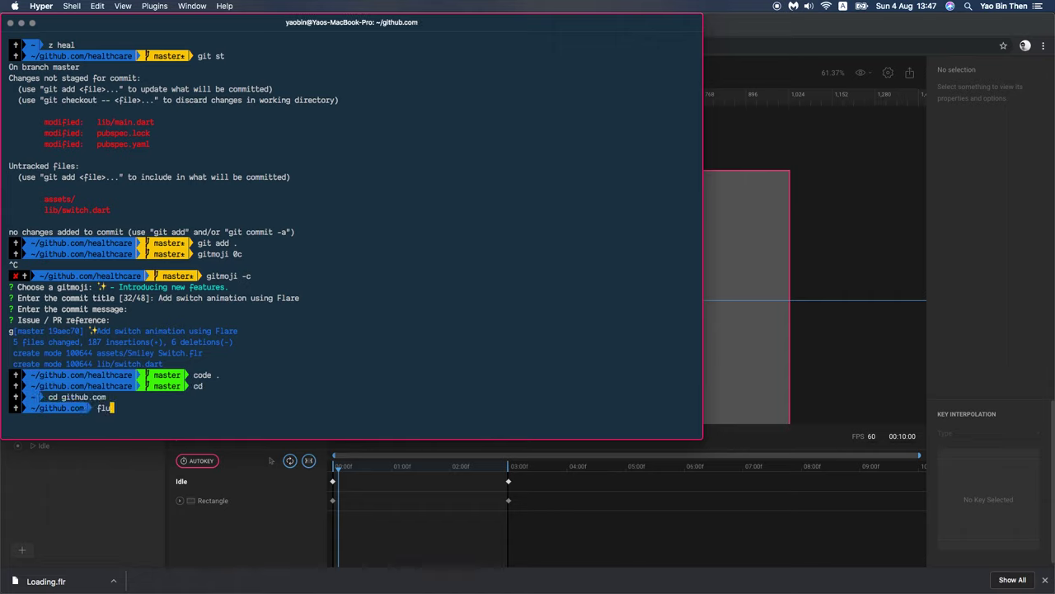
pyautogui.write('tter create loading')
pyautogui.press('Return')
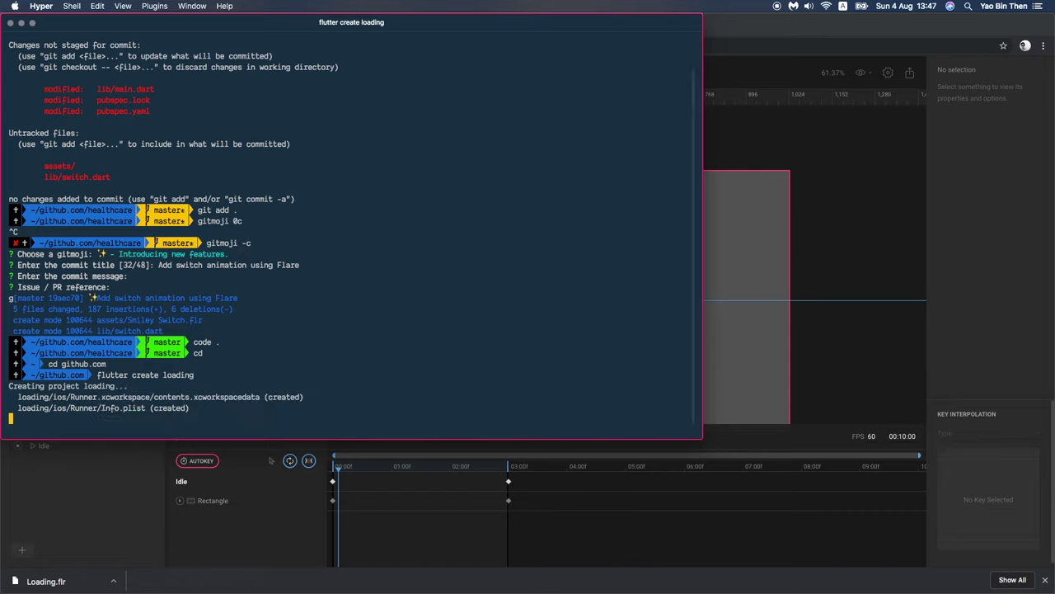
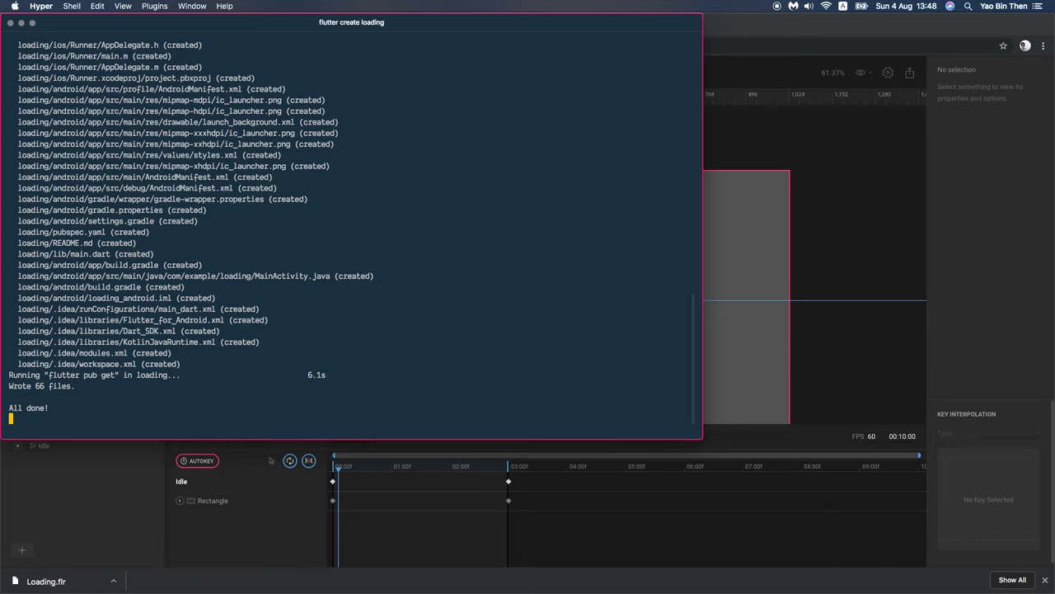
# Step: Open the loading project in VS Code with 'code .' and create an assets folder
pyautogui.write('d ')
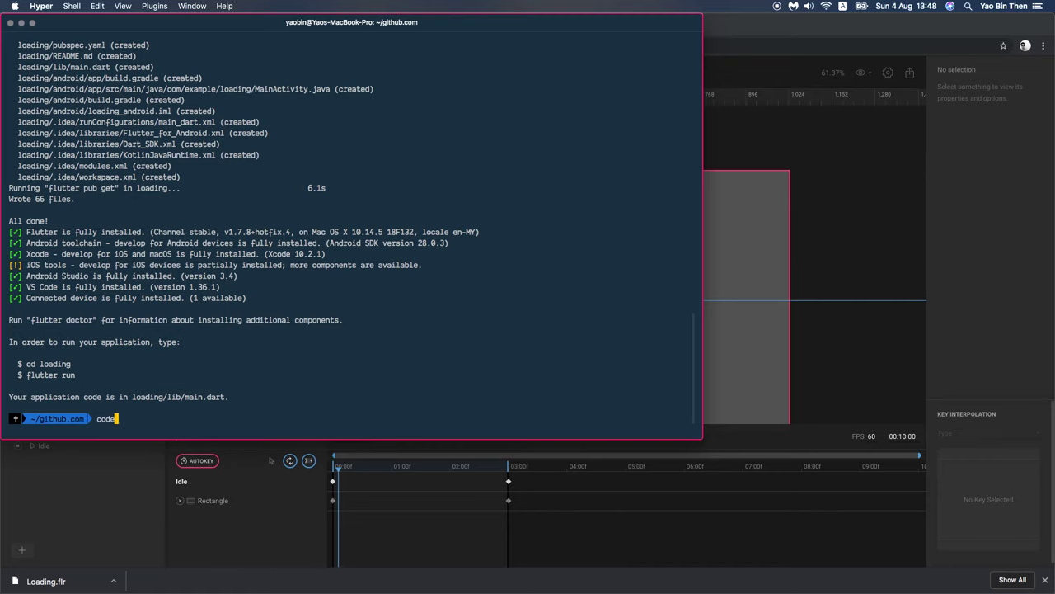
pyautogui.write('loading')
pyautogui.press('Return')
pyautogui.write('code .')
pyautogui.press('Return')
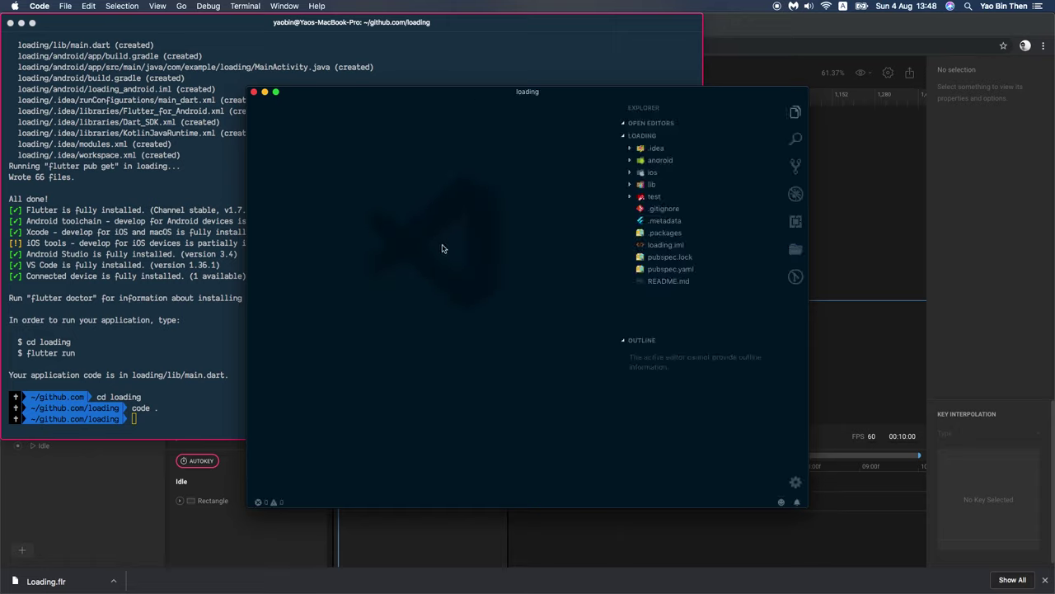
pyautogui.rightClick(700, 305)
pyautogui.click(733, 323)
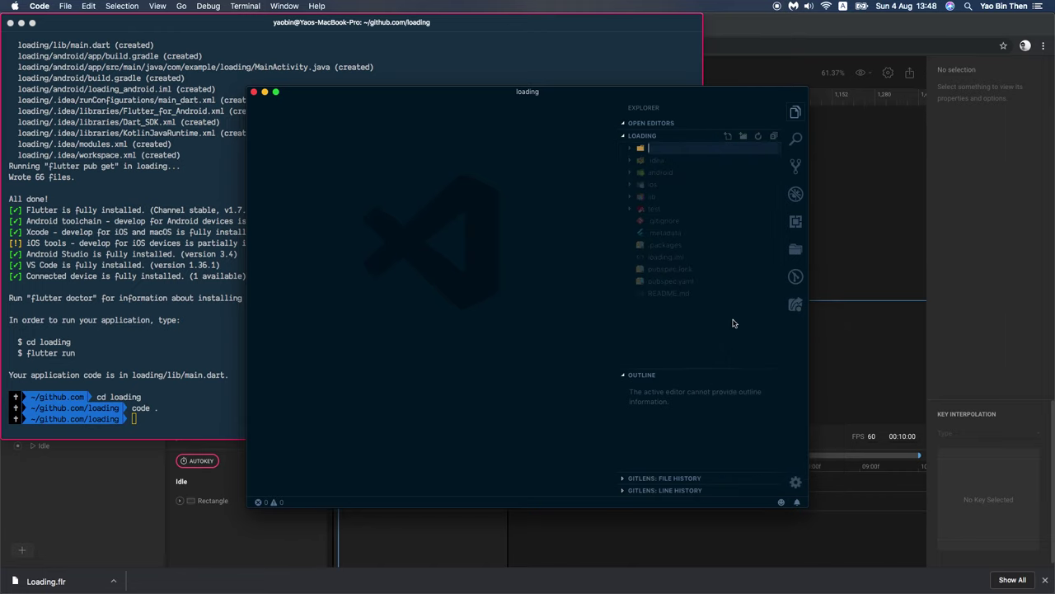
# Step: Copy ~/Downloads/Loading.flr into the project's assets folder from the terminal
pyautogui.click(223, 410)
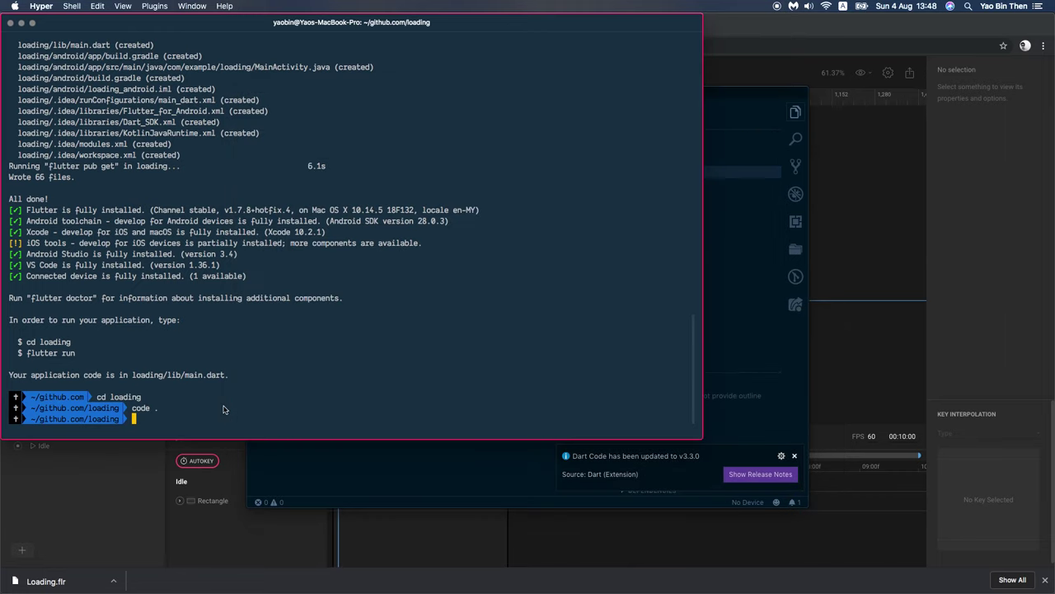
pyautogui.write('cp ~/Downlo')
pyautogui.press('Tab')
pyautogui.write('lo')
pyautogui.press('Tab')
pyautogui.write('ad')
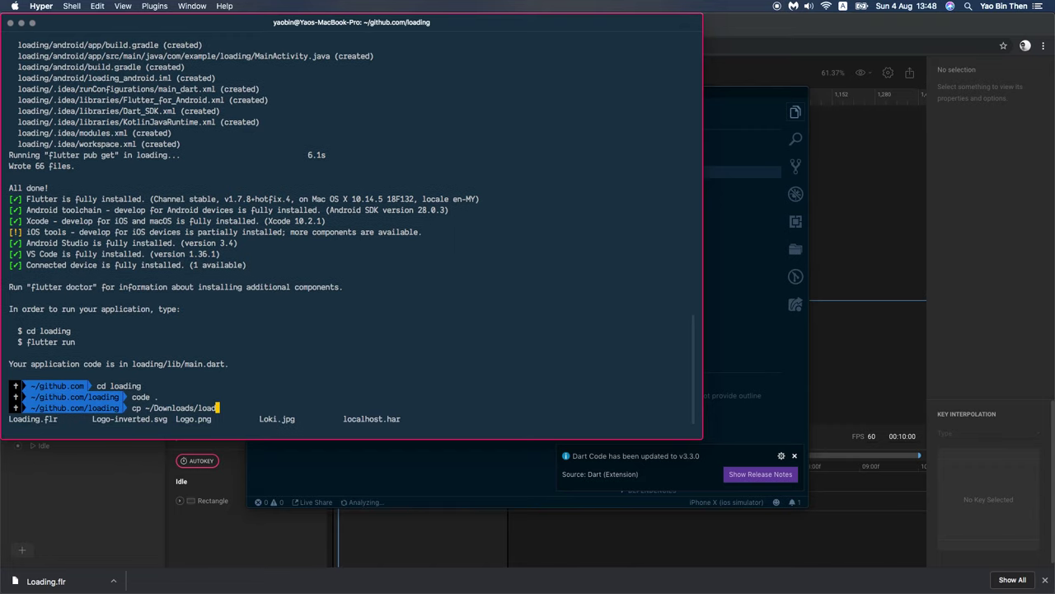
pyautogui.press('Tab')
pyautogui.write('assets')
pyautogui.press('Return')
# Step: Open pubspec.yaml in the editor through quick file search
pyautogui.press('super+Tab')
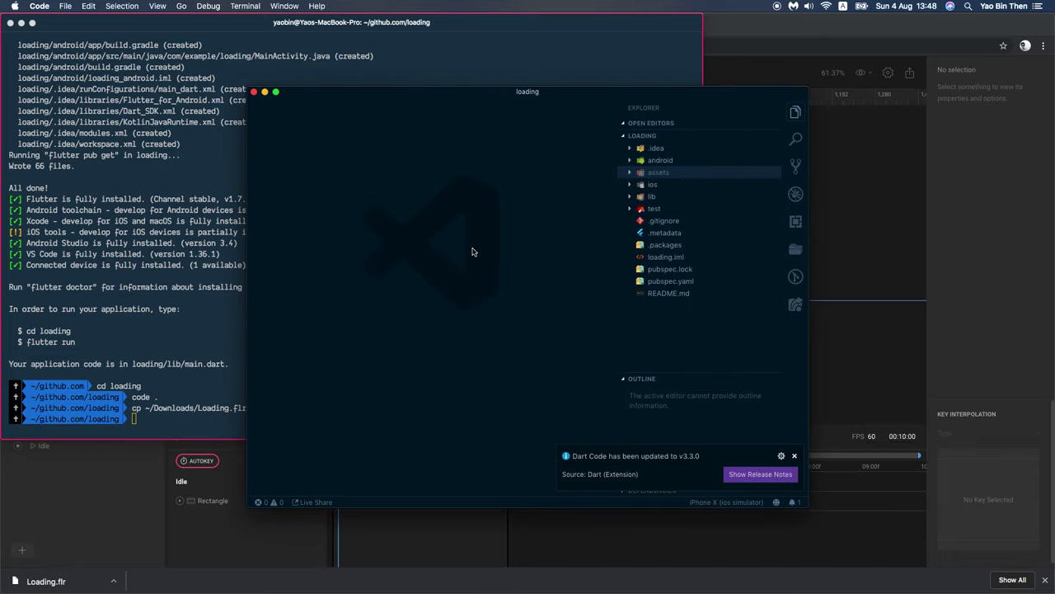
pyautogui.press('super+p')
pyautogui.write('pub')
pyautogui.press('Down')
pyautogui.press('Return')
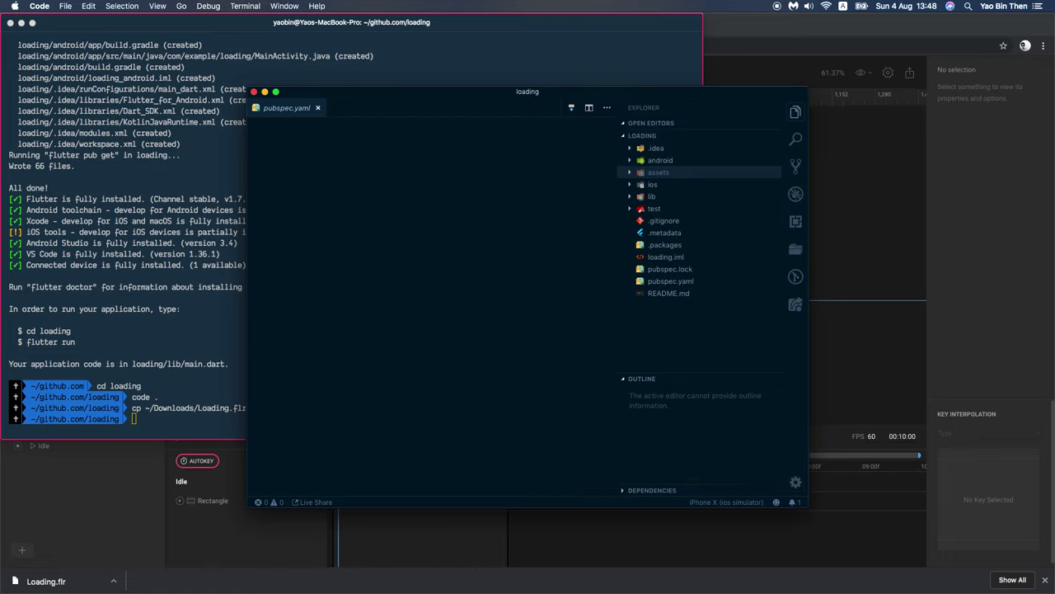
pyautogui.press('super+Tab')
pyautogui.press('super+Tab')
# Step: Search the Dart package site for 'flutter flare' in a new browser tab
pyautogui.press('super+t')
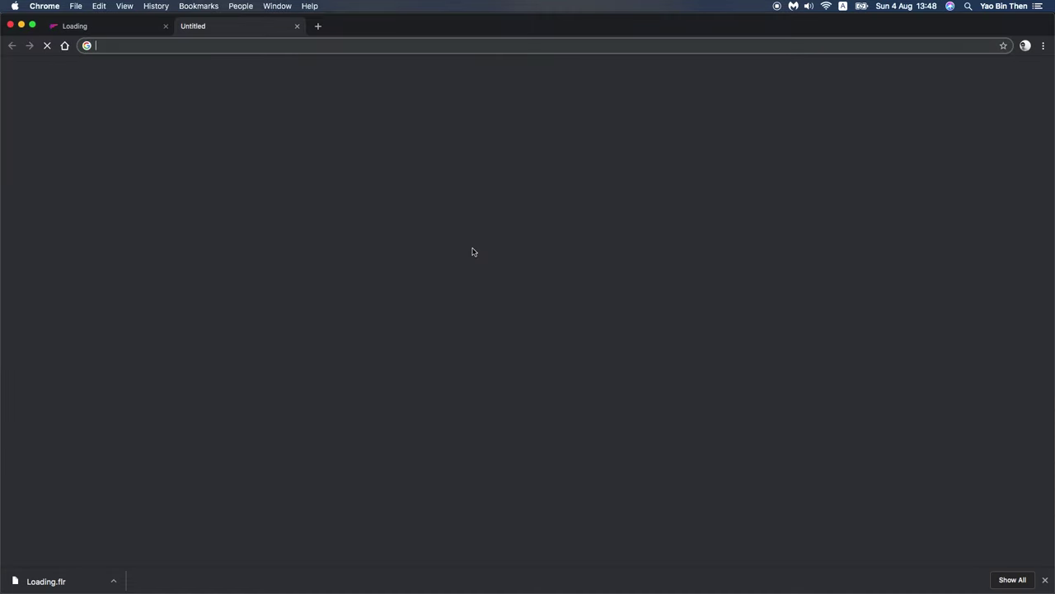
pyautogui.write('f')
pyautogui.press('BackSpace')
pyautogui.write('flutter')
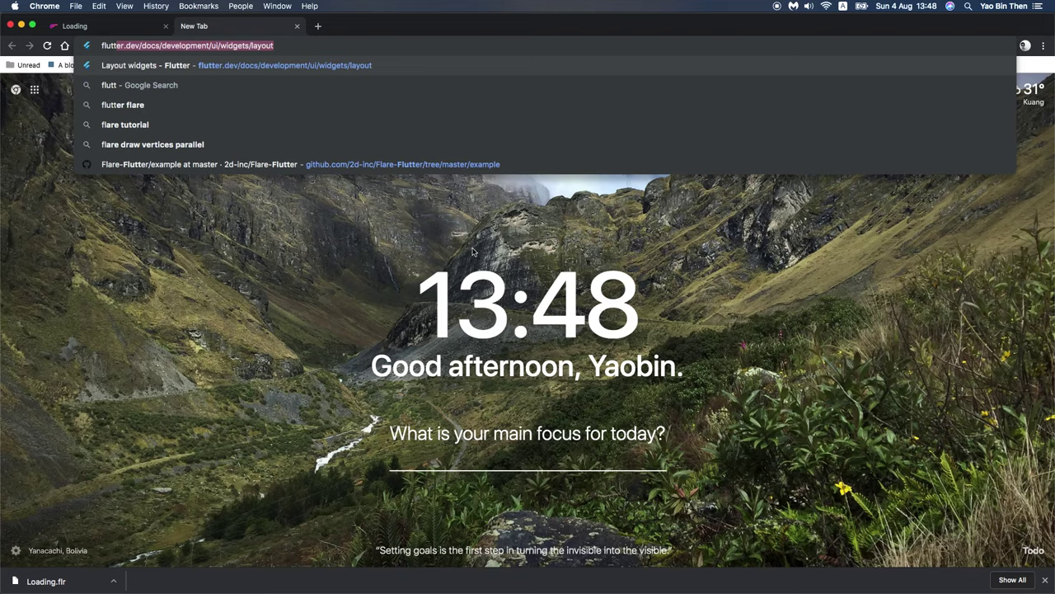
pyautogui.press('super+BackSpace')
pyautogui.write('pub')
pyautogui.press('Tab')
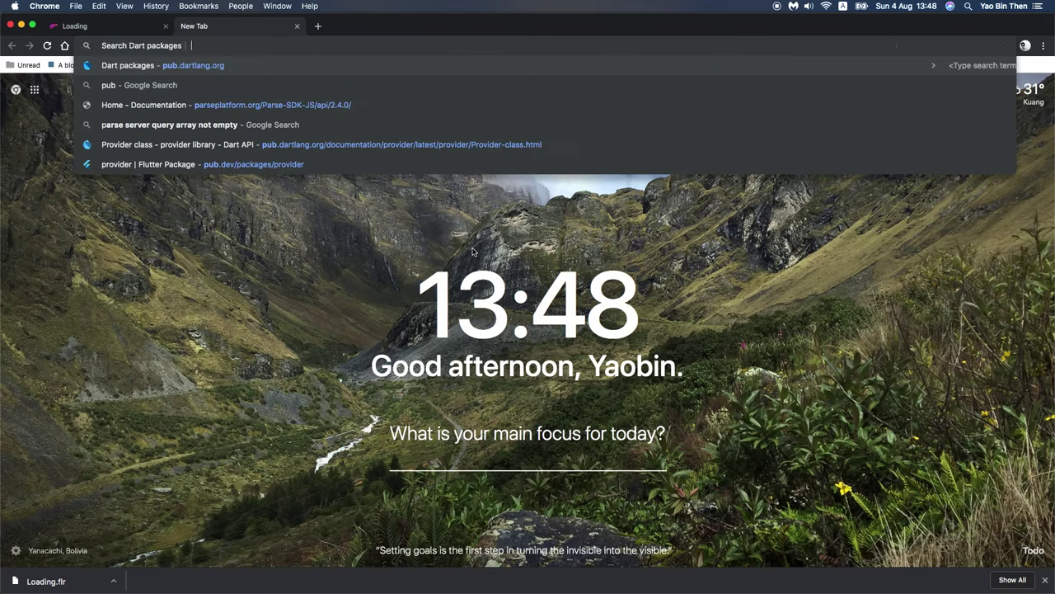
pyautogui.write('flutter flare')
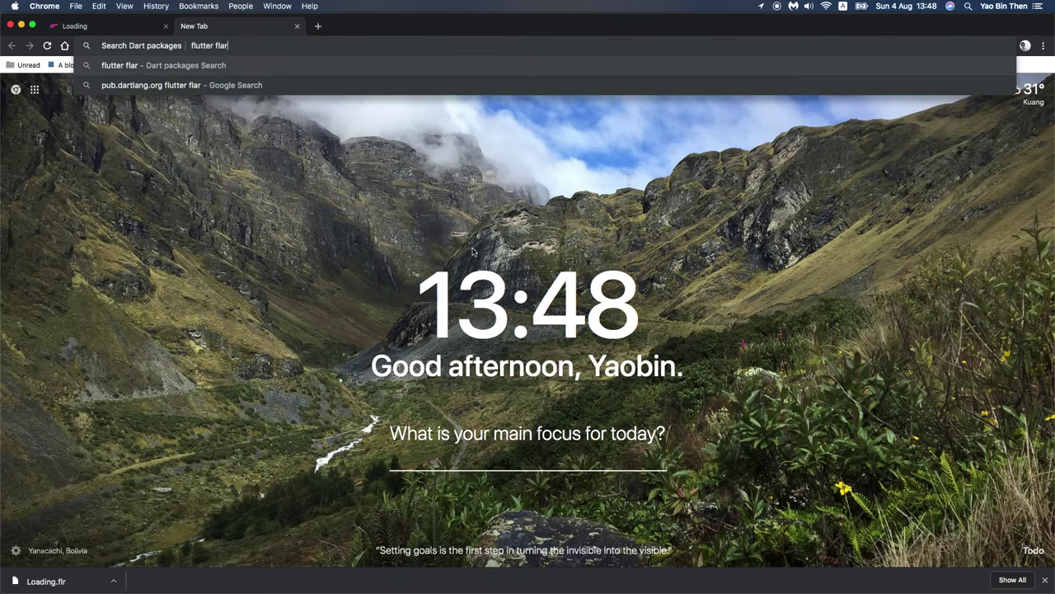
pyautogui.press('Return')
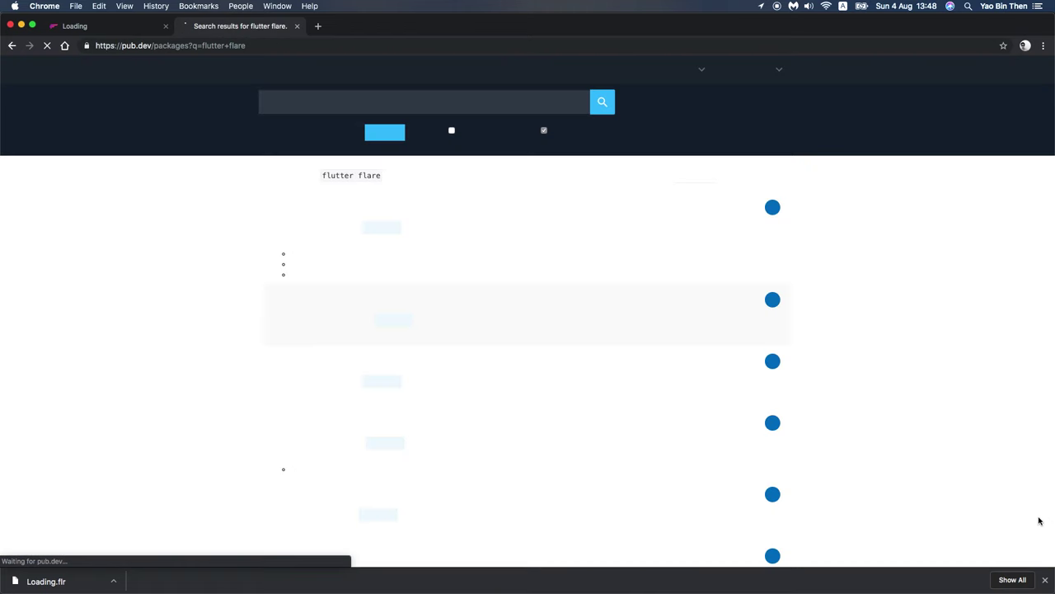
# Step: Copy the flare_flutter: ^1.5.5 line from the flare_flutter Installing page
pyautogui.click(293, 202)
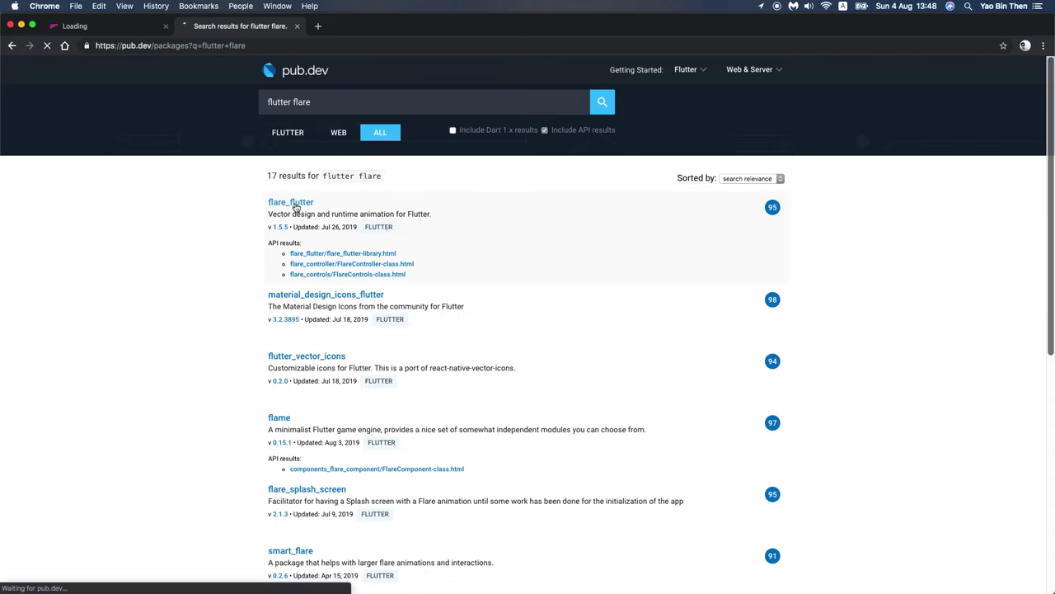
pyautogui.click(404, 202)
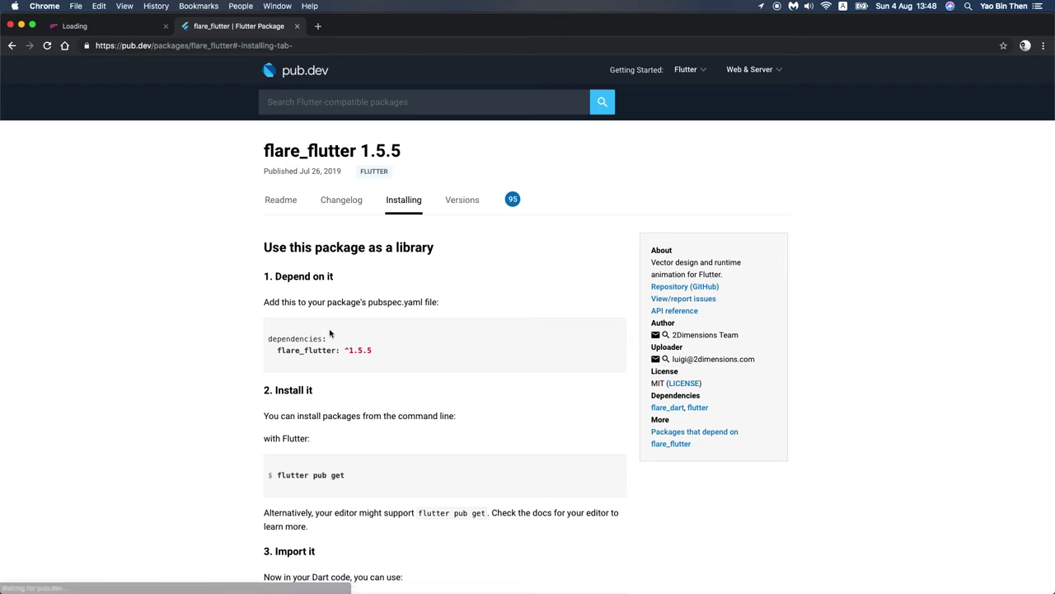
pyautogui.moveTo(373, 350); pyautogui.dragTo(277, 351)
pyautogui.press('super+c')
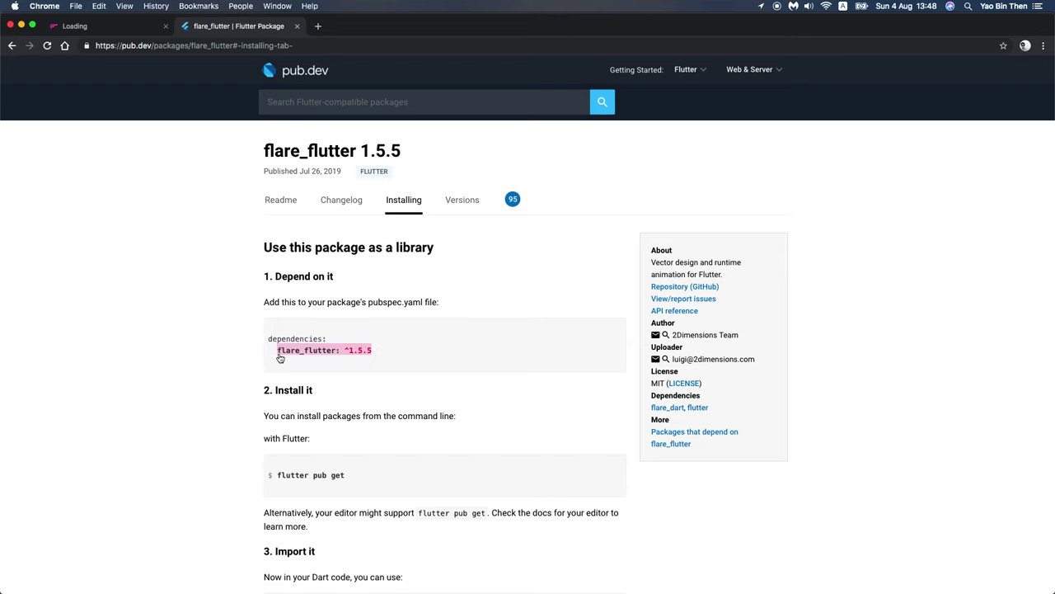
pyautogui.press('super+Tab')
# Step: Paste flare_flutter: ^1.5.5 below cupertino_icons in the dependencies block
pyautogui.scroll(-2, 376, 322)
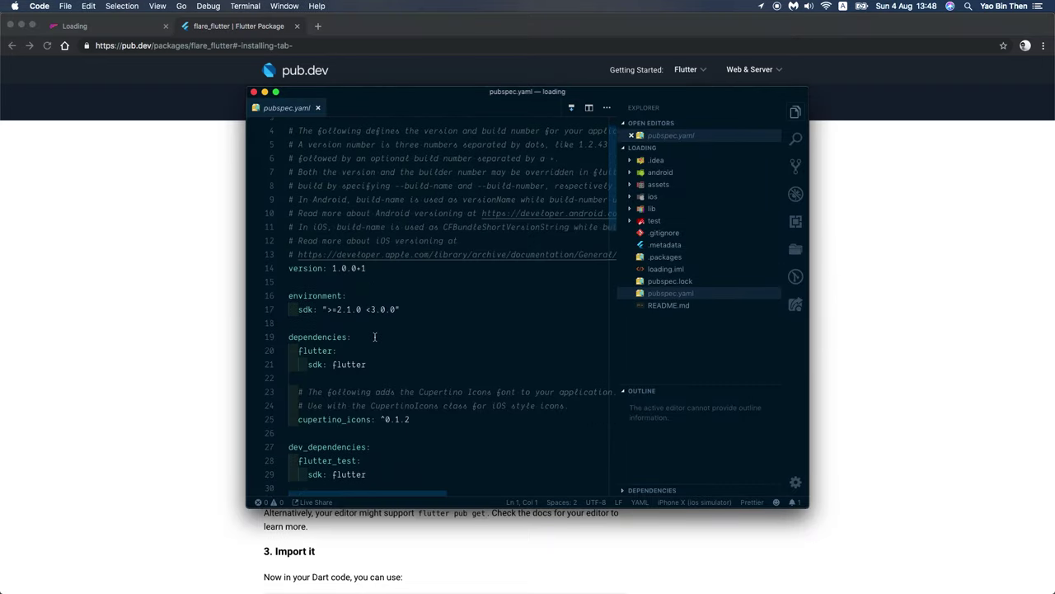
pyautogui.click(391, 342)
pyautogui.press('Down')
pyautogui.press('Down')
pyautogui.press('Down')
pyautogui.press('Down')
pyautogui.press('super+Right')
pyautogui.press('Return')
pyautogui.press('Return')
pyautogui.press('super+v')
# Step: Uncomment the assets example section in pubspec.yaml and fix its indentation
pyautogui.scroll(-8, 393, 388)
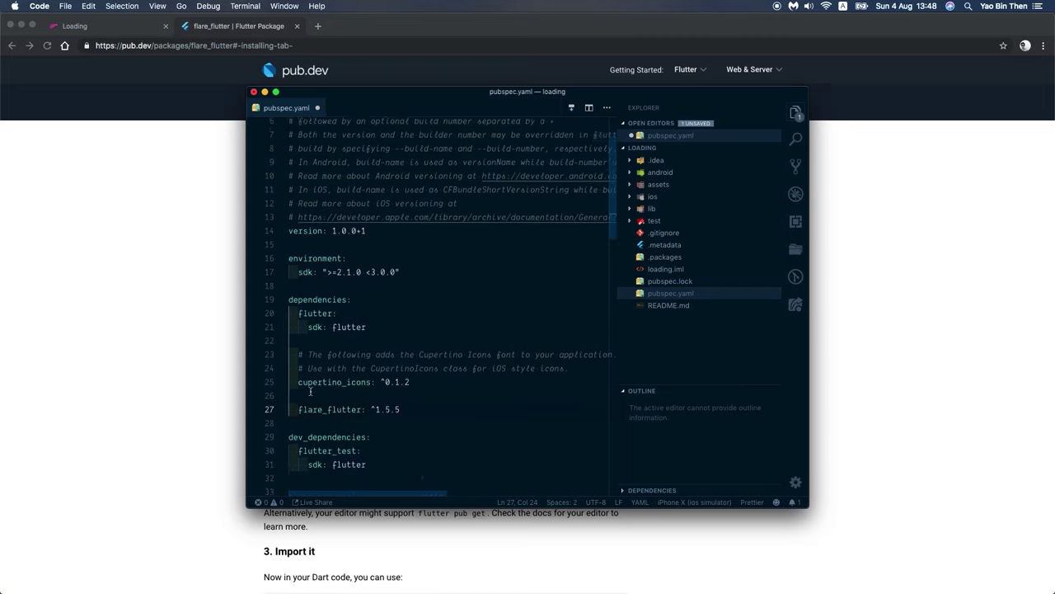
pyautogui.scroll(-1, 433, 408)
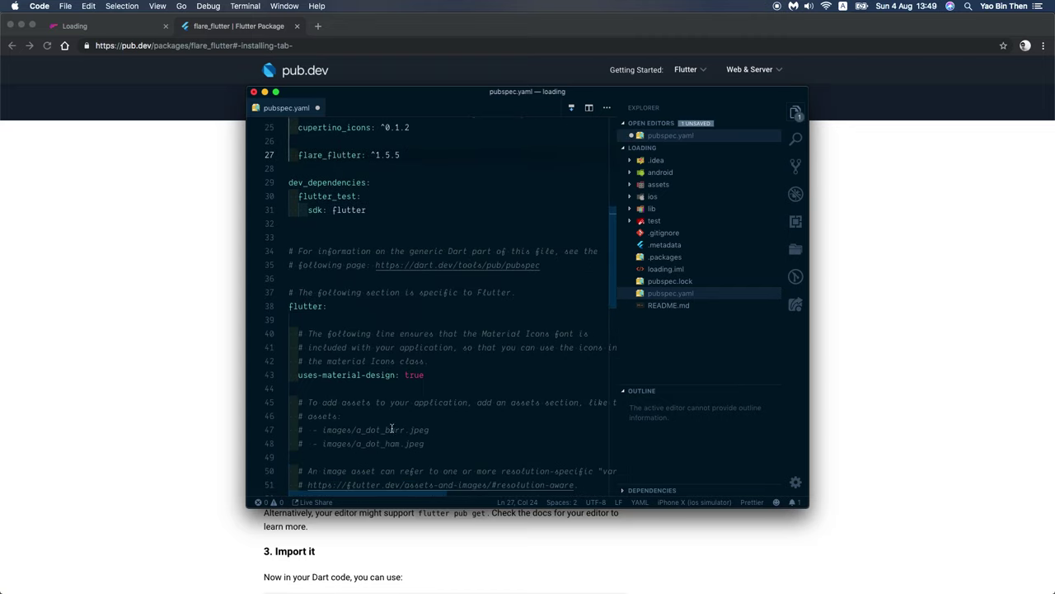
pyautogui.moveTo(288, 430); pyautogui.dragTo(376, 429)
pyautogui.press('super+slash')
pyautogui.press('Down')
pyautogui.click(350, 429)
pyautogui.press('super+bracketright')
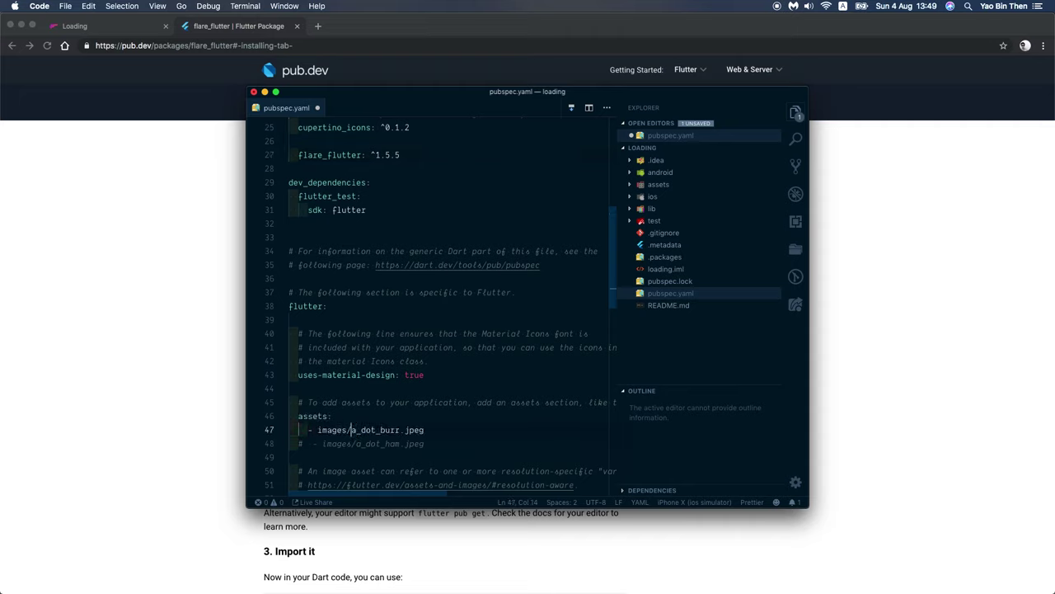
# Step: Change the asset entry from the images example to assets/Loading.flr
pyautogui.hotkey('shift', 'alt', 'Left')
pyautogui.write('assets')
pyautogui.press('Right')
pyautogui.hotkey('shift', 'alt', 'Right')
pyautogui.hotkey('shift', 'alt', 'Right')
pyautogui.hotkey('shift', 'Left')
pyautogui.hotkey('shift', 'Left')
pyautogui.hotkey('shift', 'Left')
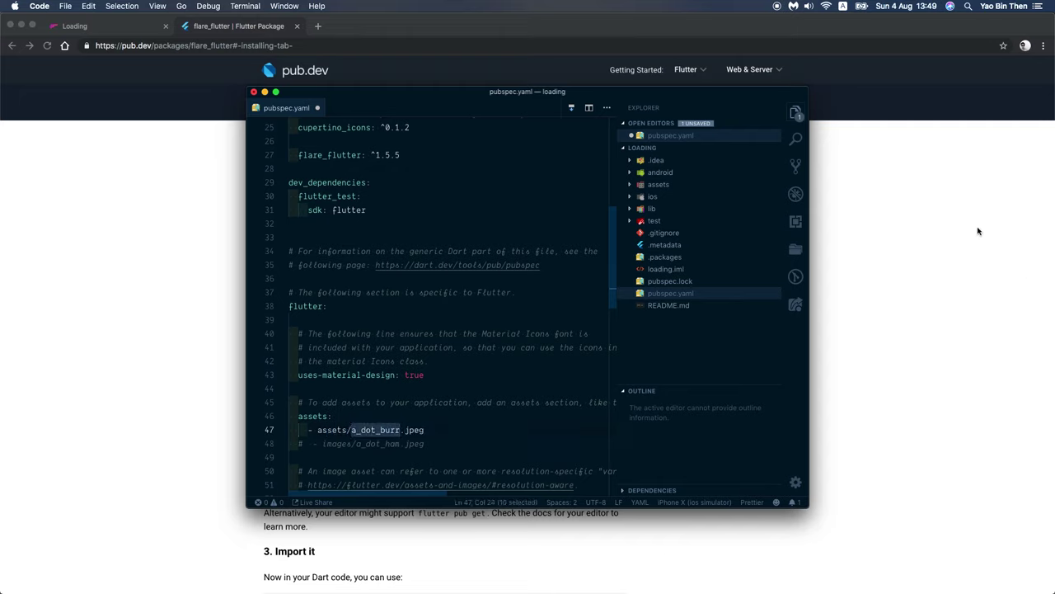
pyautogui.click(658, 184)
pyautogui.click(366, 443)
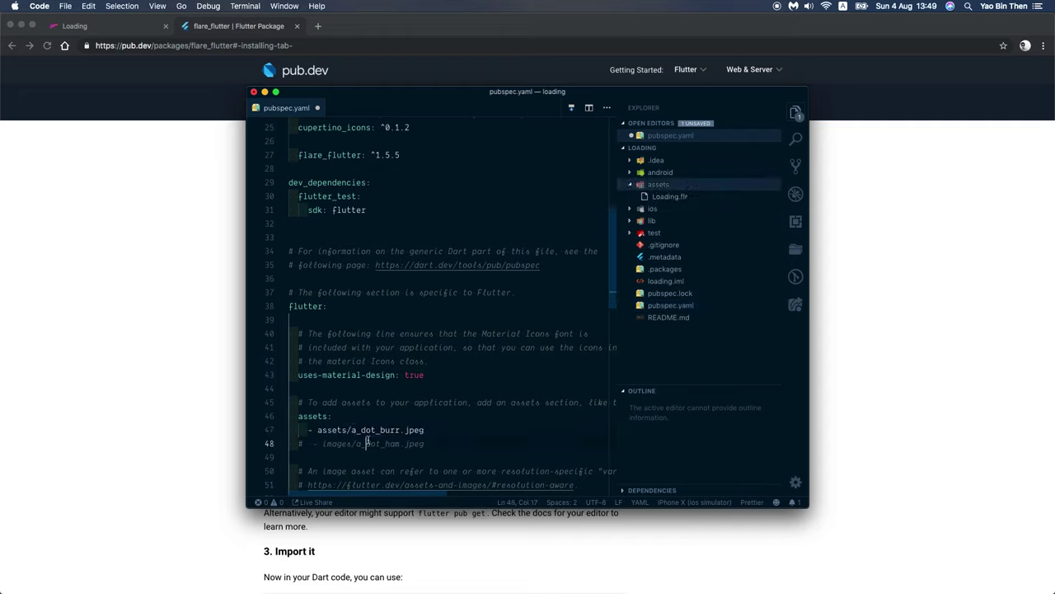
pyautogui.doubleClick(376, 430)
pyautogui.hotkey('shift', 'End')
pyautogui.write('l')
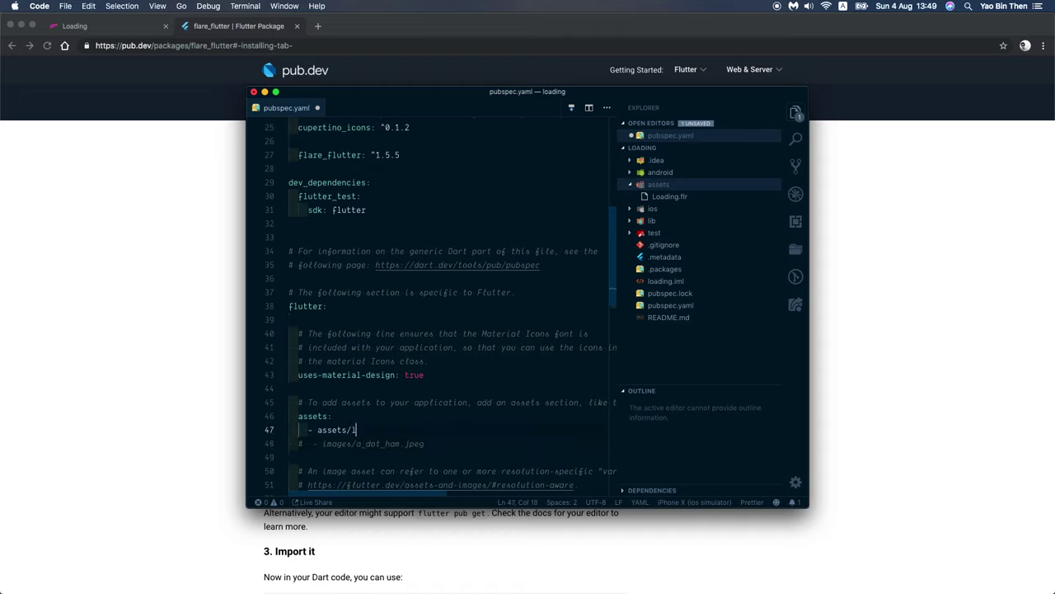
pyautogui.write('oading.flr')
# Step: Save pubspec.yaml to run flutter pub get, then close the Output panel
pyautogui.press('super+s')
pyautogui.click(377, 416)
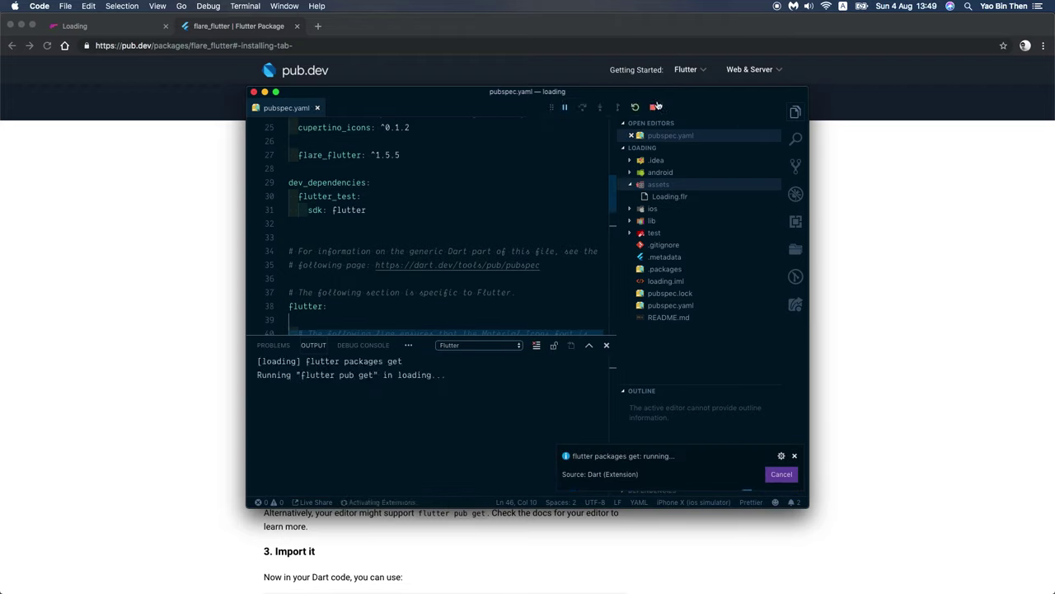
pyautogui.press('Up')
pyautogui.press('Up')
pyautogui.press('Up')
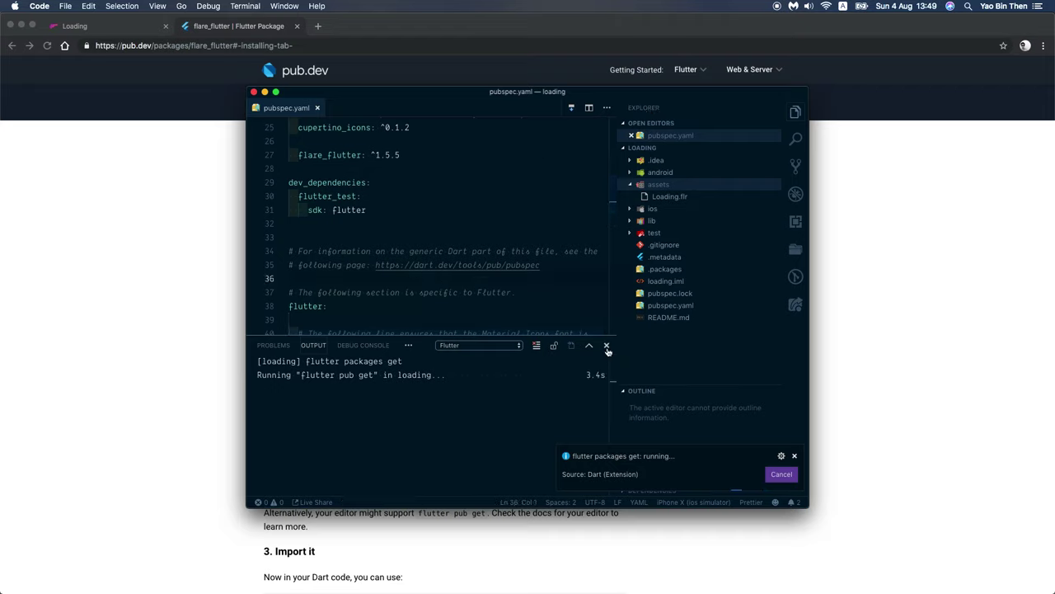
pyautogui.click(607, 347)
pyautogui.press('Down')
pyautogui.press('Down')
pyautogui.press('Down')
pyautogui.press('Down')
pyautogui.press('Down')
pyautogui.press('Down')
pyautogui.press('End')
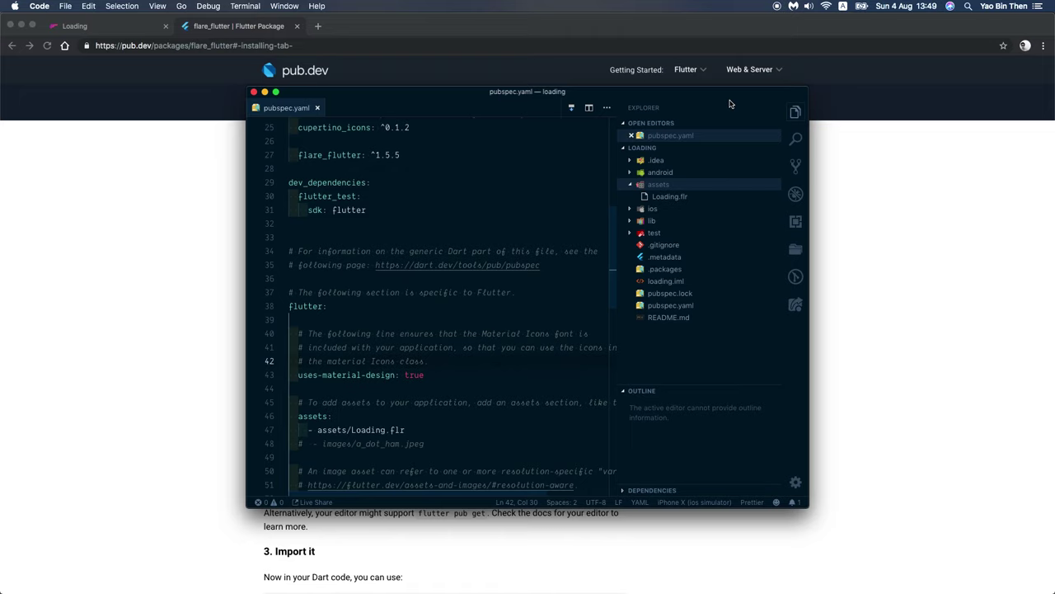
pyautogui.moveTo(730, 91); pyautogui.dragTo(484, 18)
# Step: Stretch the VS Code window down and across Chrome, then scroll pubspec.yaml to the top
pyautogui.press('super+Tab')
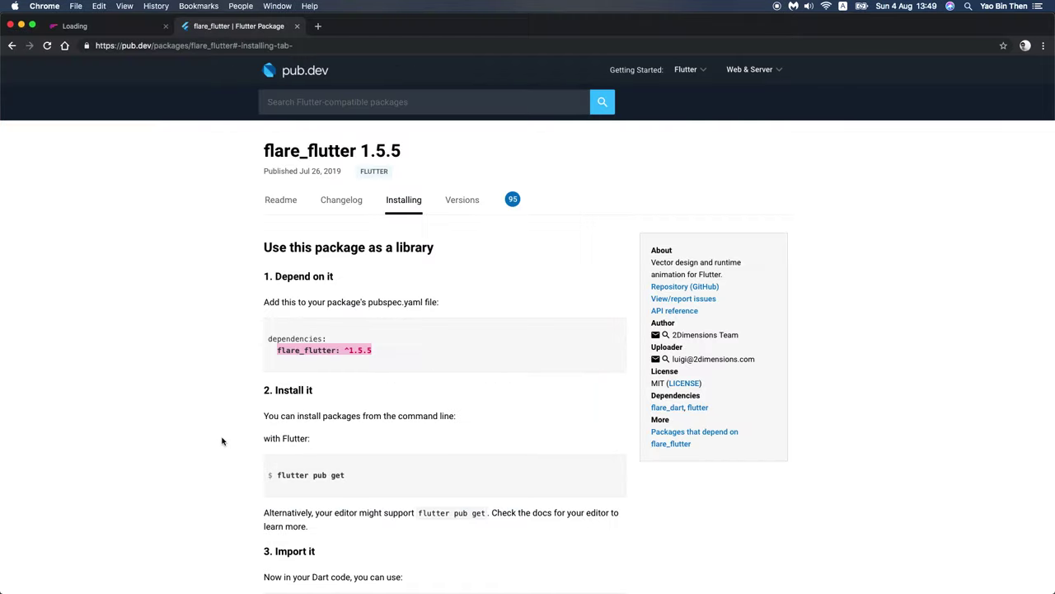
pyautogui.press('super+Tab')
pyautogui.moveTo(200, 434); pyautogui.dragTo(240, 593)
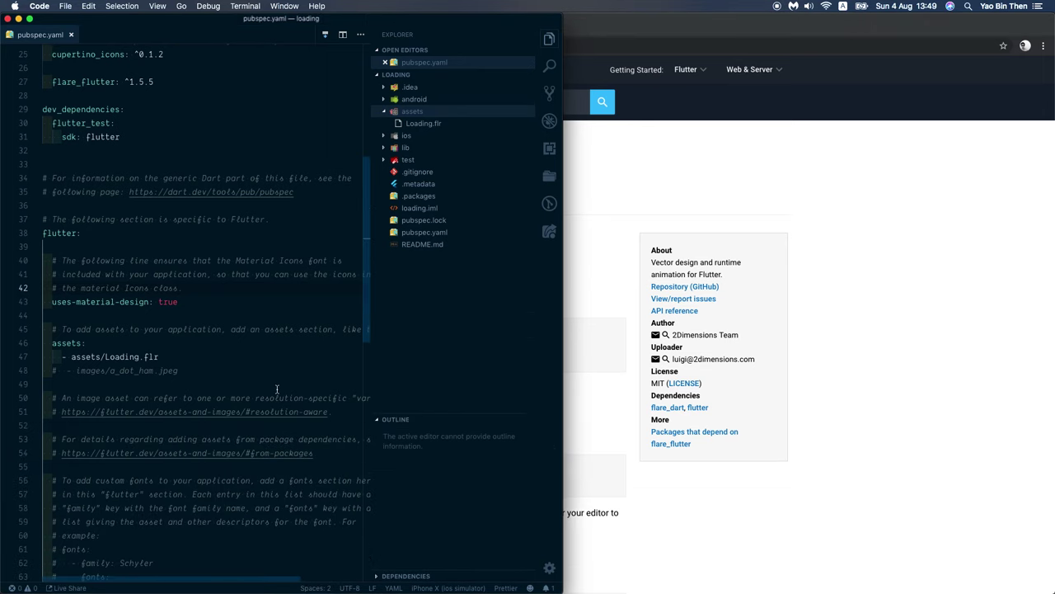
pyautogui.press('super+Tab')
pyautogui.press('super+Tab')
pyautogui.press('super+Tab')
pyautogui.press('super+Tab')
pyautogui.press('super+Tab')
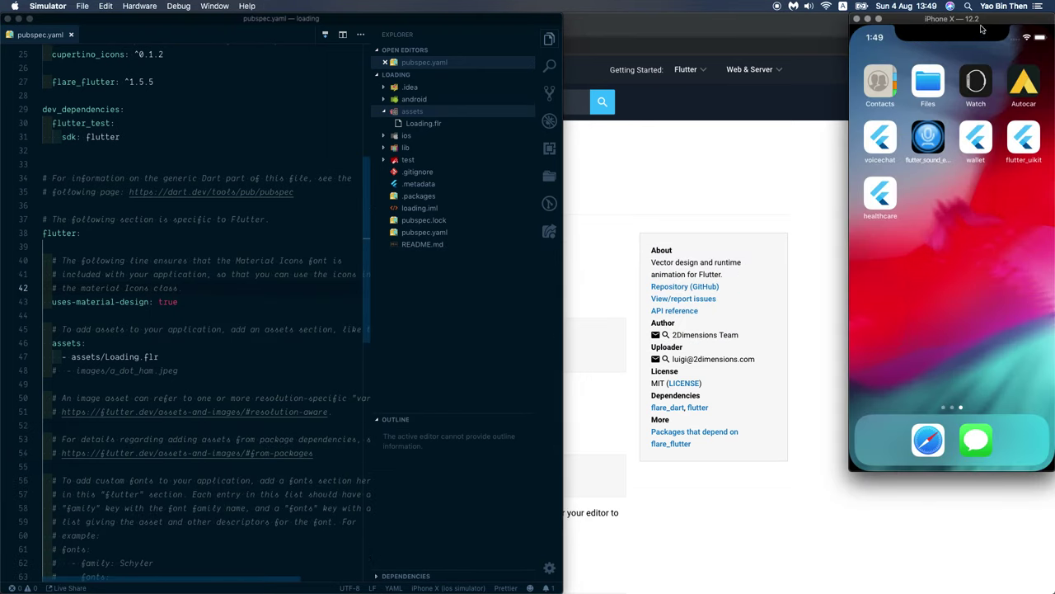
pyautogui.click(323, 341)
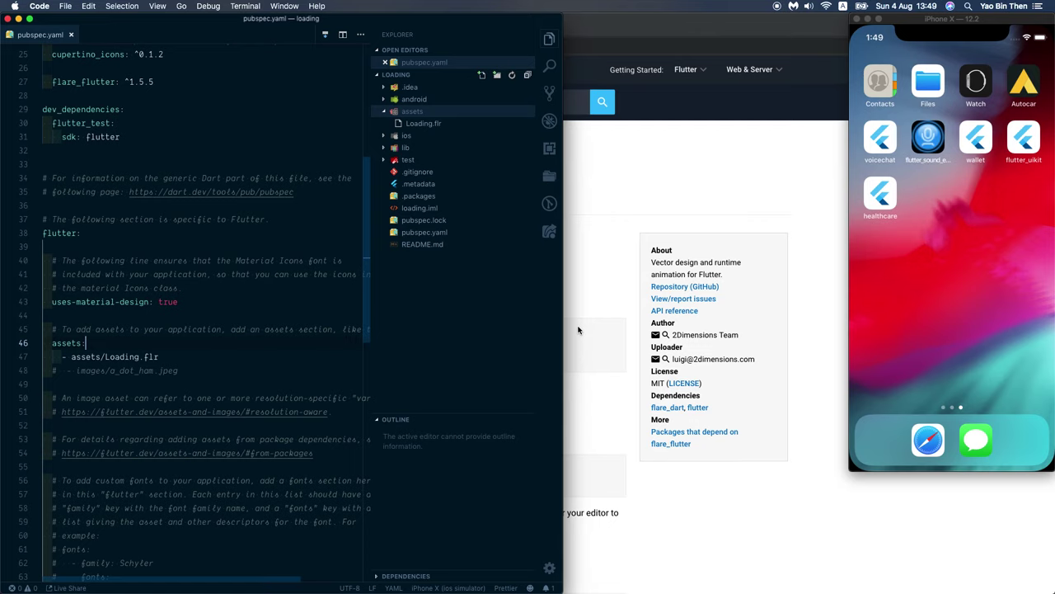
pyautogui.moveTo(563, 341); pyautogui.dragTo(851, 356)
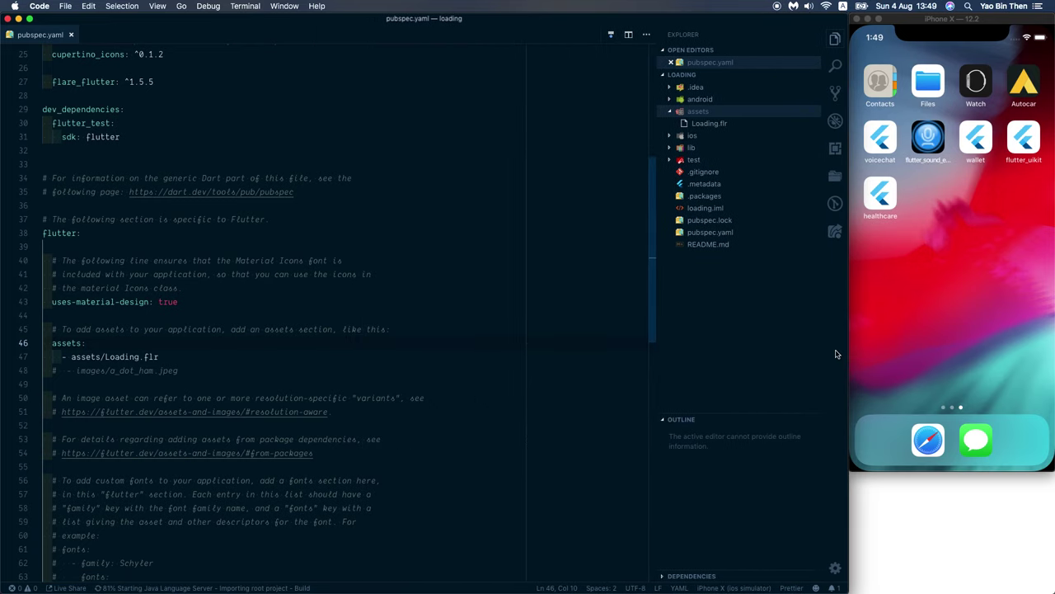
pyautogui.scroll(10, 278, 242)
pyautogui.click(278, 242)
pyautogui.press('cmd+p')
pyautogui.press('Escape')
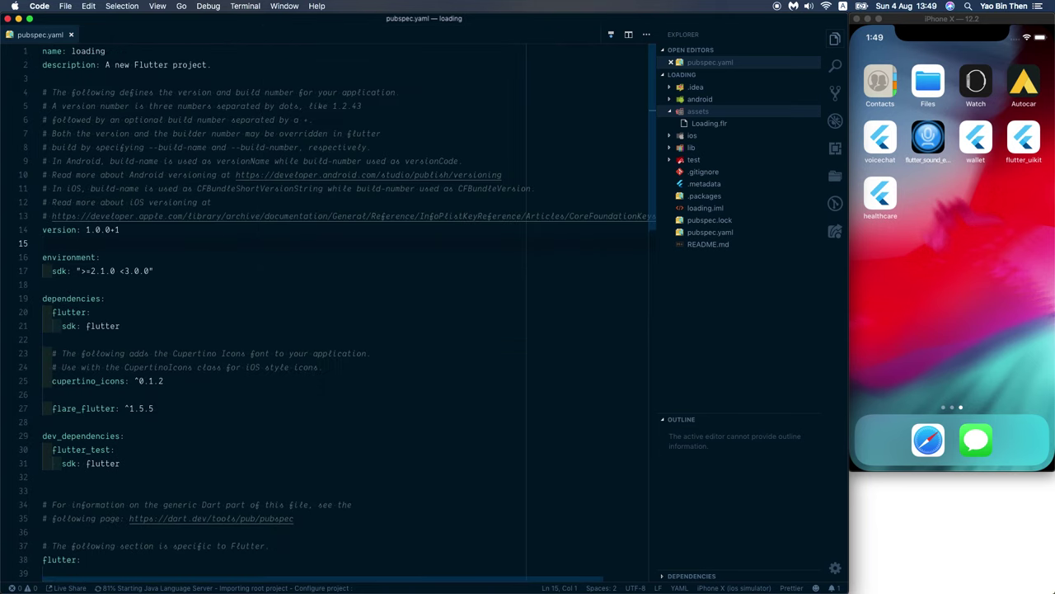
# Step: Open main.dart and delete the demo MyHomePage classes from line 27 onward
pyautogui.press('cmd+p')
pyautogui.write('maindar')
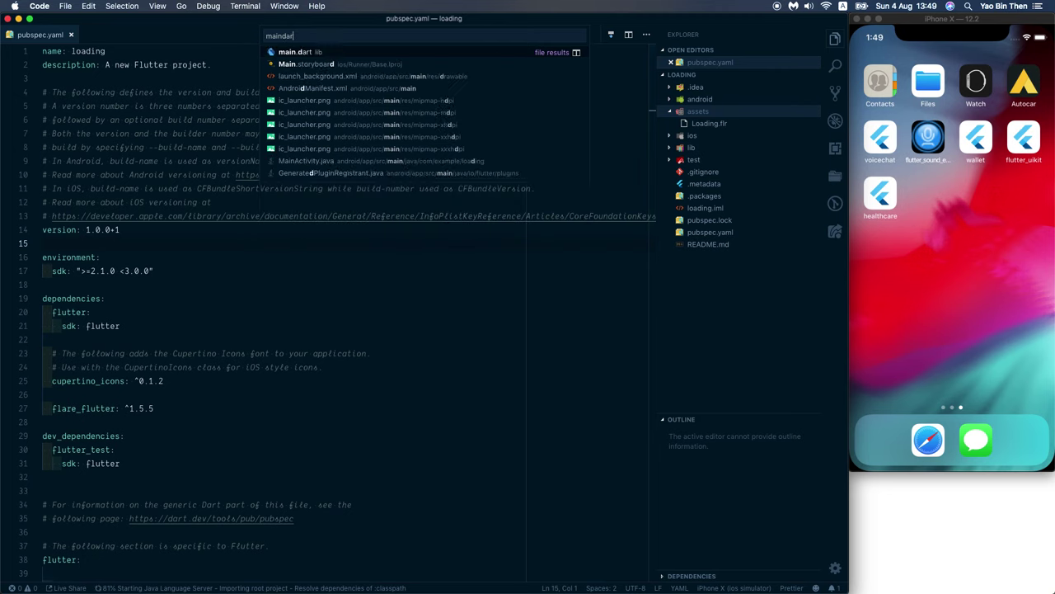
pyautogui.press('Return')
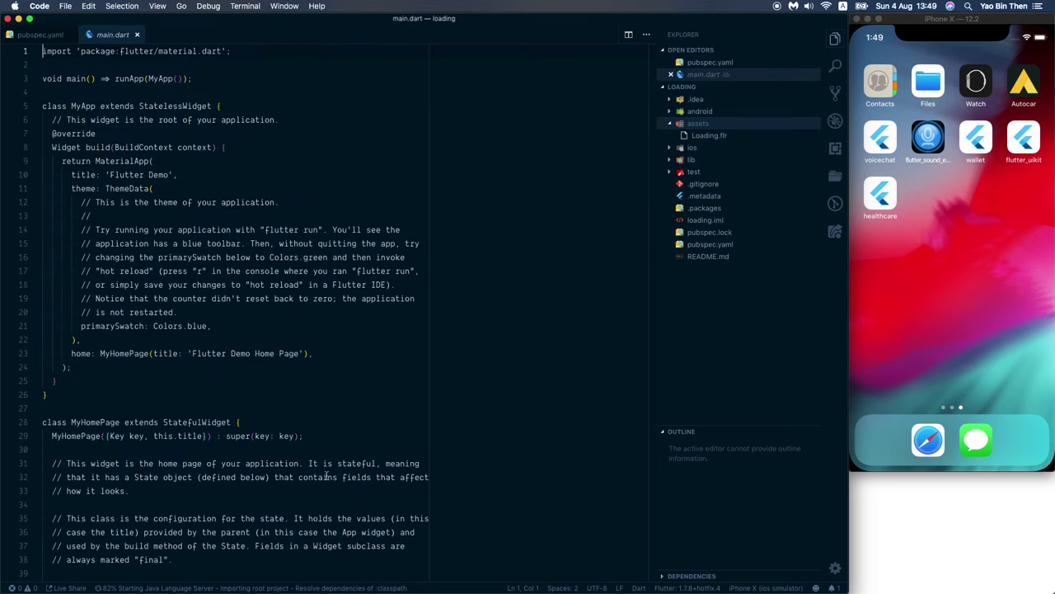
pyautogui.scroll(-10, 258, 482)
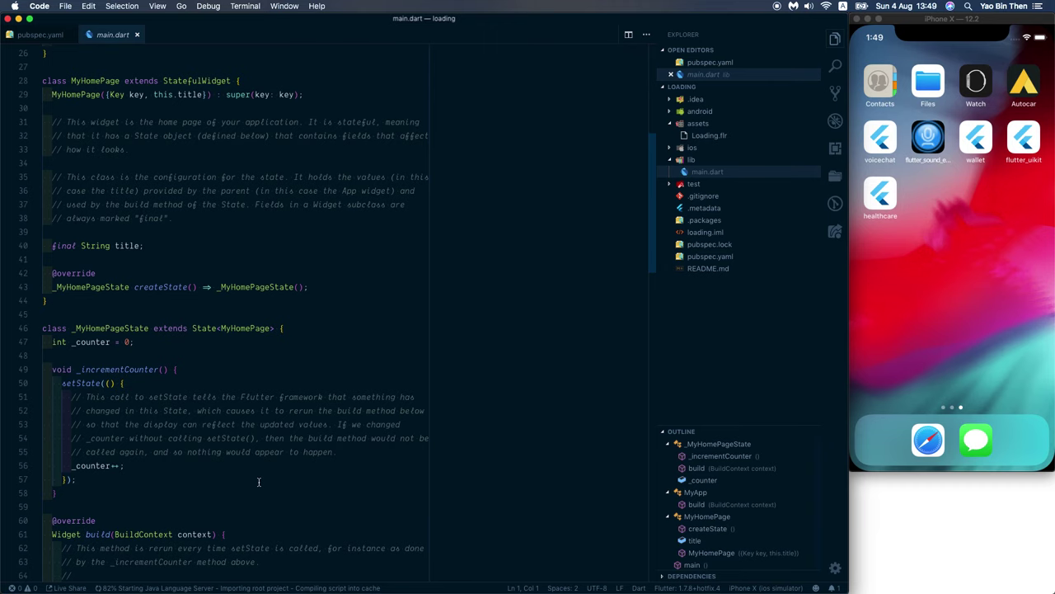
pyautogui.moveTo(258, 482); pyautogui.dragTo(86, 407)
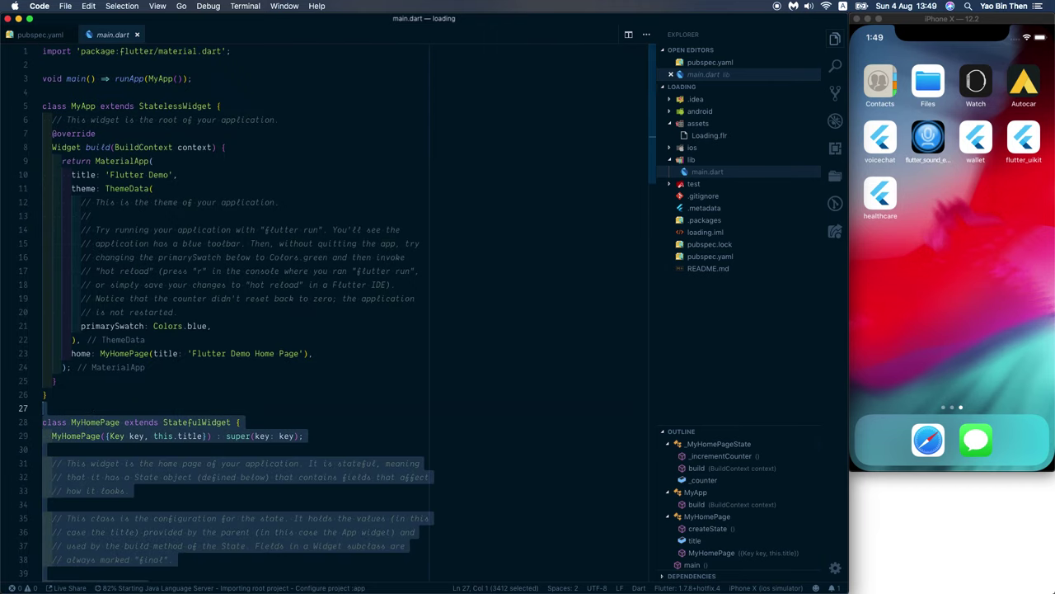
pyautogui.press('BackSpace')
# Step: Delete the ThemeData comment block in MyApp
pyautogui.click(183, 311)
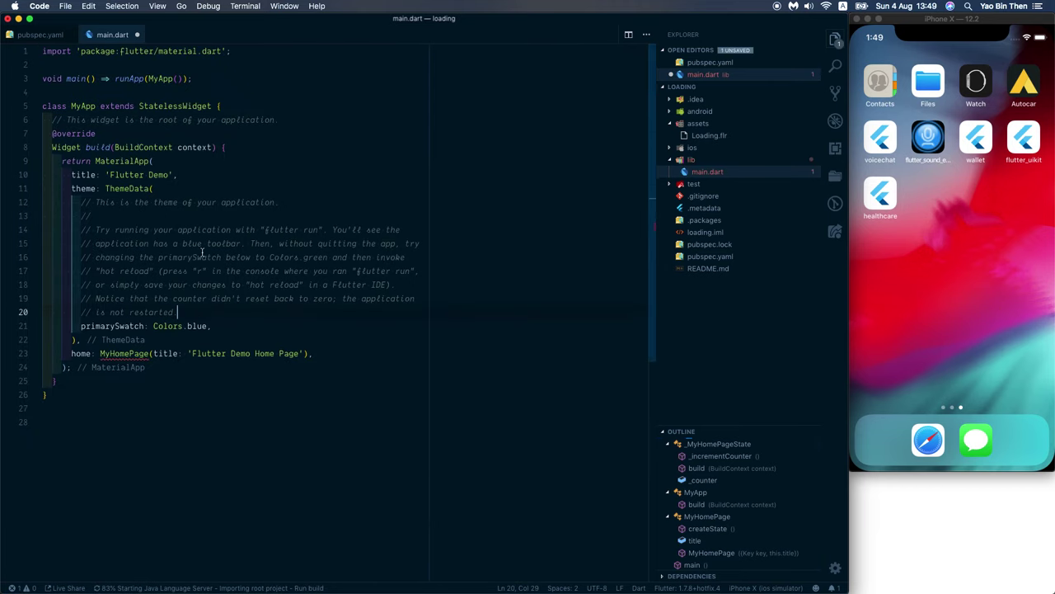
pyautogui.keyDown('shift'); pyautogui.click(191, 196); pyautogui.keyUp('shift')
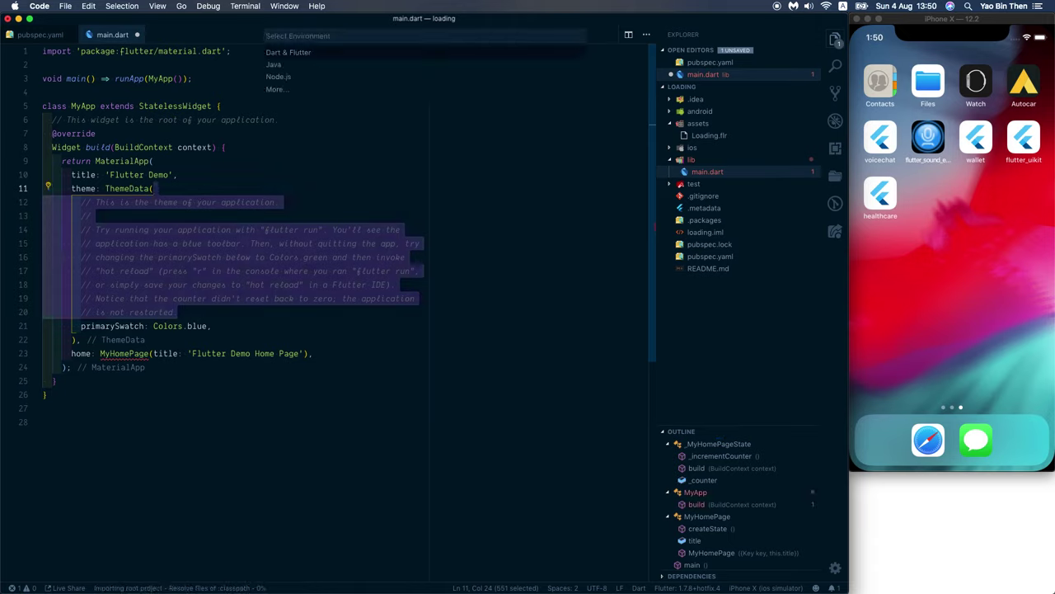
pyautogui.press('BackSpace')
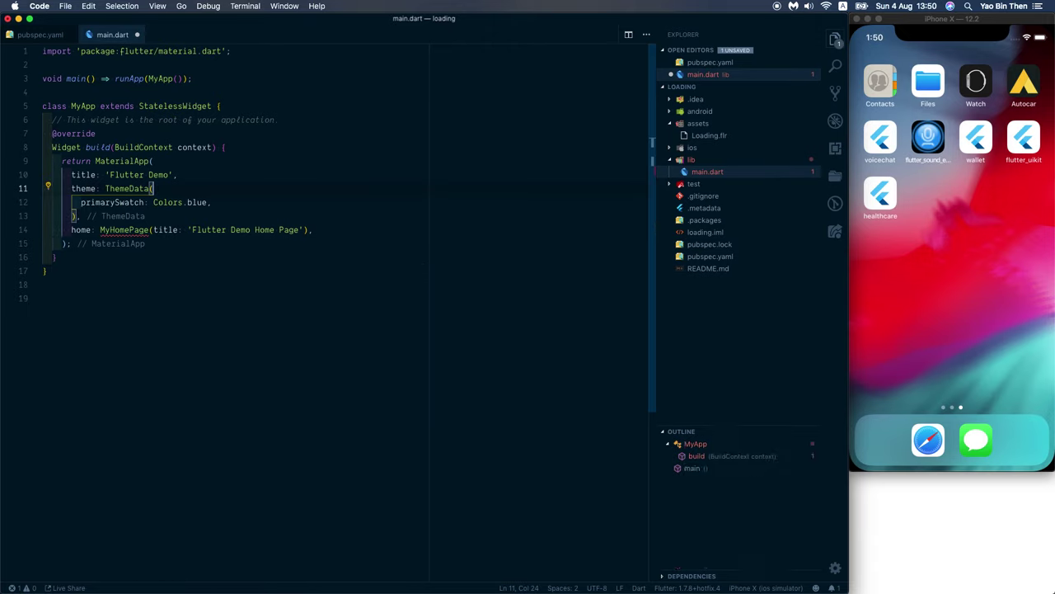
# Step: Replace the MyHomePage(...) home with Loading() and add a new line at the file's end
pyautogui.doubleClick(135, 231)
pyautogui.moveTo(135, 231); pyautogui.dragTo(71, 230)
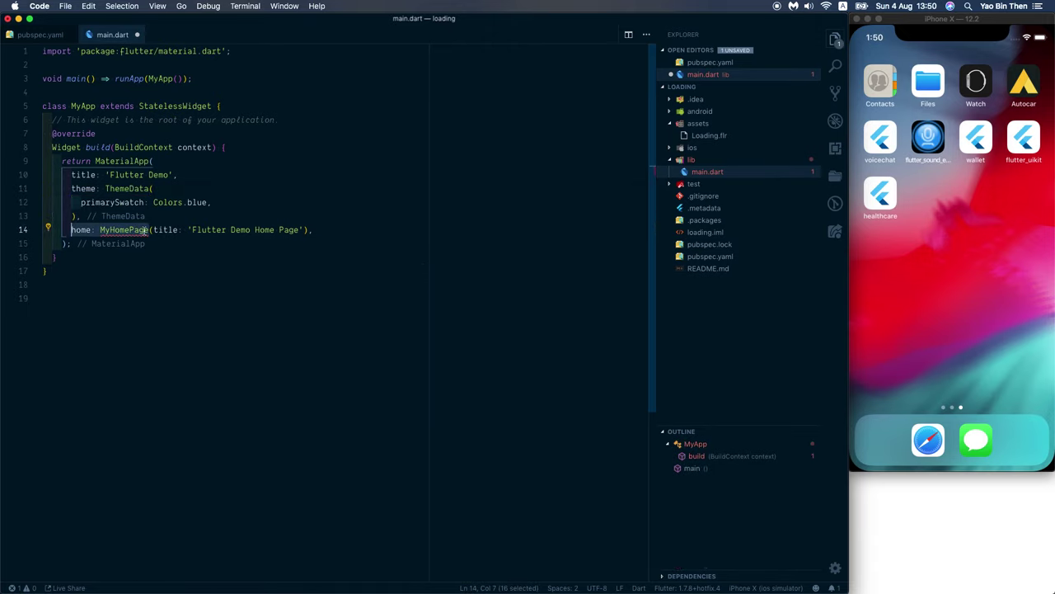
pyautogui.click(91, 230)
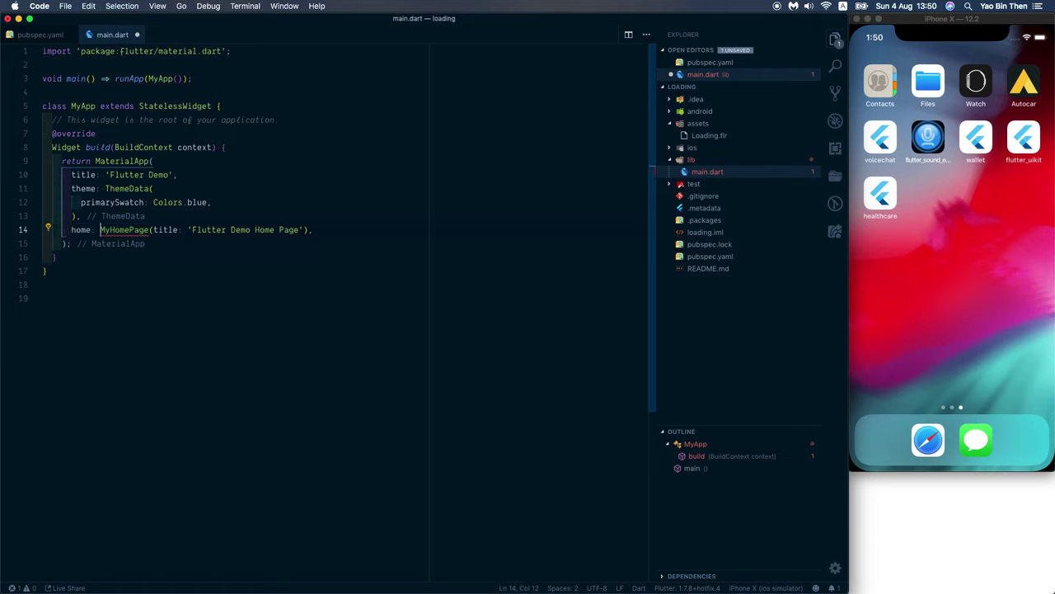
pyautogui.press('ctrl+shift+super+Right')
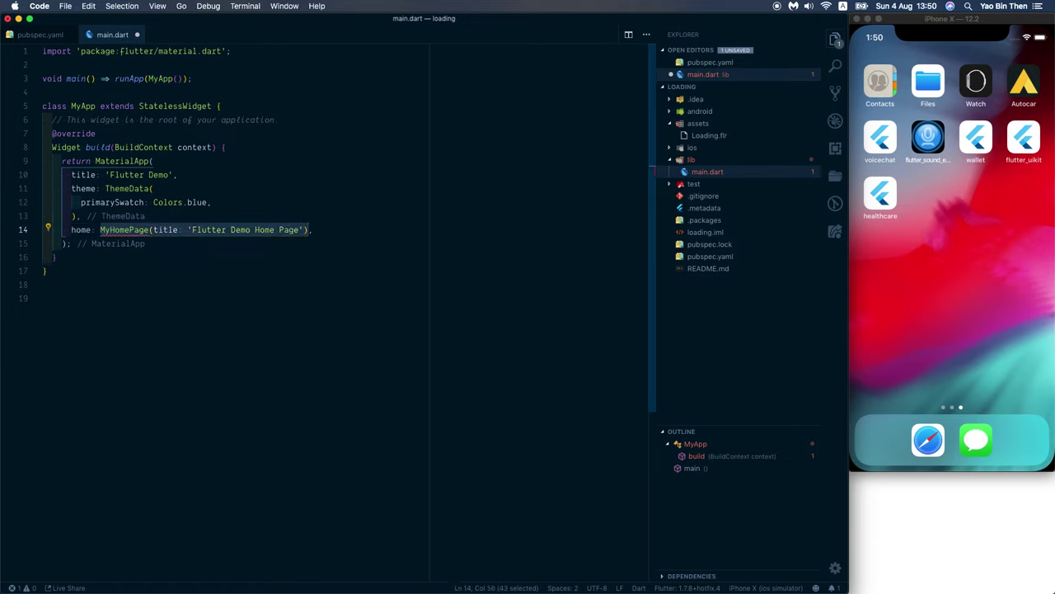
pyautogui.write('Loading(')
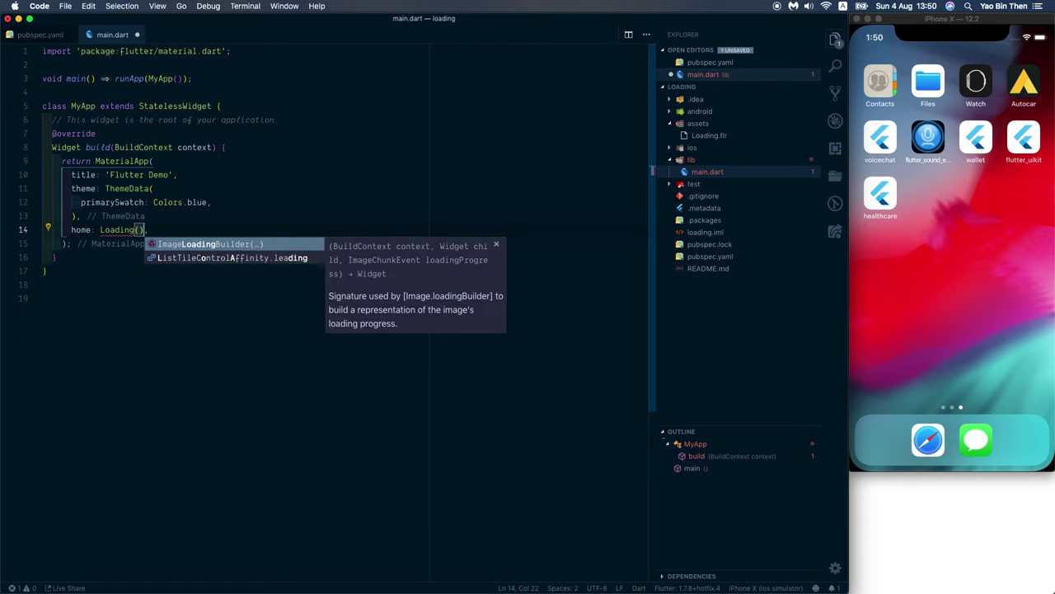
pyautogui.press('Return')
pyautogui.press('super+Down')
pyautogui.press('Return')
# Step: Insert a StatelessWidget snippet named Loading
pyautogui.write('class')
pyautogui.press('BackSpace')
pyautogui.press('BackSpace')
pyautogui.press('BackSpace')
pyautogui.press('BackSpace')
pyautogui.press('BackSpace')
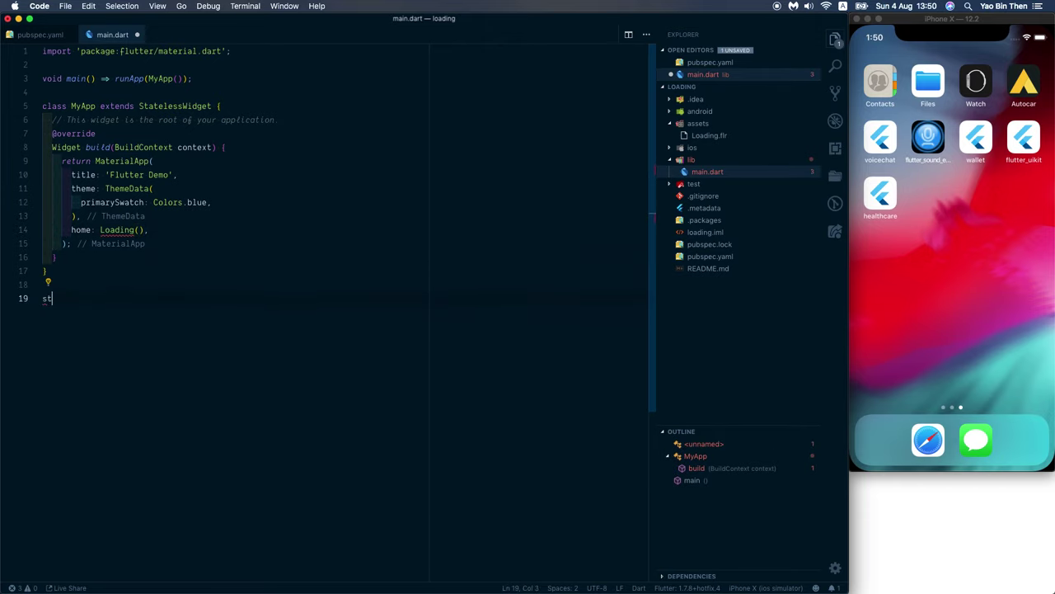
pyautogui.write('stf')
pyautogui.press('BackSpace')
pyautogui.write('l')
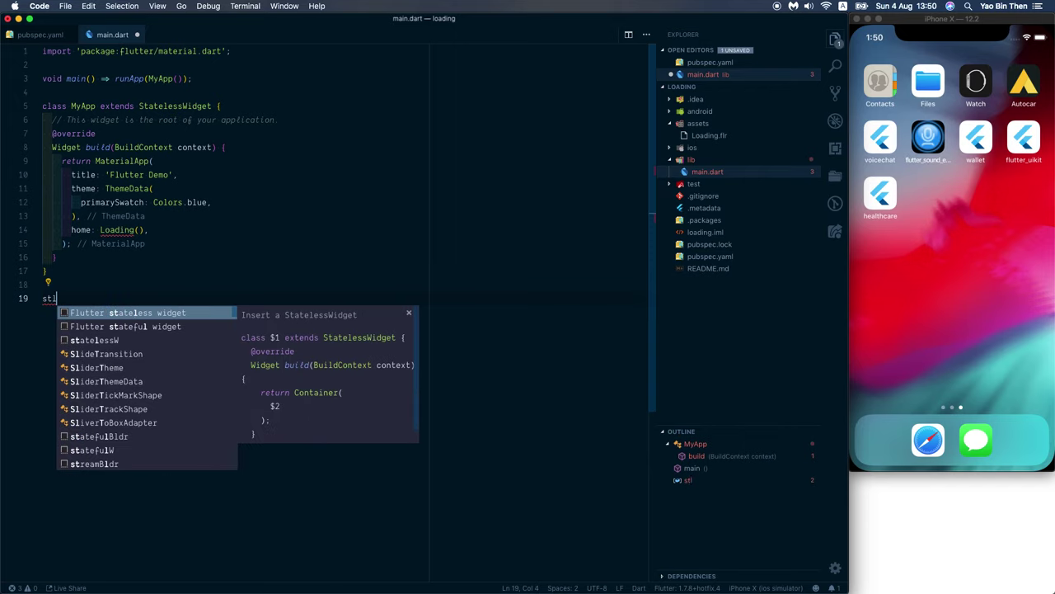
pyautogui.press('Return')
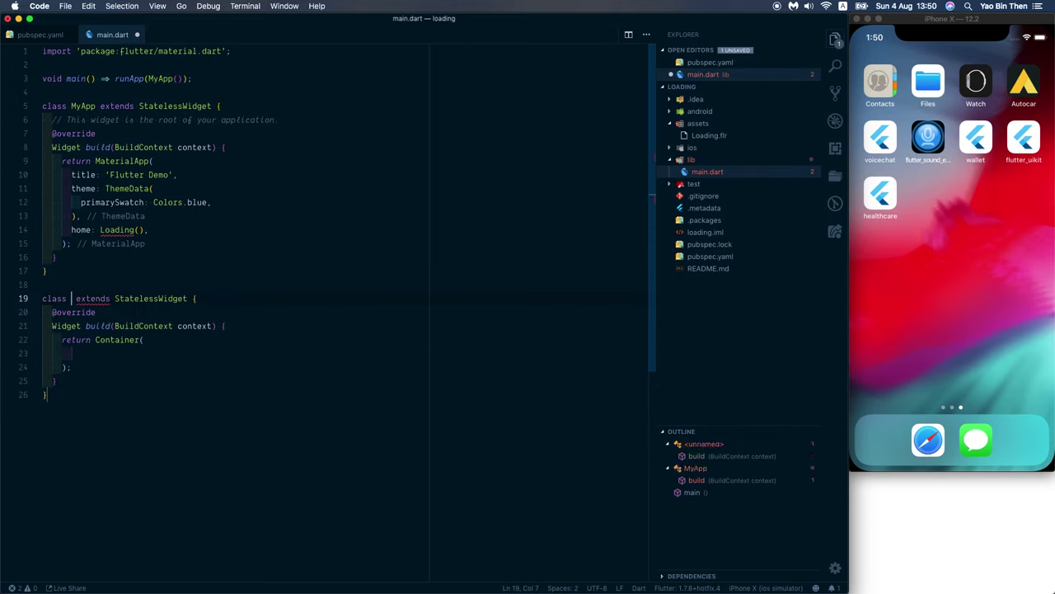
pyautogui.write('Loading')
pyautogui.press('Tab')
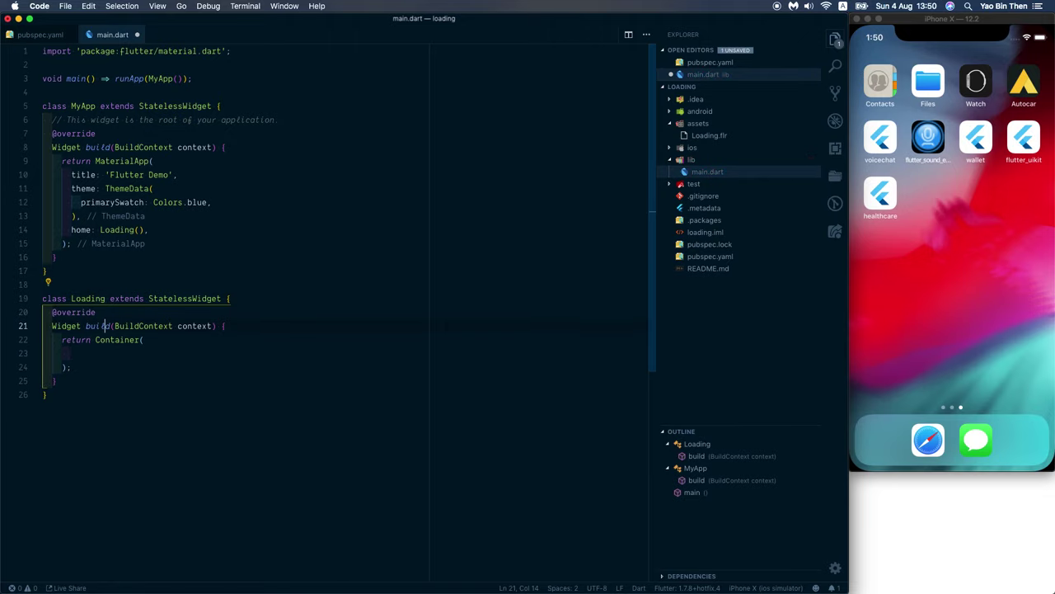
pyautogui.press('Tab')
# Step: Replace the returned Container with a Scaffold whose backgroundColor is Colors.blueGrey
pyautogui.click(140, 340)
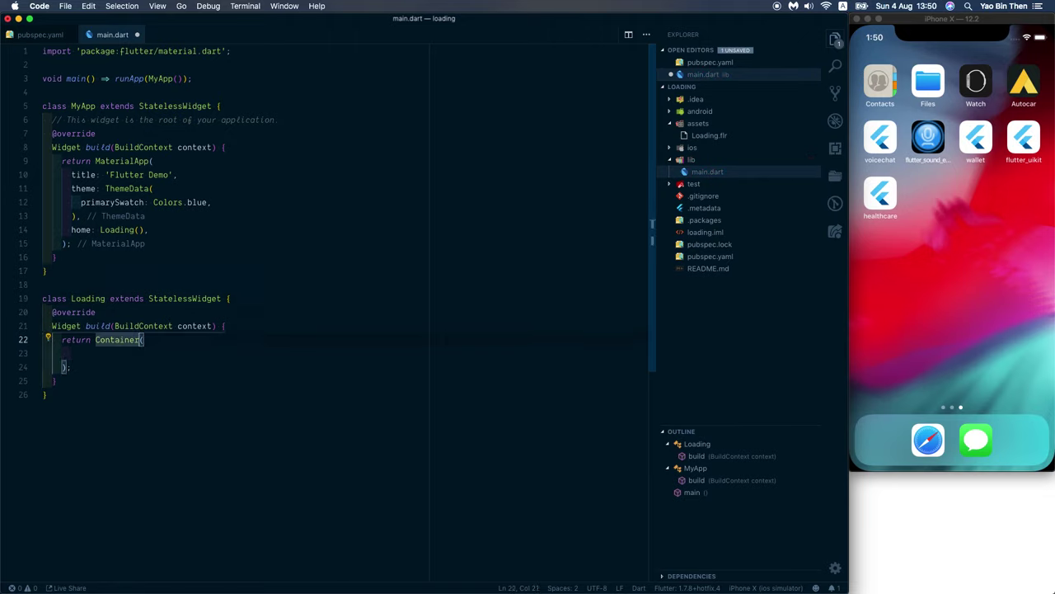
pyautogui.press('BackSpace')
pyautogui.press('BackSpace')
pyautogui.press('BackSpace')
pyautogui.press('BackSpace')
pyautogui.press('BackSpace')
pyautogui.press('BackSpace')
pyautogui.press('BackSpace')
pyautogui.press('BackSpace')
pyautogui.press('BackSpace')
pyautogui.write('Scaf')
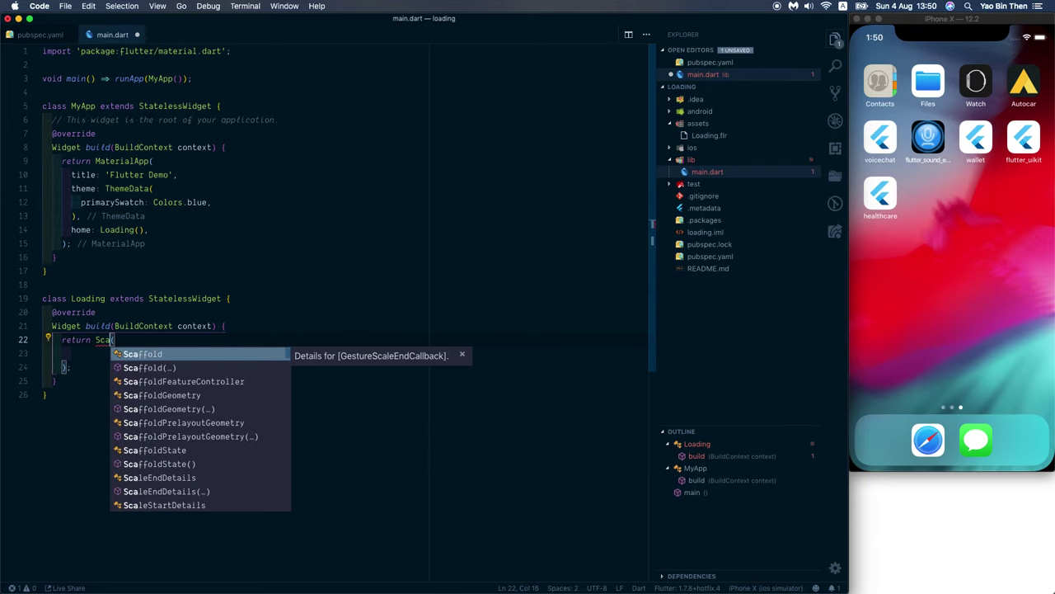
pyautogui.press('Tab')
pyautogui.press('Return')
pyautogui.write('ba')
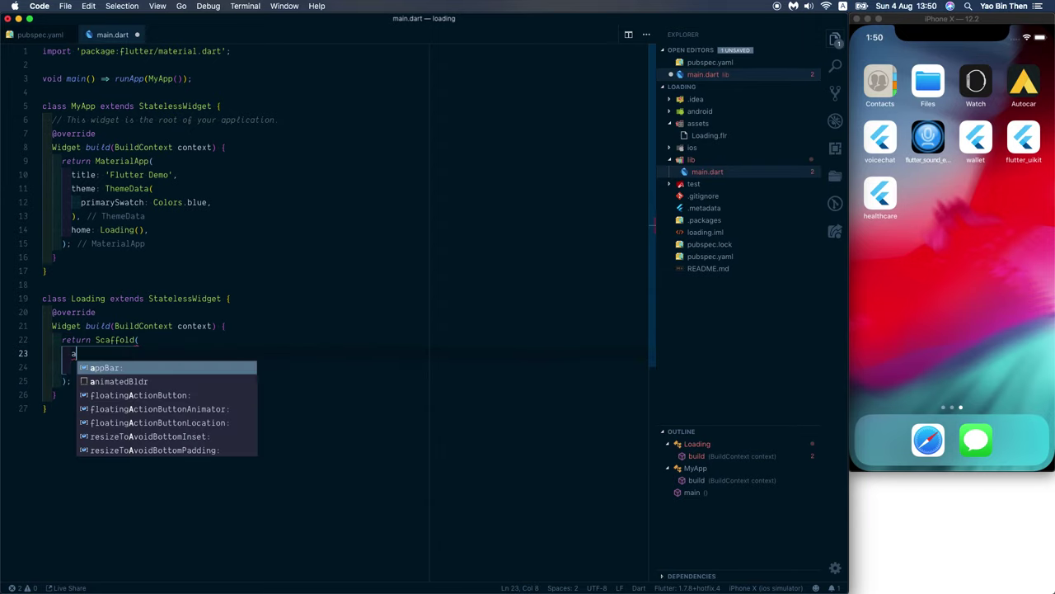
pyautogui.press('Tab')
pyautogui.write('Colors.')
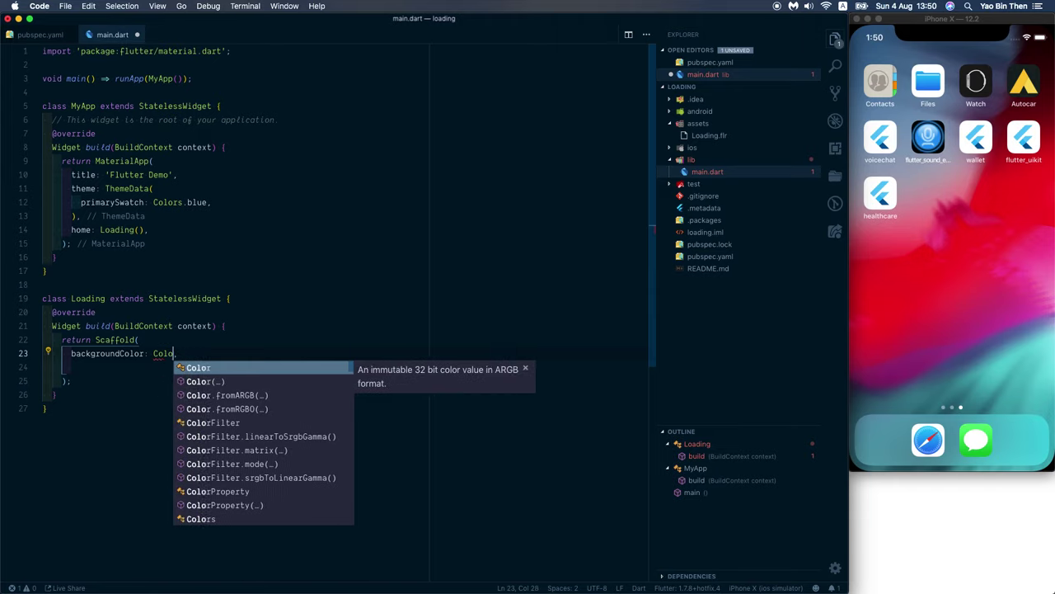
pyautogui.write('blueG')
pyautogui.press('Tab')
pyautogui.write(',')
pyautogui.press('Return')
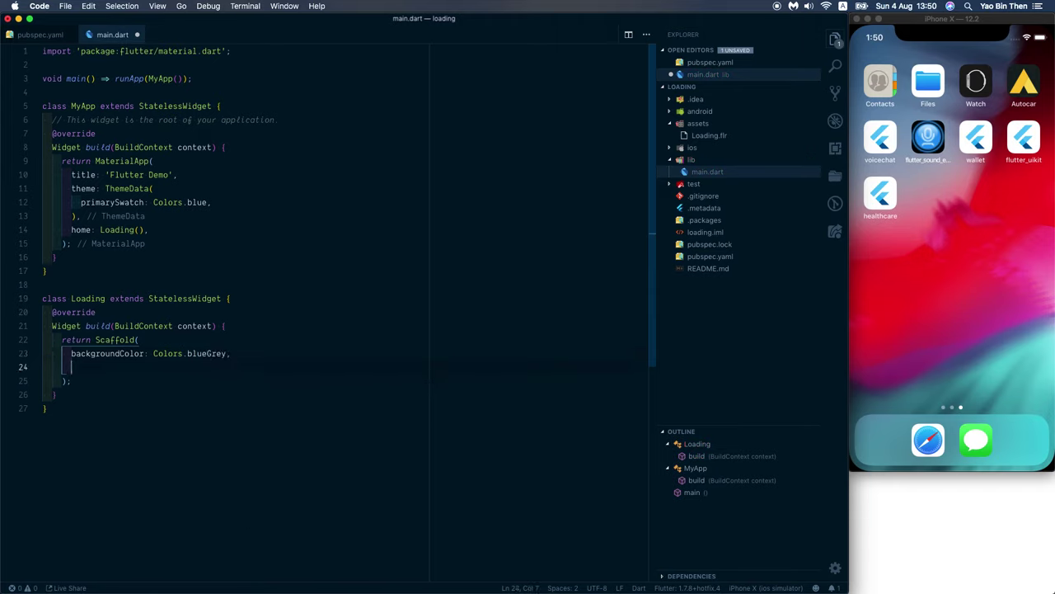
# Step: Give the Scaffold a body with a Center widget as its child
pyautogui.write('bod')
pyautogui.press('Tab')
pyautogui.write('Contain')
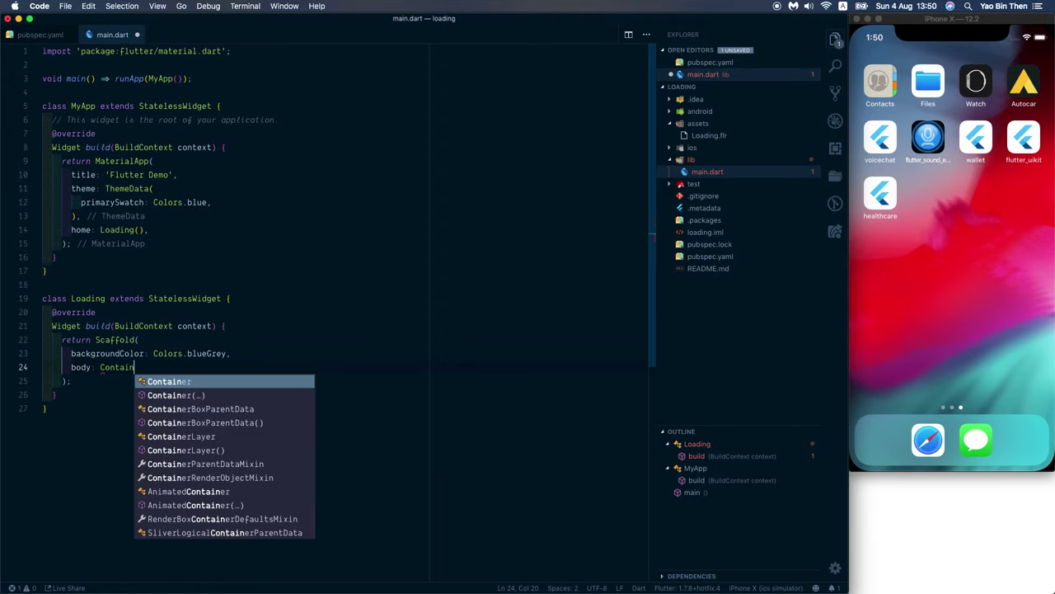
pyautogui.press('Tab')
pyautogui.press('Tab')
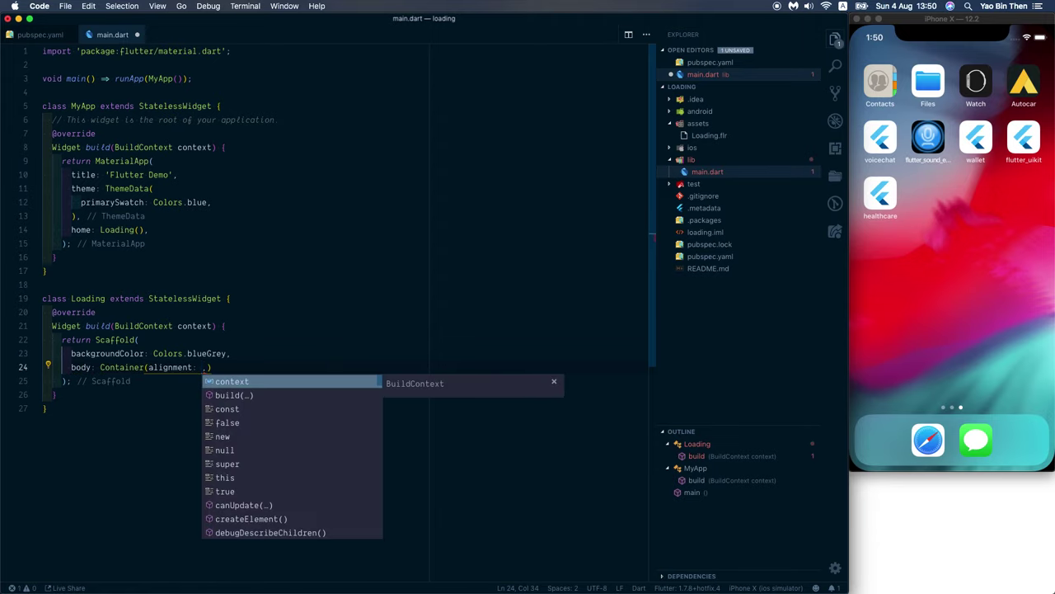
pyautogui.press('Escape')
pyautogui.press('BackSpace')
pyautogui.press('BackSpace')
pyautogui.press('BackSpace')
pyautogui.press('BackSpace')
pyautogui.press('BackSpace')
pyautogui.press('BackSpace')
pyautogui.press('BackSpace')
pyautogui.press('BackSpace')
pyautogui.press('BackSpace')
pyautogui.press('BackSpace')
pyautogui.press('BackSpace')
pyautogui.write('(')
pyautogui.press('Tab')
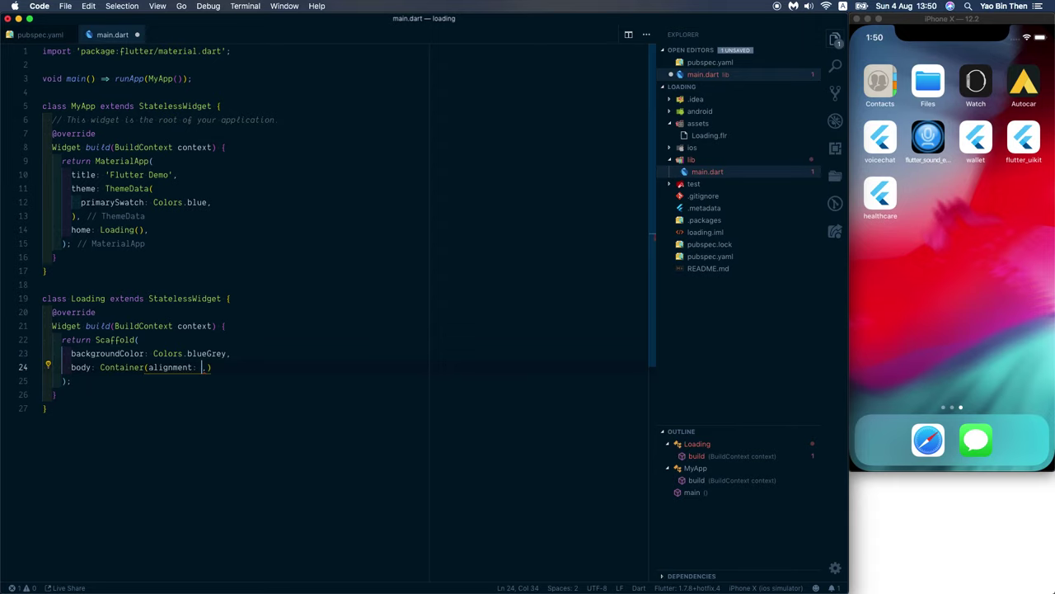
pyautogui.press('BackSpace')
pyautogui.press('BackSpace')
pyautogui.press('BackSpace')
pyautogui.press('BackSpace')
pyautogui.press('BackSpace')
pyautogui.press('BackSpace')
pyautogui.press('BackSpace')
pyautogui.press('BackSpace')
pyautogui.press('BackSpace')
pyautogui.press('BackSpace')
pyautogui.press('BackSpace')
pyautogui.write('child')
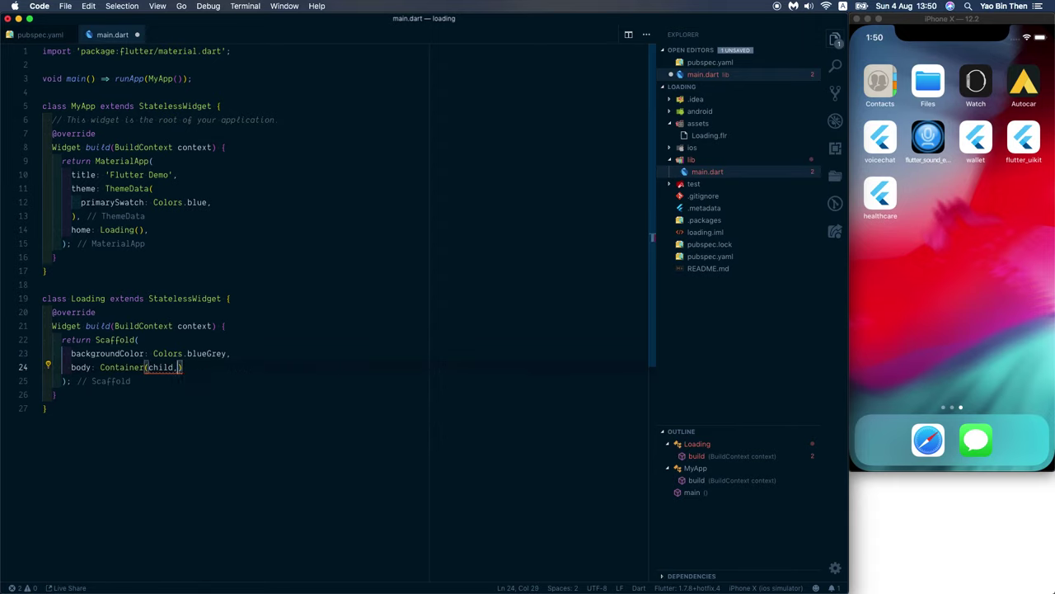
pyautogui.write(' Cen')
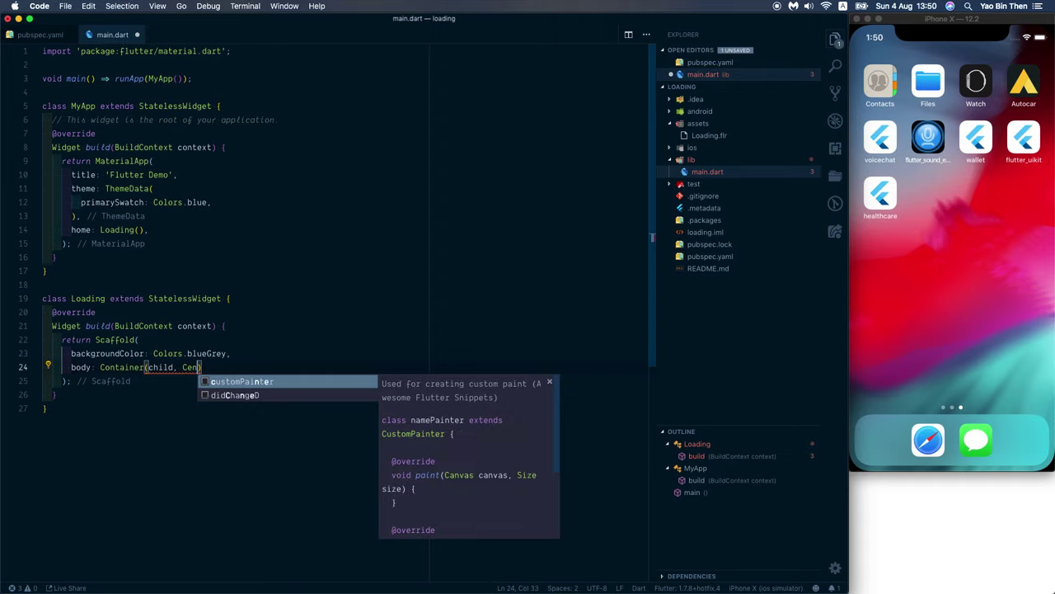
pyautogui.write('ter')
pyautogui.press('BackSpace')
pyautogui.press('BackSpace')
pyautogui.press('BackSpace')
pyautogui.press('BackSpace')
pyautogui.press('BackSpace')
pyautogui.press('BackSpace')
pyautogui.press('BackSpace')
pyautogui.press('BackSpace')
pyautogui.write(': Center')
pyautogui.press('Return')
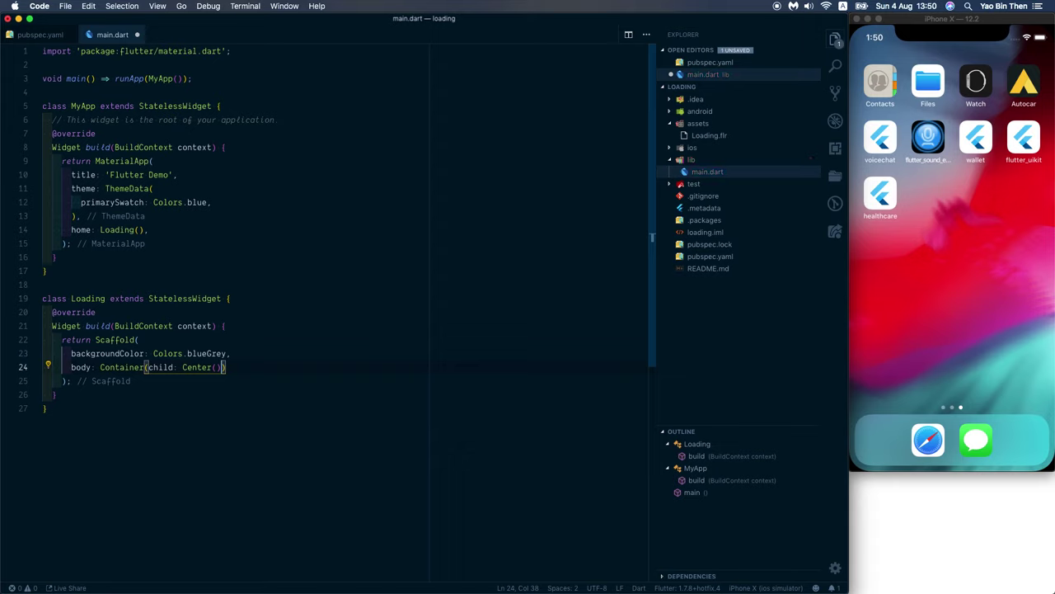
# Step: Make a FlareActor the Center's child, adding the flare_actor.dart import
pyautogui.press('Left')
pyautogui.write('child:')
pyautogui.press('Return')
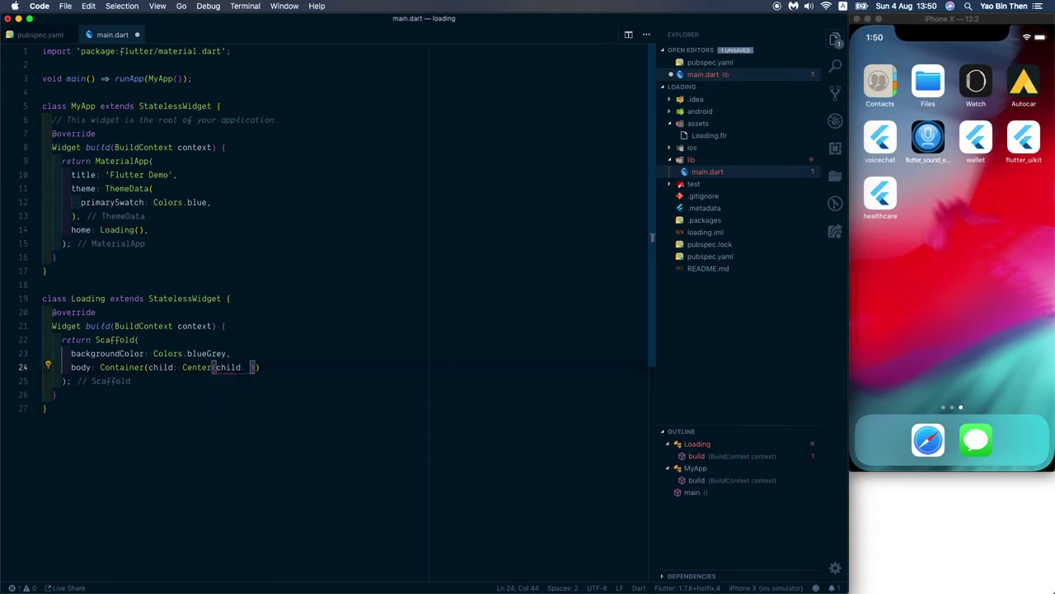
pyautogui.write('FlareA')
pyautogui.press('Return')
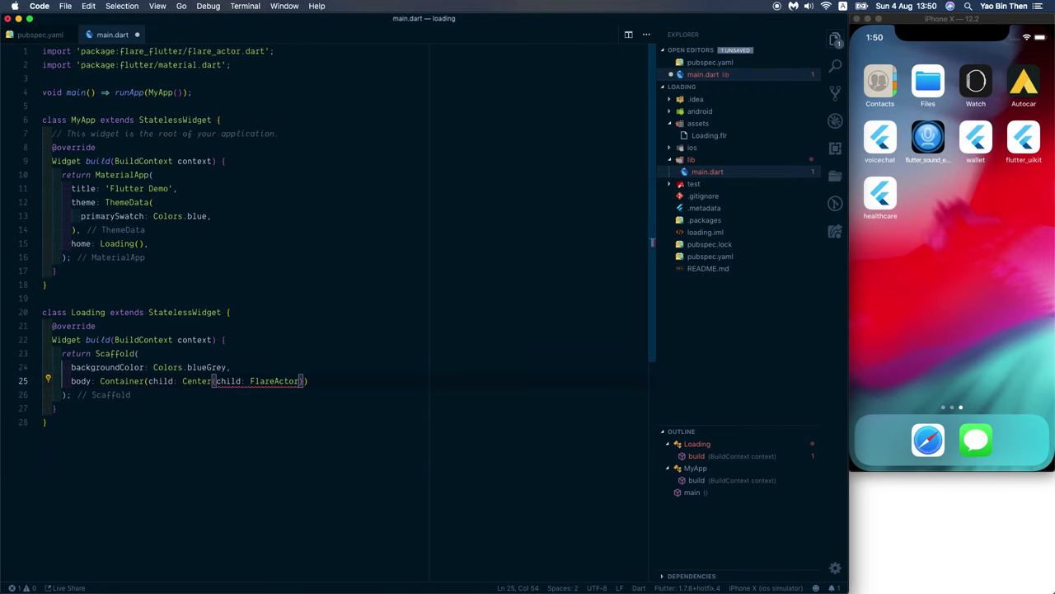
# Step: Point the FlareActor at 'assets/Loading.flr' with animation 'Idle' and save
pyautogui.write("('assets")
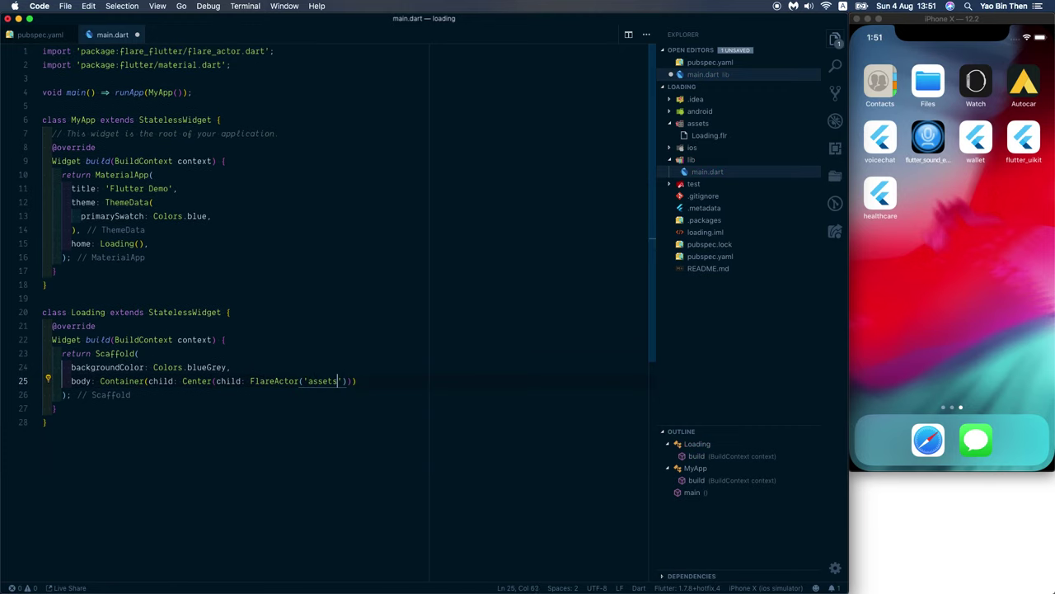
pyautogui.write("/Loading.flr', a")
pyautogui.write('nimation')
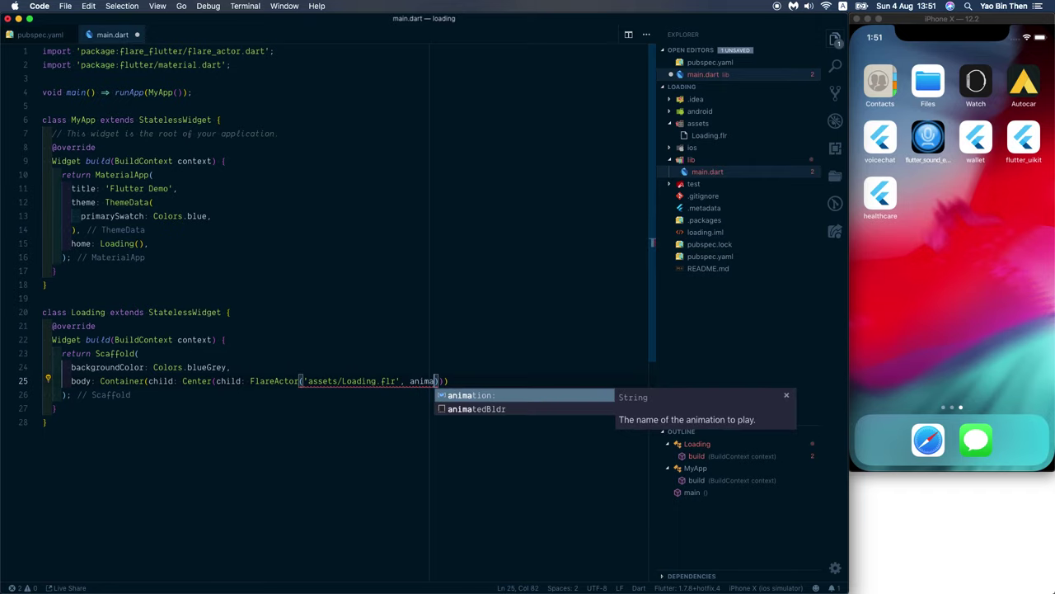
pyautogui.press('Return')
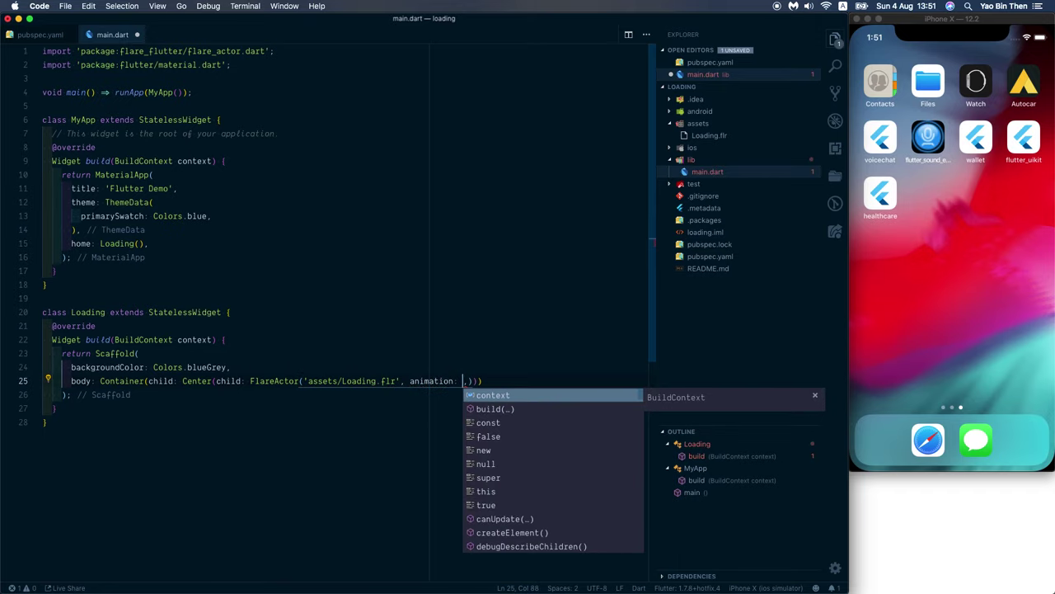
pyautogui.write("'Idle'")
pyautogui.press('Right')
pyautogui.write('),')
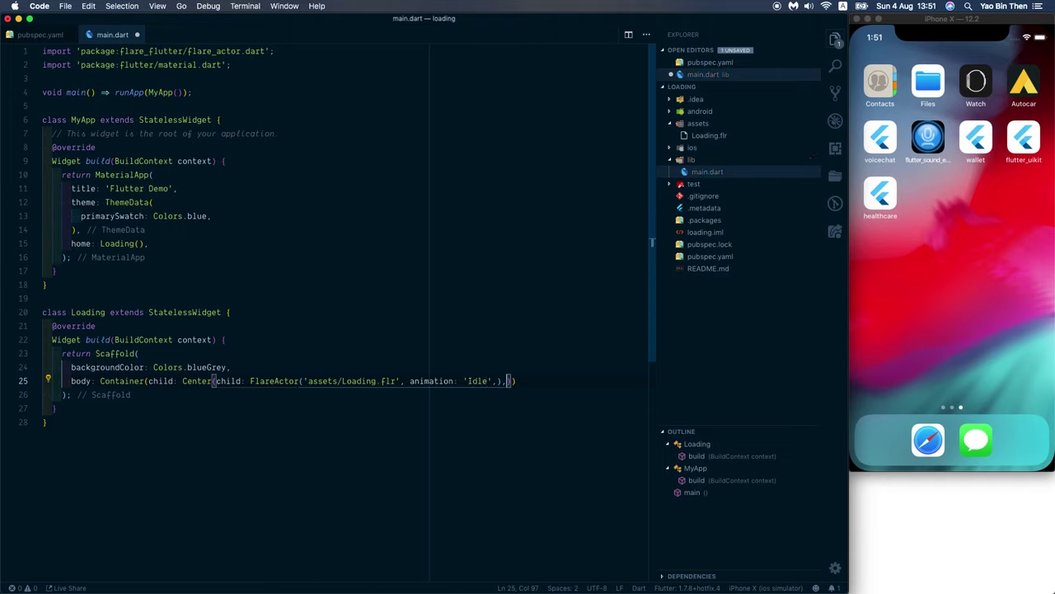
pyautogui.write('),')
pyautogui.press('super+s')
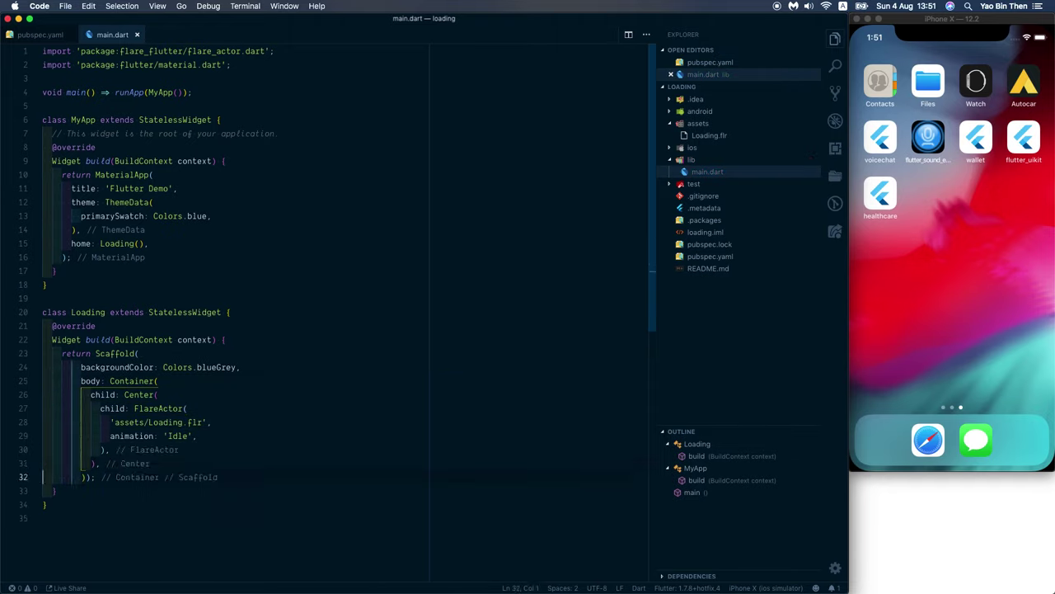
# Step: Add a trailing comma on line 32 and save to reformat the code
pyautogui.click(88, 476)
pyautogui.write(',')
pyautogui.press('super+s')
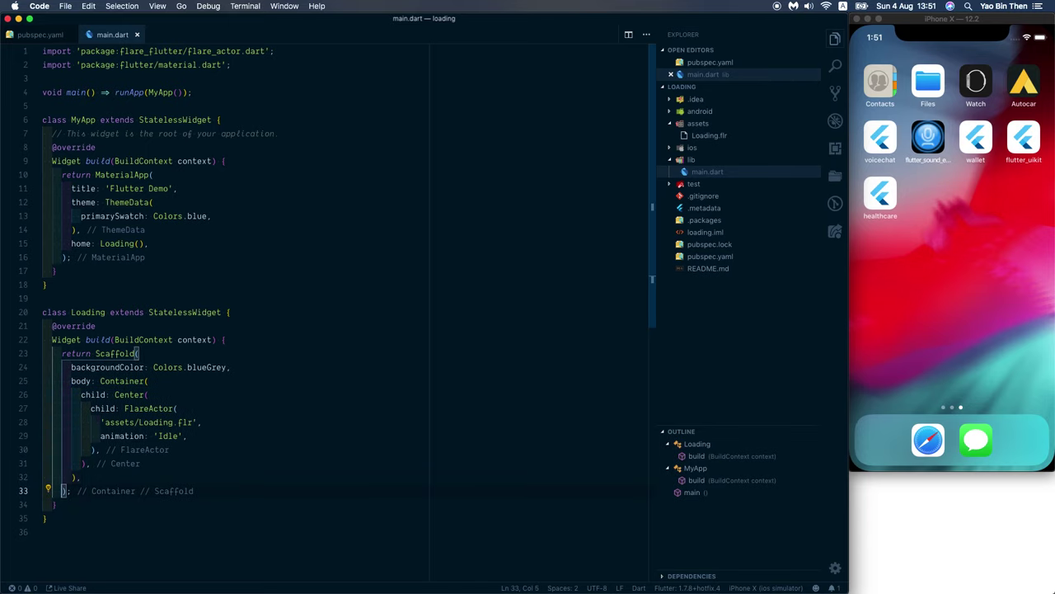
# Step: Below the Loading class, start a LoadingController class that extends FlareControls
pyautogui.click(277, 315)
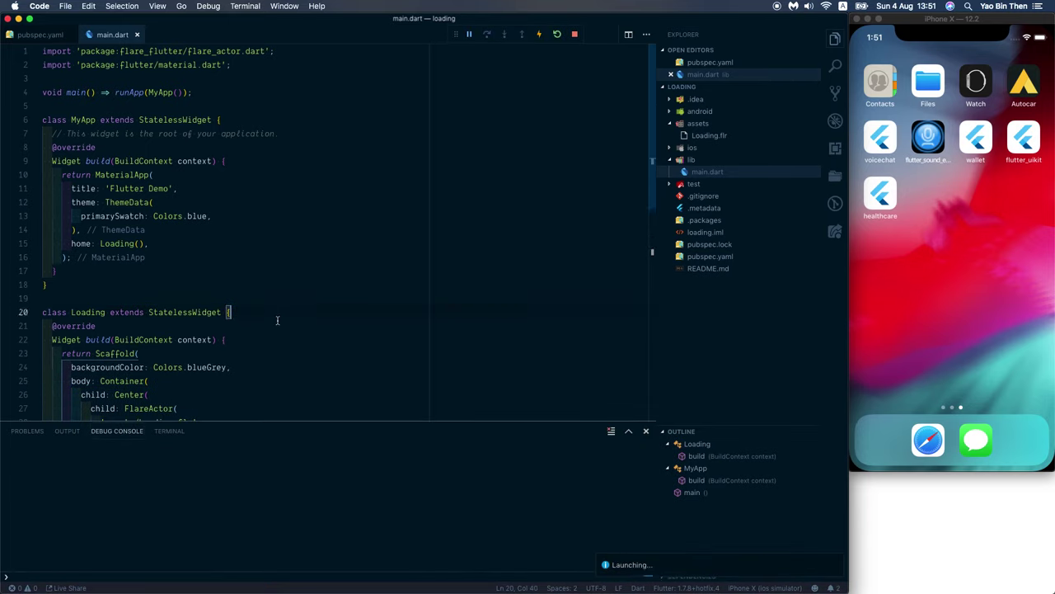
pyautogui.scroll(-3, 277, 322)
pyautogui.scroll(-2, 277, 321)
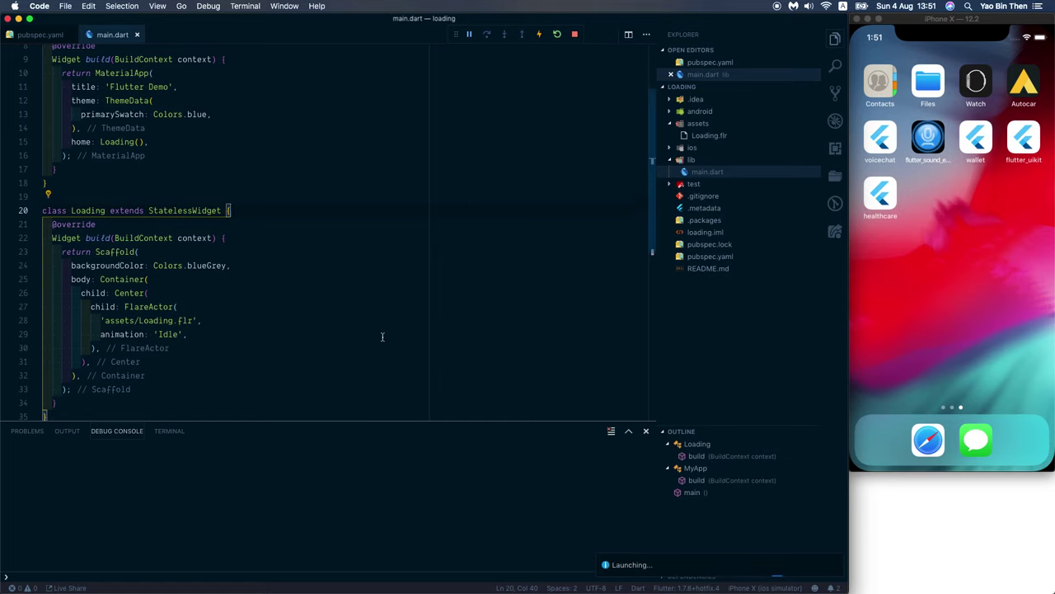
pyautogui.click(302, 398)
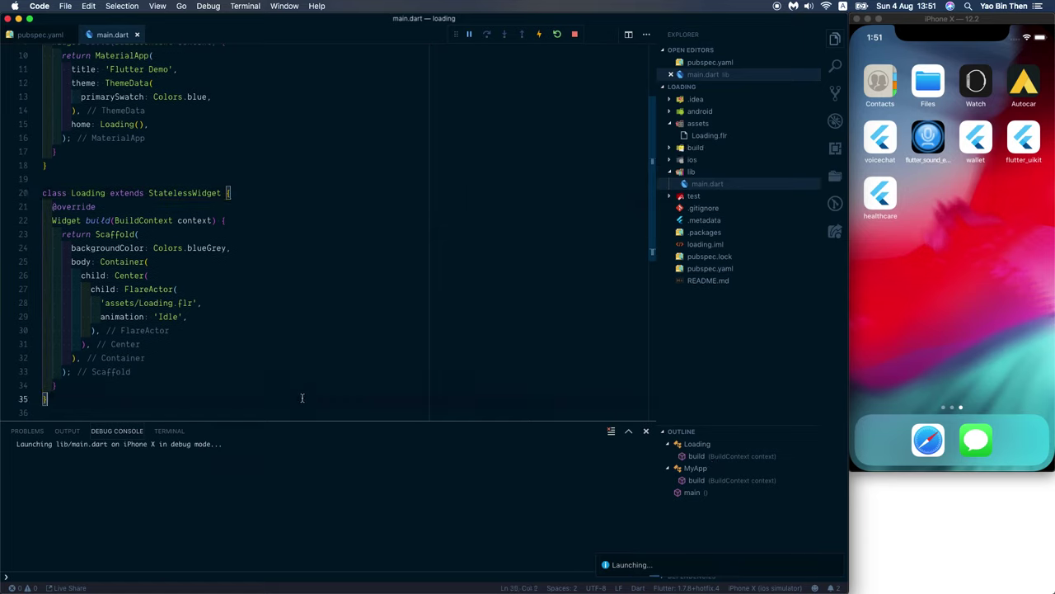
pyautogui.press('Return')
pyautogui.press('Return')
pyautogui.write('class LoadingContro')
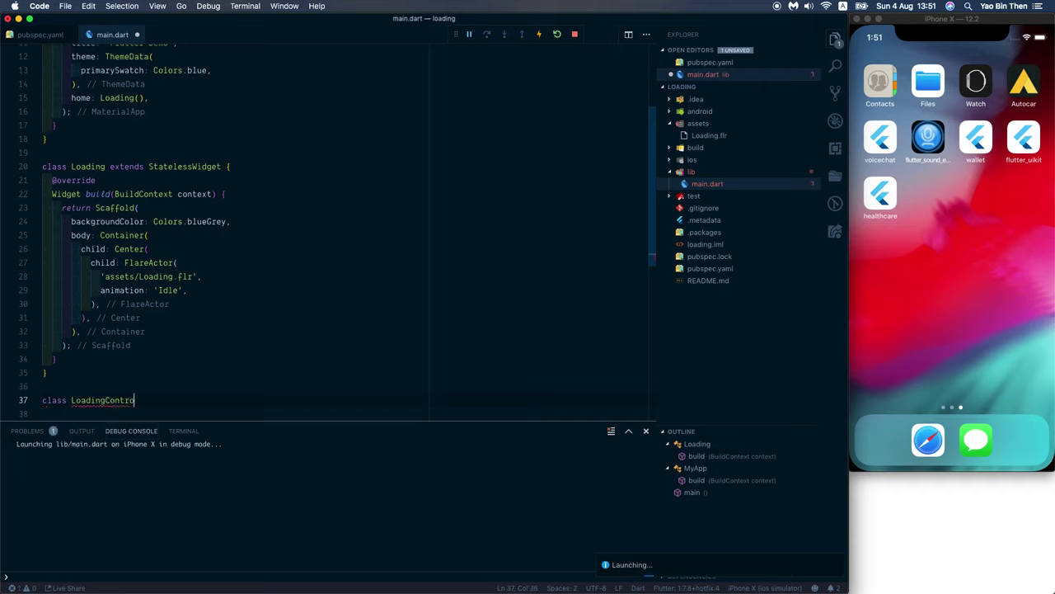
pyautogui.write('ller exten')
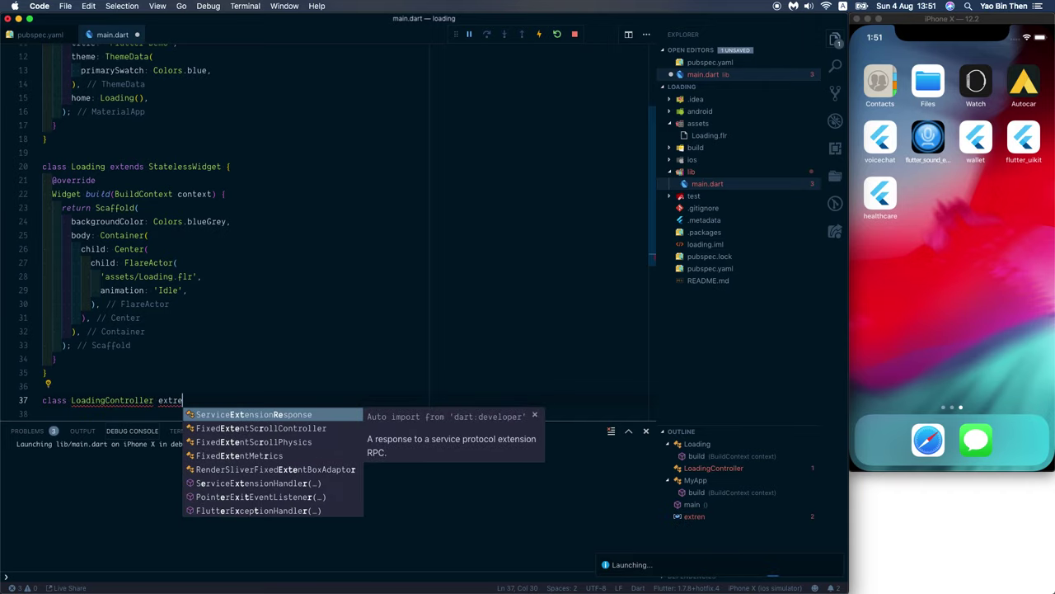
pyautogui.write('ds FlareCont')
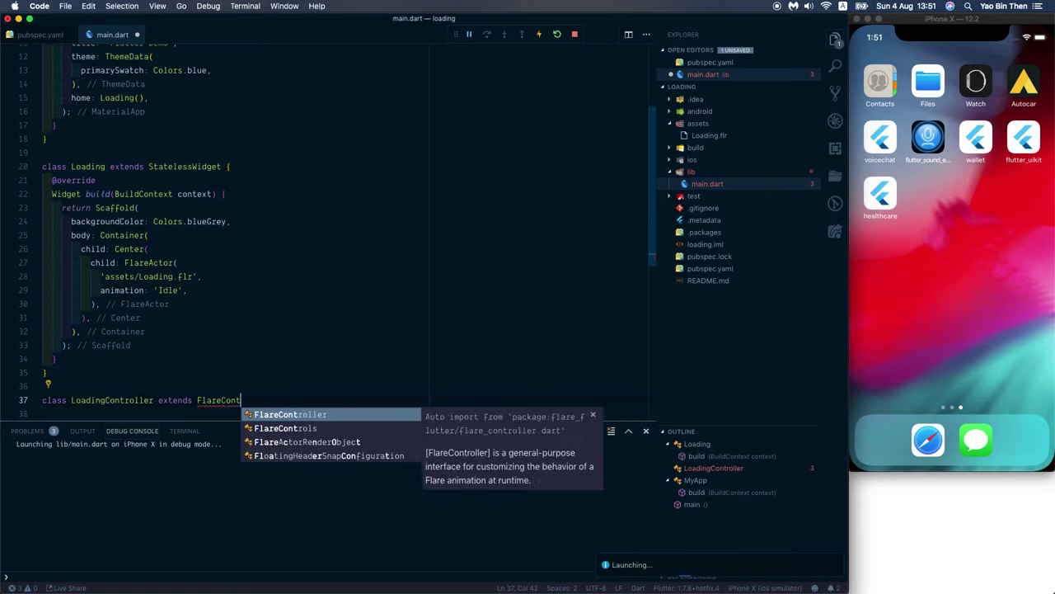
pyautogui.press('Down')
pyautogui.press('Return')
pyautogui.write('{')
pyautogui.press('Return')
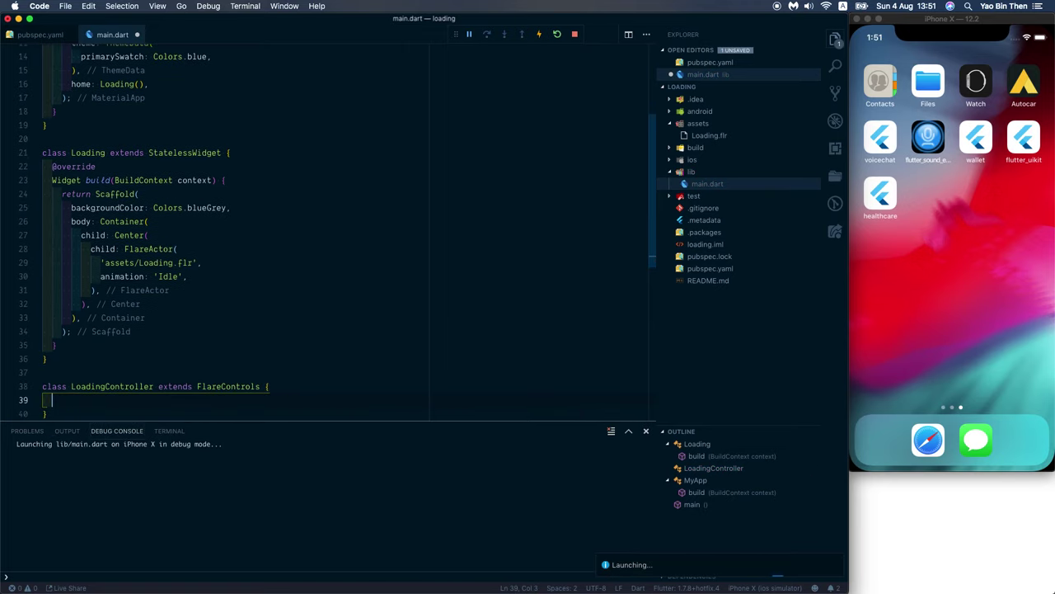
pyautogui.write('@ov')
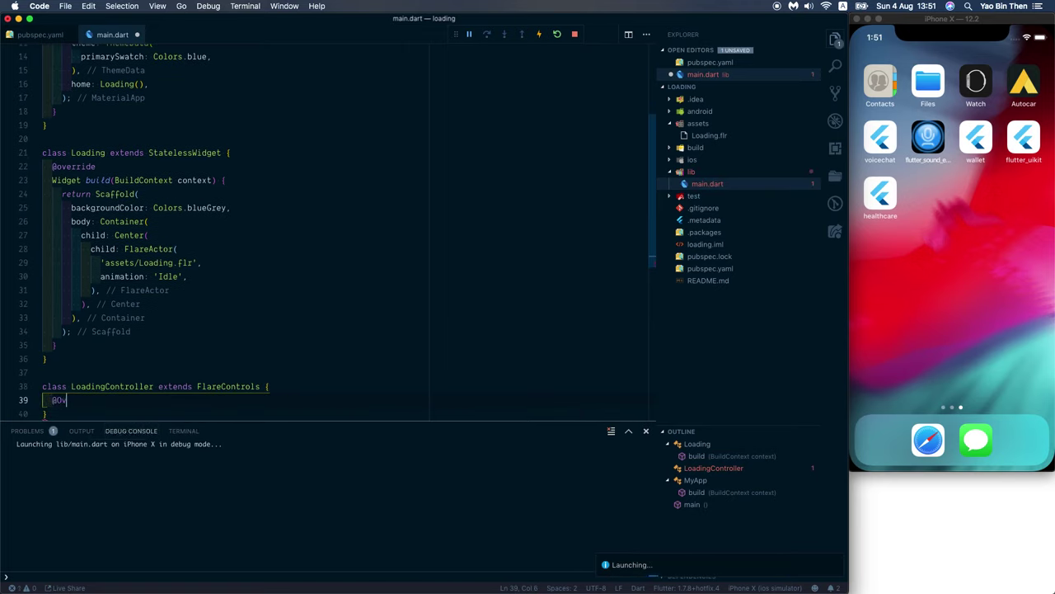
pyautogui.press('BackSpace')
pyautogui.press('BackSpace')
pyautogui.press('BackSpace')
pyautogui.write('ini')
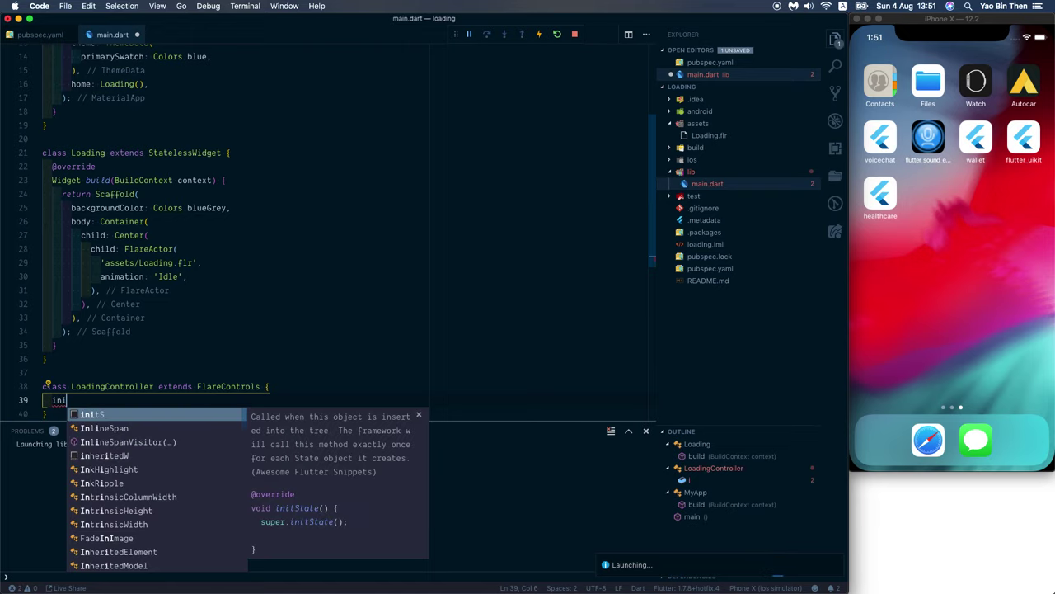
pyautogui.write('tialize')
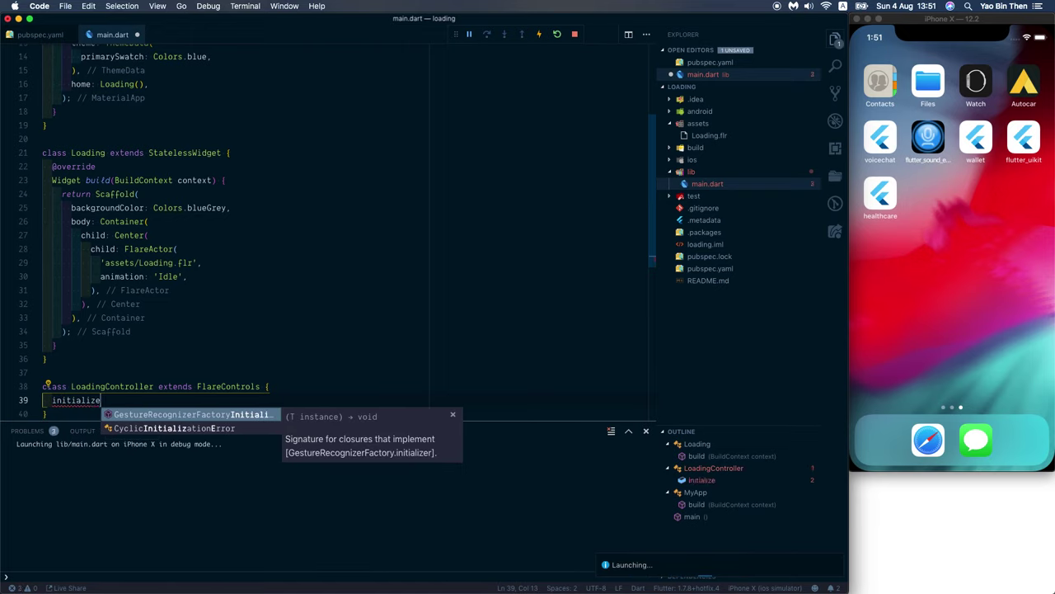
pyautogui.hotkey('alt', 'BackSpace')
pyautogui.write('@')
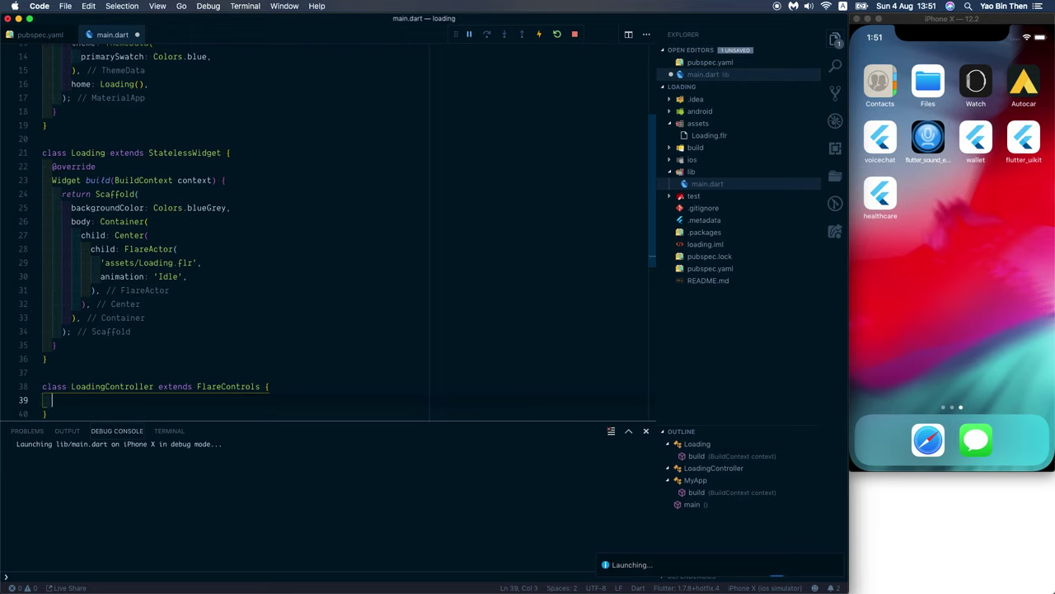
pyautogui.write('override')
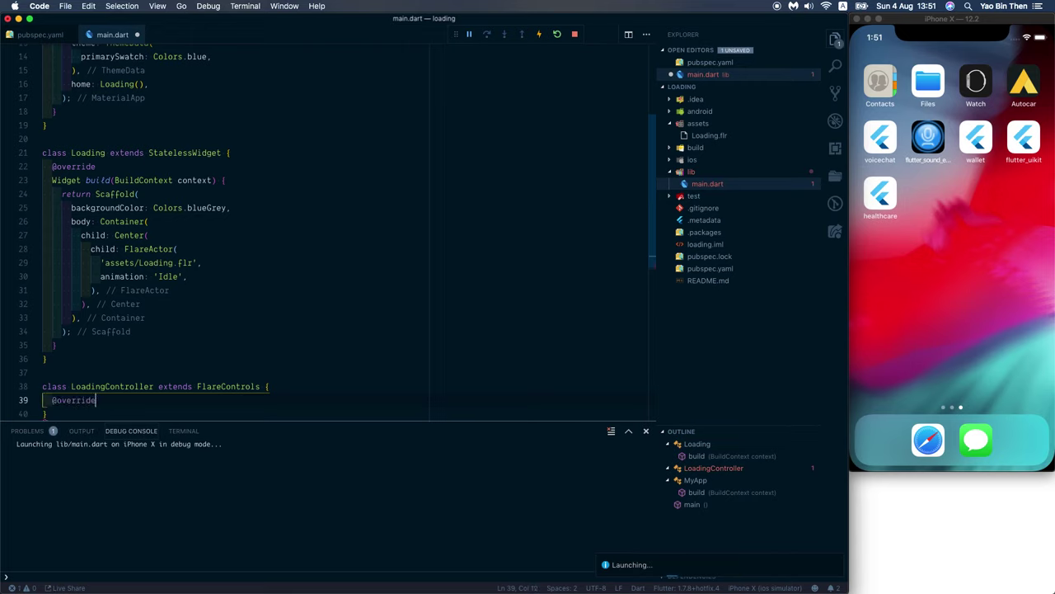
pyautogui.press('Return')
pyautogui.write('ini')
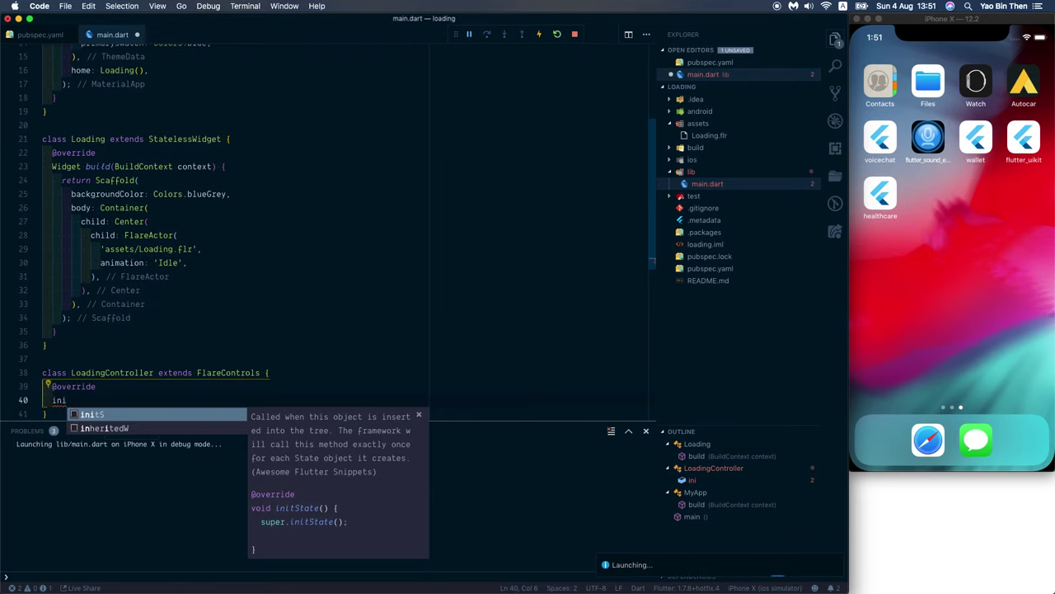
pyautogui.write('tialize()')
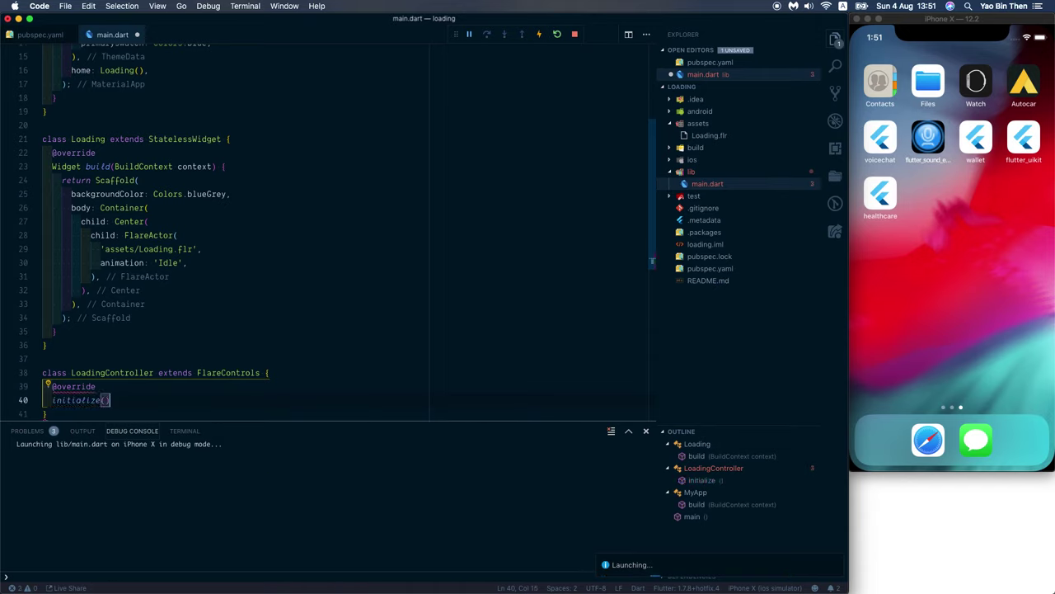
pyautogui.write(' {')
pyautogui.press('Return')
pyautogui.press('Up')
pyautogui.press('Right')
pyautogui.press('Right')
pyautogui.press('Right')
pyautogui.press('Right')
pyautogui.press('Right')
pyautogui.press('Right')
pyautogui.press('Right')
pyautogui.press('Right')
pyautogui.press('Right')
pyautogui.press('Right')
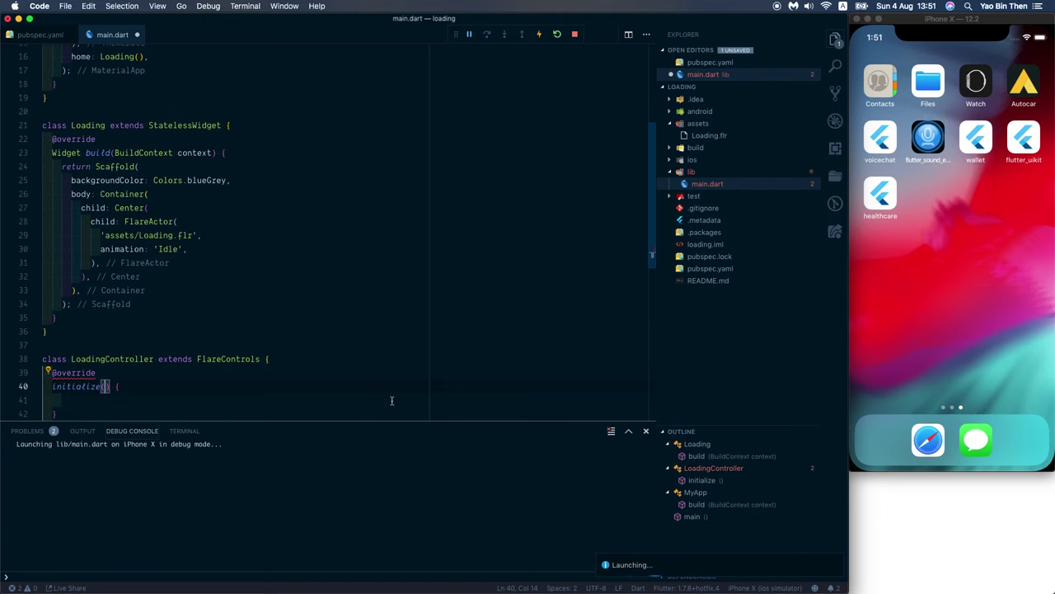
# Step: Look up the initialize method's signature in the FlareControls source, then return to main.dart
pyautogui.keyDown('super'); pyautogui.click(231, 358); pyautogui.keyUp('super')
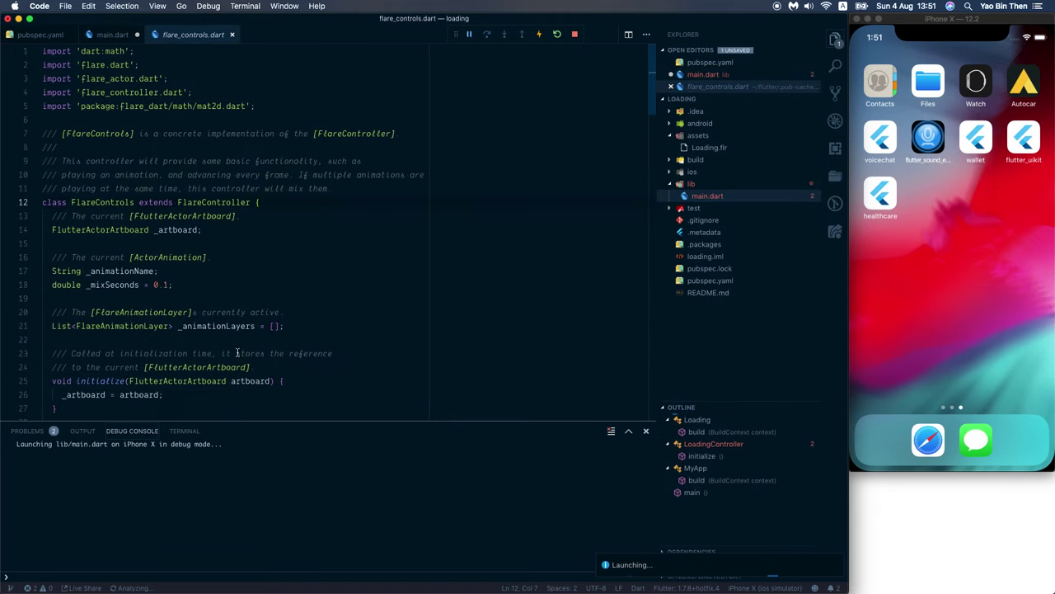
pyautogui.press('super+f')
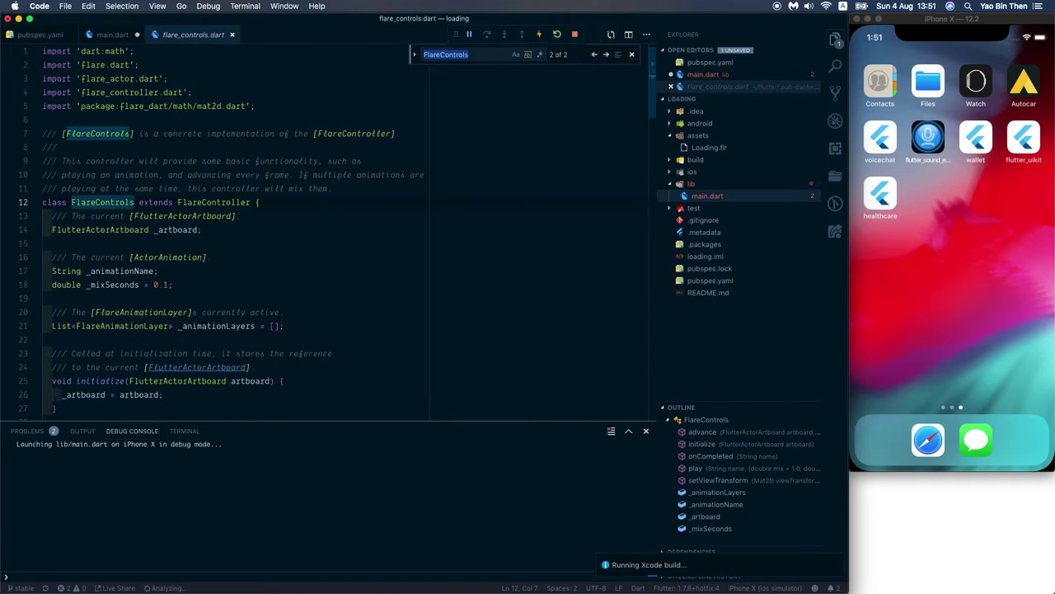
pyautogui.write('initi')
pyautogui.scroll(-1, 244, 350)
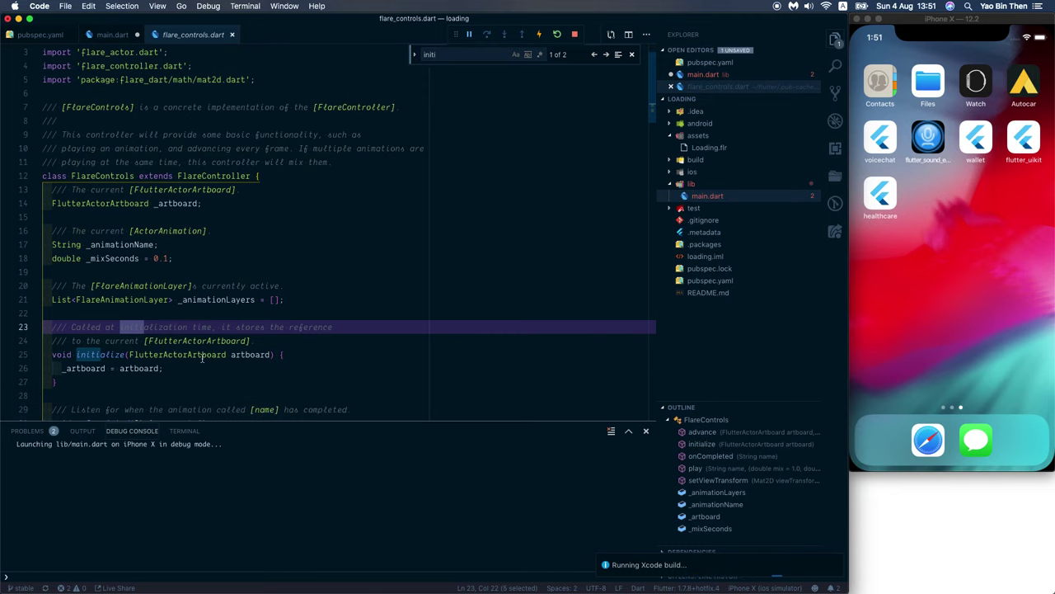
pyautogui.click(79, 355)
pyautogui.hotkey('ctrl', '-')
# Step: Change the override to void initialize(FlutterActorArtboard artboard) and delete the duplicate initialize
pyautogui.click(53, 386)
pyautogui.hotkey('ctrl', 'space')
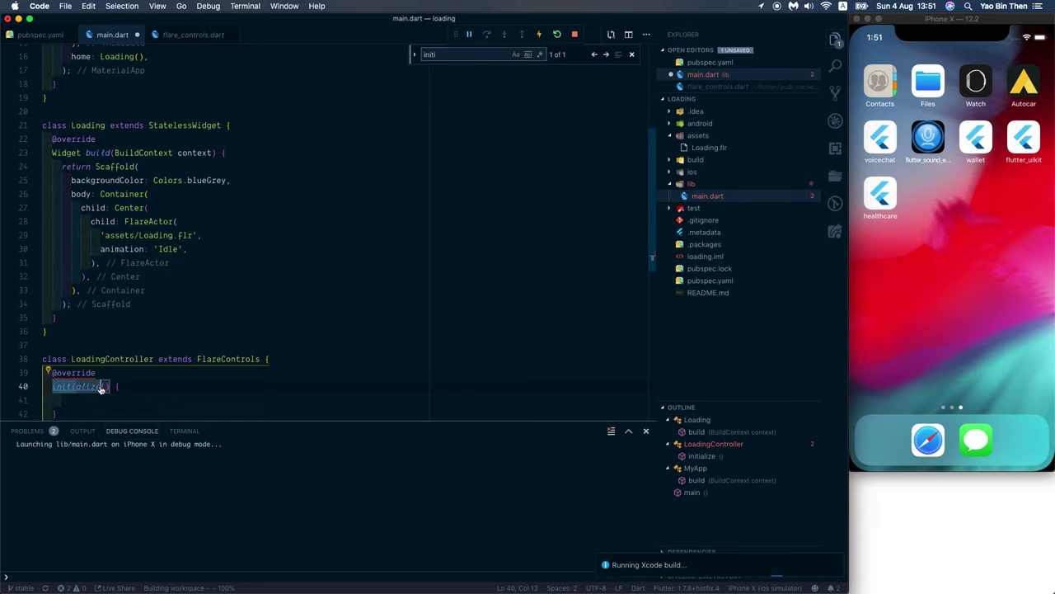
pyautogui.press('Return')
pyautogui.doubleClick(330, 386)
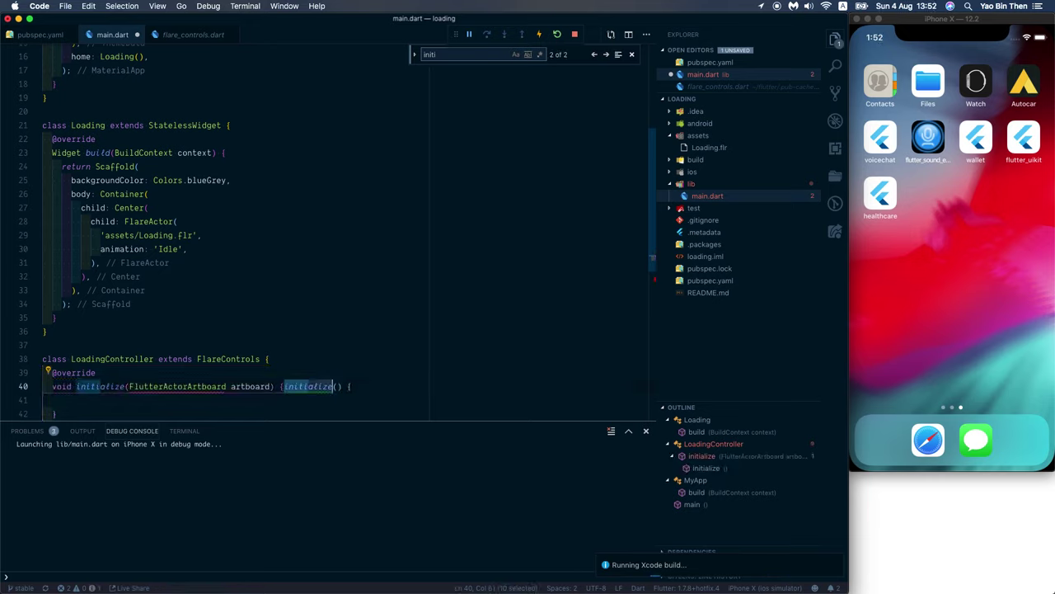
pyautogui.press('BackSpace')
# Step: Import the flare_flutter library so the FlutterActorArtboard type resolves
pyautogui.press('Delete')
pyautogui.press('Delete')
pyautogui.press('Down')
pyautogui.press('Down')
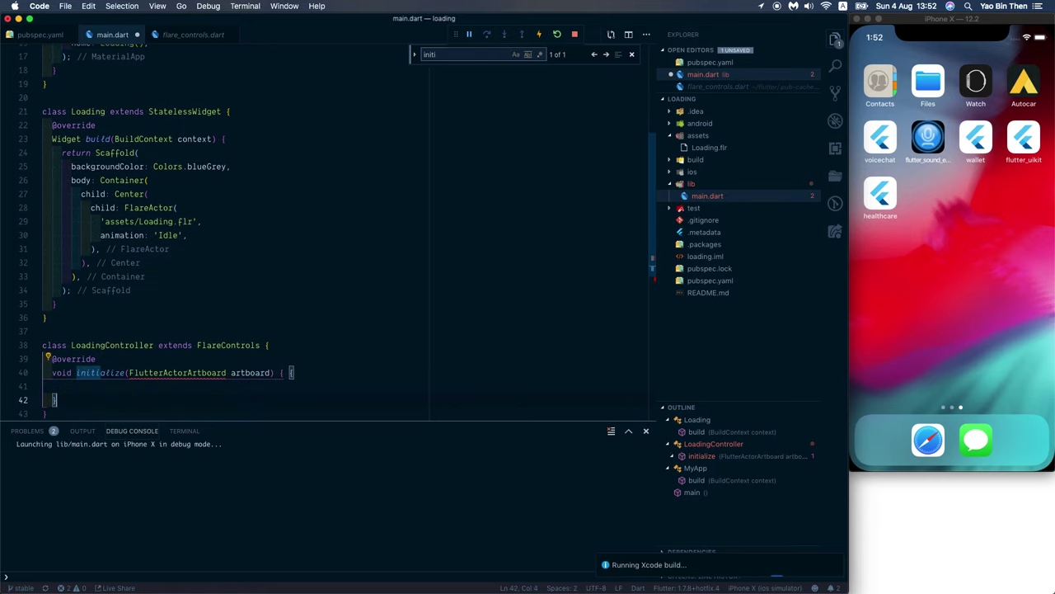
pyautogui.scroll(-3, 180, 352)
pyautogui.click(185, 233)
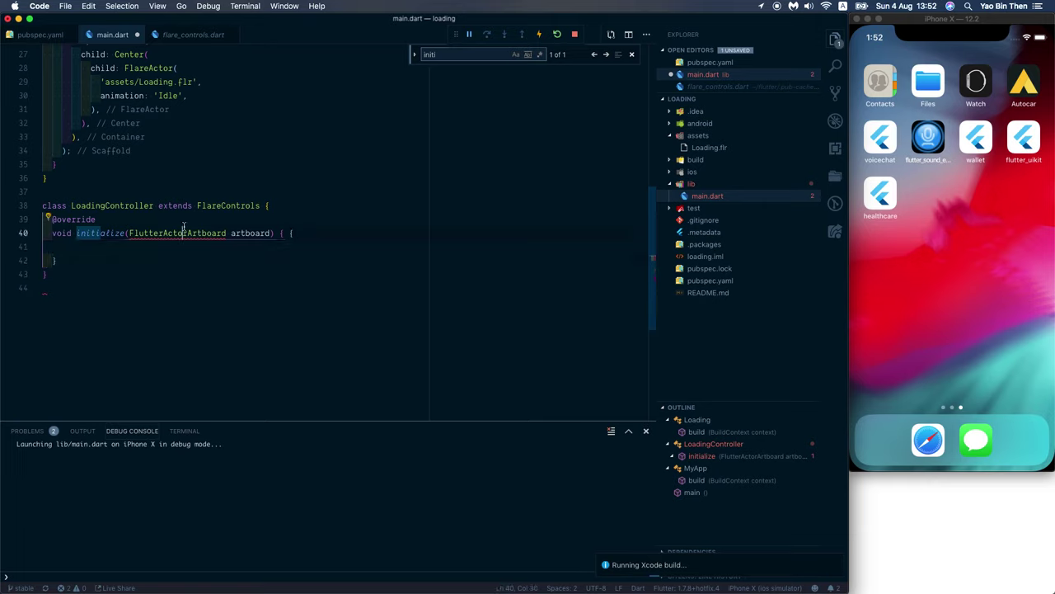
pyautogui.press('super+period')
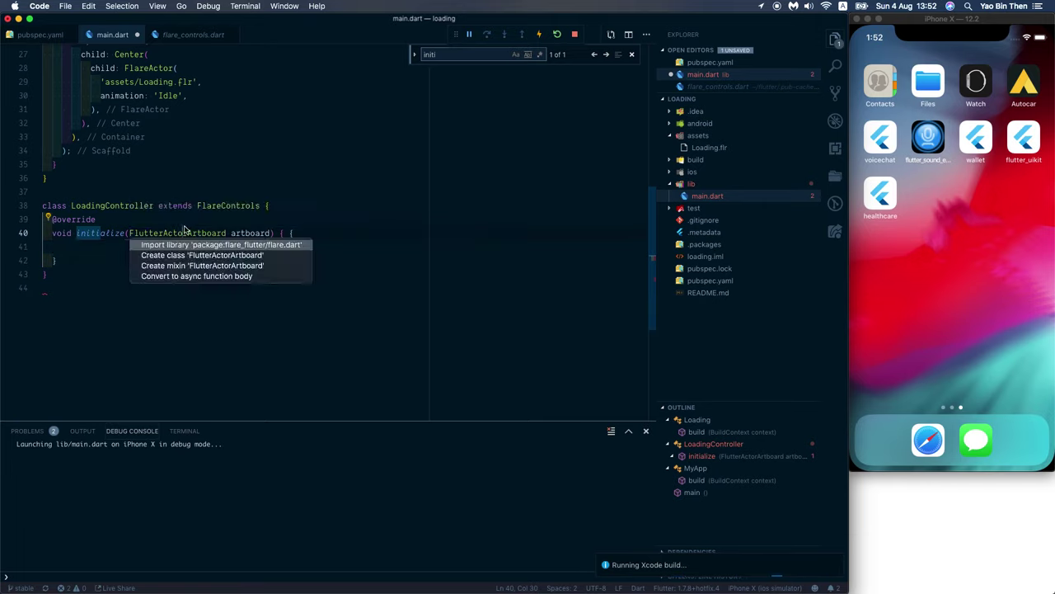
pyautogui.press('Return')
pyautogui.press('Down')
pyautogui.press('Down')
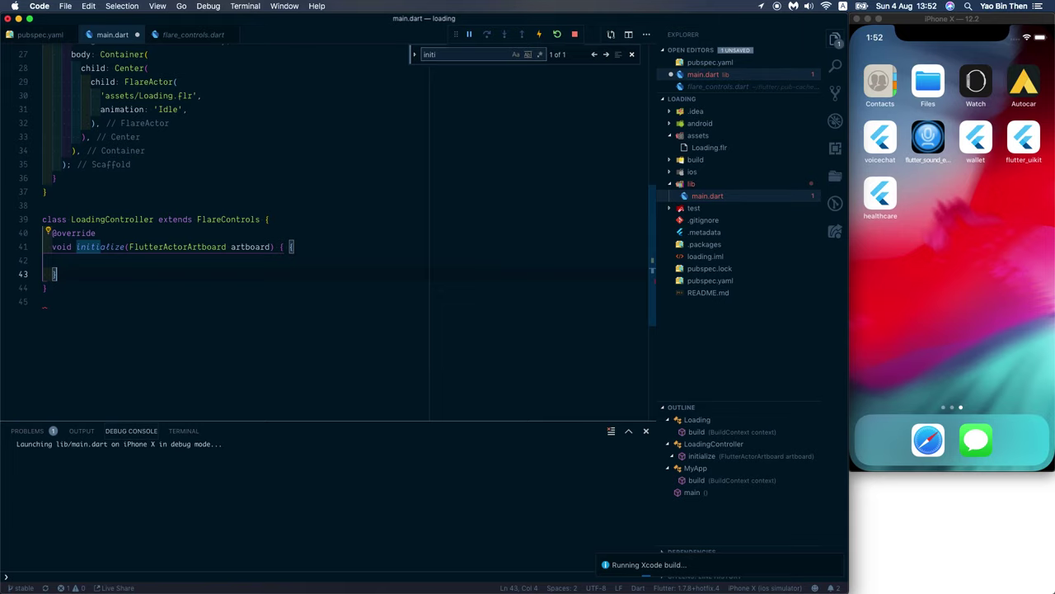
pyautogui.press('Return')
pyautogui.press('Return')
pyautogui.write('@override')
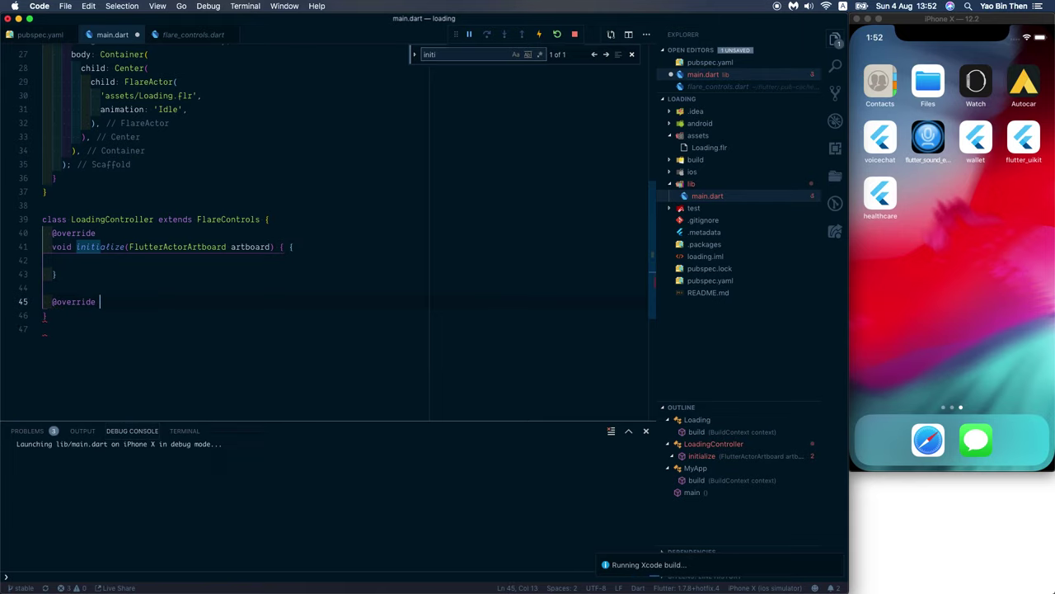
pyautogui.keyDown('super'); pyautogui.click(232, 219); pyautogui.keyUp('super')
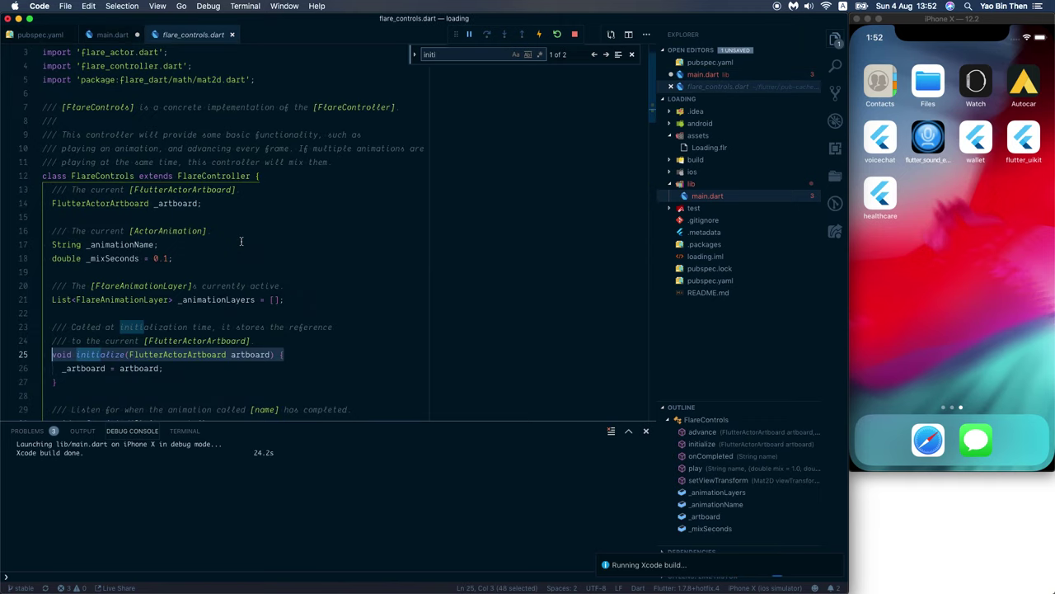
pyautogui.press('super+f')
pyautogui.write('advan')
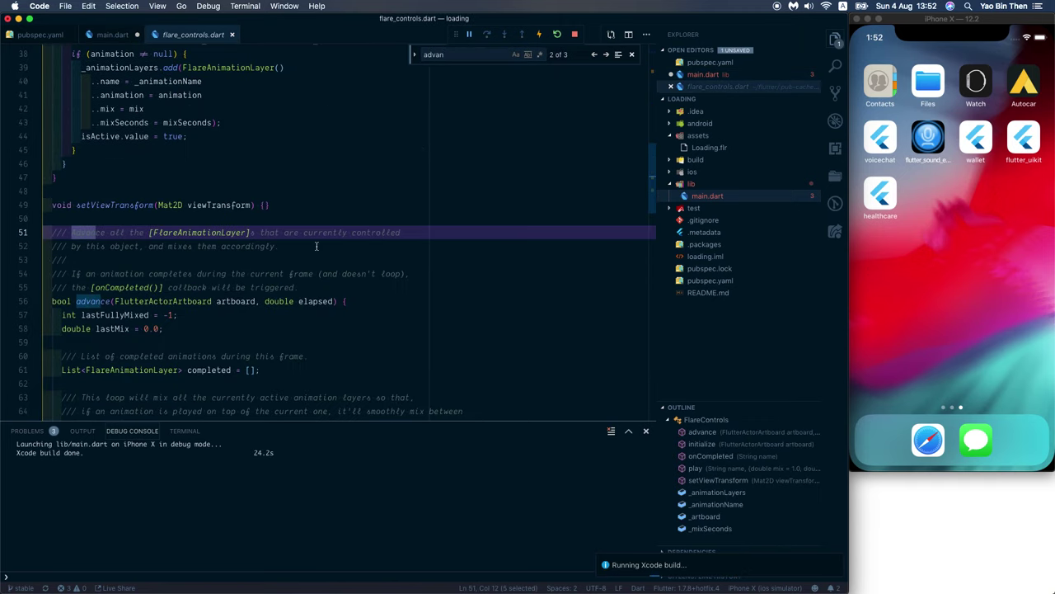
pyautogui.hotkey('ctrl', '-')
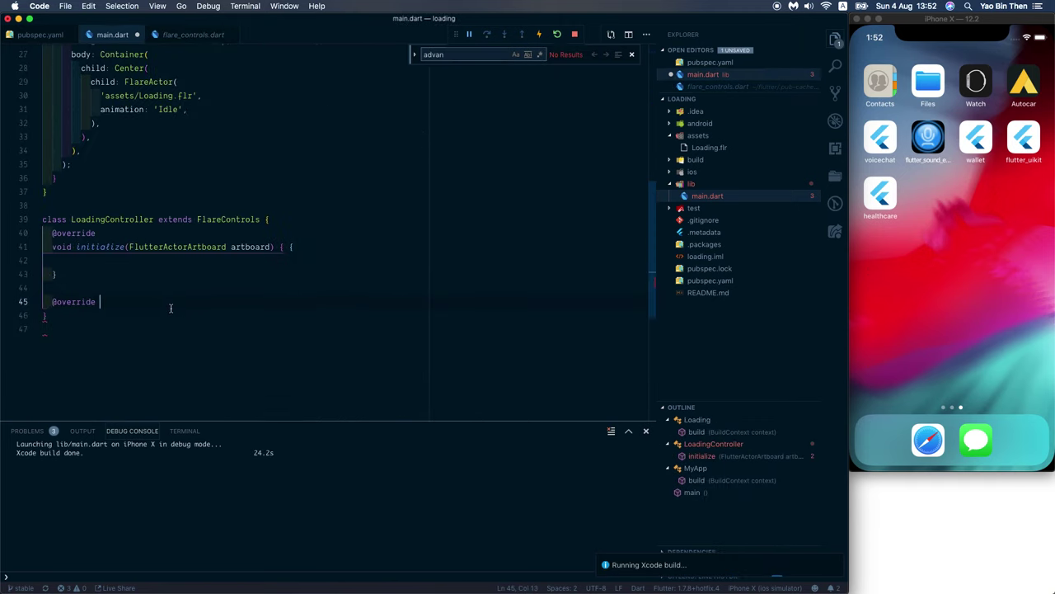
pyautogui.press('Return')
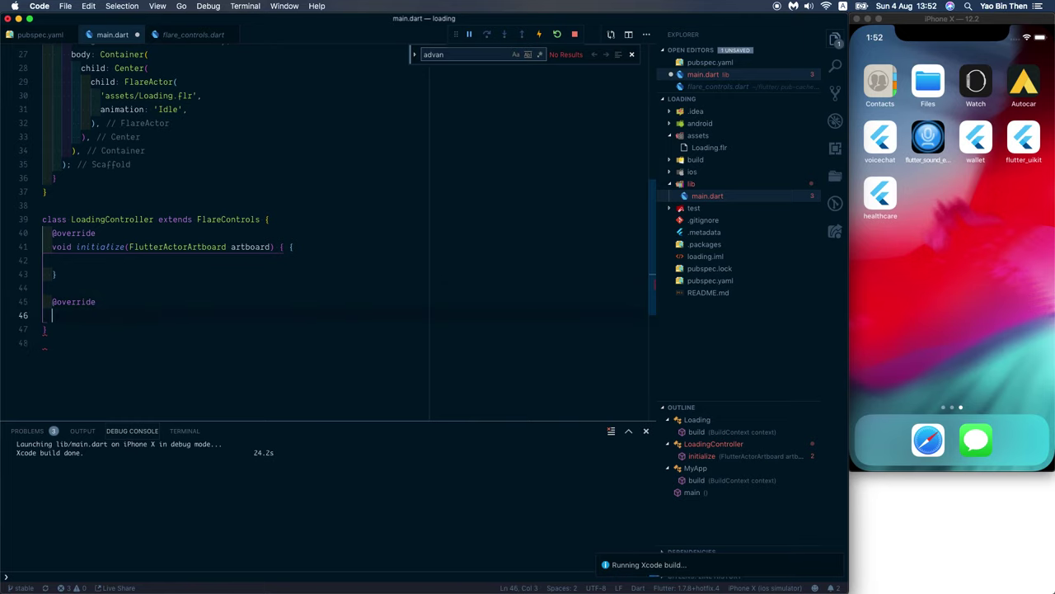
pyautogui.write('bool advance(FlutterActorArtboard artboard, double elapsed) {')
pyautogui.press('Return')
pyautogui.write('}')
pyautogui.press('Up')
pyautogui.press('Up')
pyautogui.press('Up')
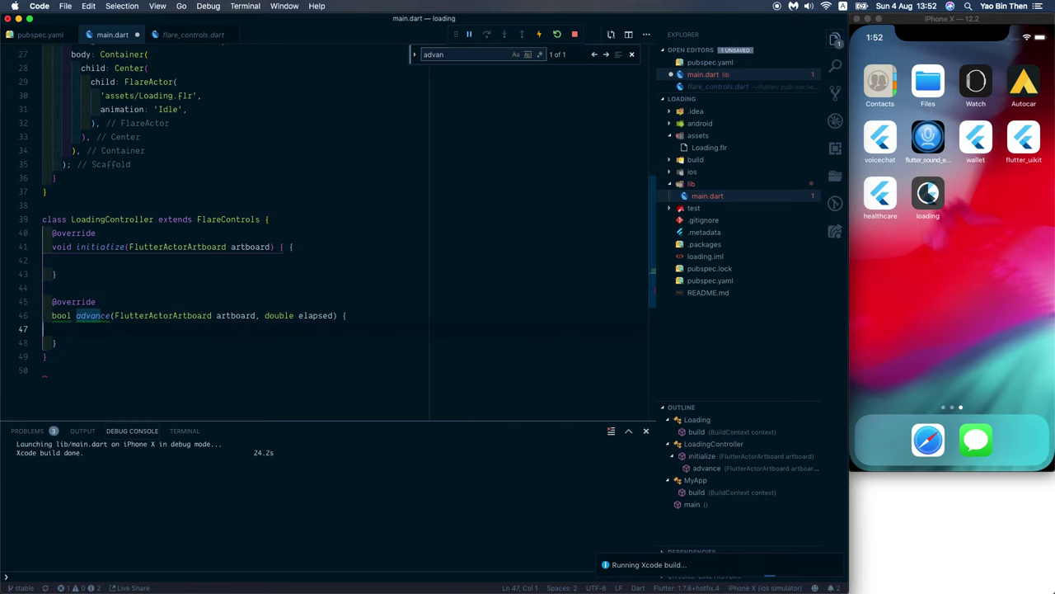
pyautogui.press('Down')
pyautogui.press('Down')
pyautogui.press('Down')
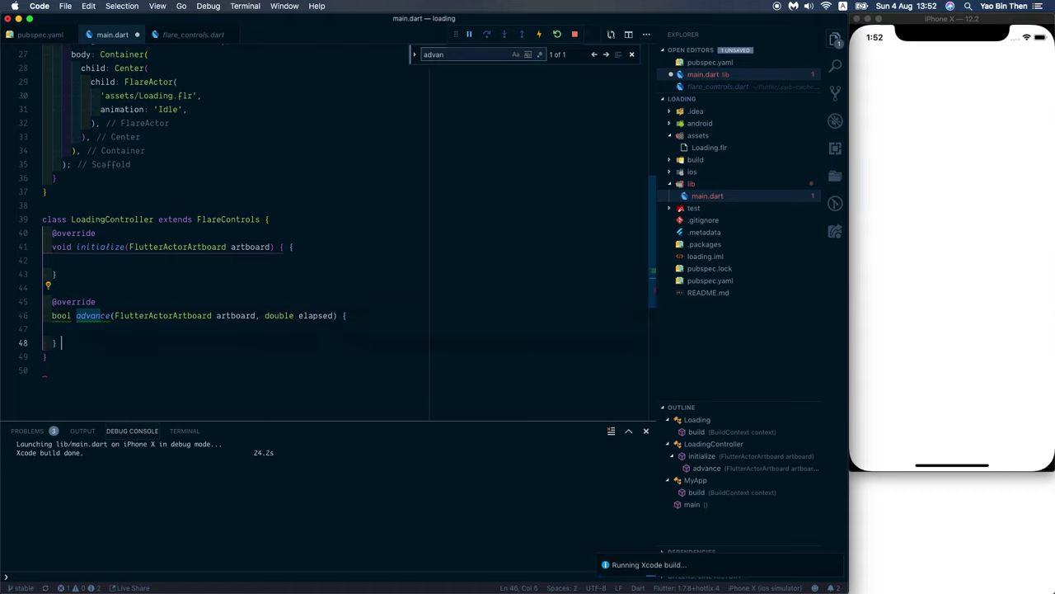
# Step: Call super.initialize(artboard); inside the initialize override
pyautogui.click(62, 260)
pyautogui.write('super.initial')
pyautogui.write('i')
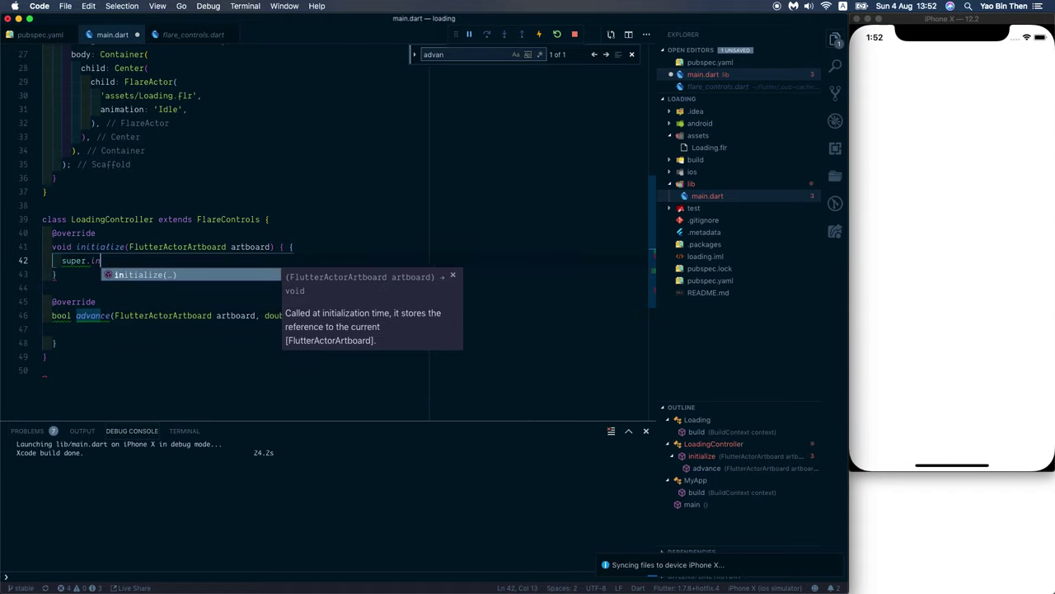
pyautogui.press('Return')
pyautogui.press('Tab')
pyautogui.write(';')
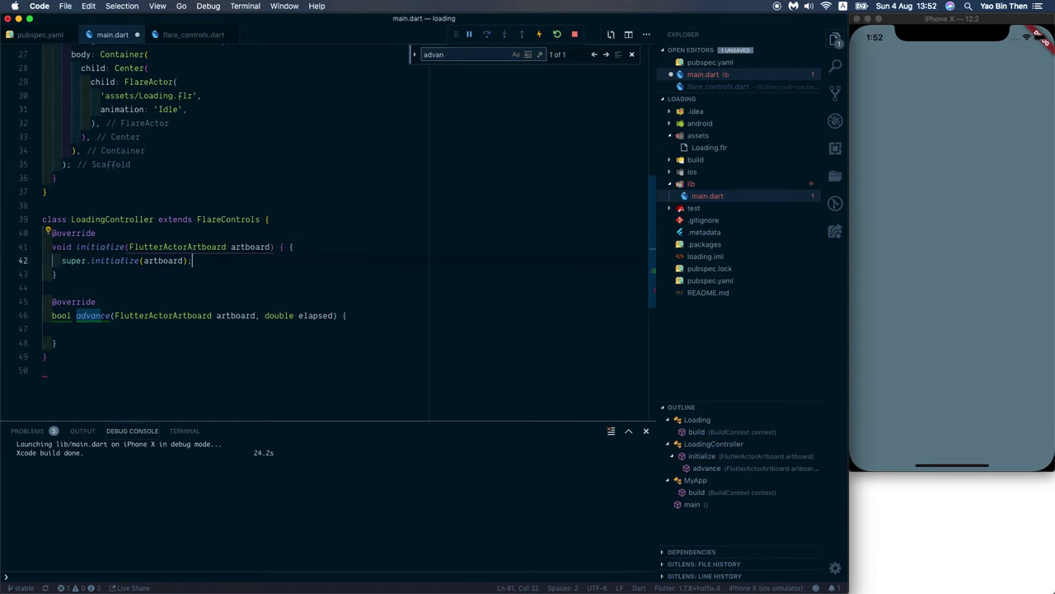
# Step: Call super.advance(artboard, elapsed); inside the advance override
pyautogui.click(191, 315)
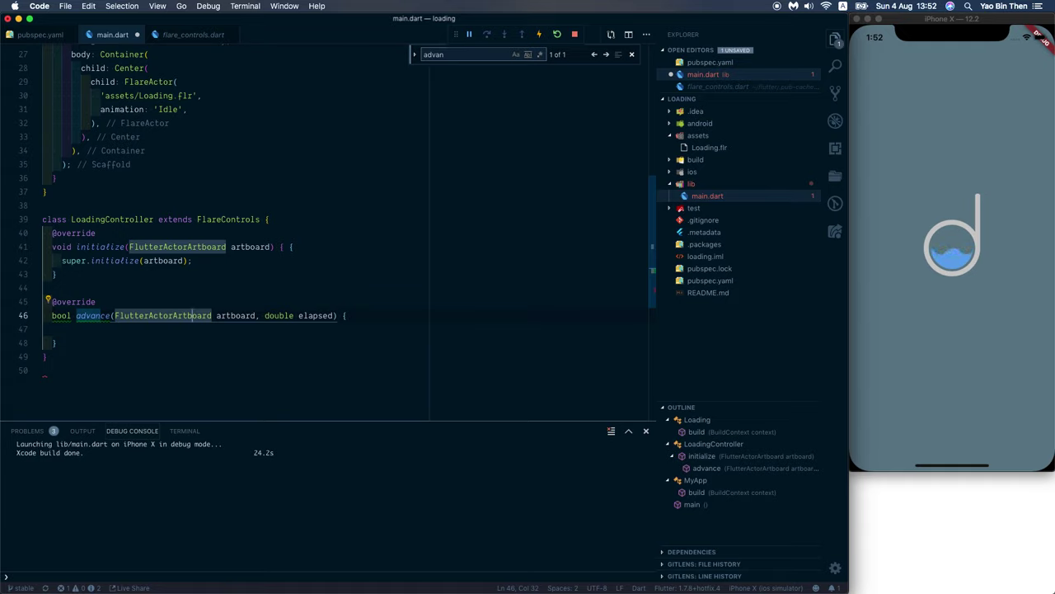
pyautogui.click(61, 329)
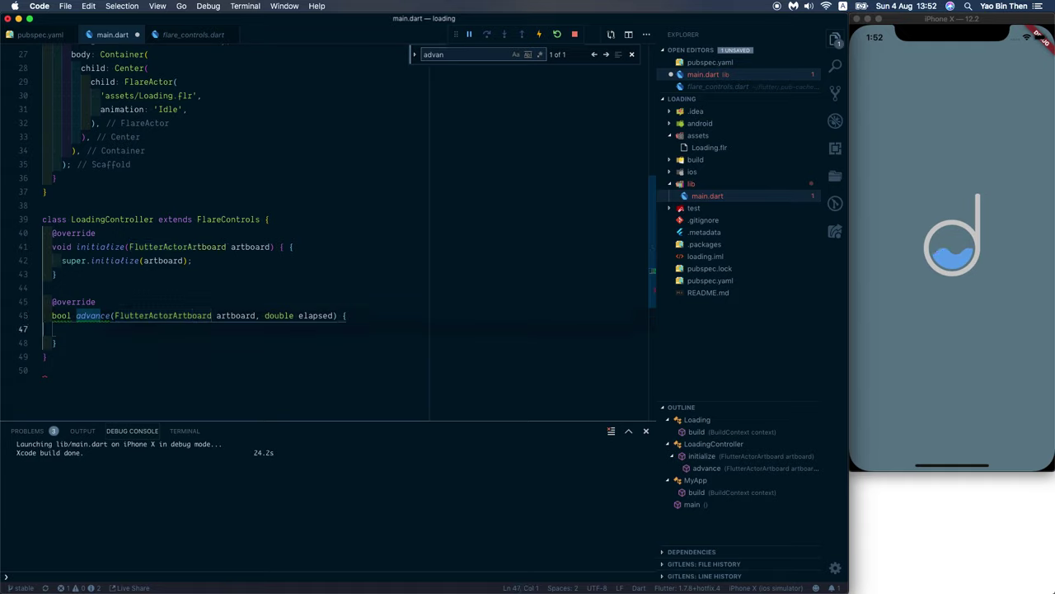
pyautogui.write('s')
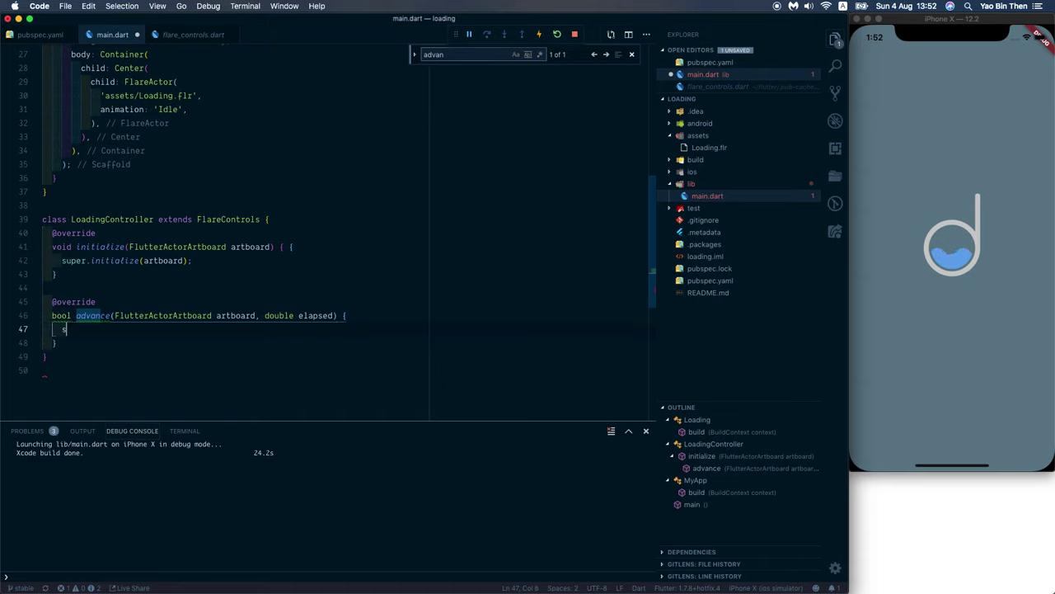
pyautogui.write('uper.ad')
pyautogui.press('Return')
pyautogui.press('End')
pyautogui.write(';')
# Step: Add play('idle'); after the super.initialize call
pyautogui.click(217, 315)
pyautogui.click(192, 261)
pyautogui.press('Return')
pyautogui.write("play('idle');")
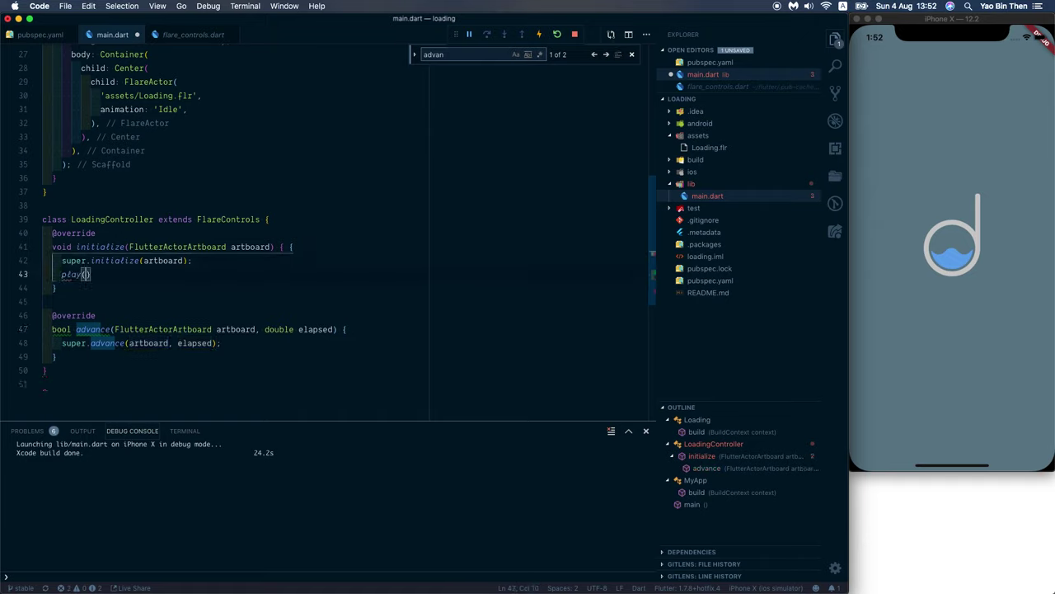
# Step: Pass a new LoadingController() as the FlareActor's controller argument
pyautogui.scroll(1, 198, 215)
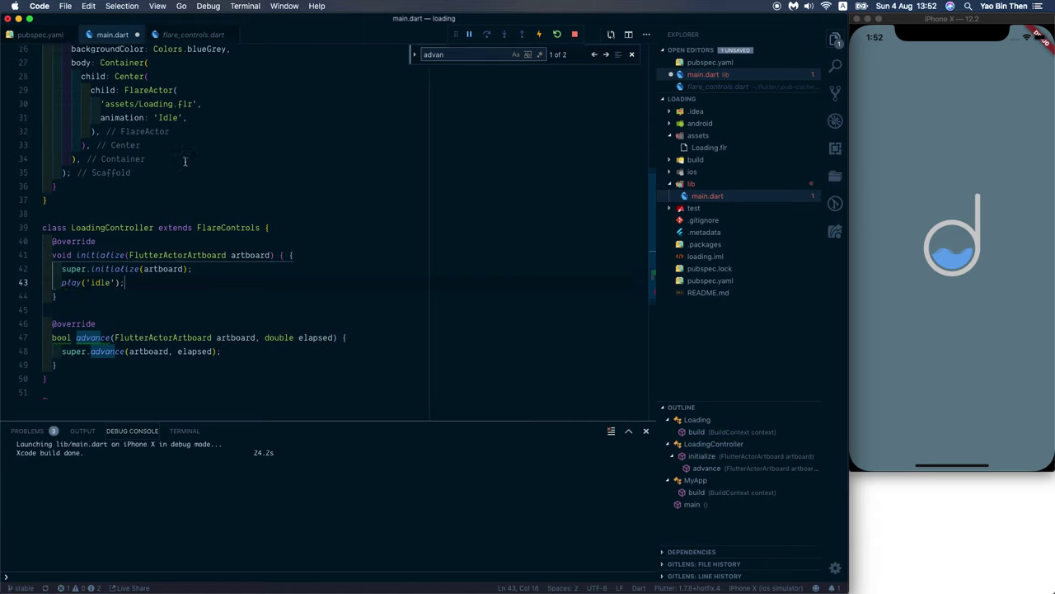
pyautogui.click(195, 126)
pyautogui.press('Return')
pyautogui.write('co')
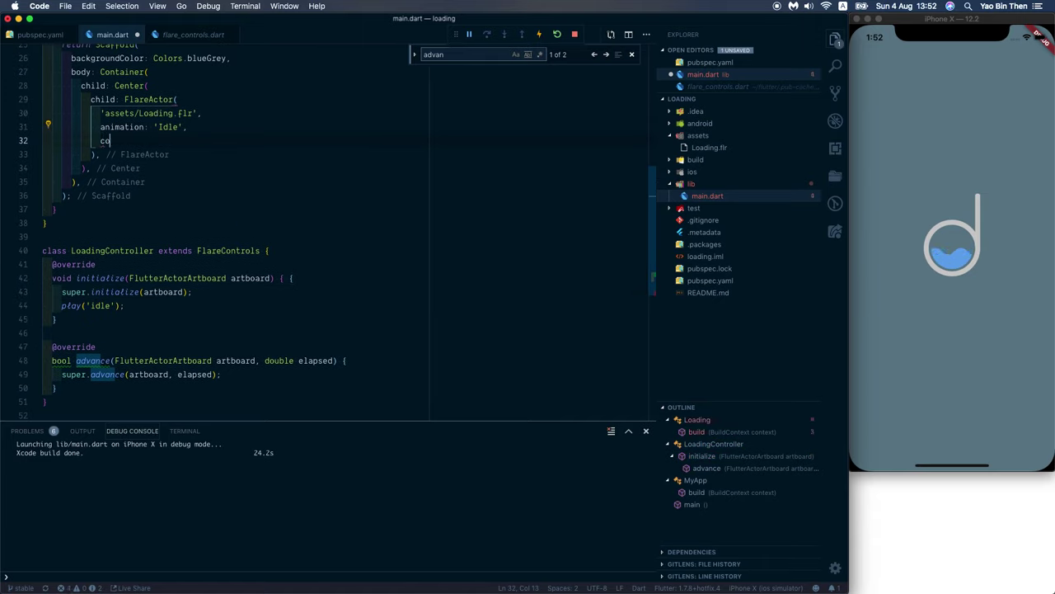
pyautogui.write('ntroller')
pyautogui.press('Return')
pyautogui.write('LoadingCon,')
pyautogui.press('Return')
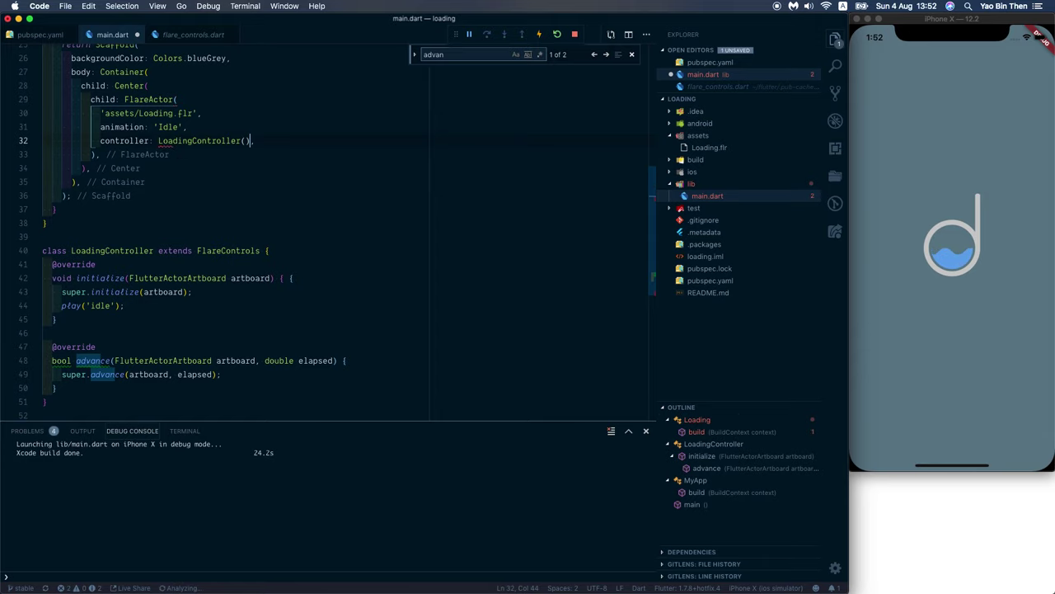
# Step: Add a floatingActionButton property at the start of the Scaffold arguments
pyautogui.scroll(-1, 222, 235)
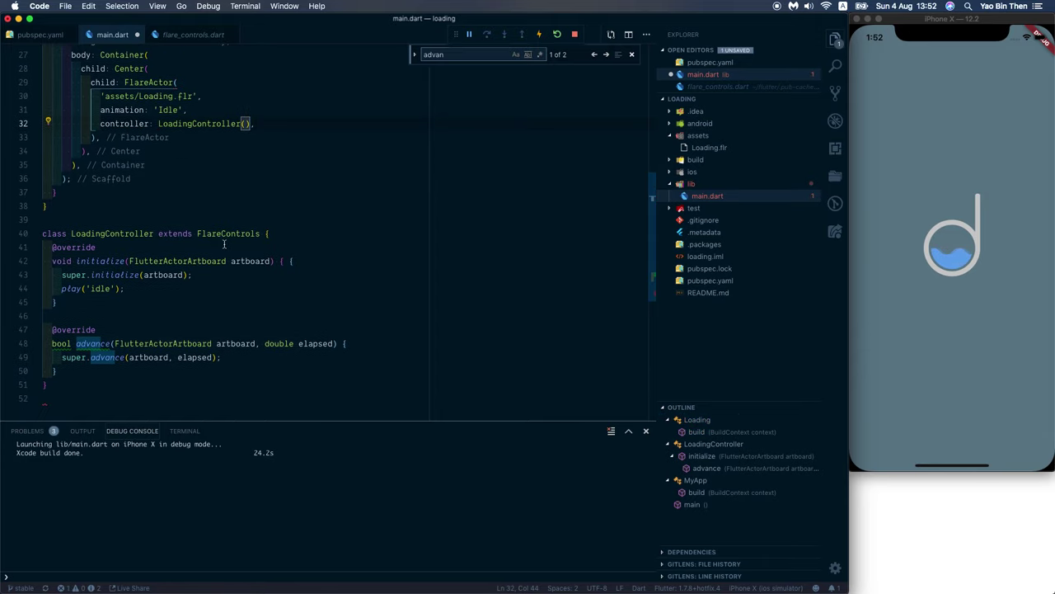
pyautogui.scroll(10, 214, 266)
pyautogui.click(225, 203)
pyautogui.press('Return')
pyautogui.write('floatin')
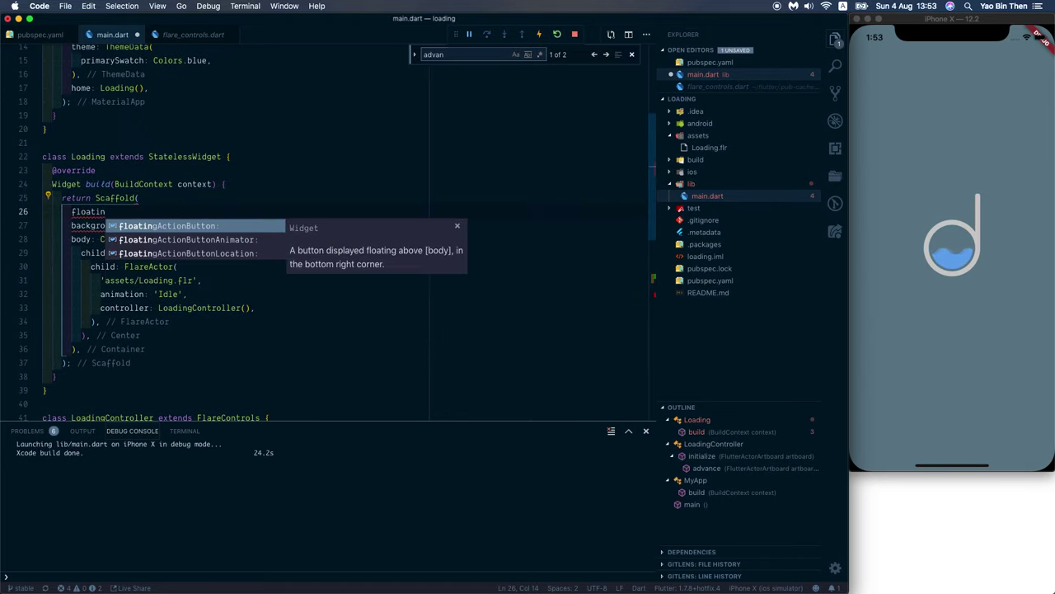
pyautogui.press('Return')
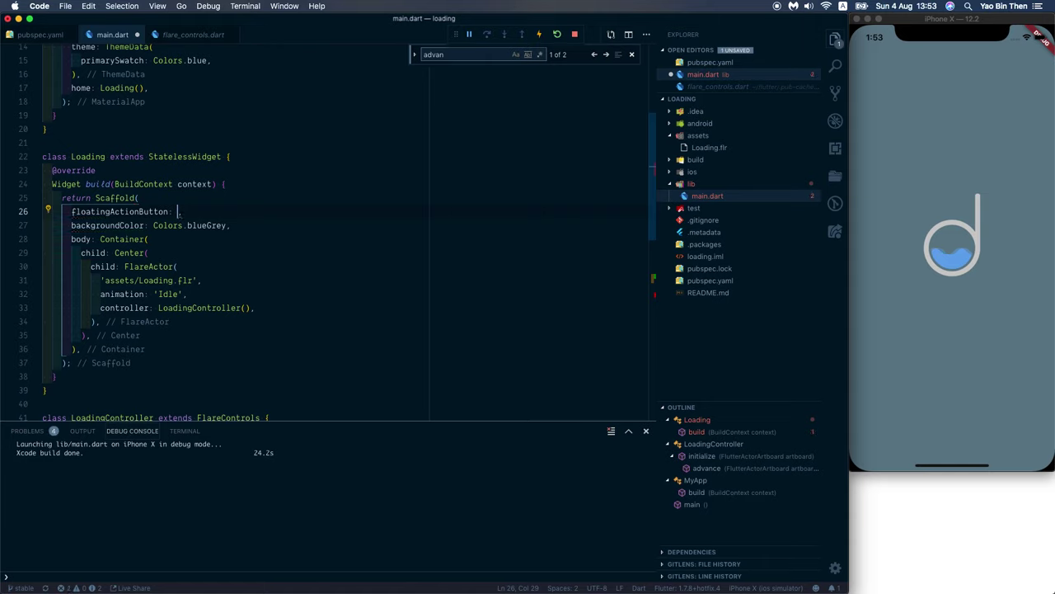
pyautogui.press('Escape')
# Step: Declare a LoadingController _controller = LoadingController(); field at the top of the Loading class
pyautogui.click(253, 157)
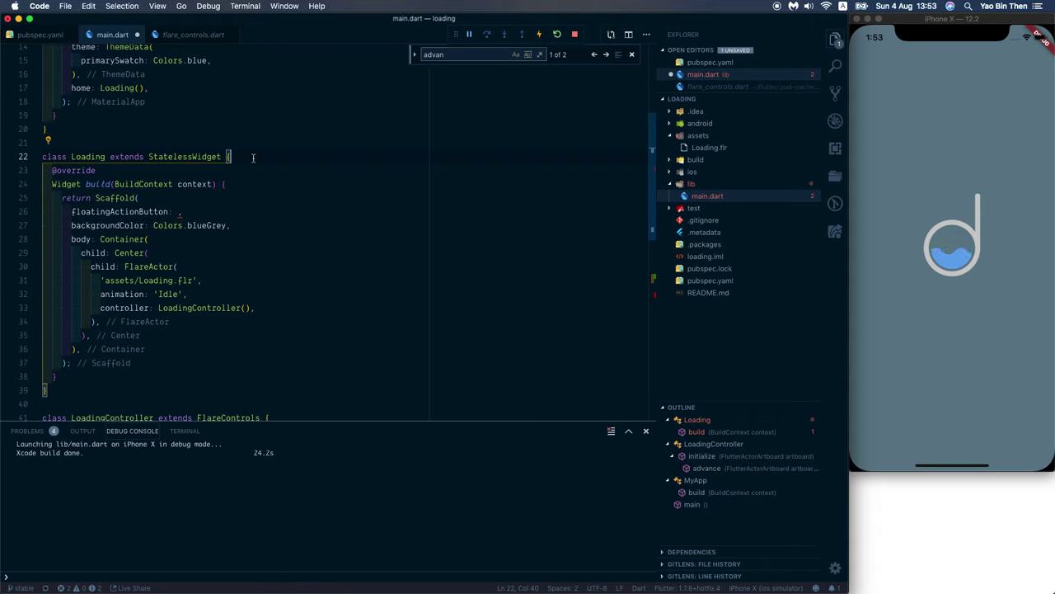
pyautogui.press('Return')
pyautogui.write('LoadingCon')
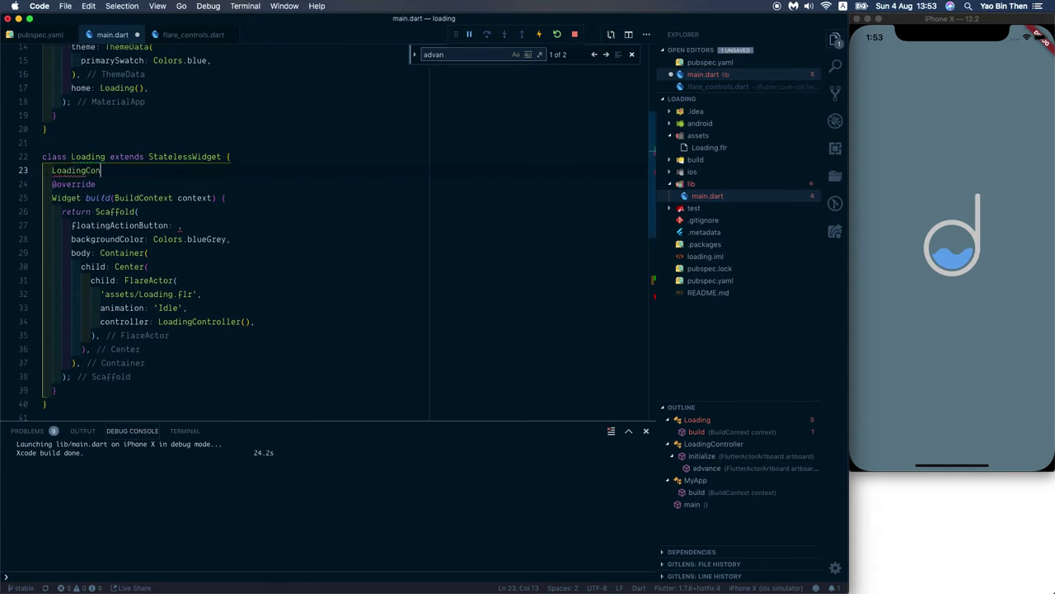
pyautogui.write('troller _controller =')
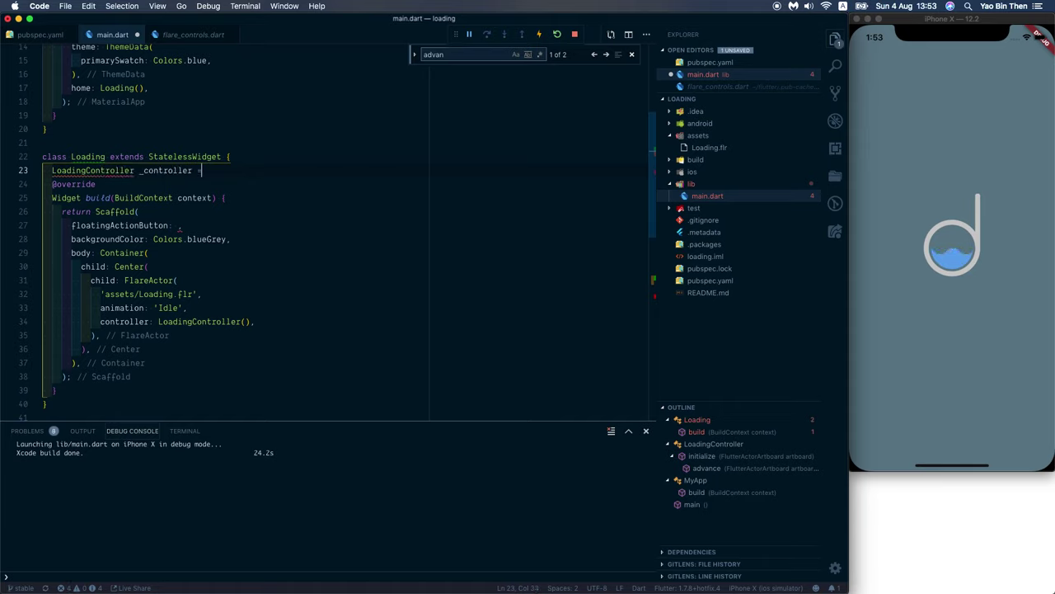
pyautogui.write(' LoadingController()')
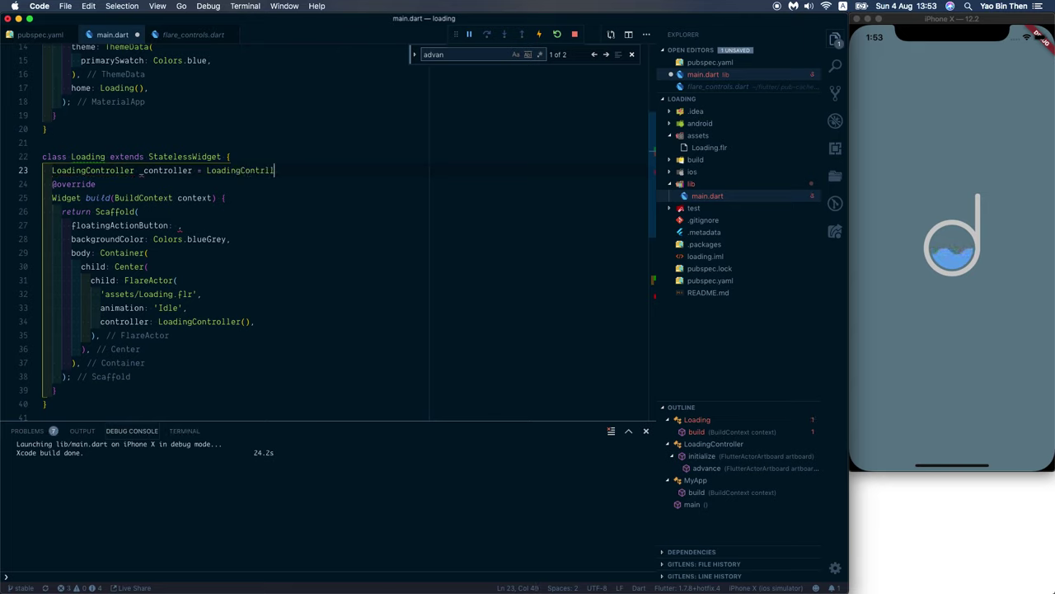
pyautogui.press('BackSpace')
pyautogui.press('BackSpace')
pyautogui.press('BackSpace')
pyautogui.press('BackSpace')
pyautogui.press('BackSpace')
pyautogui.press('BackSpace')
pyautogui.write('oller();')
pyautogui.doubleClick(168, 170)
pyautogui.press('super+c')
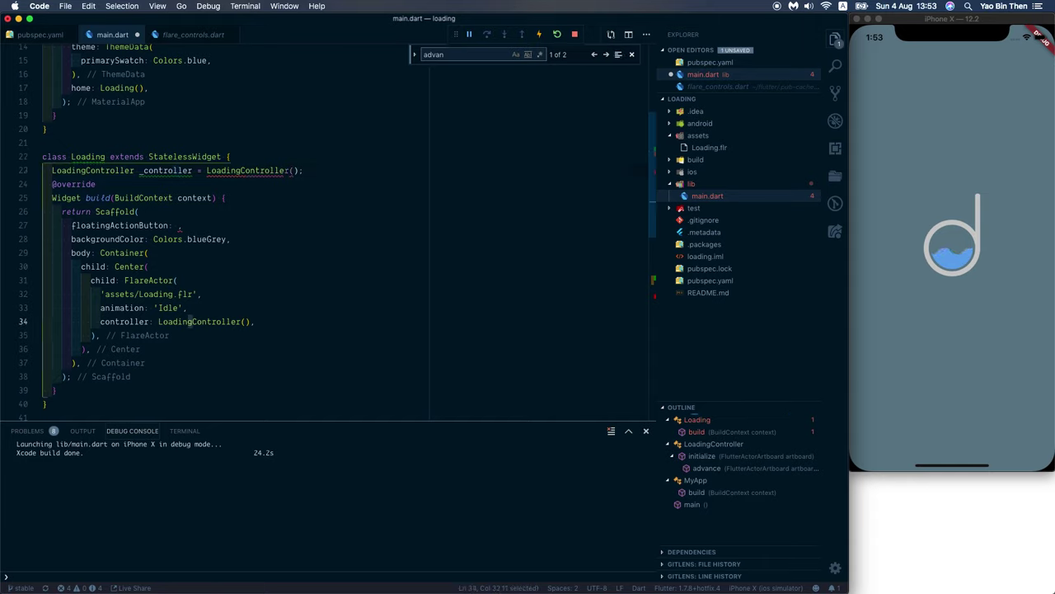
pyautogui.moveTo(158, 321); pyautogui.dragTo(250, 322)
# Step: Use _controller in FlareActor and add a FloatingActionButton whose onPressed calls _controller.increment()
pyautogui.press('super+v')
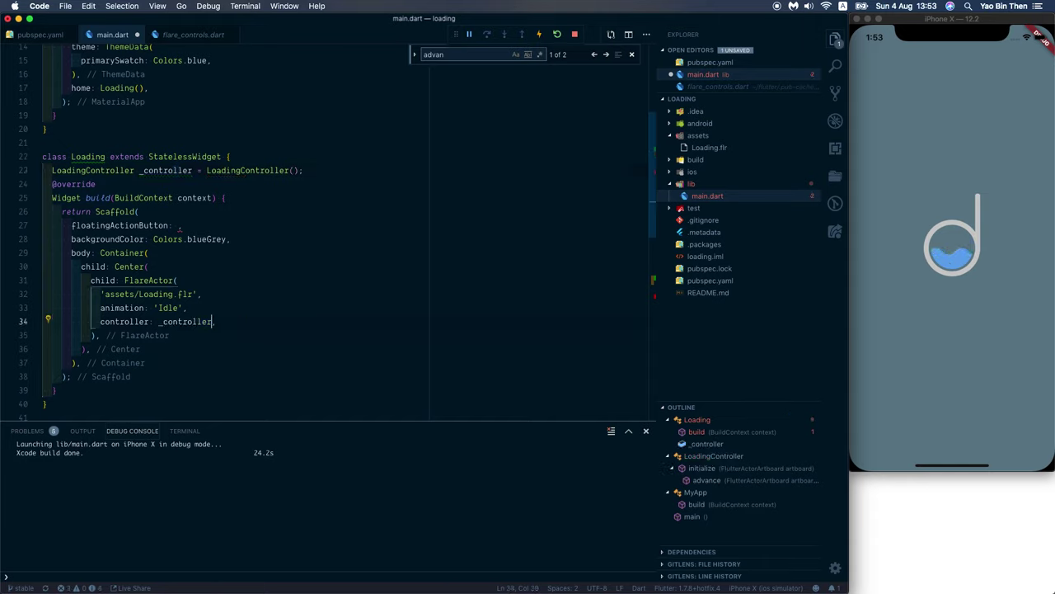
pyautogui.click(177, 225)
pyautogui.write('Floa')
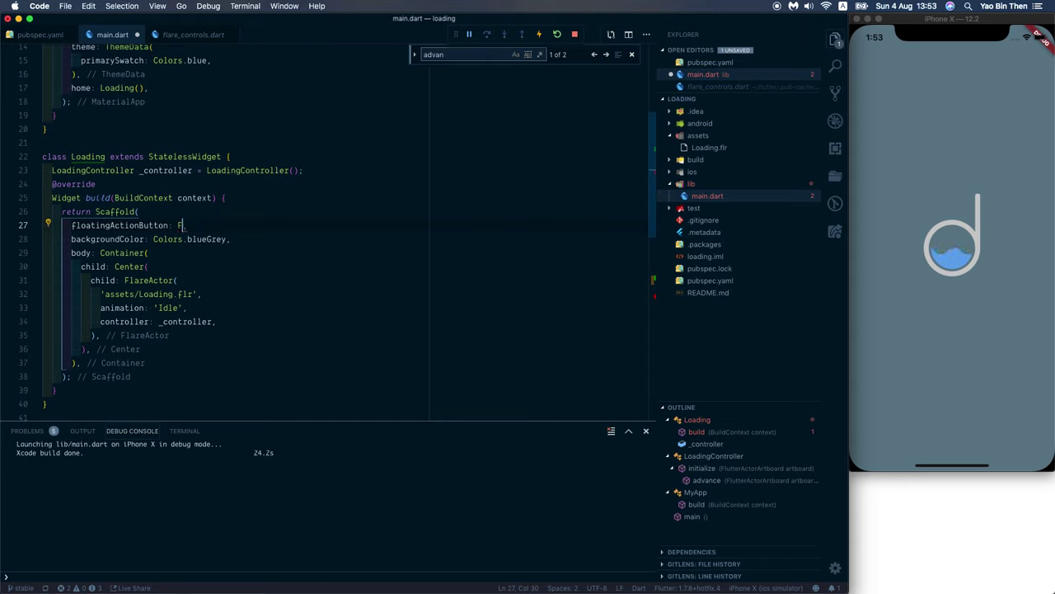
pyautogui.write('ting')
pyautogui.press('Return')
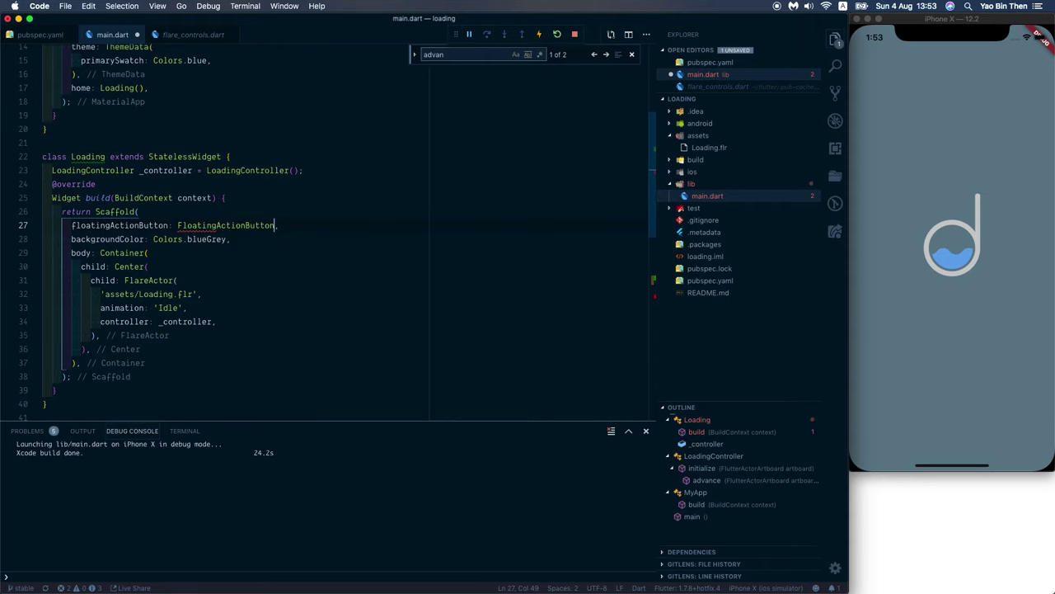
pyautogui.write('(on')
pyautogui.press('Return')
pyautogui.write('(){')
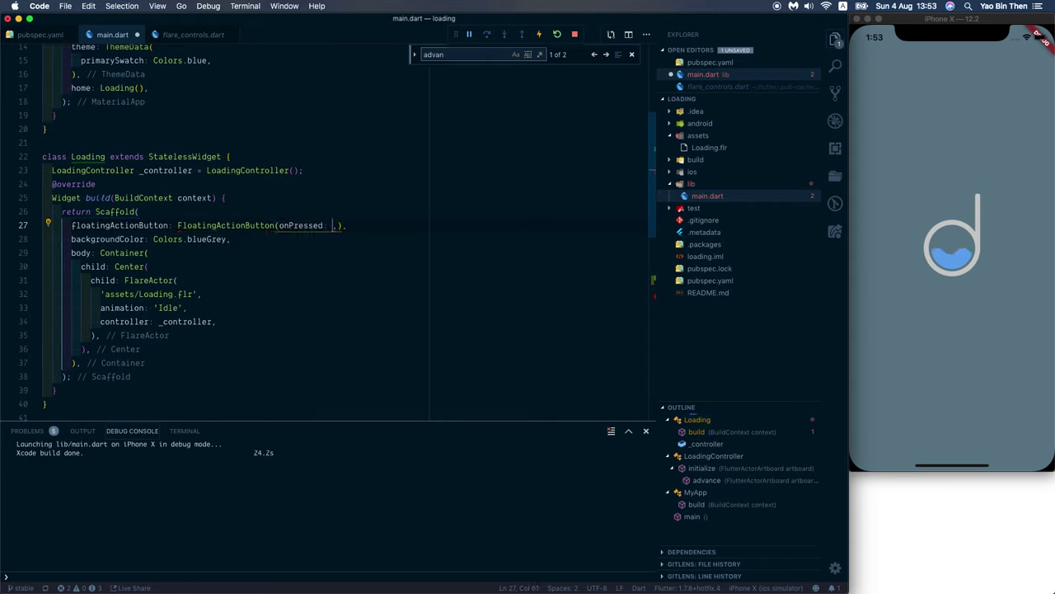
pyautogui.press('Return')
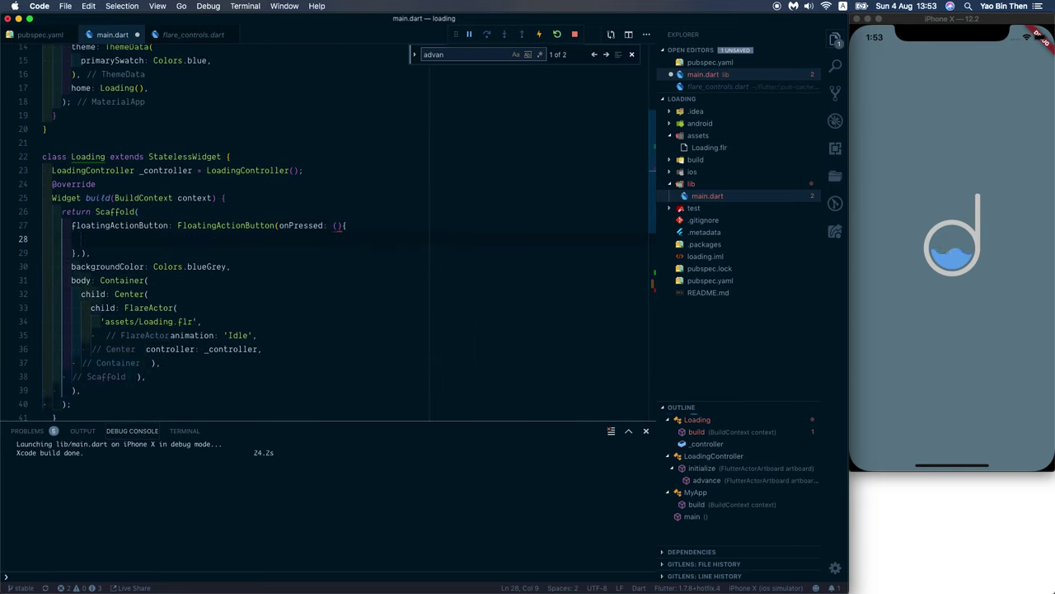
pyautogui.write('_controlle')
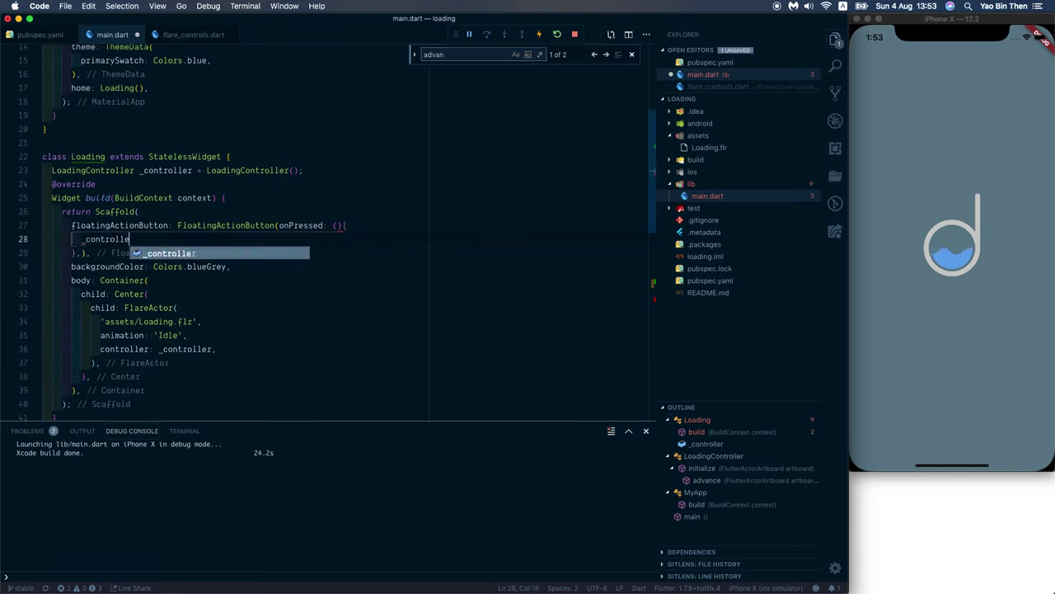
pyautogui.write('r.increment();')
pyautogui.press('Return')
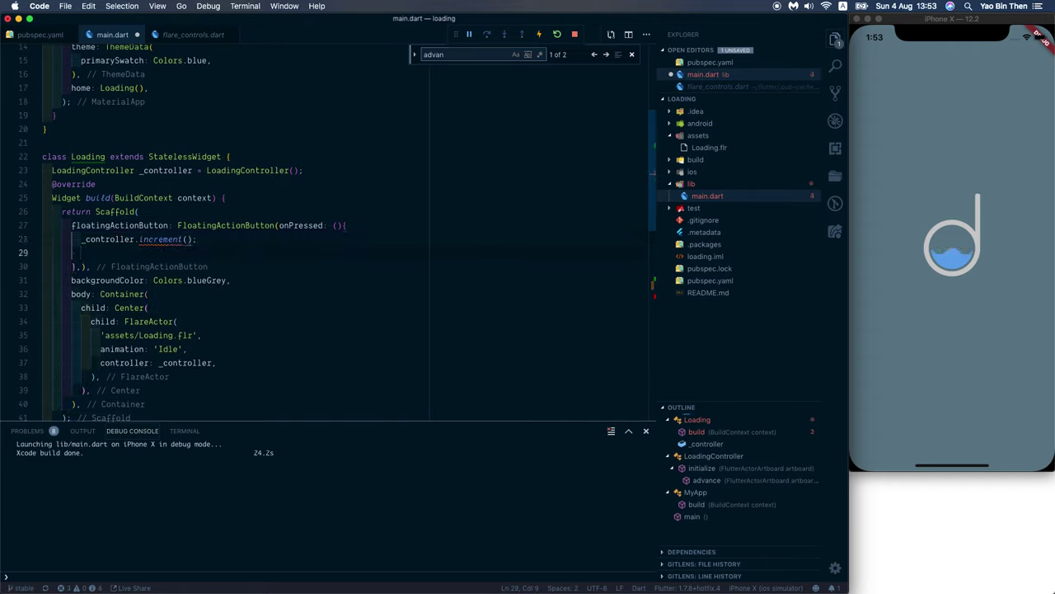
# Step: Tidy the closing brackets and give the button child: Icon(Icons.add)
pyautogui.press('BackSpace')
pyautogui.press('BackSpace')
pyautogui.press('BackSpace')
pyautogui.press('BackSpace')
pyautogui.press('BackSpace')
pyautogui.press('Down')
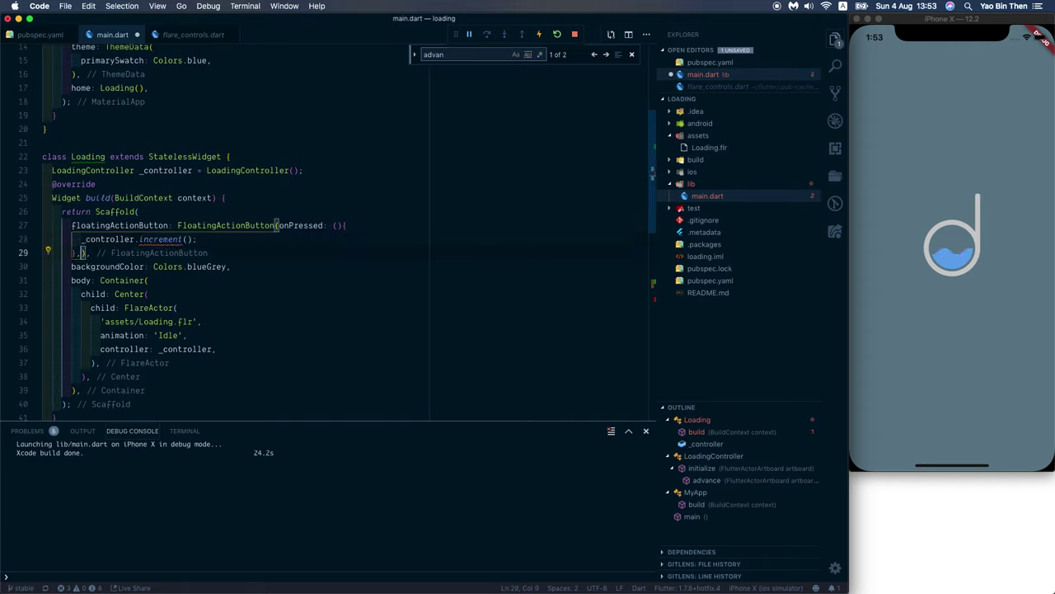
pyautogui.press('Return')
pyautogui.press('Return')
pyautogui.press('Up')
pyautogui.write('ch')
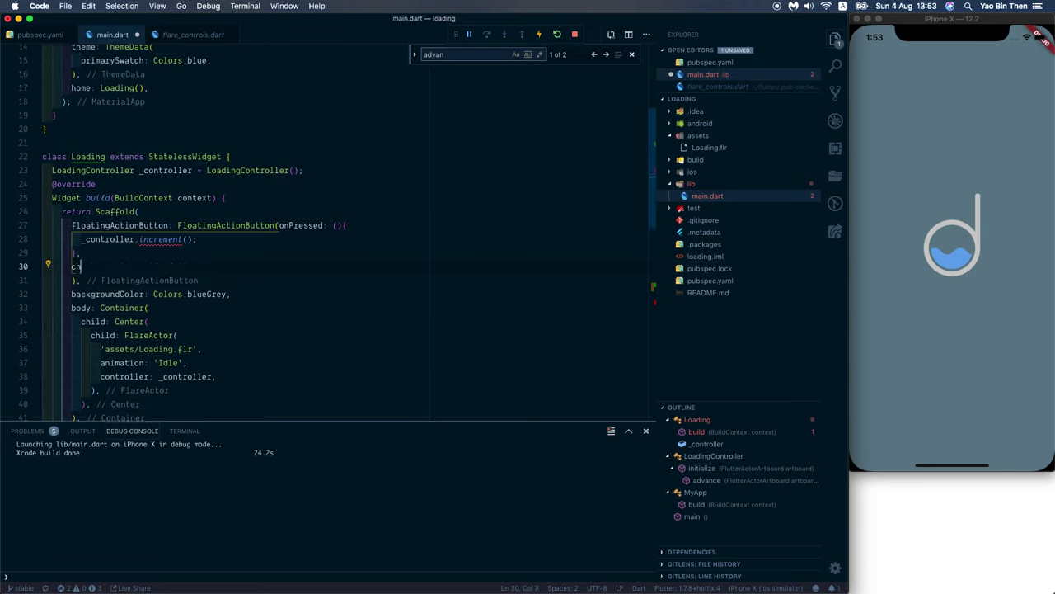
pyautogui.write('ild: Icon(Icons.add')
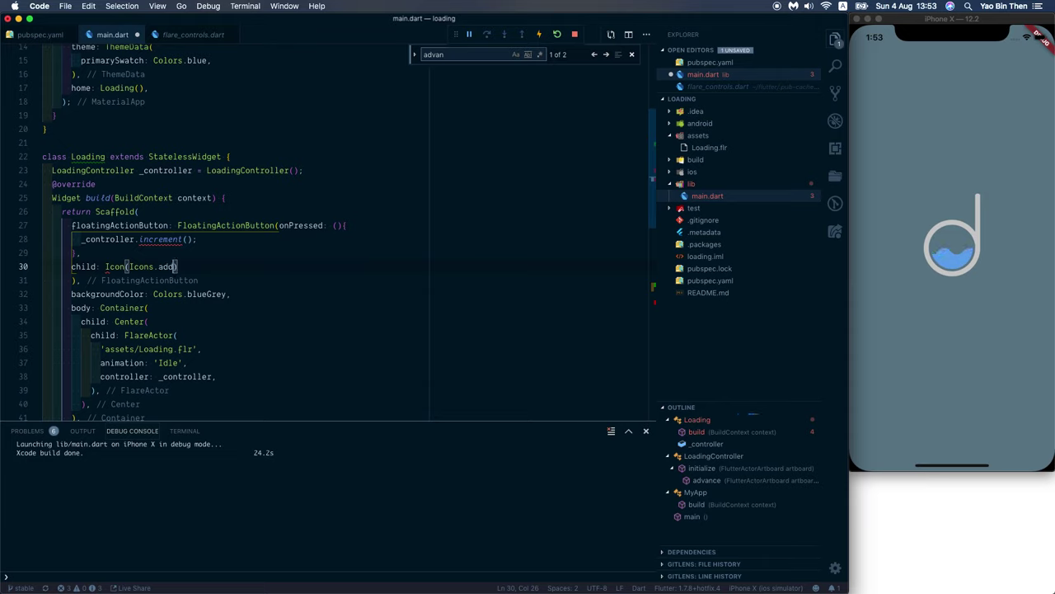
pyautogui.write('),')
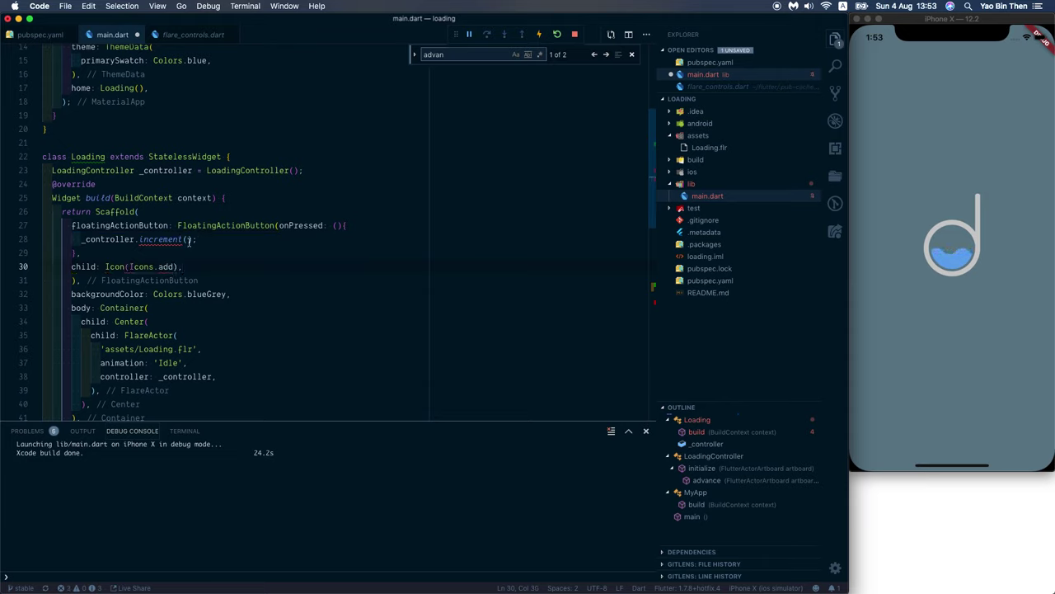
pyautogui.click(164, 234)
pyautogui.scroll(-1, 164, 234)
pyautogui.doubleClick(164, 233)
pyautogui.press('super+c')
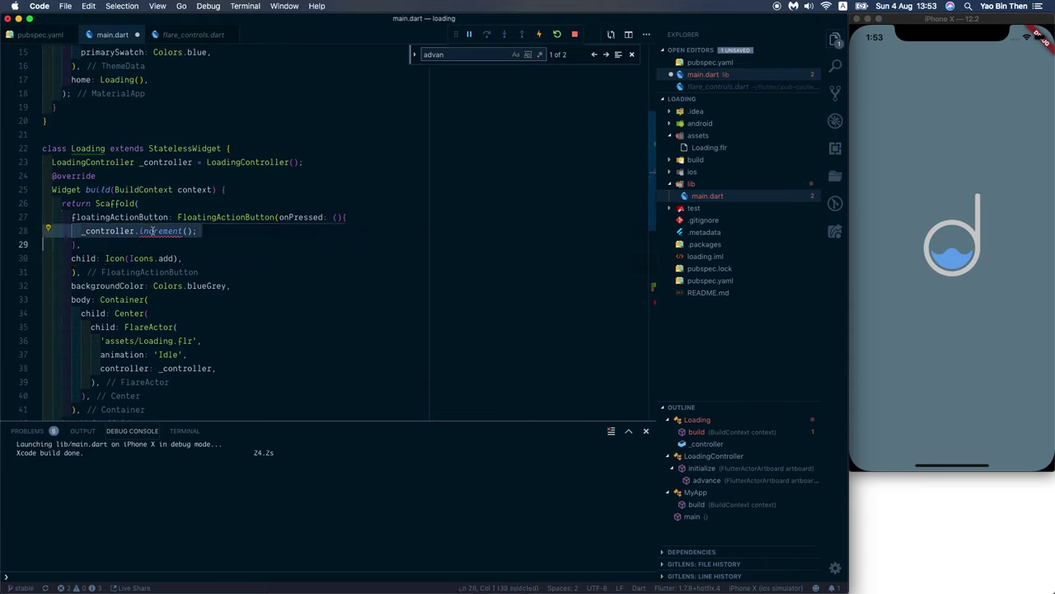
# Step: Below the advance method, add an increment() method that adds 1 to _modifier
pyautogui.scroll(-5, 187, 281)
pyautogui.scroll(-1, 146, 381)
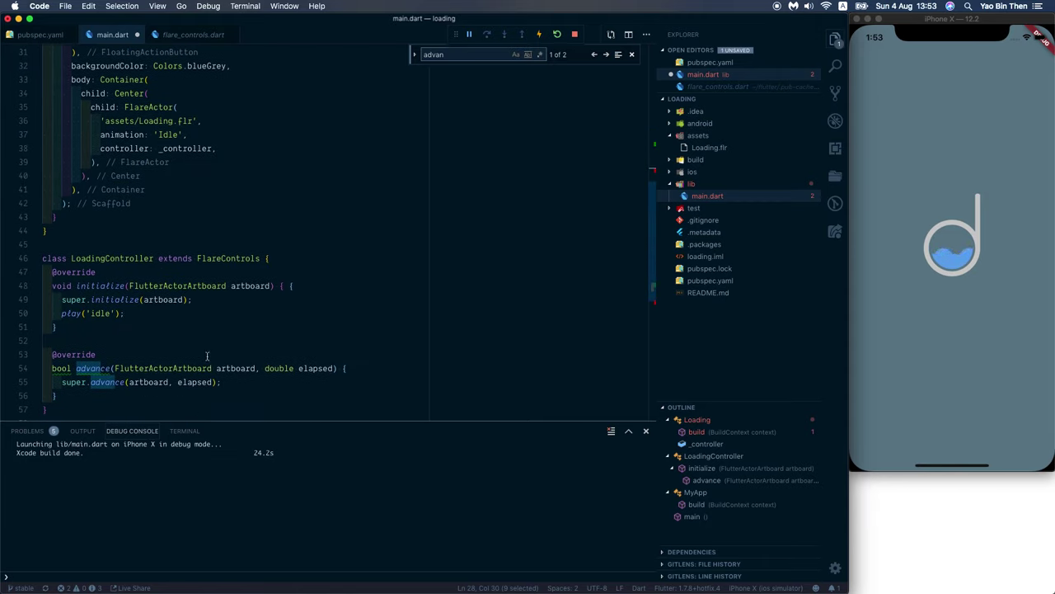
pyautogui.scroll(-1, 223, 379)
pyautogui.click(224, 379)
pyautogui.press('Return')
pyautogui.press('Return')
pyautogui.press('super+v')
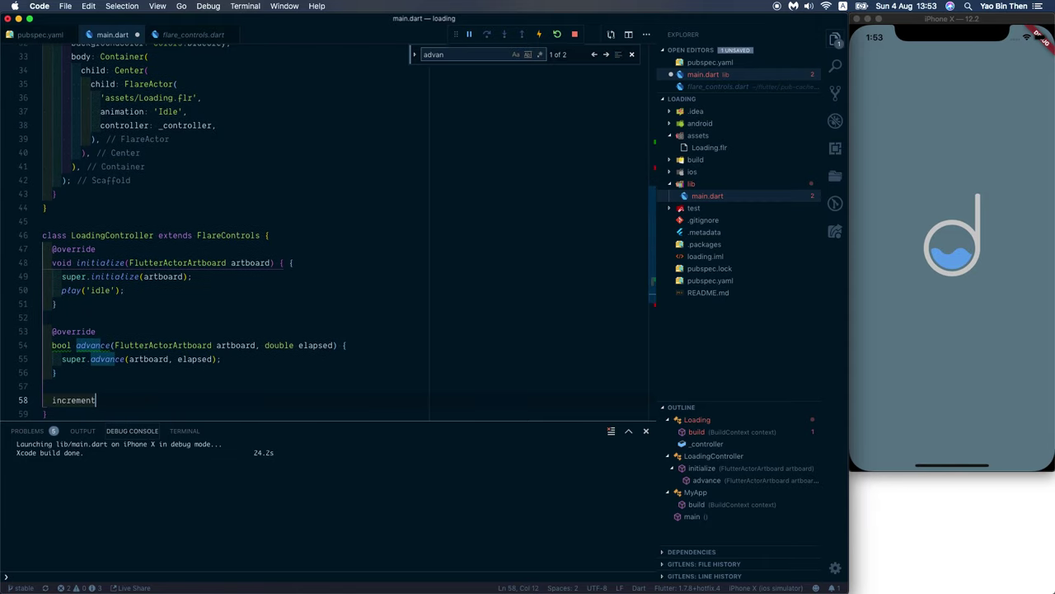
pyautogui.scroll(-1, 174, 360)
pyautogui.write('() {')
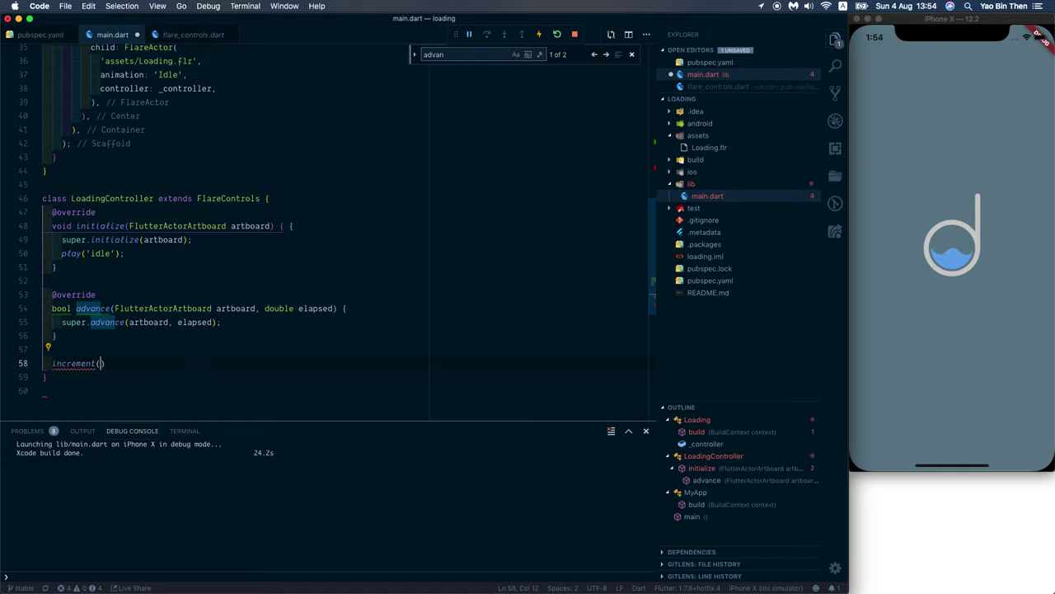
pyautogui.press('Return')
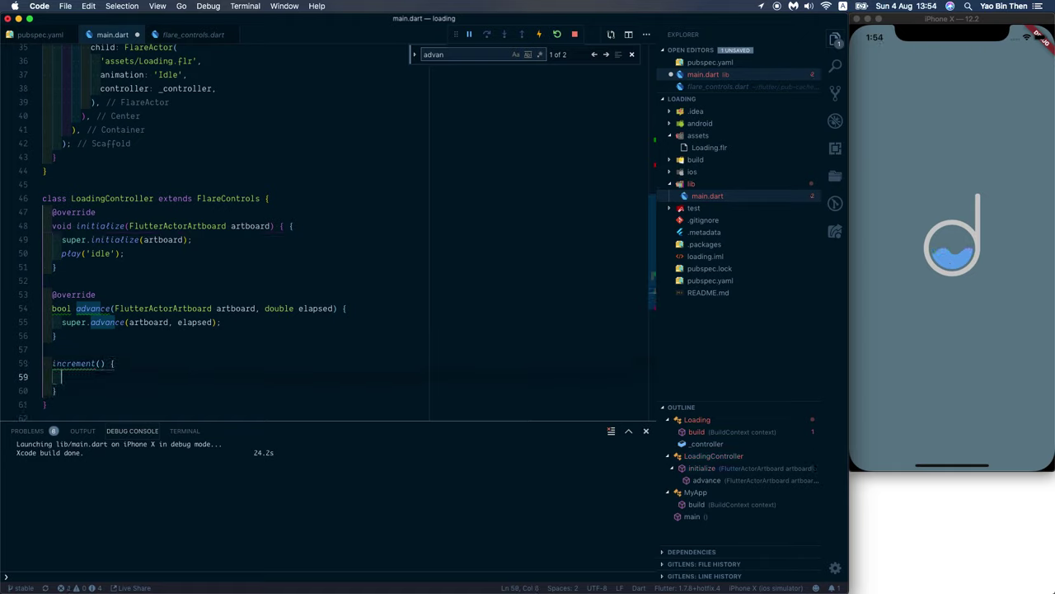
pyautogui.write('_modifiedr += 1;')
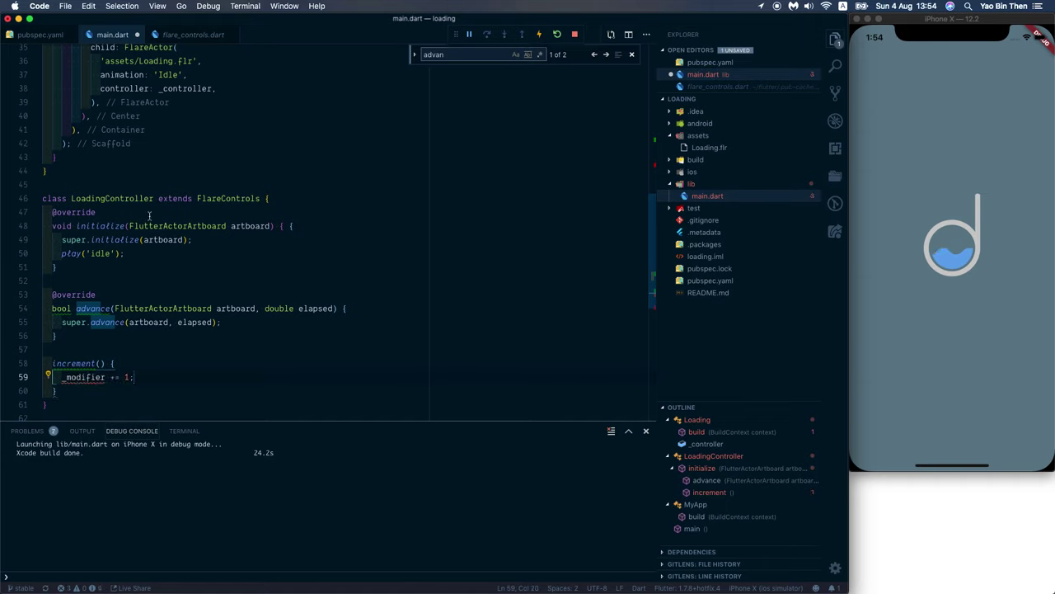
# Step: Declare int _modifier = 0; under the LoadingController class line
pyautogui.click(175, 201)
pyautogui.press('super+Right')
pyautogui.press('Return')
pyautogui.write('i')
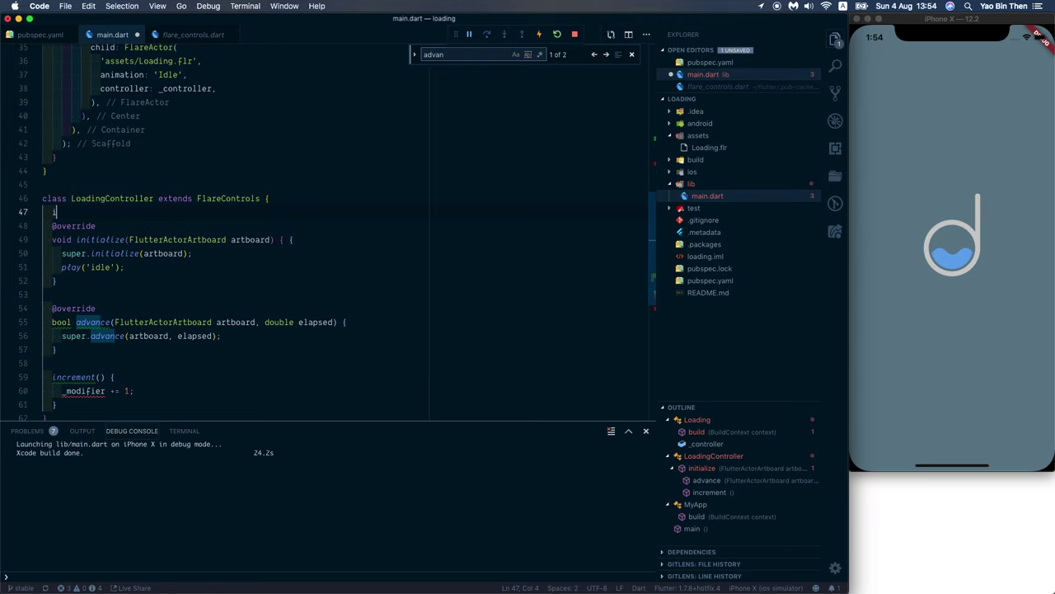
pyautogui.write('nt _modi')
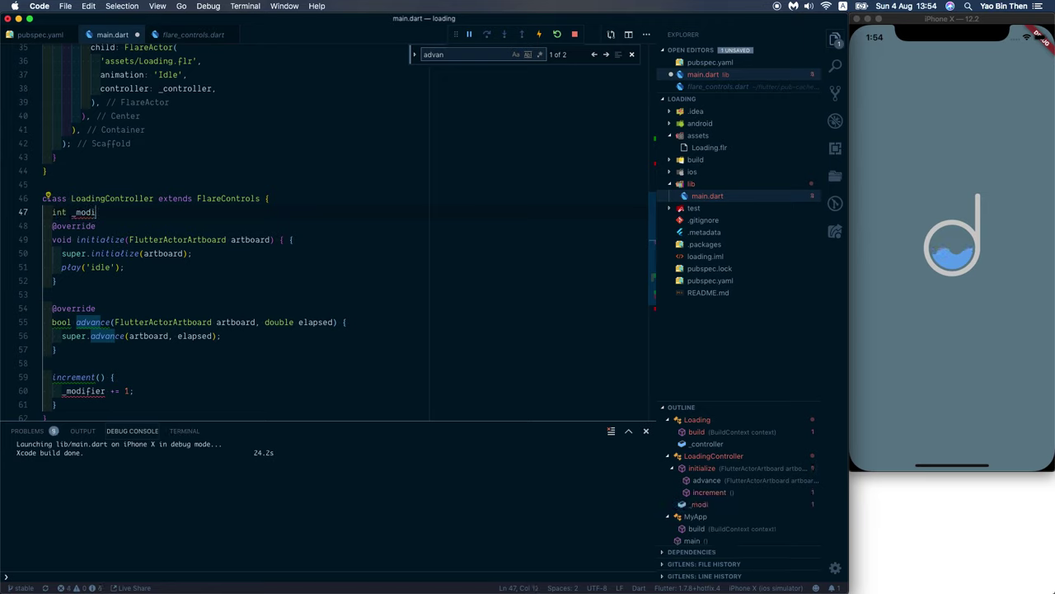
pyautogui.write('fier = 0;')
pyautogui.press('Return')
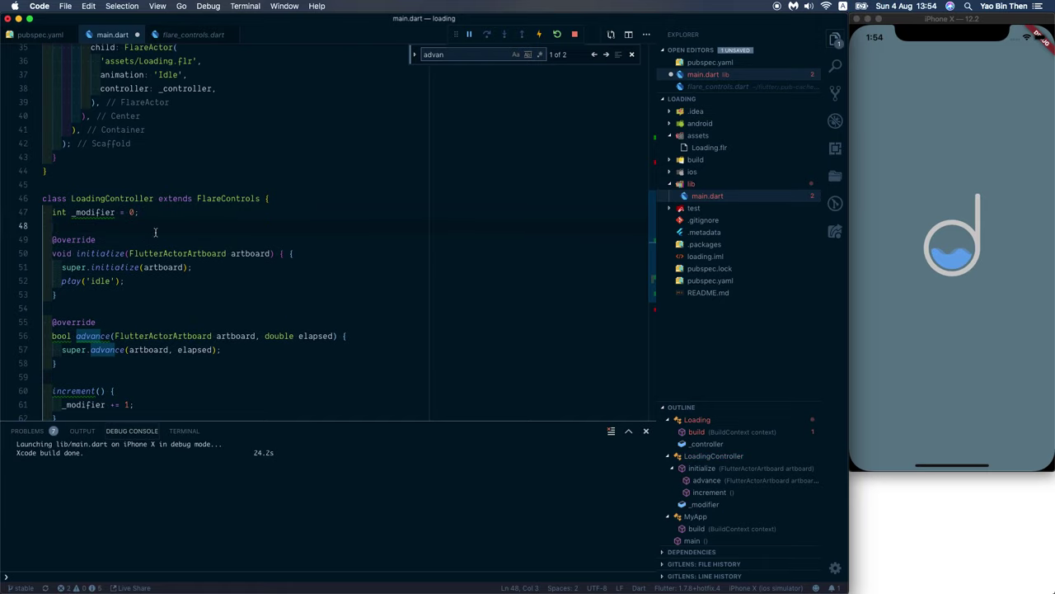
# Step: Save main.dart
pyautogui.scroll(-1, 170, 308)
pyautogui.click(233, 315)
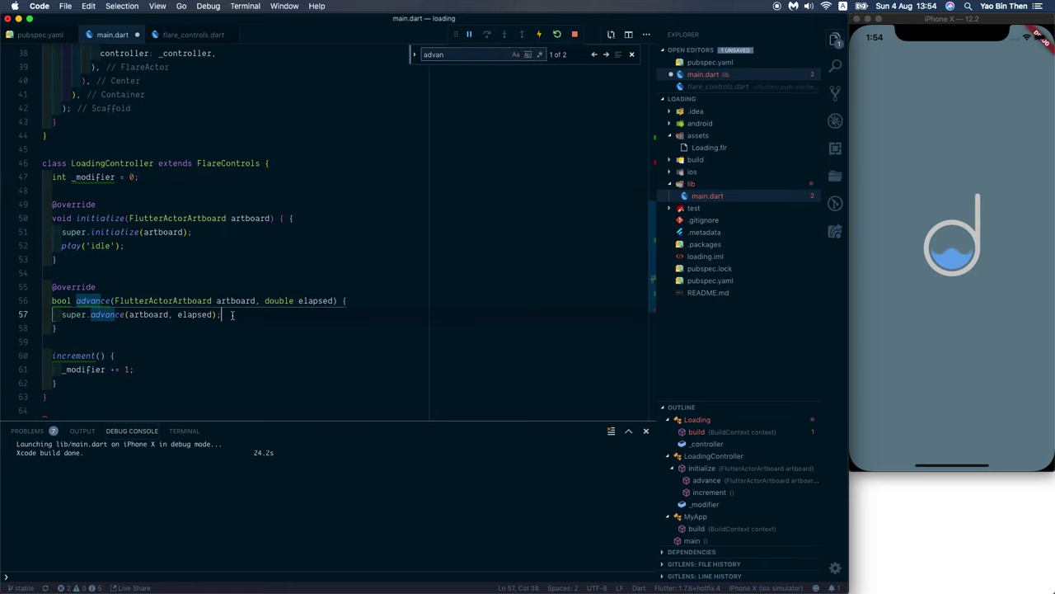
pyautogui.press('Up')
pyautogui.press('Up')
pyautogui.press('Up')
pyautogui.press('Up')
pyautogui.press('Up')
pyautogui.press('Down')
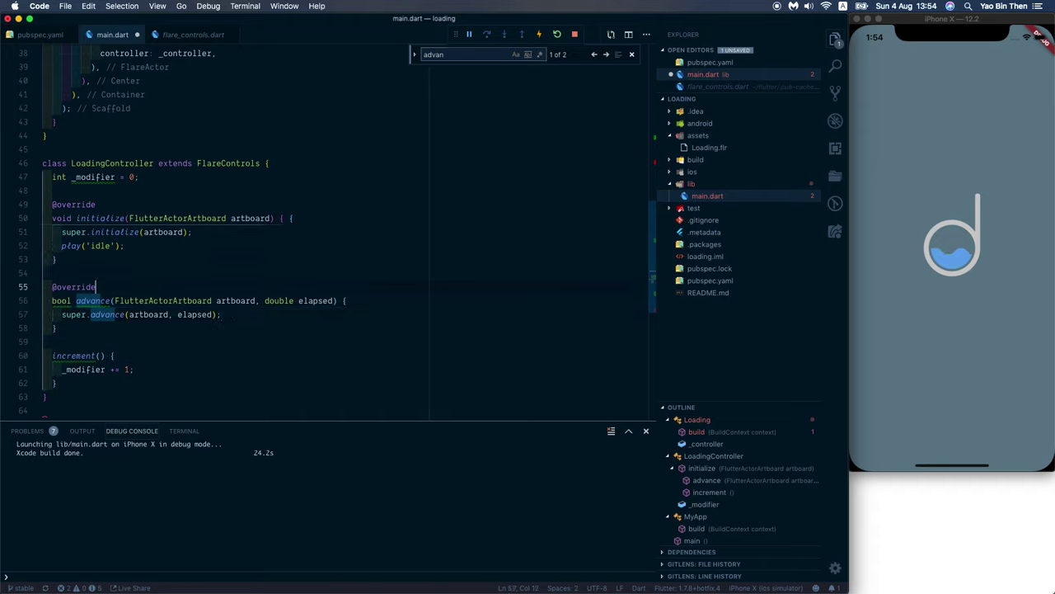
pyautogui.press('super+s')
pyautogui.scroll(2, 313, 302)
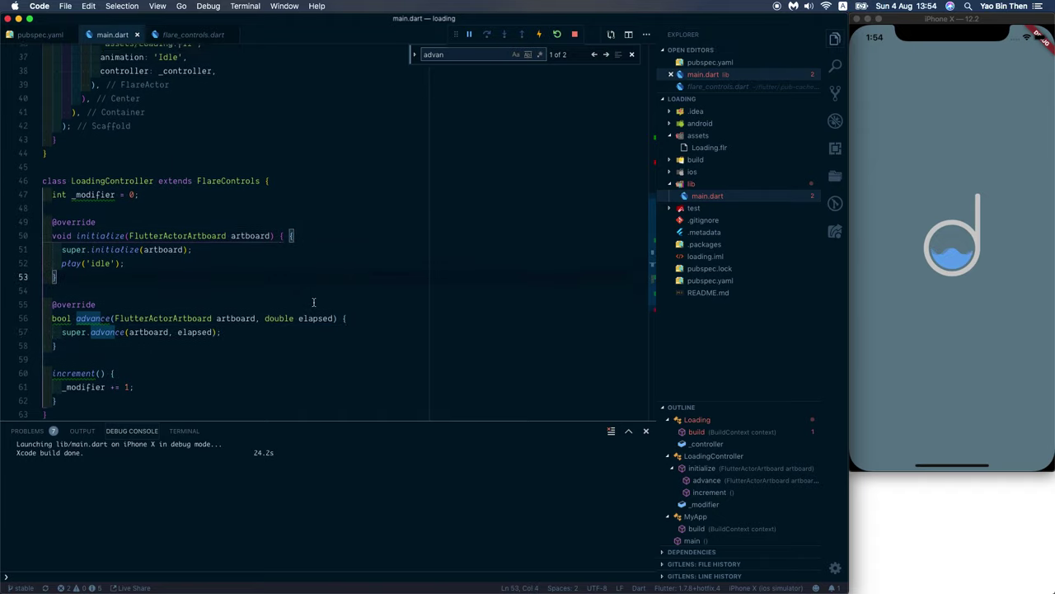
pyautogui.scroll(-2, 313, 302)
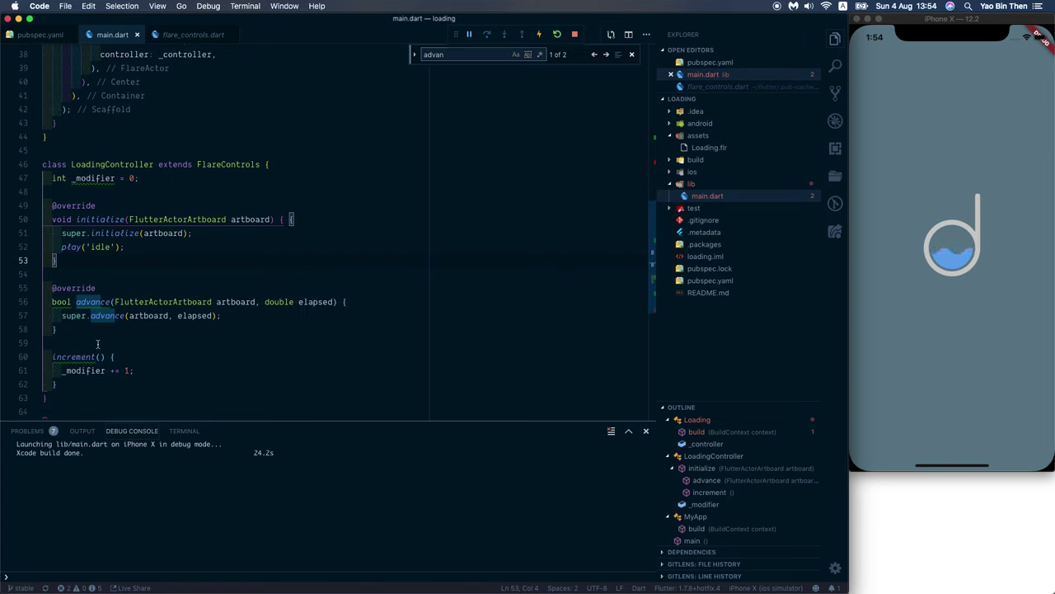
pyautogui.moveTo(84, 356)
pyautogui.click(219, 369)
pyautogui.scroll(7, 218, 368)
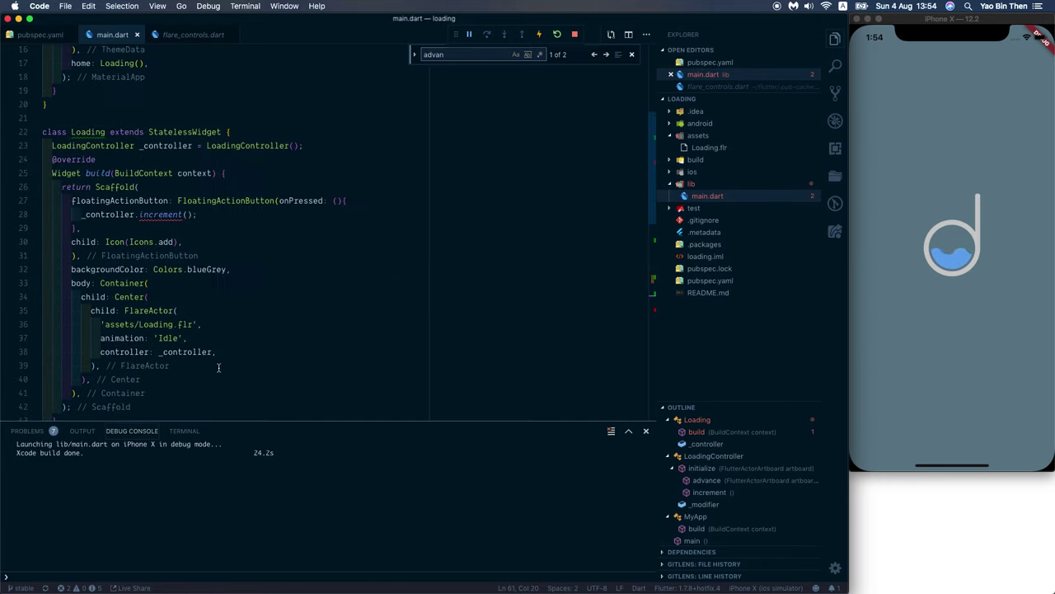
pyautogui.moveTo(173, 216)
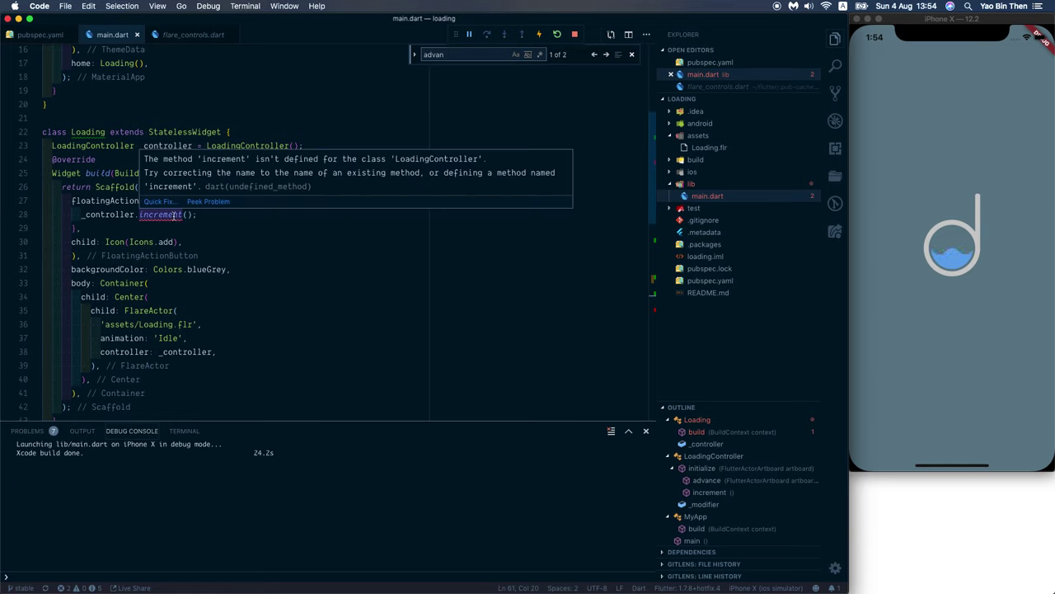
pyautogui.doubleClick(160, 215)
pyautogui.press('super+c')
pyautogui.scroll(-10, 124, 230)
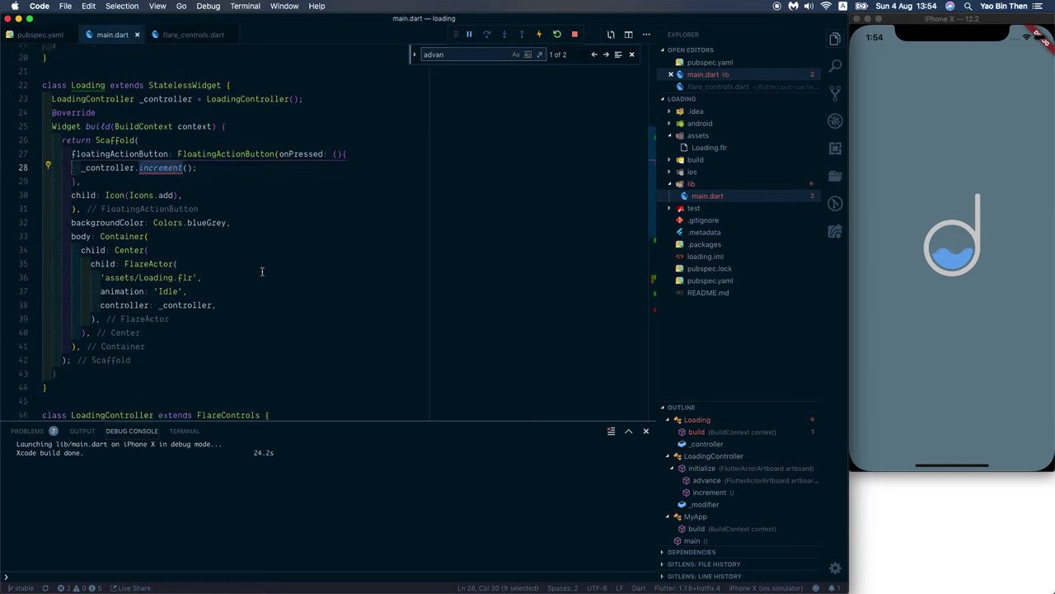
pyautogui.doubleClick(78, 227)
pyautogui.press('super+v')
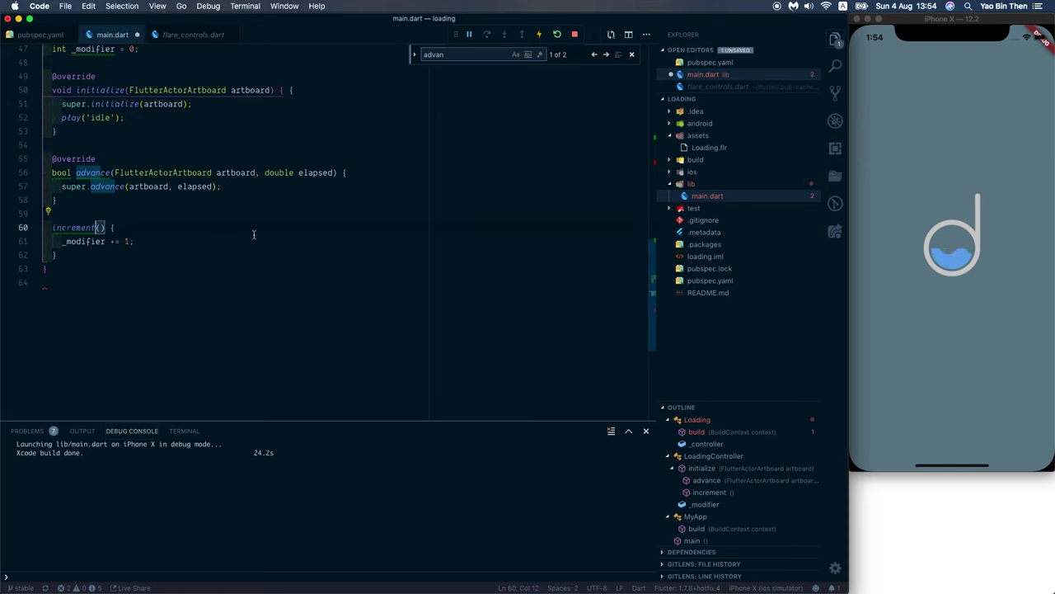
pyautogui.scroll(6, 254, 234)
pyautogui.click(195, 301)
pyautogui.press('super+s')
pyautogui.scroll(-5, 197, 304)
pyautogui.scroll(10, 197, 304)
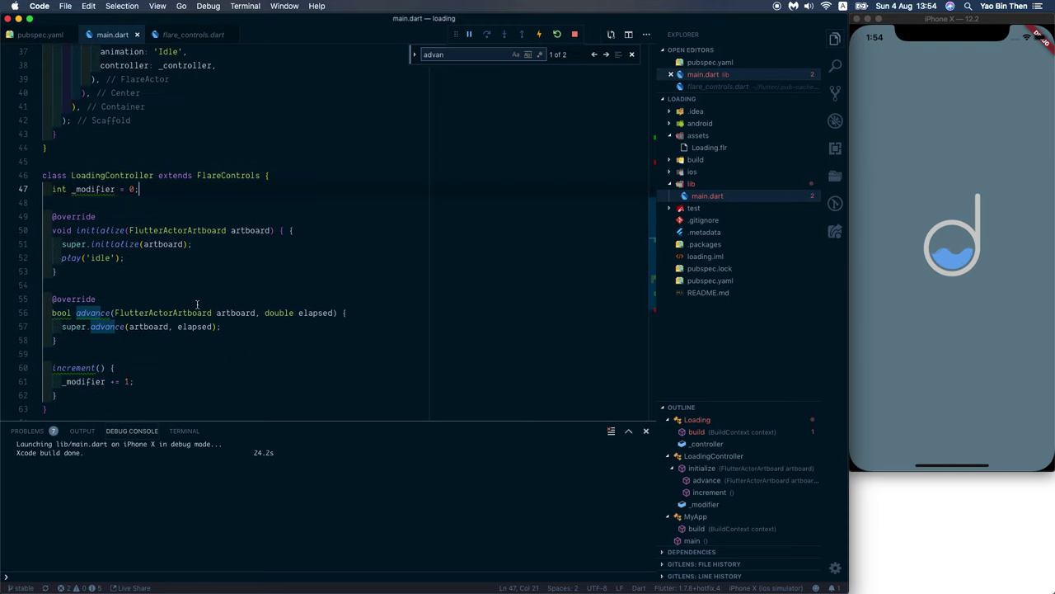
pyautogui.moveTo(155, 318)
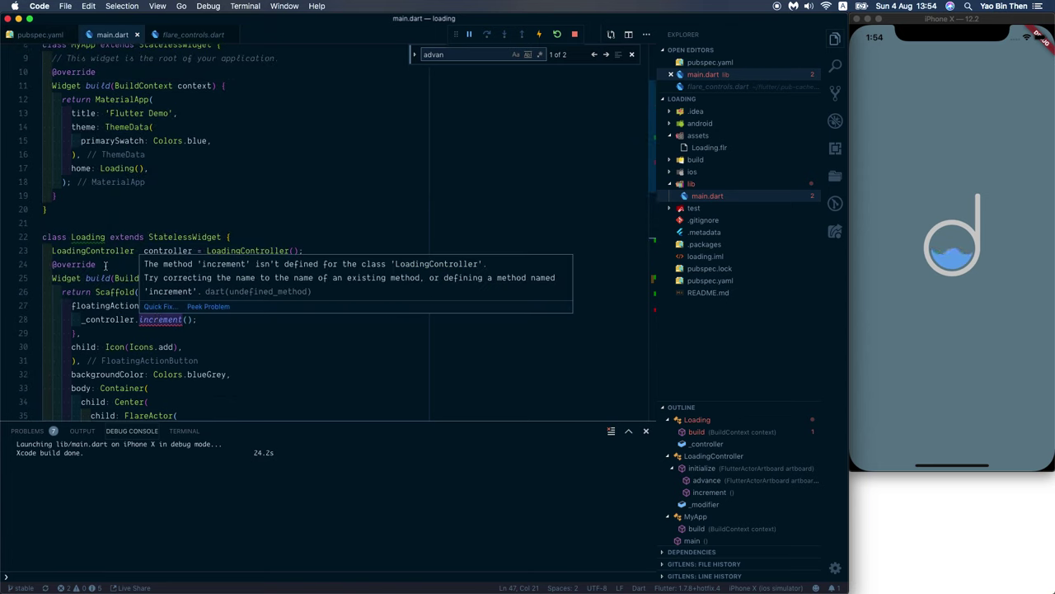
pyautogui.moveTo(90, 236)
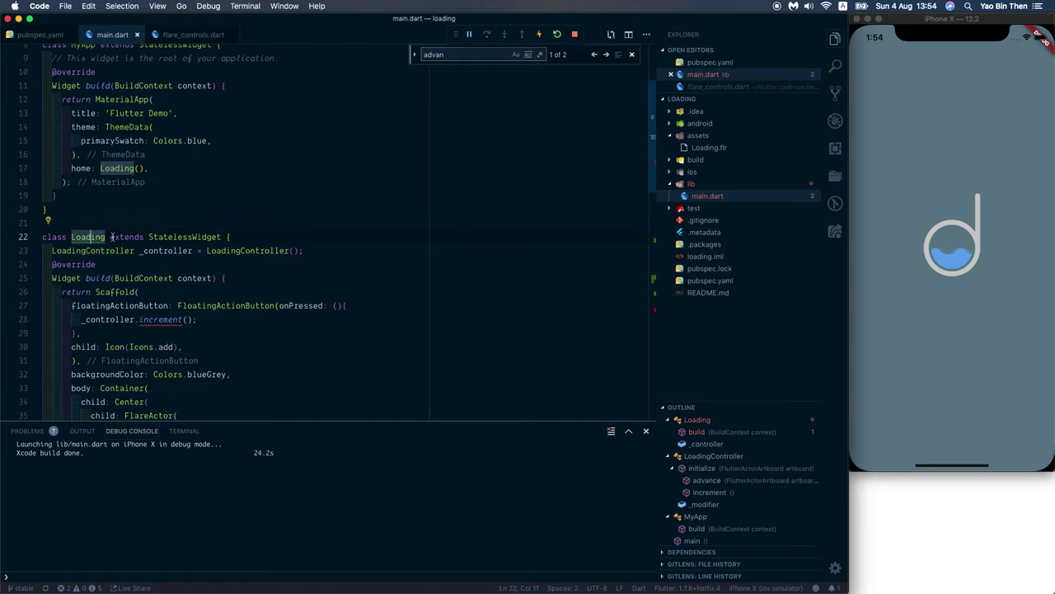
pyautogui.click(106, 237)
pyautogui.doubleClick(118, 168)
pyautogui.press('super+d')
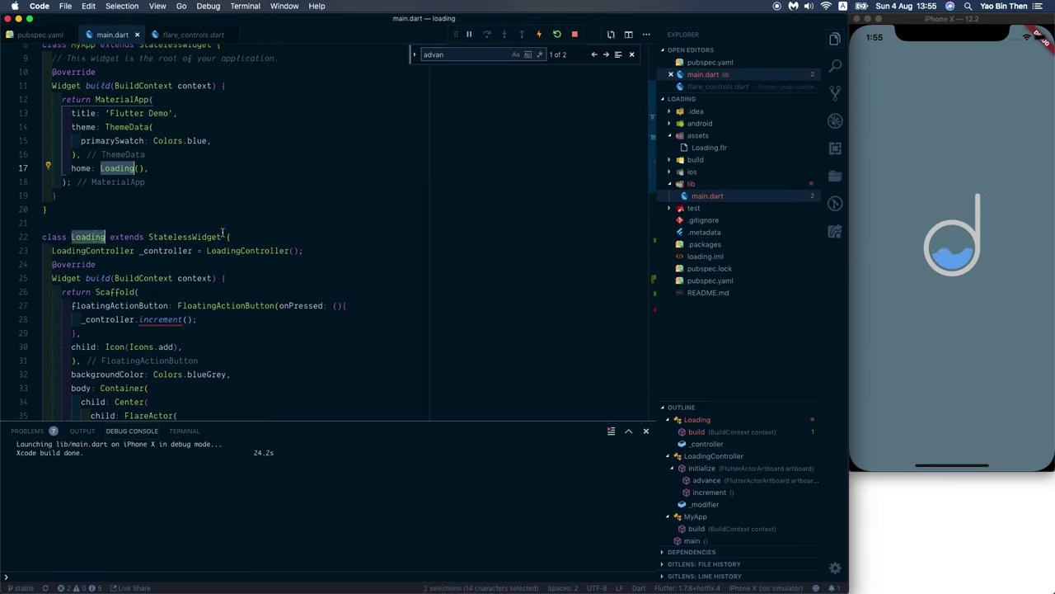
pyautogui.scroll(-2, 327, 214)
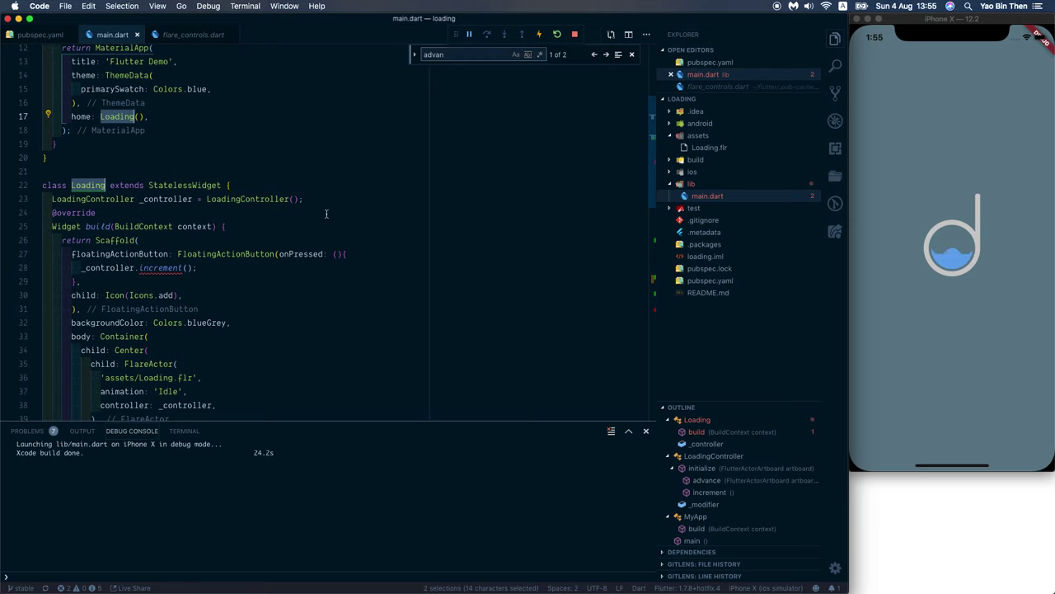
pyautogui.write('FlareLo')
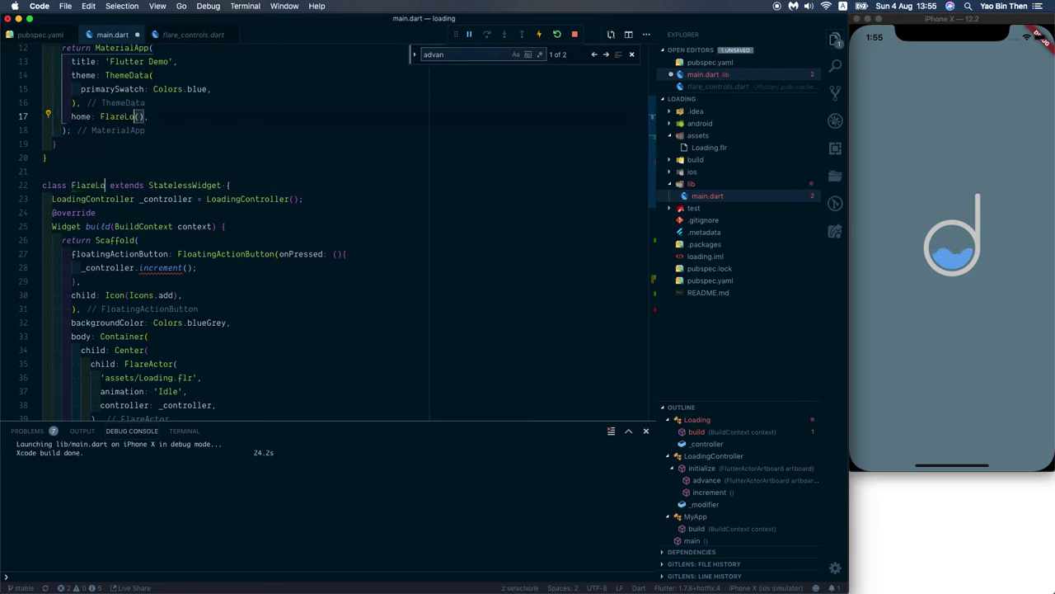
pyautogui.write('a')
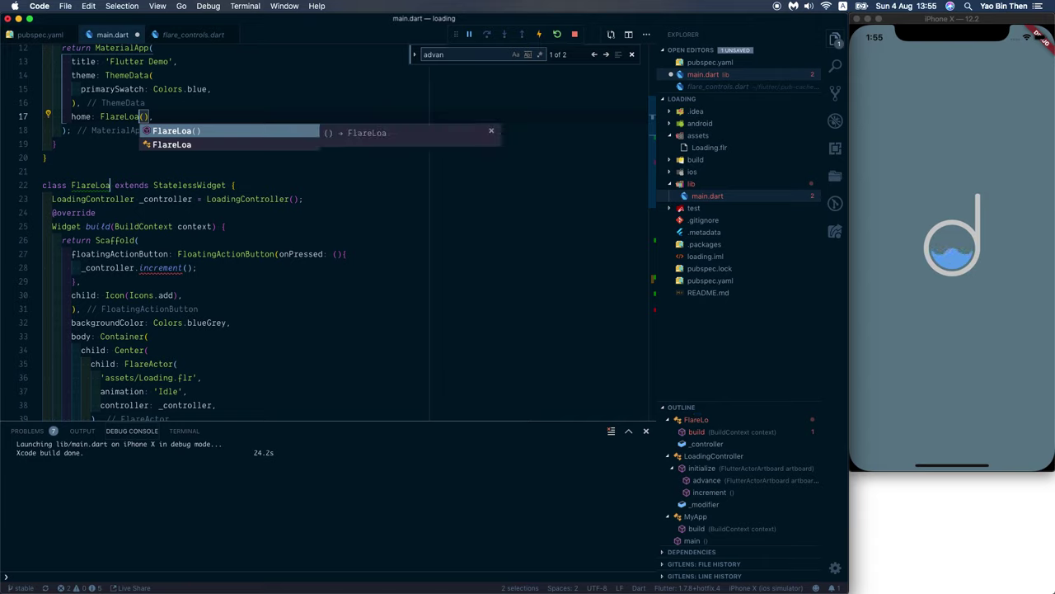
pyautogui.hotkey('alt', 'BackSpace')
pyautogui.write('LoadingLogo')
pyautogui.press('cmd+s')
pyautogui.click(259, 254)
pyautogui.scroll(-3, 195, 253)
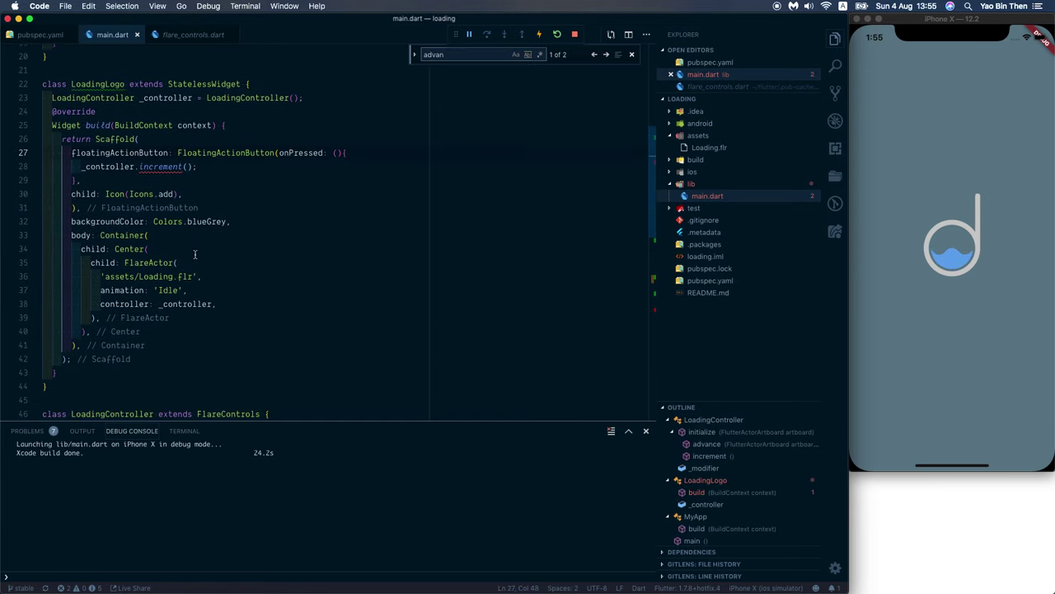
pyautogui.scroll(-4, 195, 254)
pyautogui.scroll(-7, 105, 281)
pyautogui.scroll(13, 132, 273)
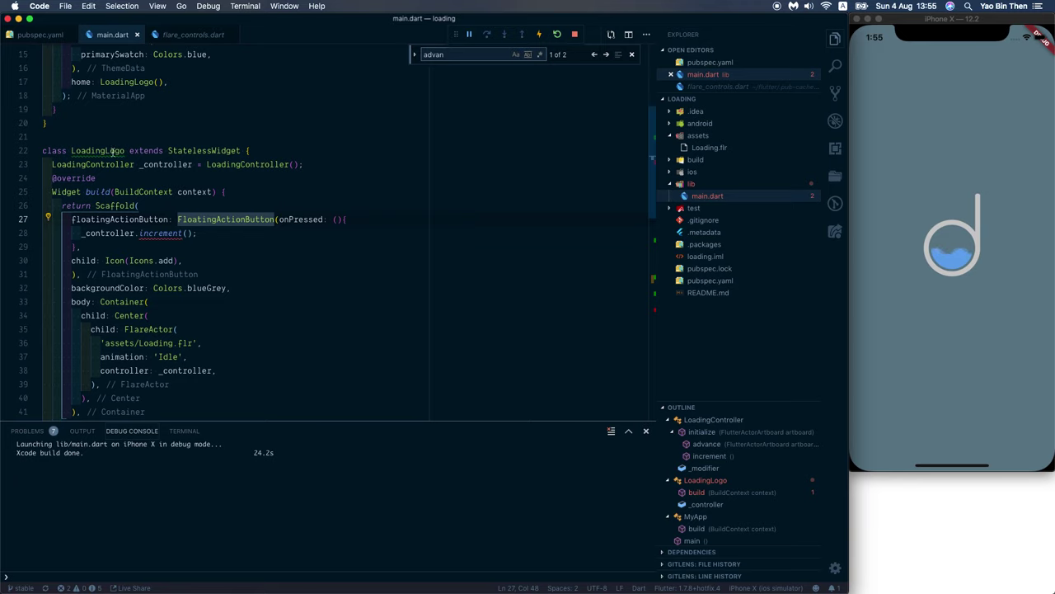
pyautogui.doubleClick(113, 151)
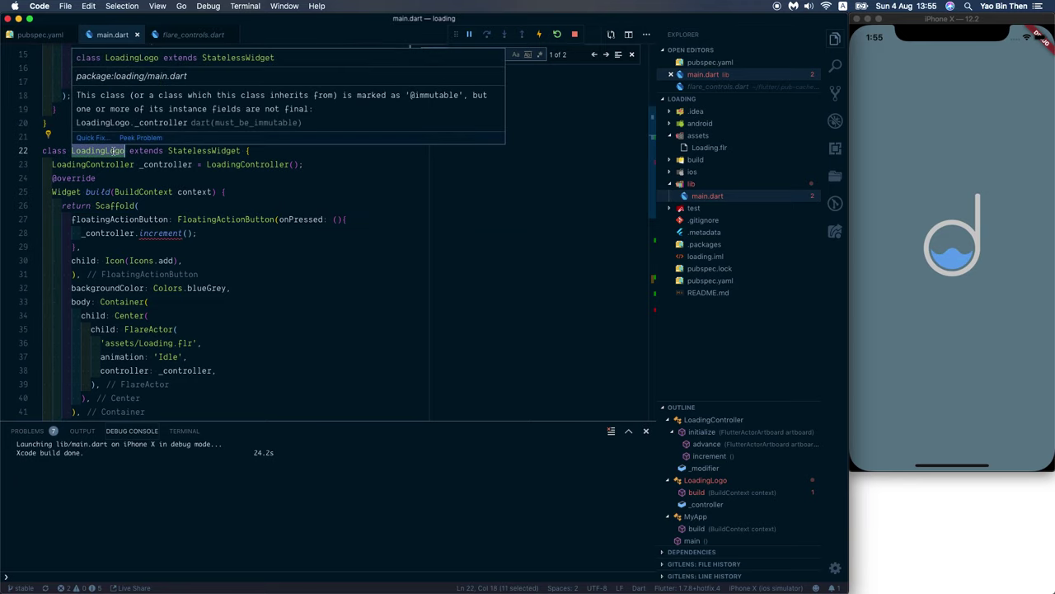
pyautogui.scroll(-8, 181, 206)
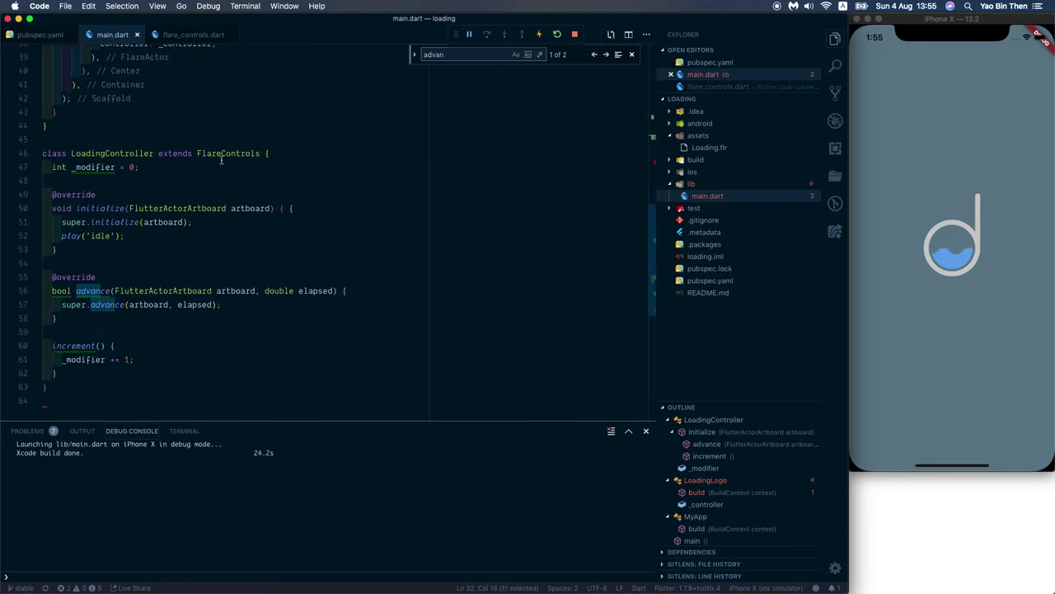
pyautogui.scroll(7, 223, 177)
pyautogui.moveTo(98, 108)
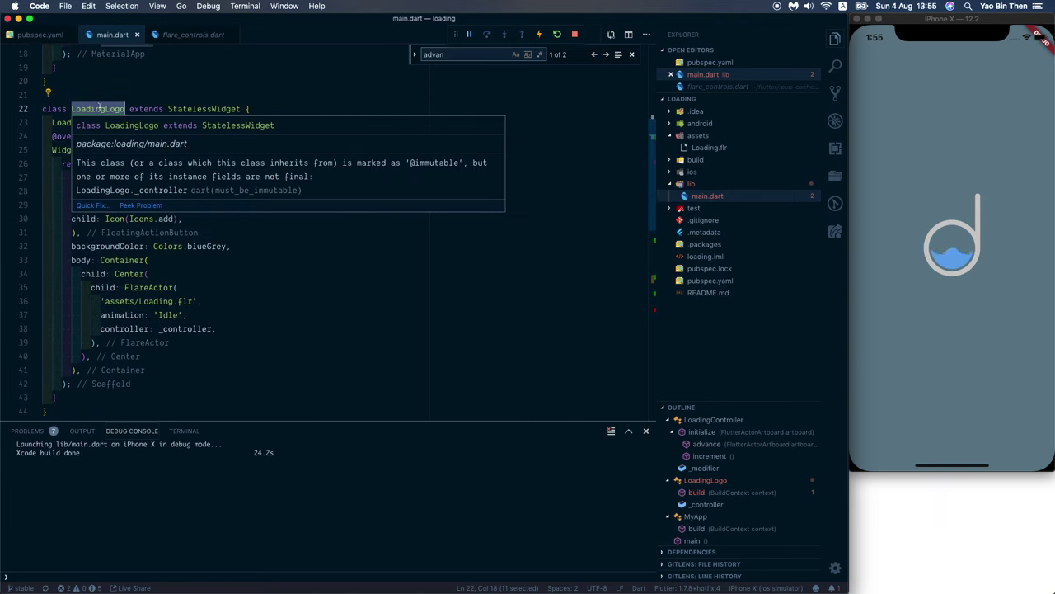
pyautogui.press('super+d')
pyautogui.write('FlareLoa')
pyautogui.scroll(4, 303, 241)
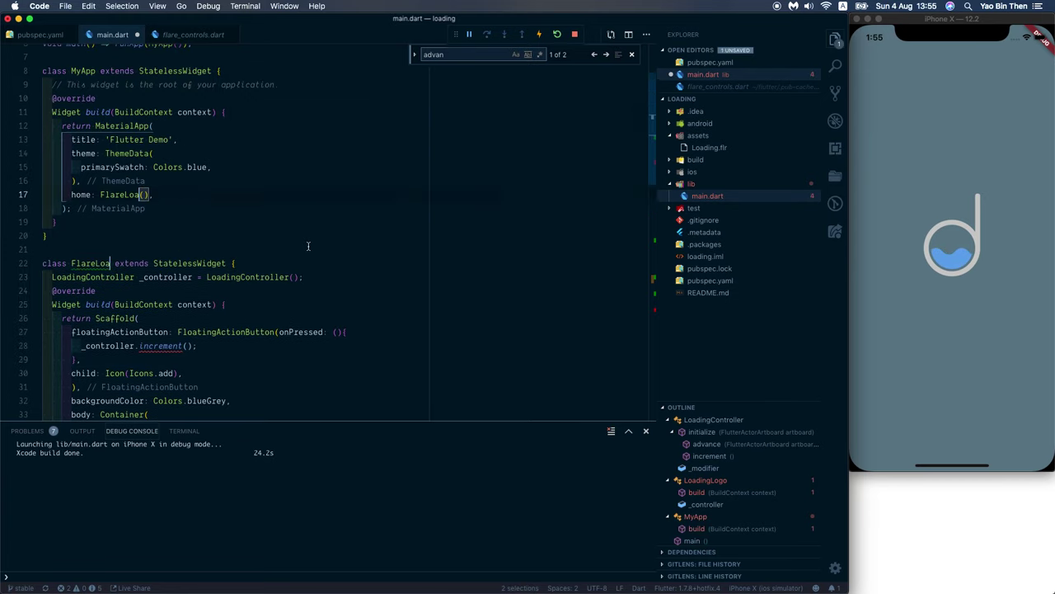
pyautogui.scroll(-9, 305, 244)
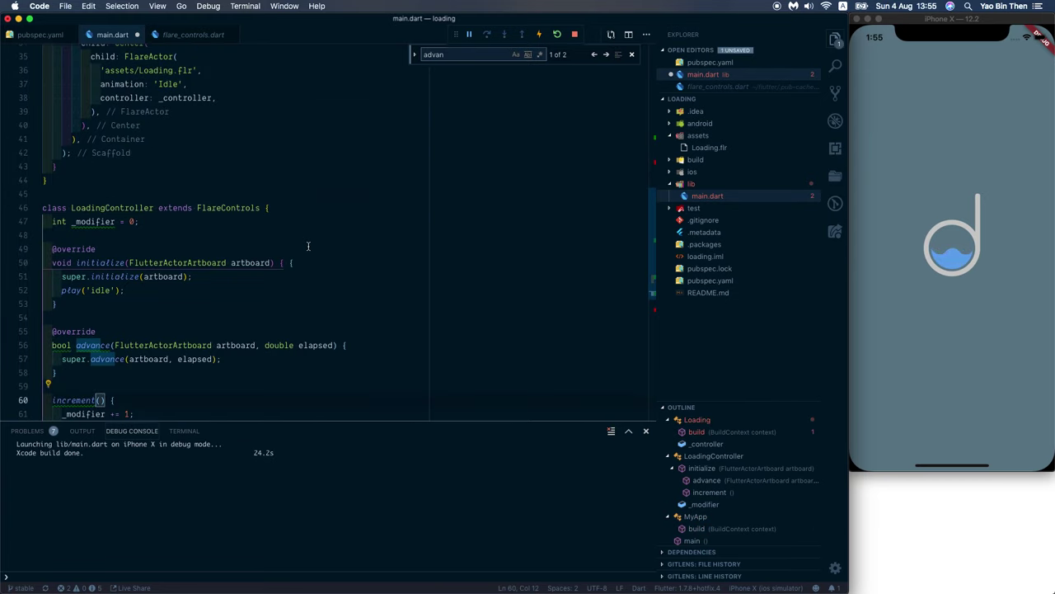
pyautogui.scroll(6, 308, 246)
pyautogui.press('super+slash')
pyautogui.press('super+slash')
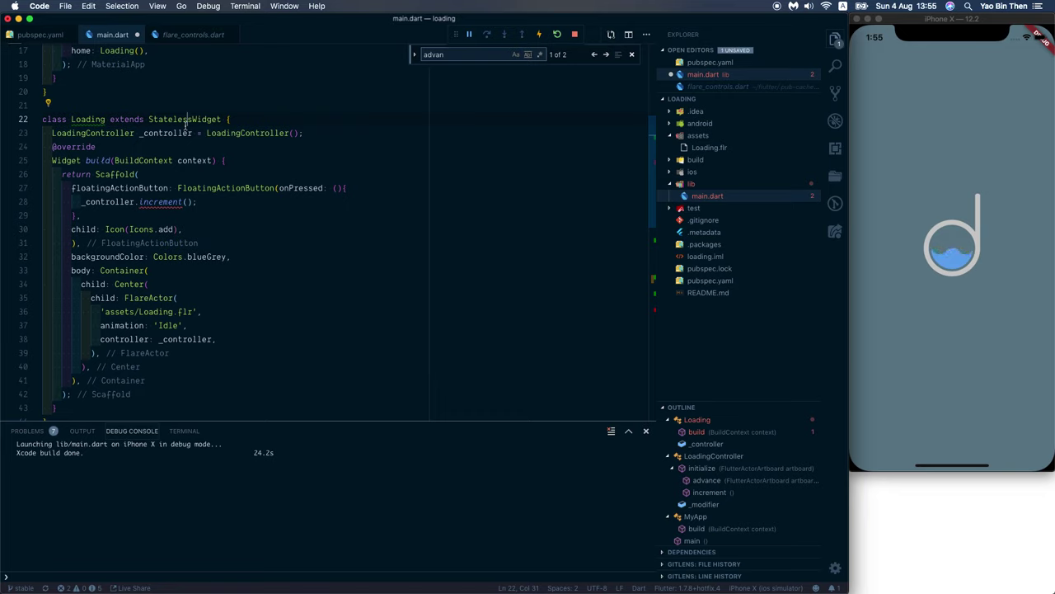
# Step: Convert the Loading widget into a stateful widget with a quick fix and save
pyautogui.press('super+period')
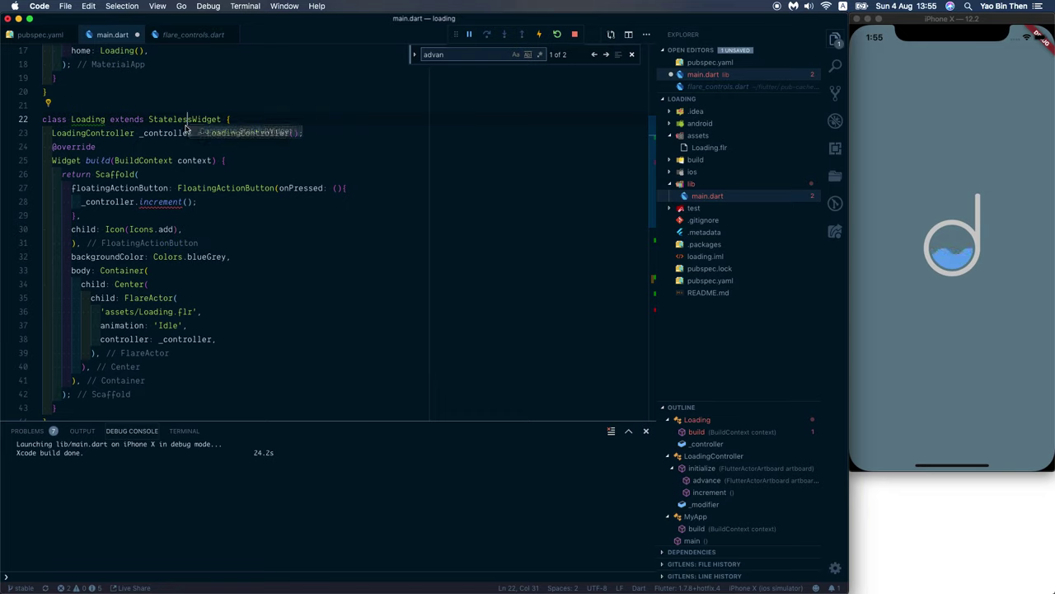
pyautogui.click(186, 128)
pyautogui.press('Down')
pyautogui.press('Down')
pyautogui.press('Down')
pyautogui.press('Down')
pyautogui.press('Down')
pyautogui.press('Down')
pyautogui.press('Down')
pyautogui.press('Down')
pyautogui.press('Down')
pyautogui.press('Down')
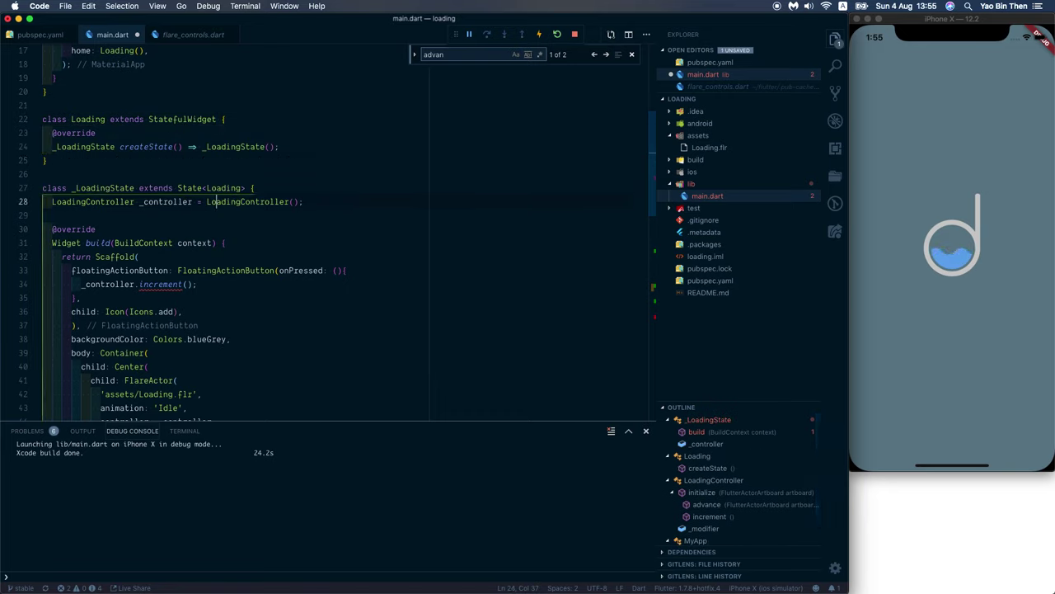
pyautogui.press('Up')
pyautogui.press('Up')
pyautogui.press('Up')
pyautogui.press('Up')
pyautogui.press('super+s')
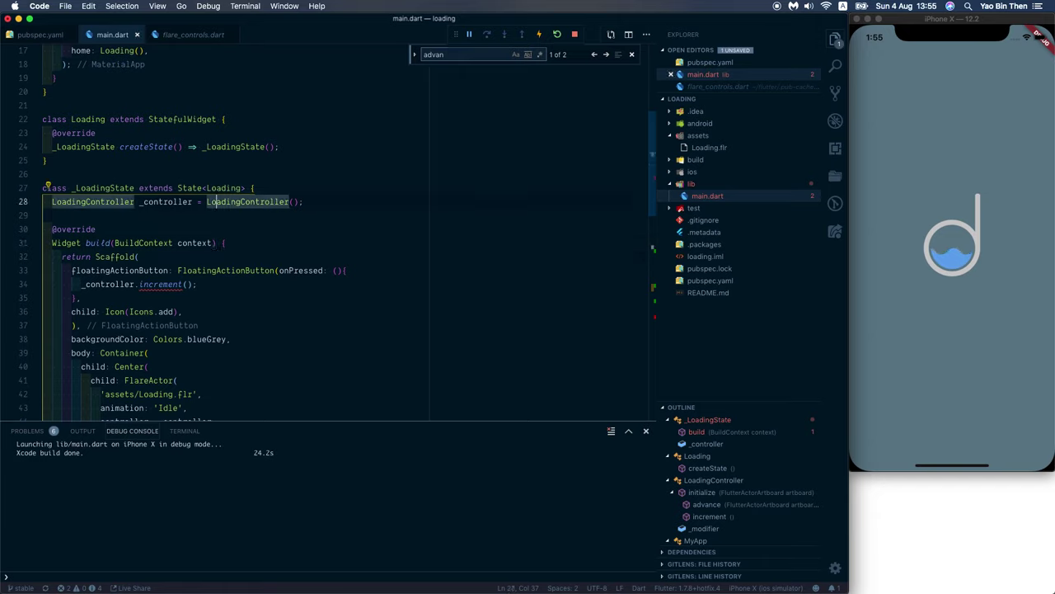
pyautogui.press('Down')
pyautogui.press('Down')
pyautogui.press('Down')
pyautogui.press('Down')
pyautogui.press('Down')
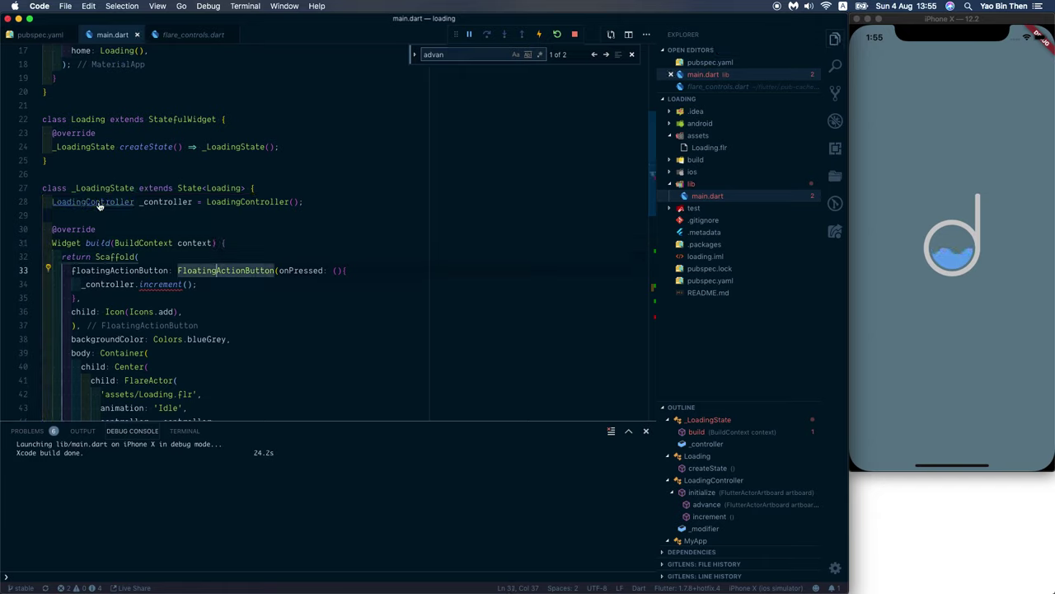
# Step: Add 'return true;' after the super.advance call in LoadingController and save
pyautogui.keyDown('super'); pyautogui.click(97, 202); pyautogui.keyUp('super')
pyautogui.scroll(-3, 189, 214)
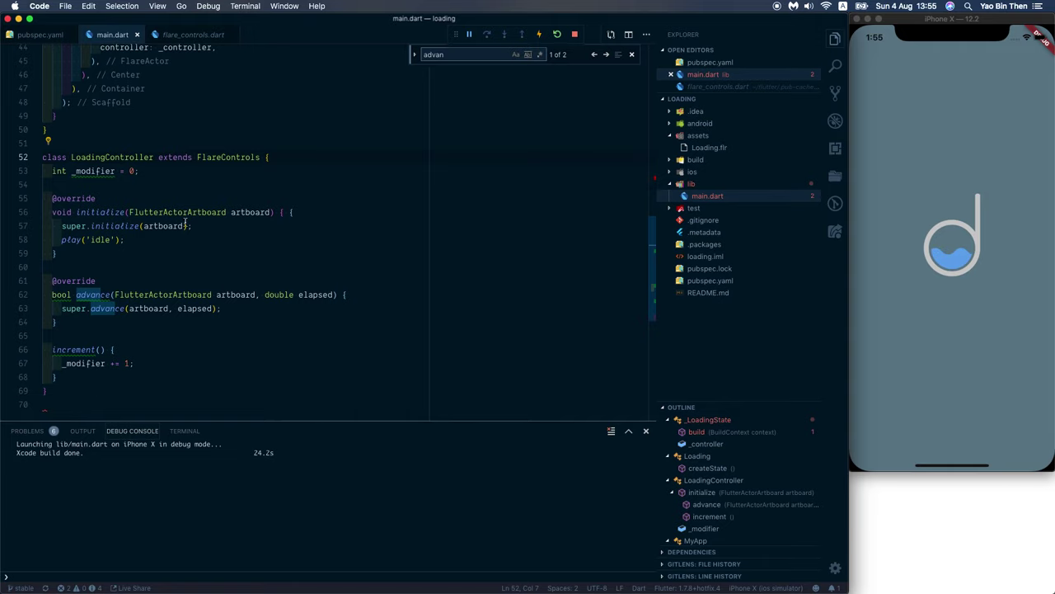
pyautogui.click(245, 310)
pyautogui.press('Return')
pyautogui.write('reutn')
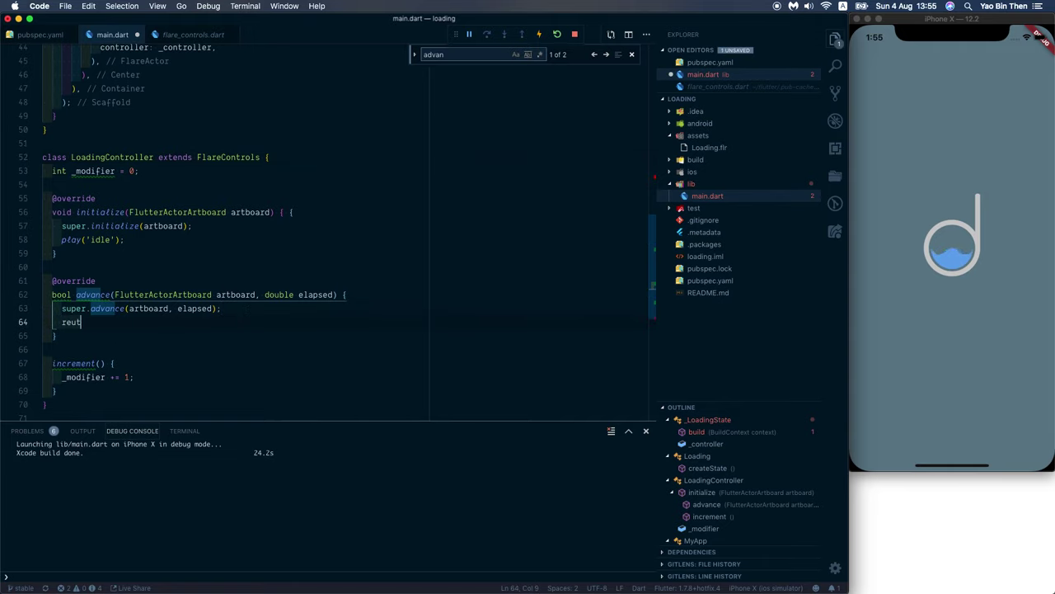
pyautogui.press('BackSpace')
pyautogui.press('BackSpace')
pyautogui.press('BackSpace')
pyautogui.write('turn t')
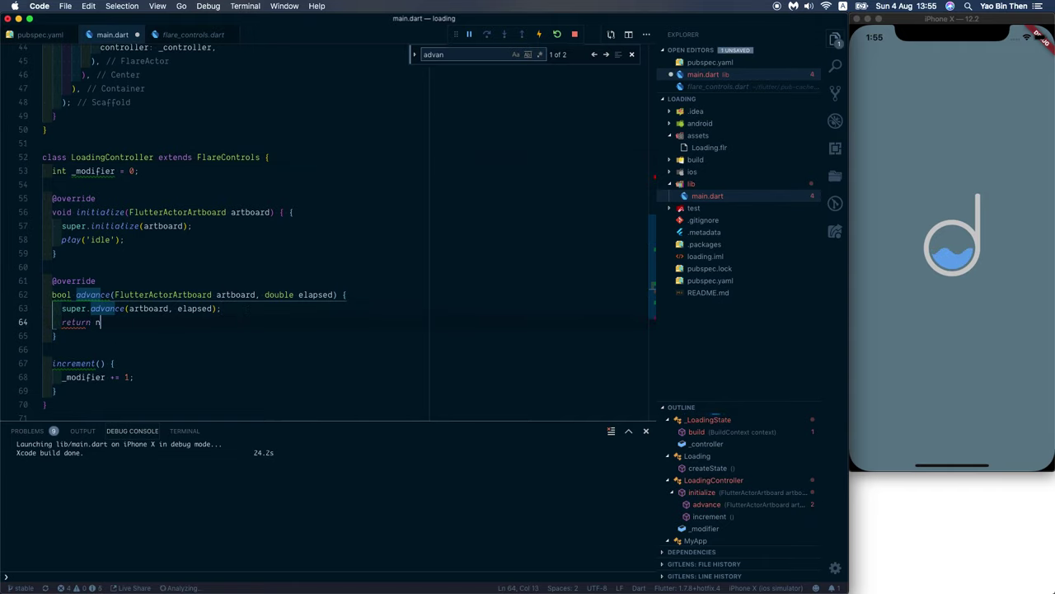
pyautogui.write('rue;')
pyautogui.press('super+s')
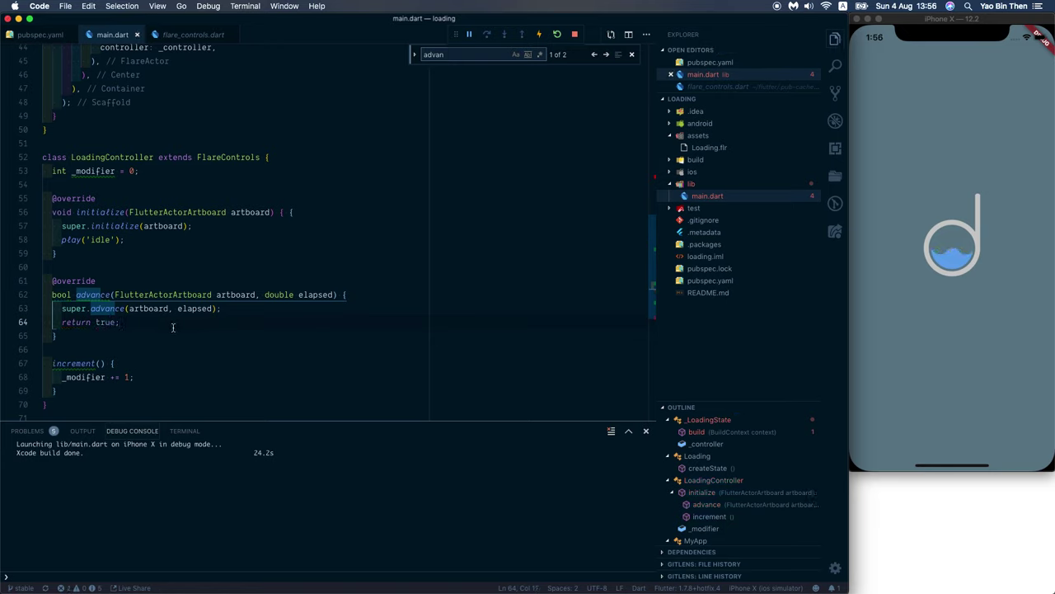
# Step: Review the advance and increment methods in the LoadingController class
pyautogui.moveTo(102, 295)
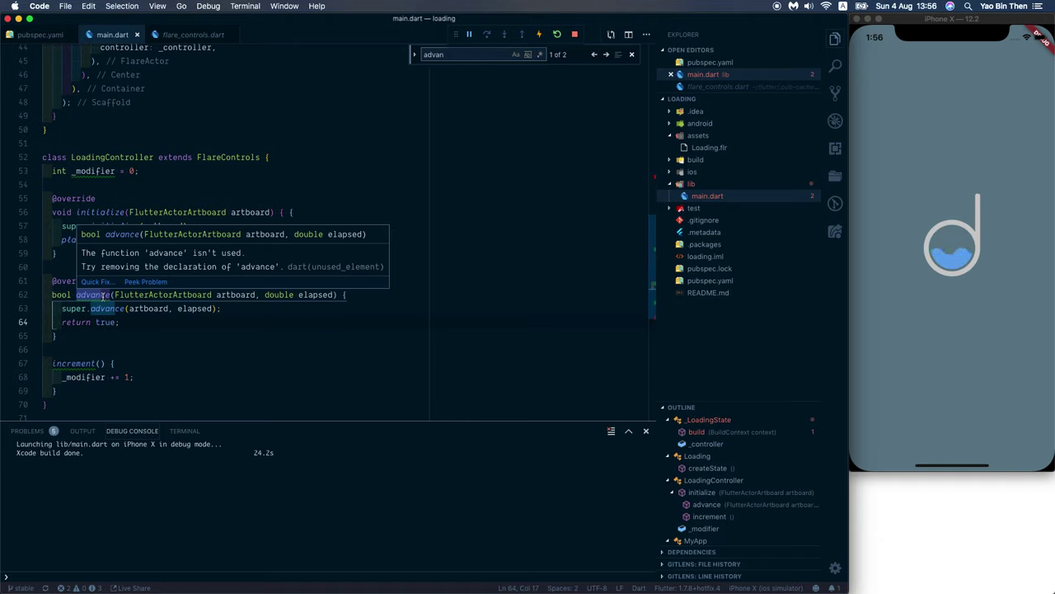
pyautogui.click(147, 331)
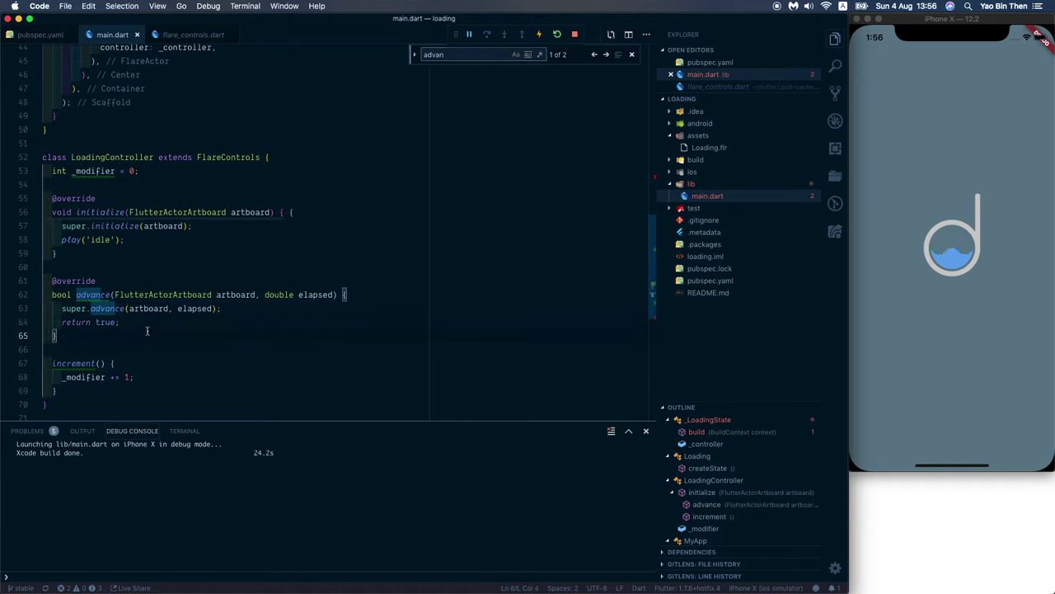
pyautogui.click(107, 282)
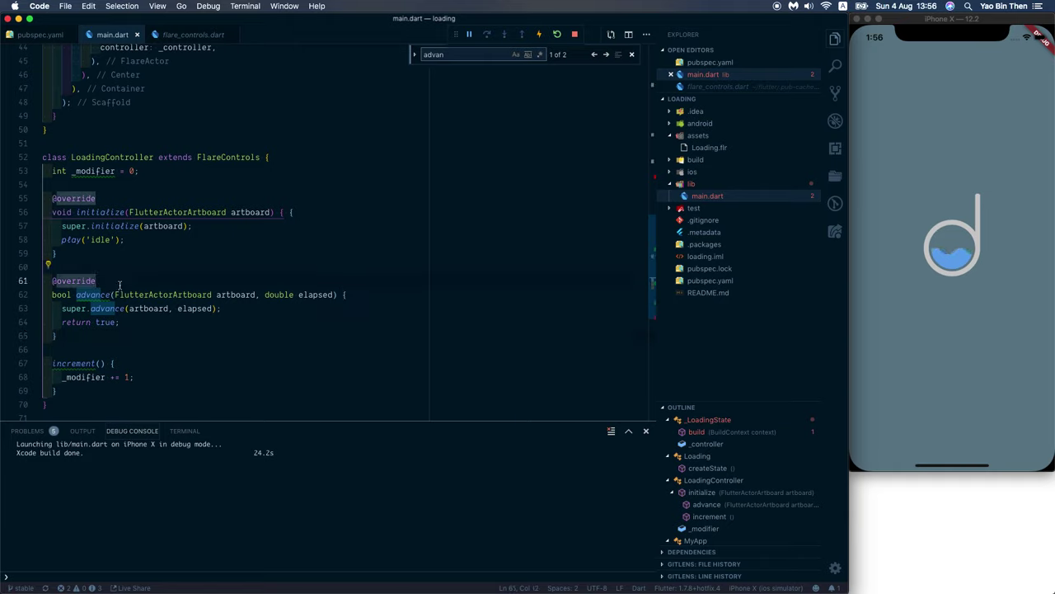
pyautogui.click(82, 364)
pyautogui.scroll(8, 184, 258)
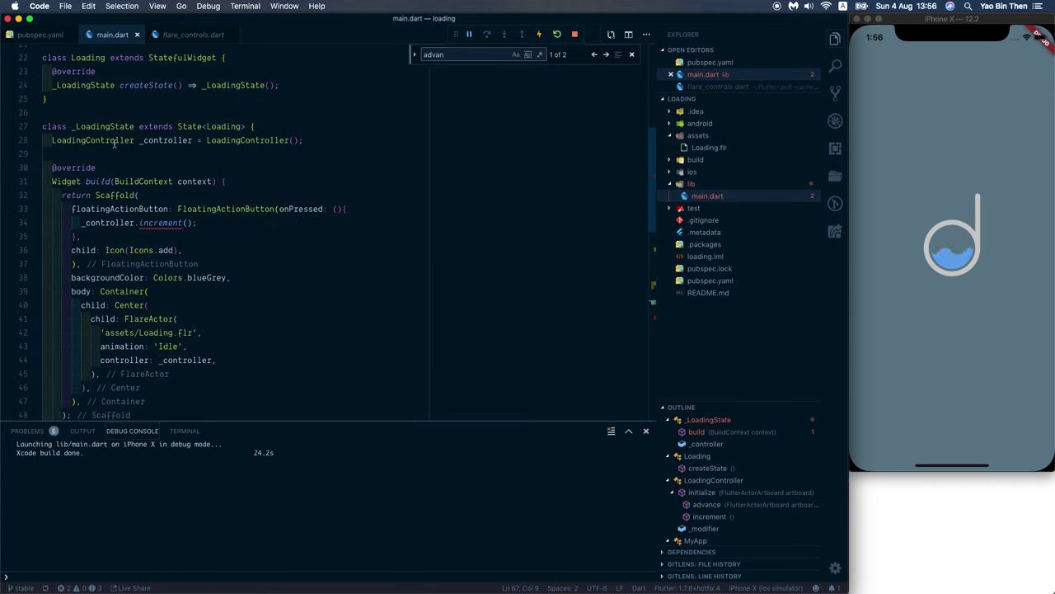
pyautogui.keyDown('super'); pyautogui.click(113, 141); pyautogui.keyUp('super')
pyautogui.scroll(-8, 143, 315)
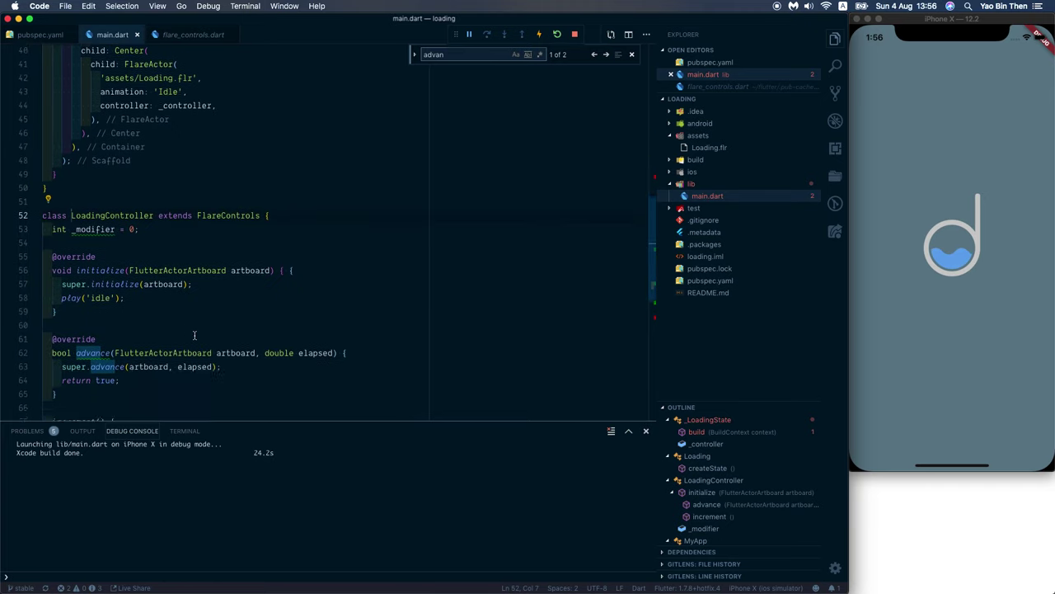
pyautogui.scroll(8, 165, 346)
pyautogui.press('Escape')
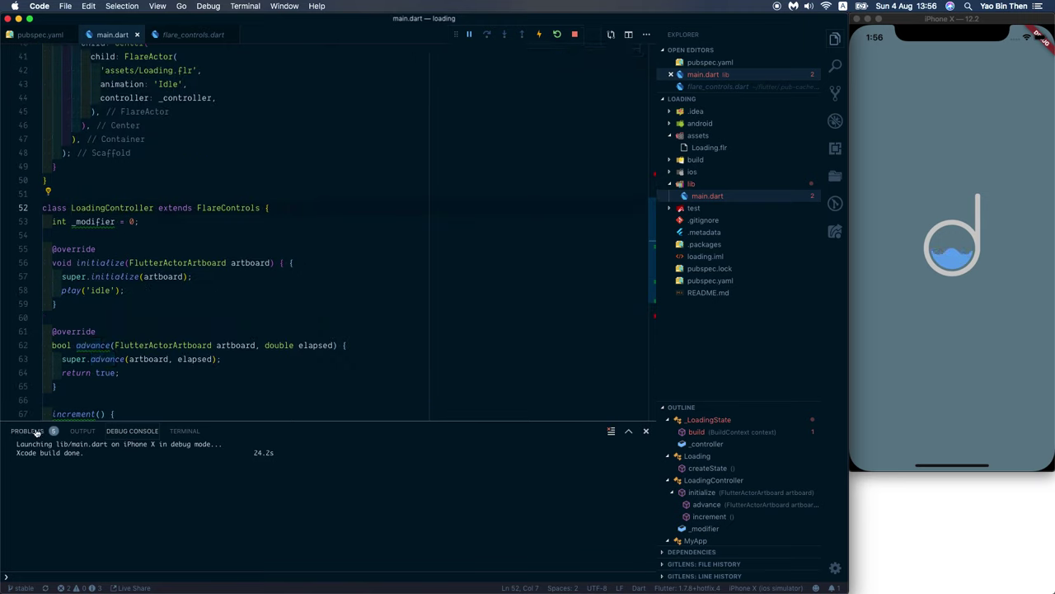
# Step: Fix the missing parenthesis error from the Problems list by typing a closing brace
pyautogui.click(33, 432)
pyautogui.click(132, 468)
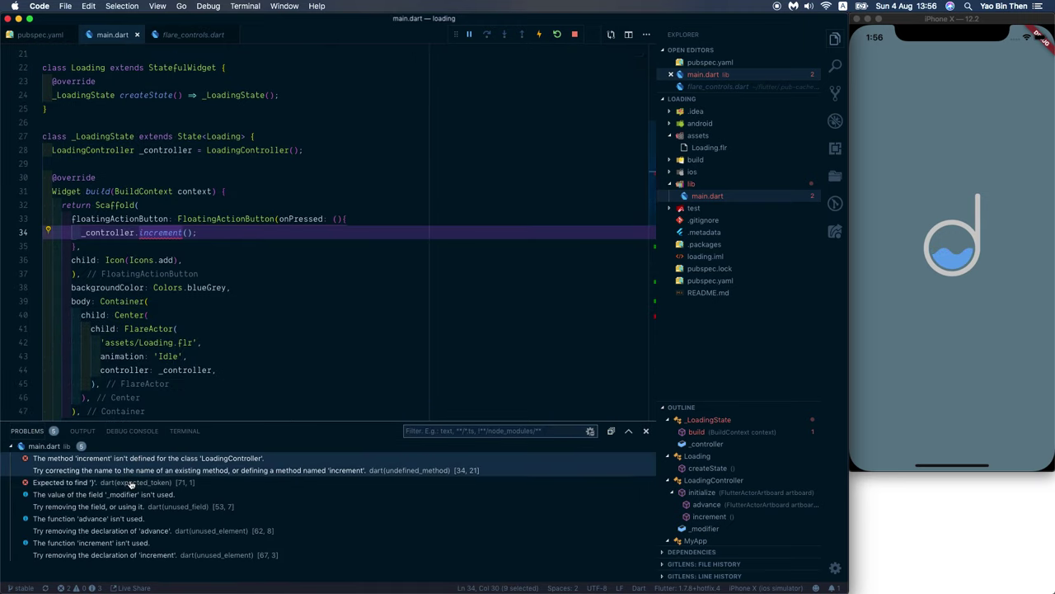
pyautogui.click(132, 482)
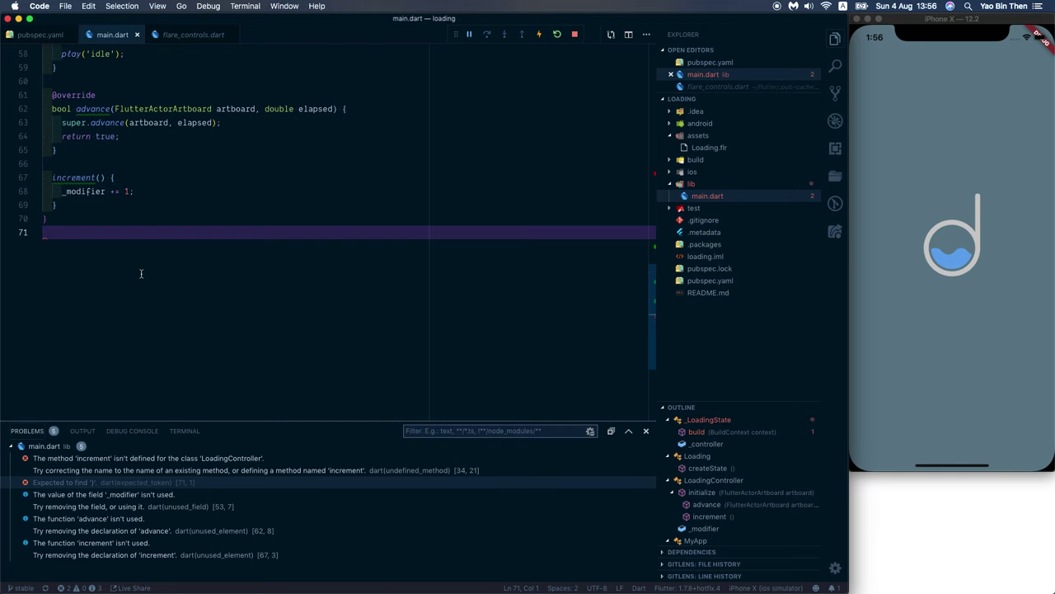
pyautogui.write('}')
pyautogui.scroll(12, 145, 274)
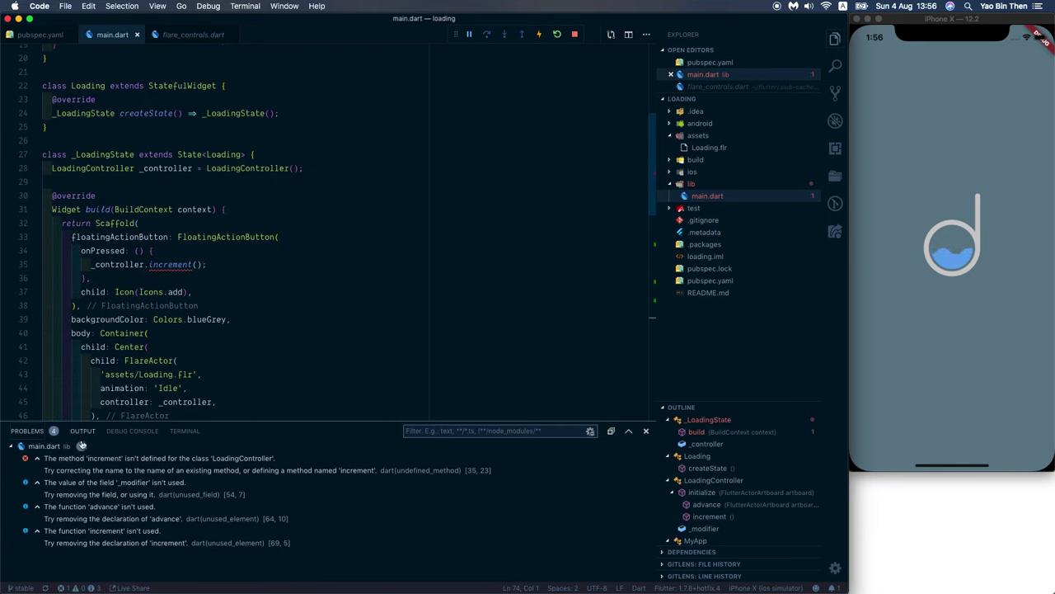
# Step: Delete the undefined increment call after _controller. on line 35 and check member suggestions
pyautogui.click(78, 465)
pyautogui.click(242, 236)
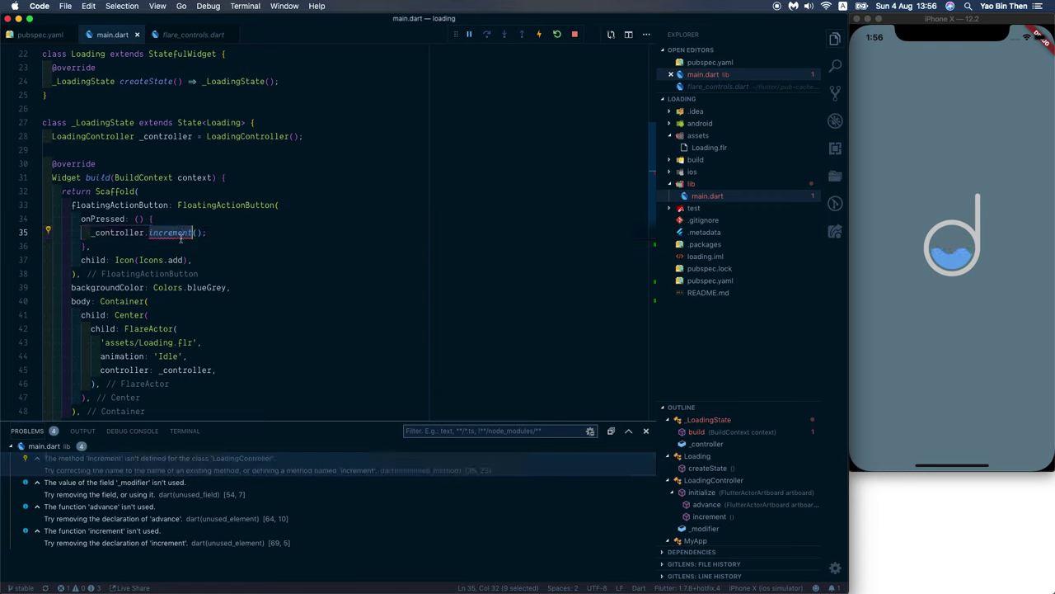
pyautogui.hotkey('alt', 'BackSpace')
pyautogui.hotkey('alt', 'BackSpace')
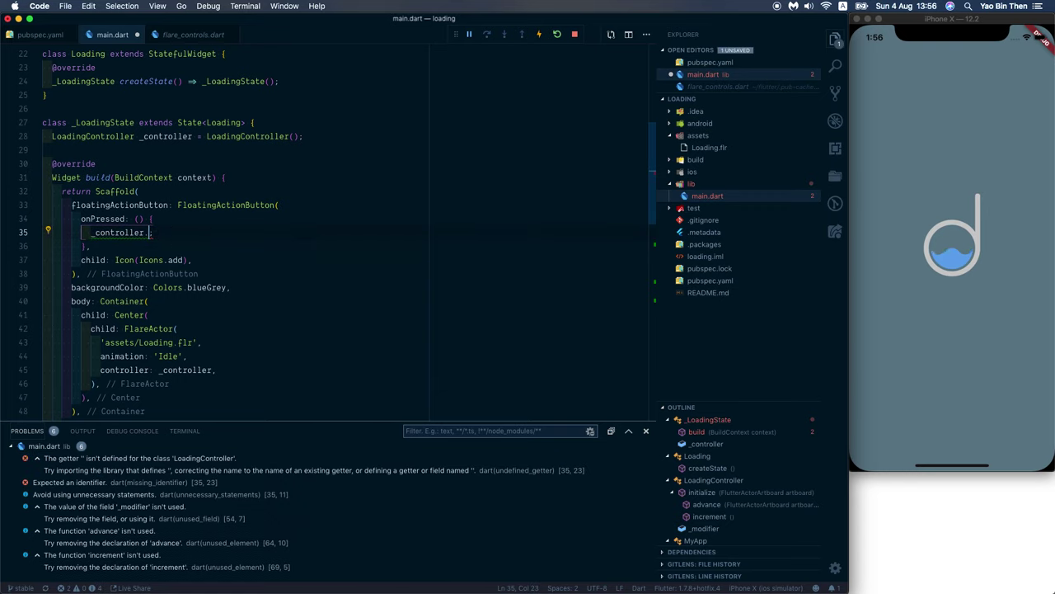
pyautogui.hotkey('ctrl', 'space')
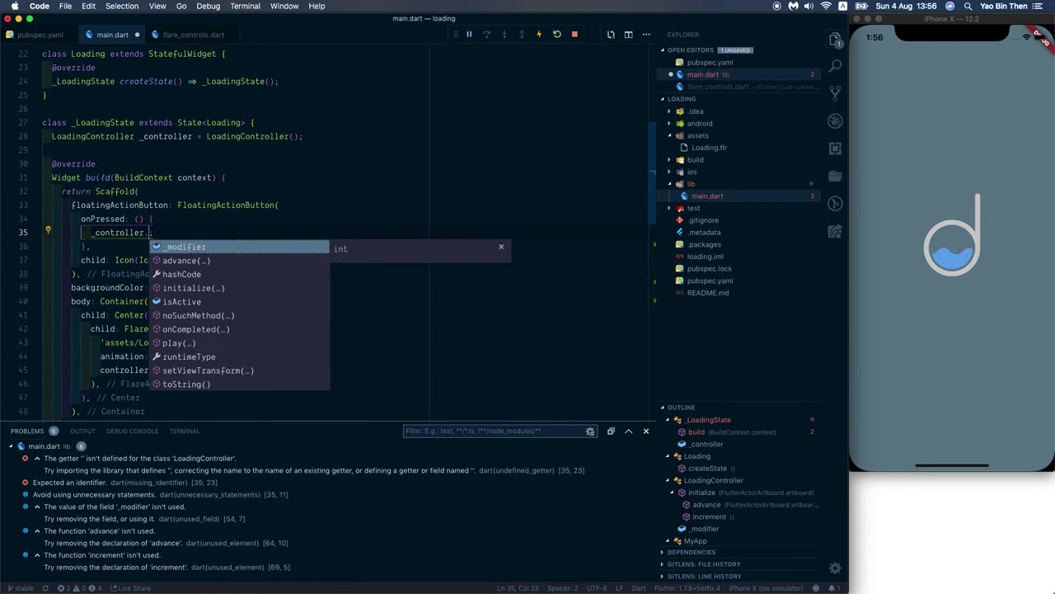
pyautogui.write('in;')
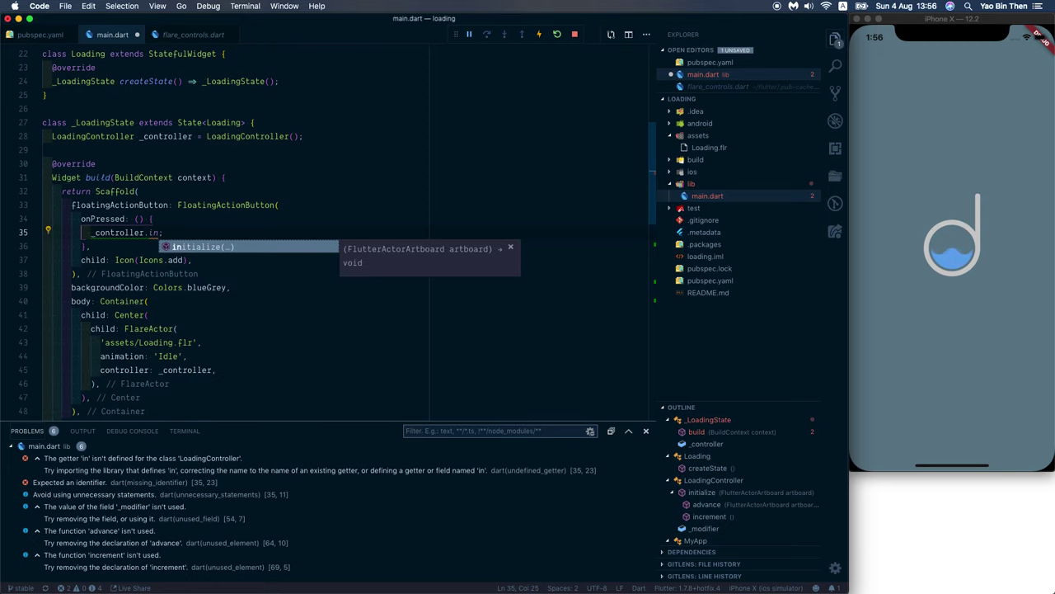
pyautogui.press('Escape')
pyautogui.scroll(-10, 199, 293)
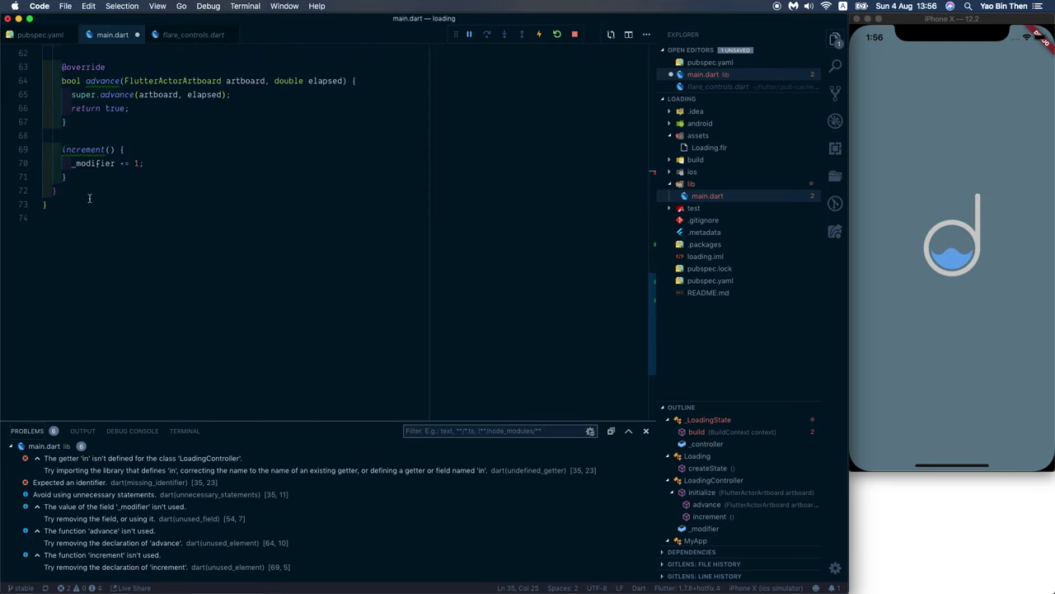
pyautogui.moveTo(83, 181); pyautogui.dragTo(86, 163)
pyautogui.scroll(5, 107, 165)
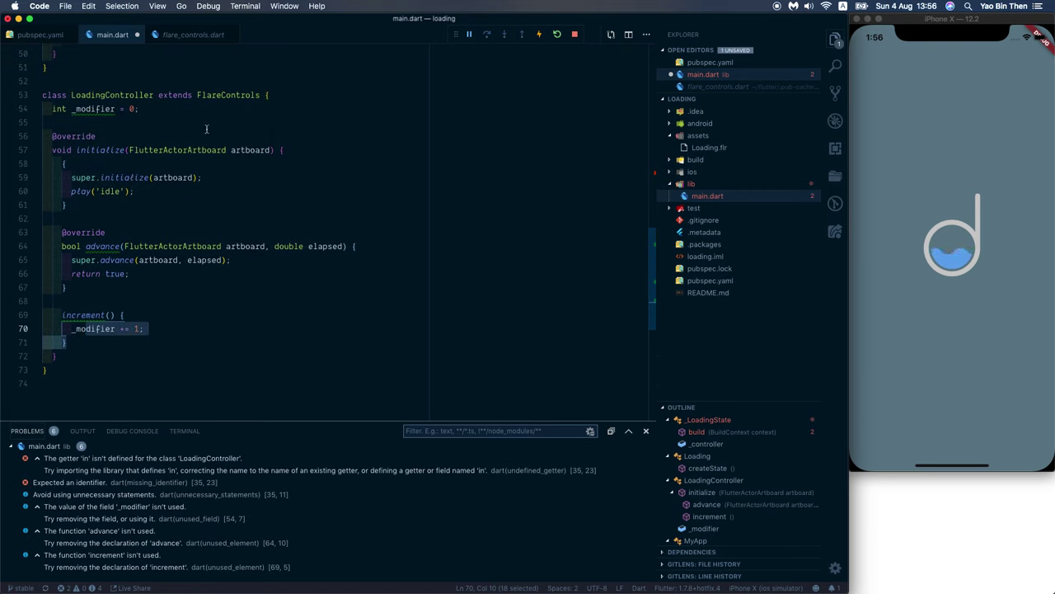
pyautogui.moveTo(98, 316)
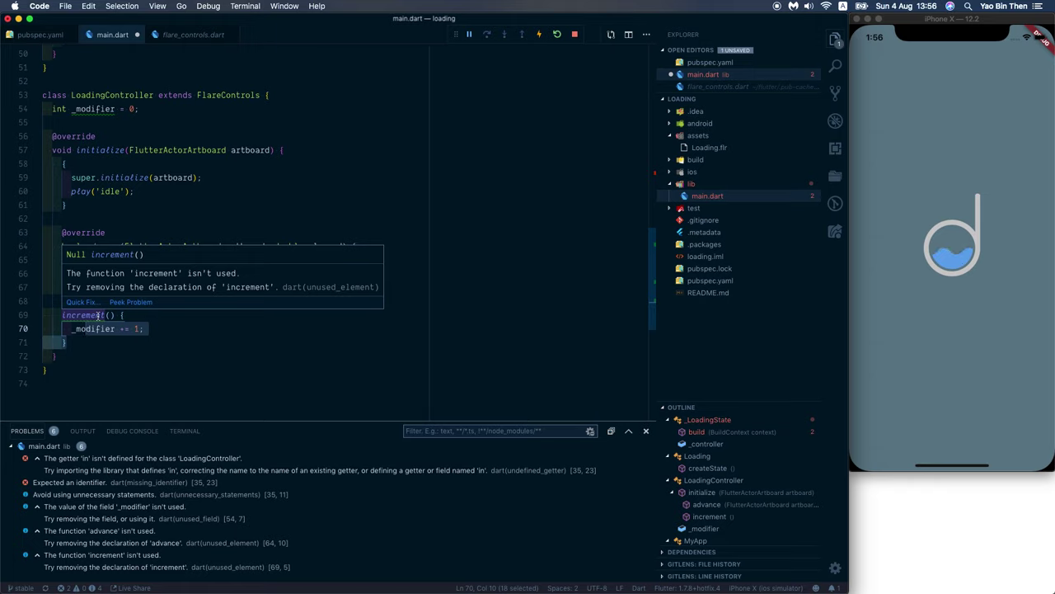
pyautogui.click(100, 315)
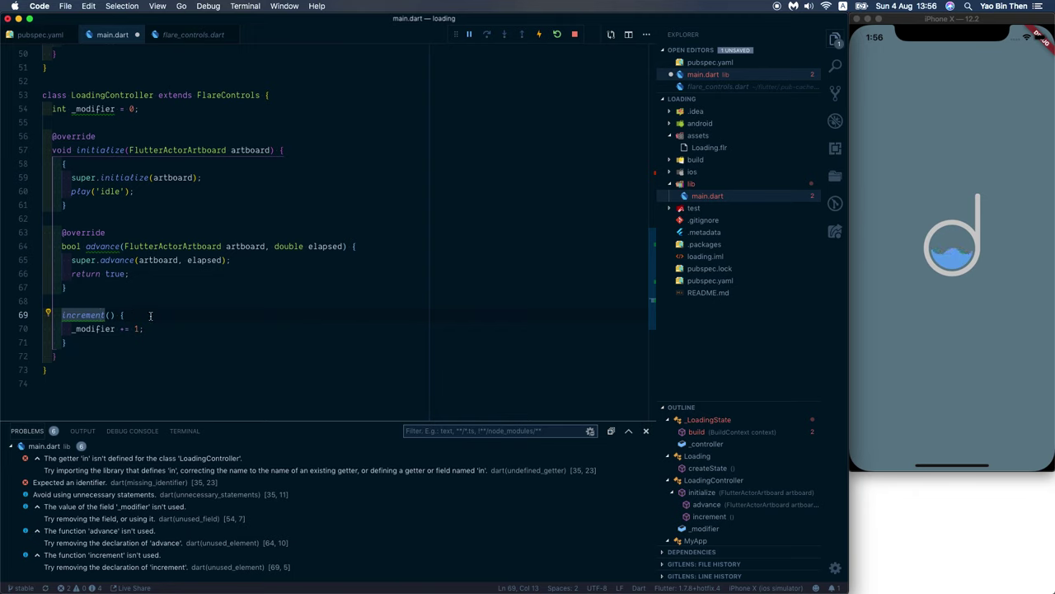
# Step: Retype _controller.increment() on line 35 using autocomplete
pyautogui.scroll(9, 150, 316)
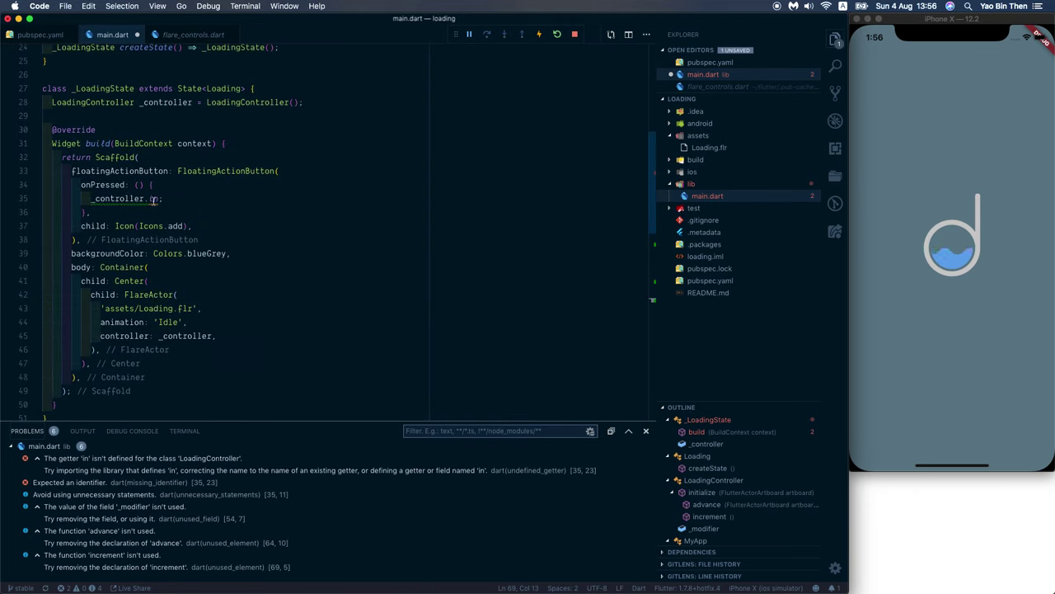
pyautogui.click(157, 198)
pyautogui.press('BackSpace')
pyautogui.press('BackSpace')
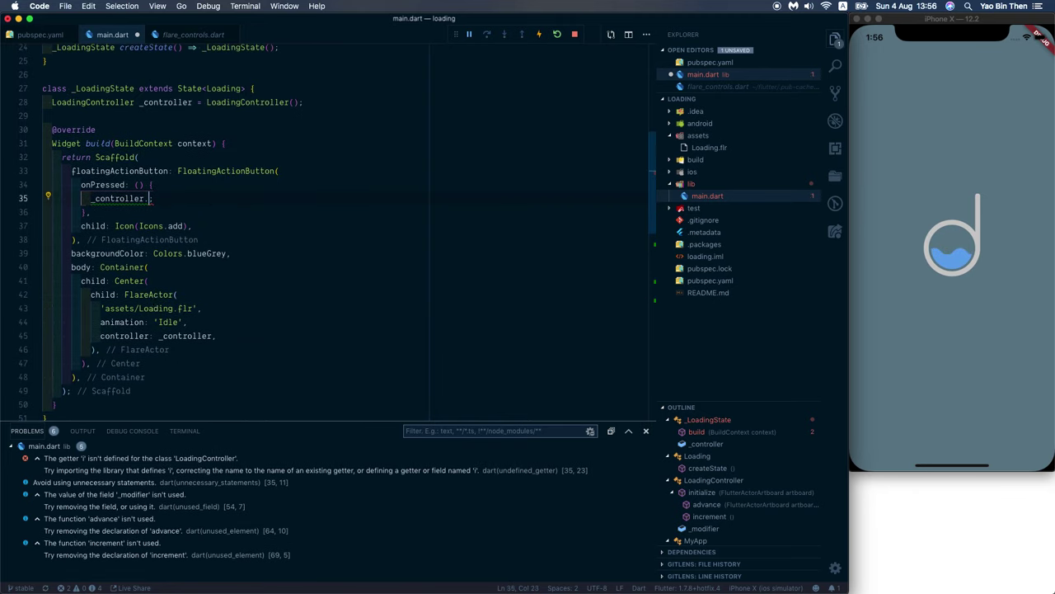
pyautogui.hotkey('ctrl', 'space')
pyautogui.write('i')
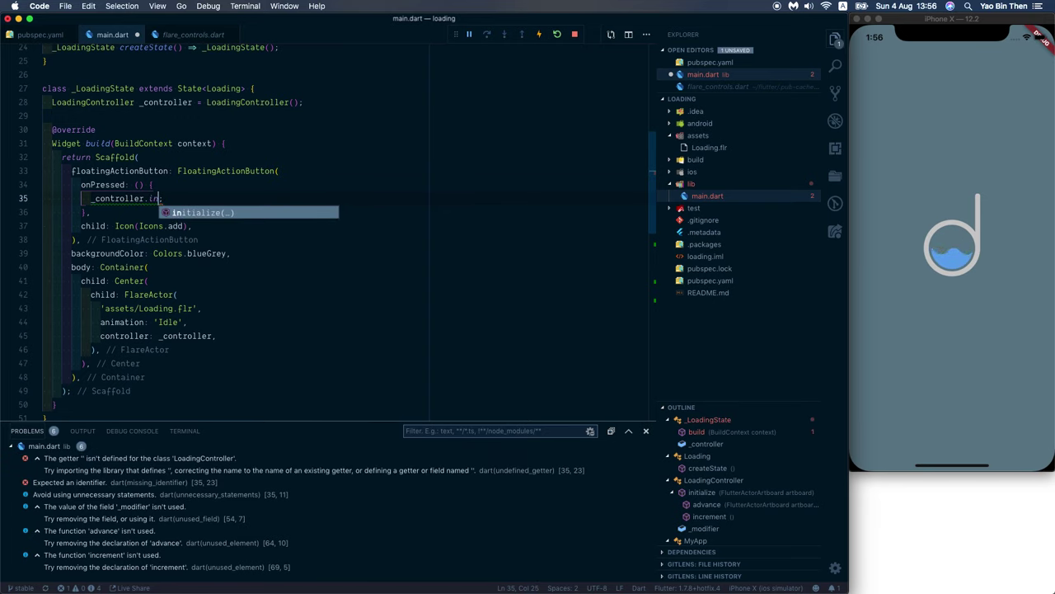
pyautogui.press('BackSpace')
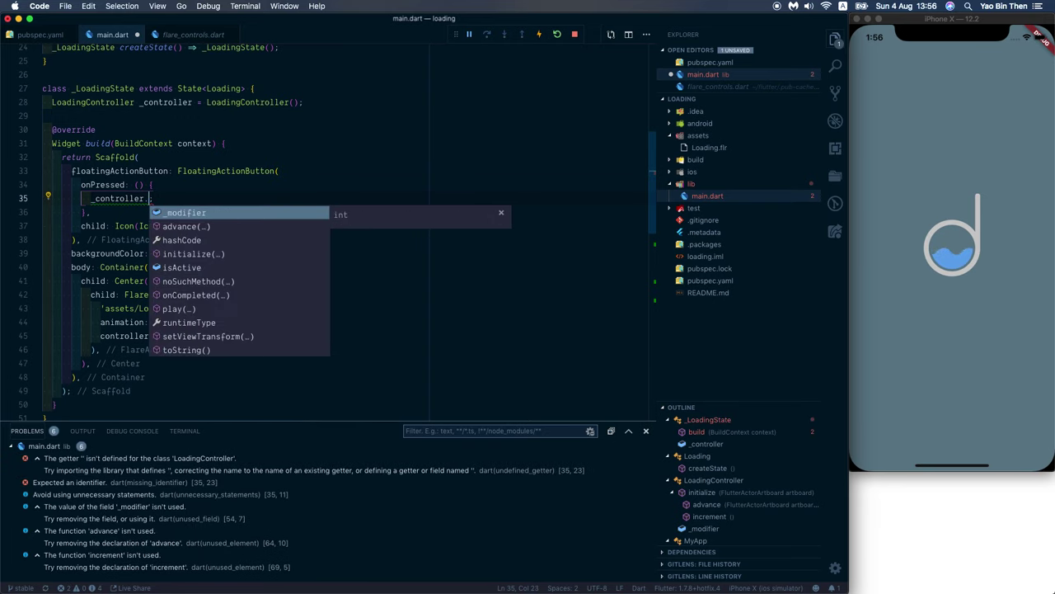
pyautogui.press('Down')
pyautogui.press('Down')
pyautogui.press('Down')
pyautogui.press('Down')
pyautogui.press('Down')
pyautogui.press('Down')
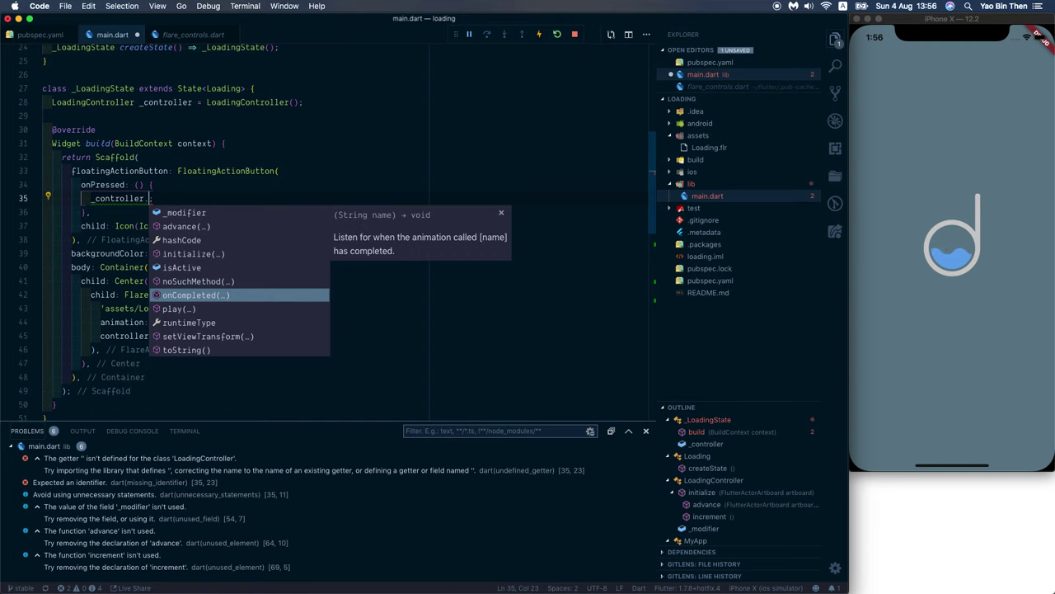
pyautogui.write('incre;')
pyautogui.press('Return')
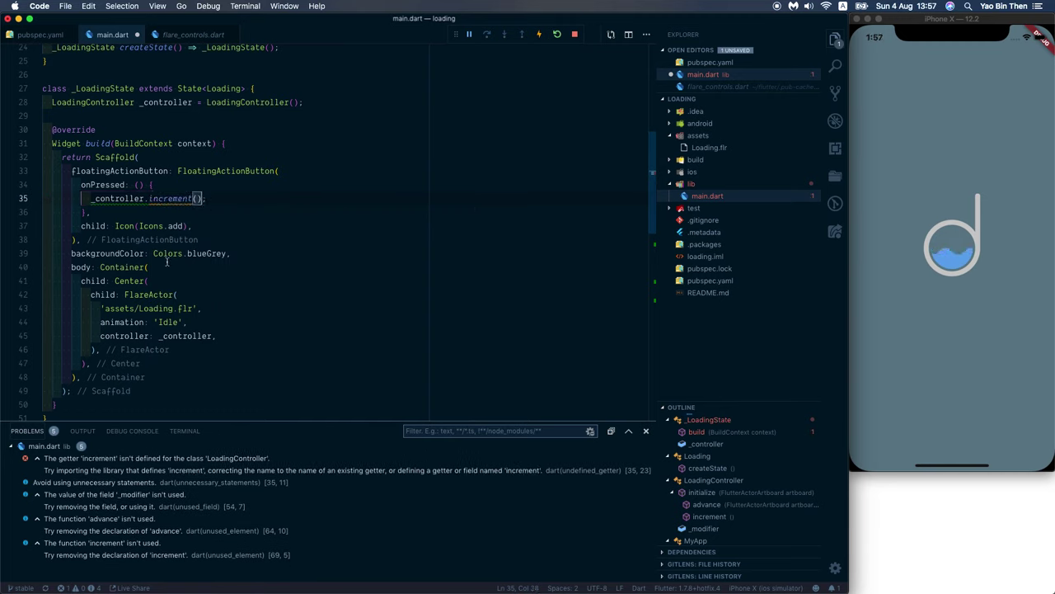
# Step: Replace the old increment() method with increment() { _modifier += 1; } and save main.dart
pyautogui.doubleClick(187, 199)
pyautogui.scroll(-1, 294, 248)
pyautogui.scroll(-10, 295, 247)
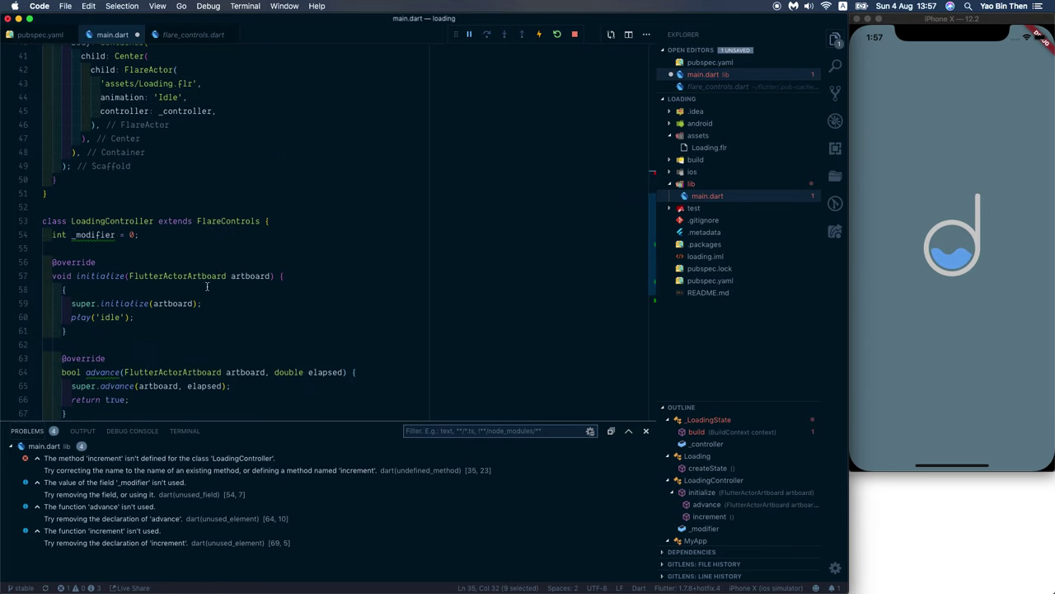
pyautogui.scroll(4, 189, 300)
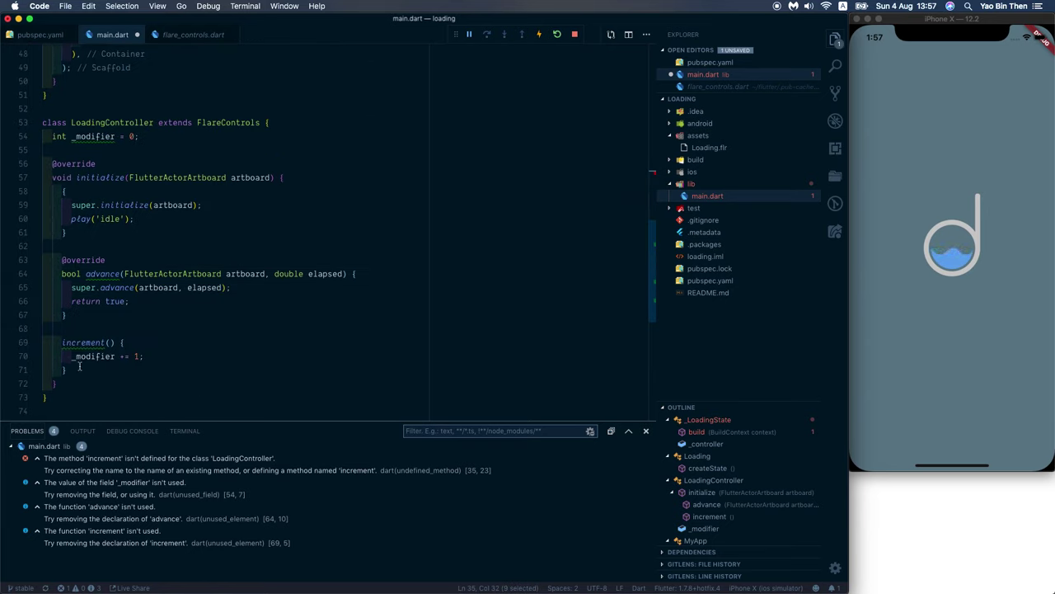
pyautogui.moveTo(80, 366); pyautogui.dragTo(82, 332)
pyautogui.press('BackSpace')
pyautogui.press('BackSpace')
pyautogui.press('Return')
pyautogui.press('Return')
pyautogui.write('increment() {')
pyautogui.press('Return')
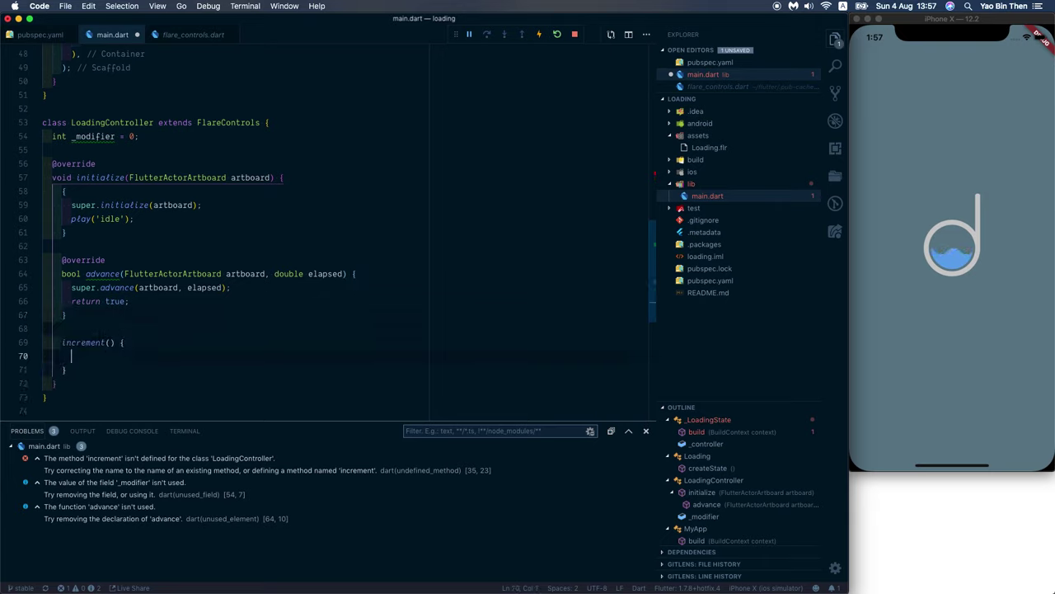
pyautogui.write('_mo')
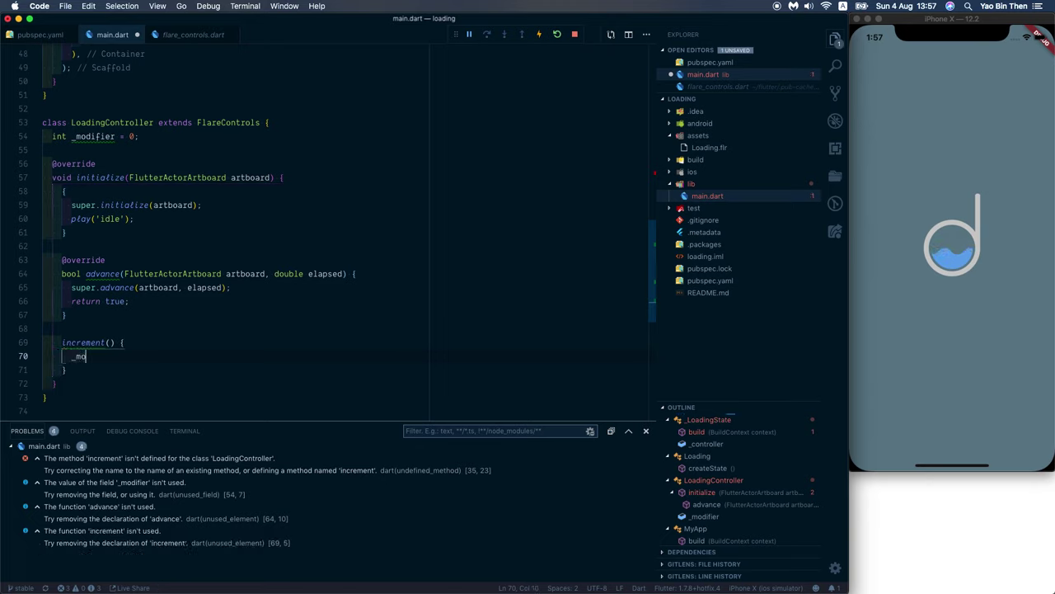
pyautogui.write('difier += 1;')
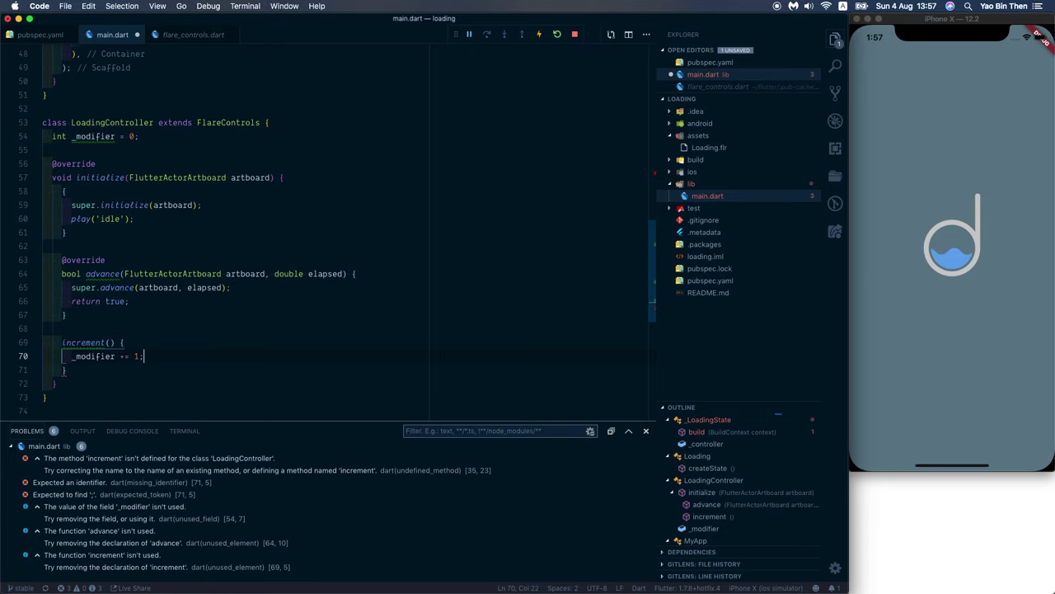
pyautogui.press('super+s')
# Step: Reload the VS Code window and dismiss the Dart Code update notice
pyautogui.press('super+shift+p')
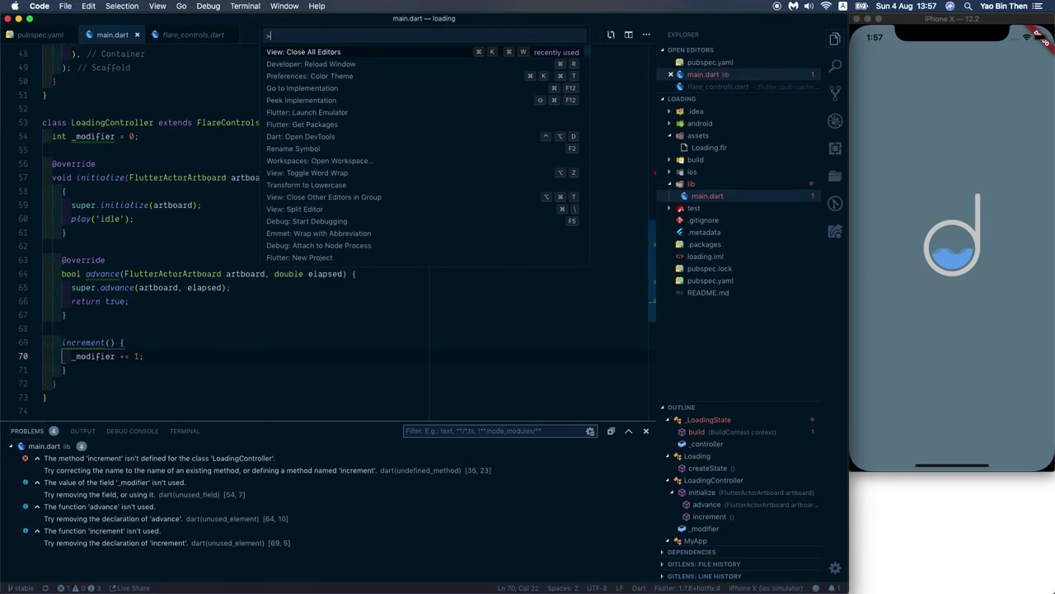
pyautogui.write('reload')
pyautogui.press('Return')
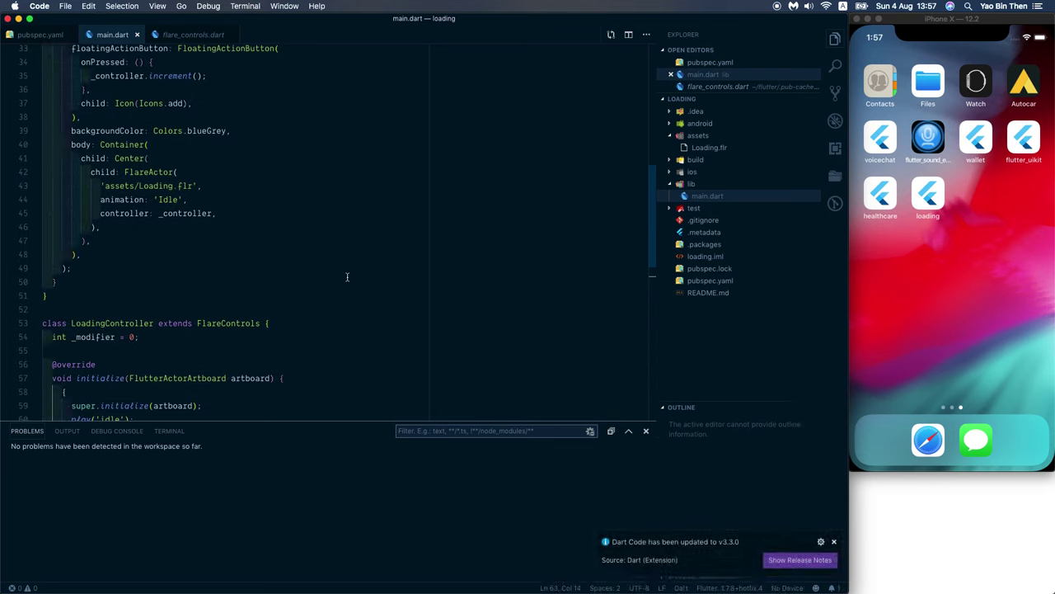
pyautogui.click(833, 542)
pyautogui.click(441, 311)
# Step: Start a debug session of the app on the iPhone X simulator
pyautogui.press('F5')
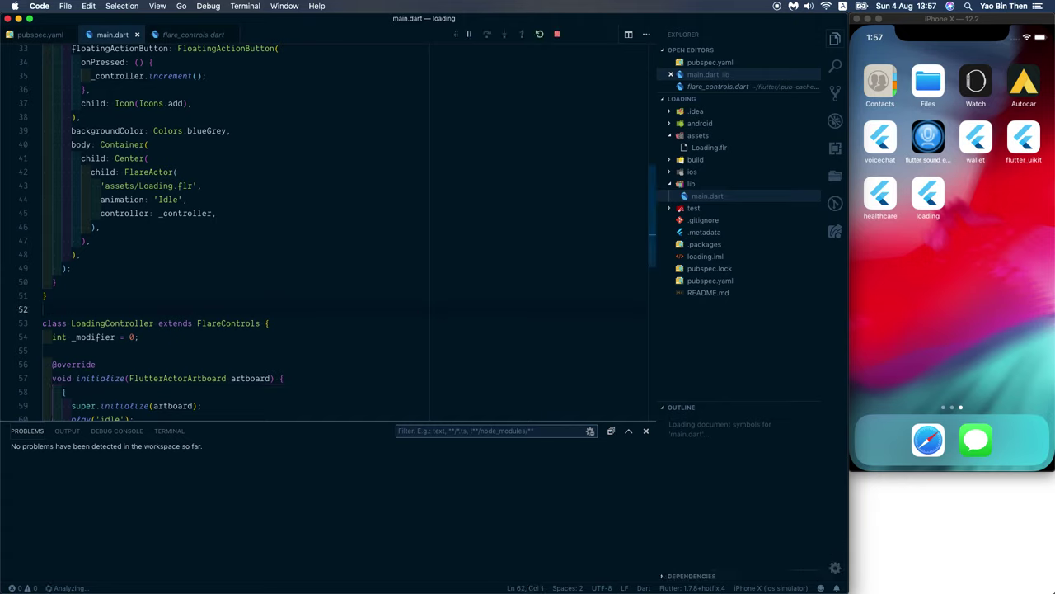
pyautogui.click(355, 286)
pyautogui.scroll(5, 355, 287)
pyautogui.scroll(-5, 355, 286)
pyautogui.scroll(6, 355, 286)
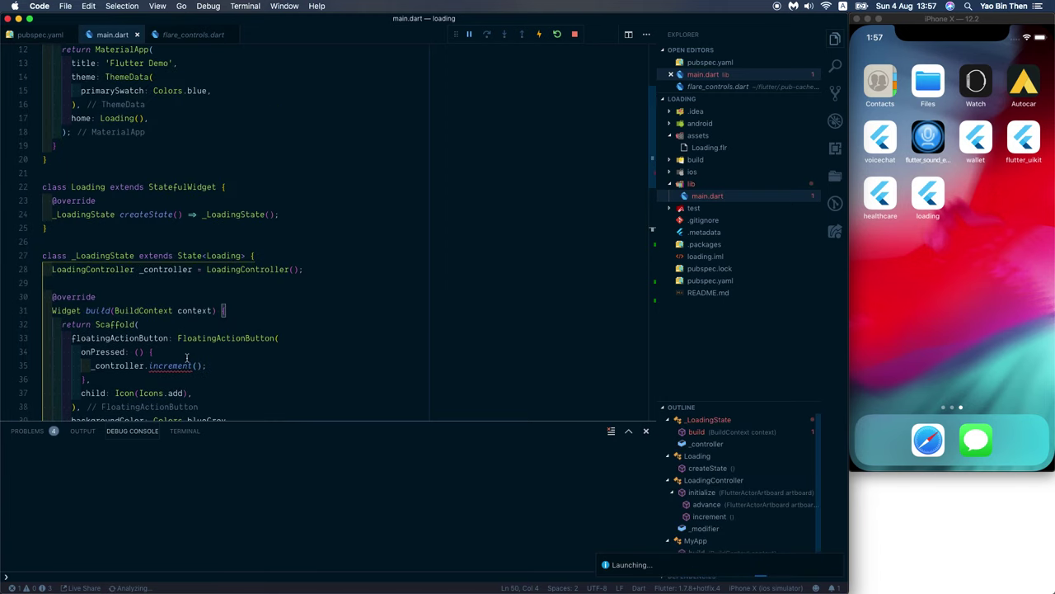
pyautogui.moveTo(170, 364)
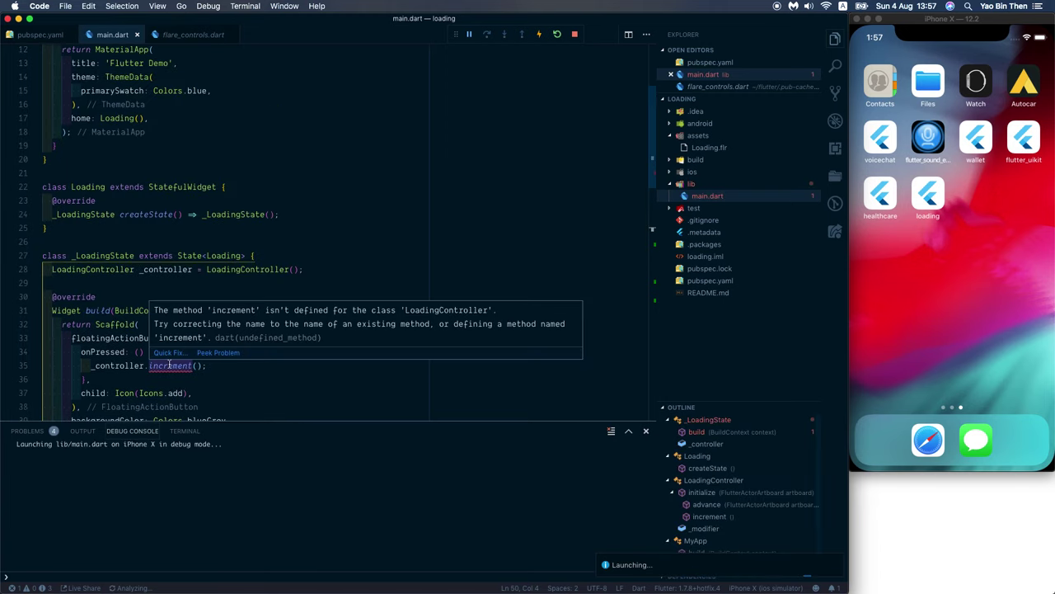
pyautogui.scroll(-15, 233, 370)
pyautogui.scroll(5, 234, 370)
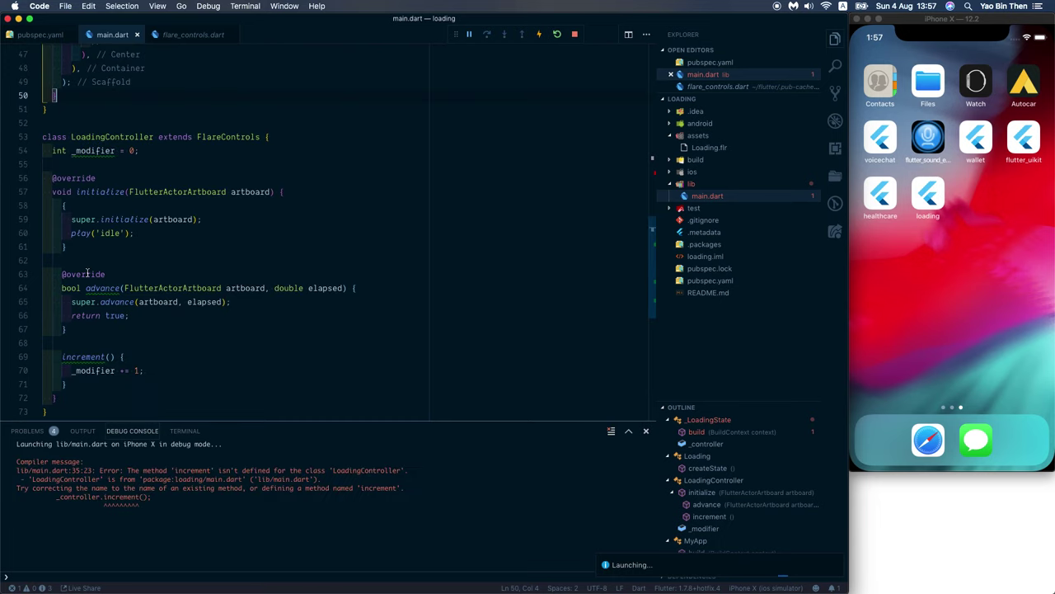
pyautogui.moveTo(87, 273)
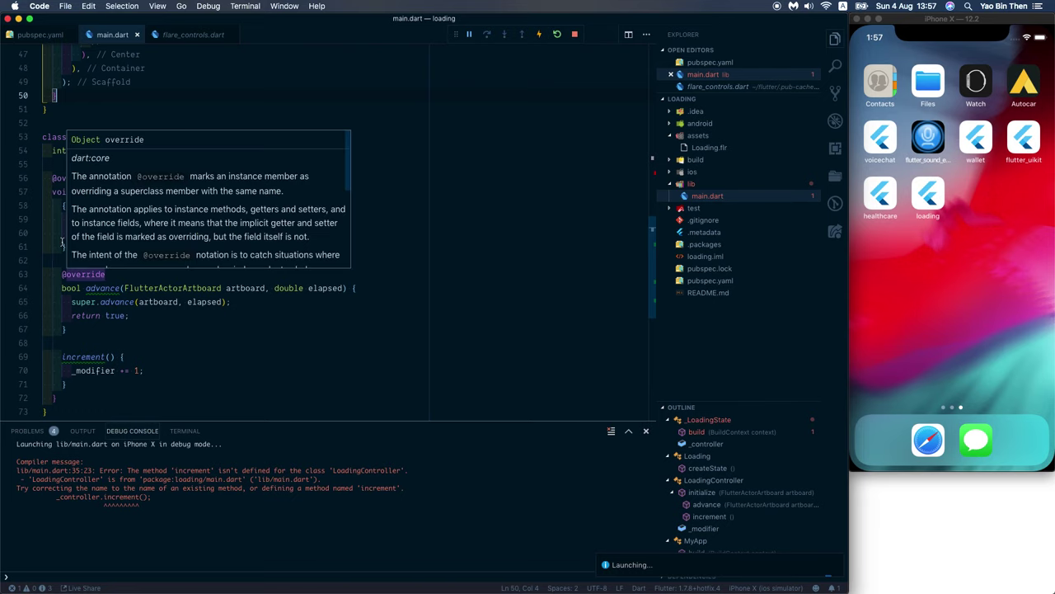
# Step: Delete the stray opening-brace line 58 and the trailing empty line, then save main.dart
pyautogui.click(65, 245)
pyautogui.moveTo(218, 287)
pyautogui.click(66, 205)
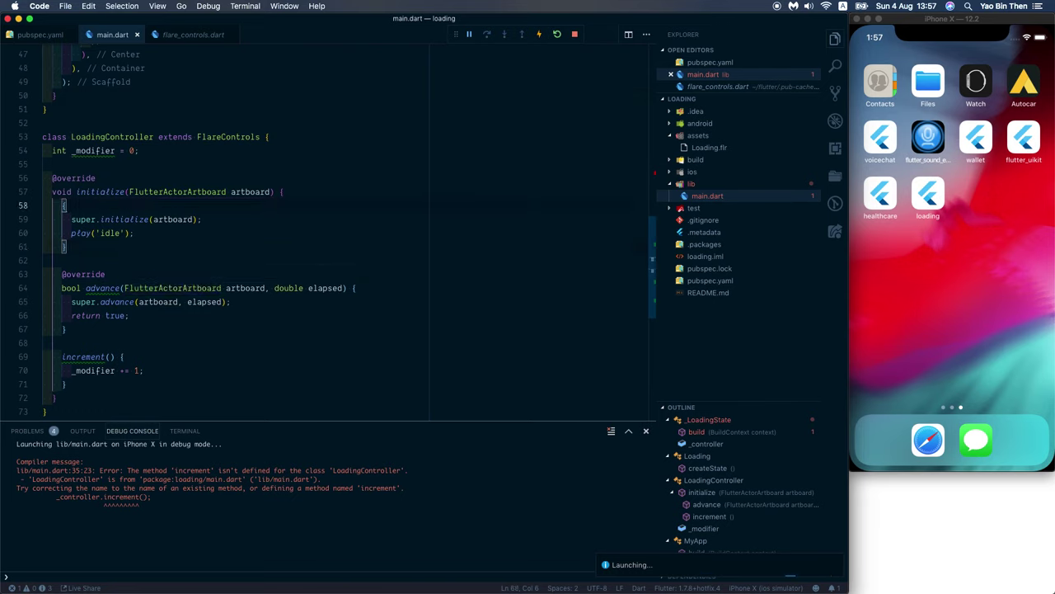
pyautogui.press('super+shift+k')
pyautogui.click(65, 343)
pyautogui.click(43, 397)
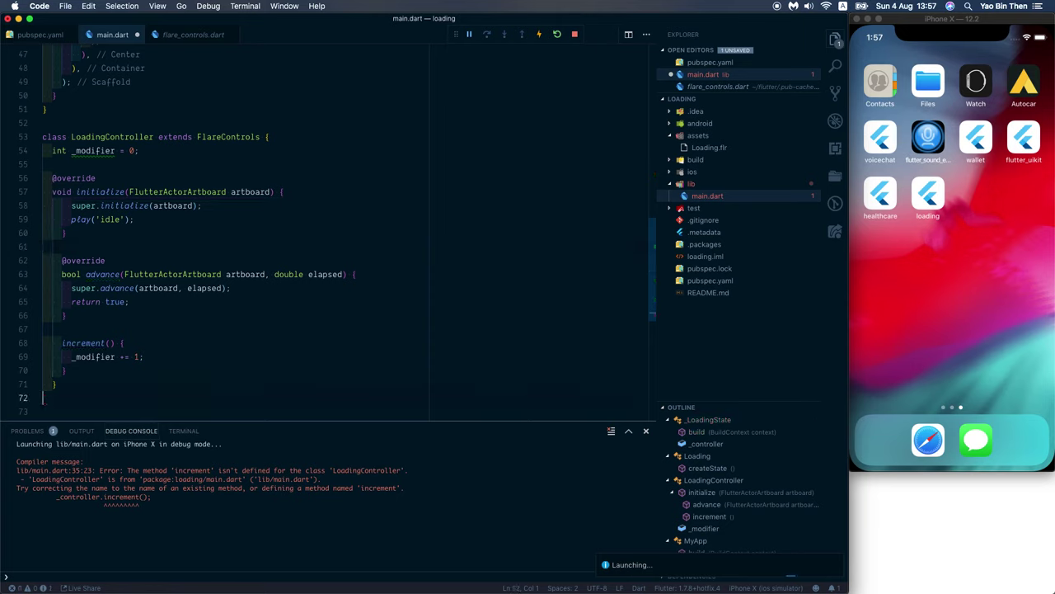
pyautogui.press('BackSpace')
pyautogui.press('super+s')
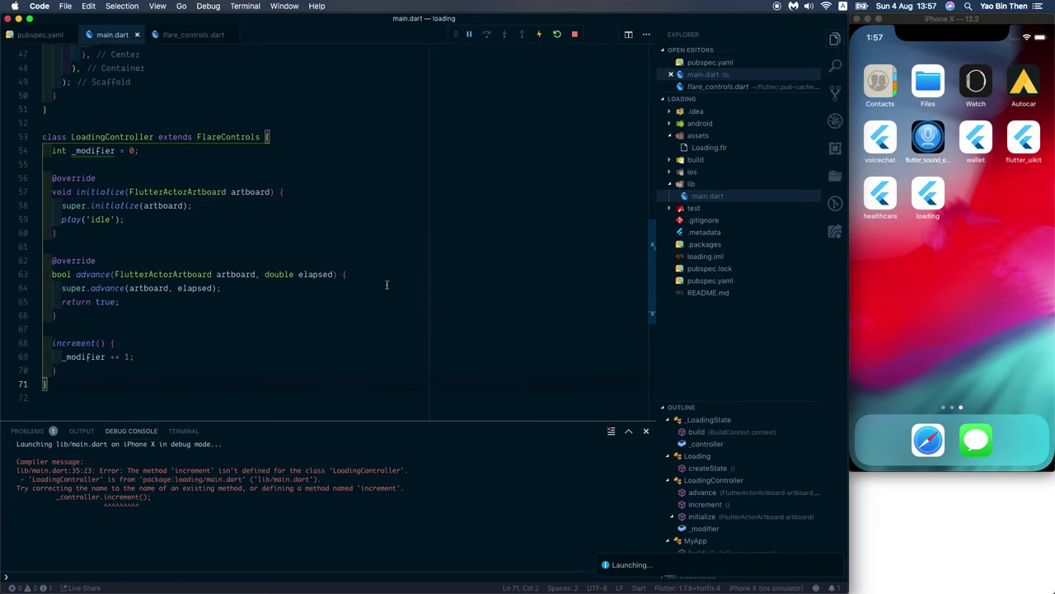
# Step: Relaunch debugging with F5 and hide the sidebar and bottom panel
pyautogui.scroll(8, 320, 297)
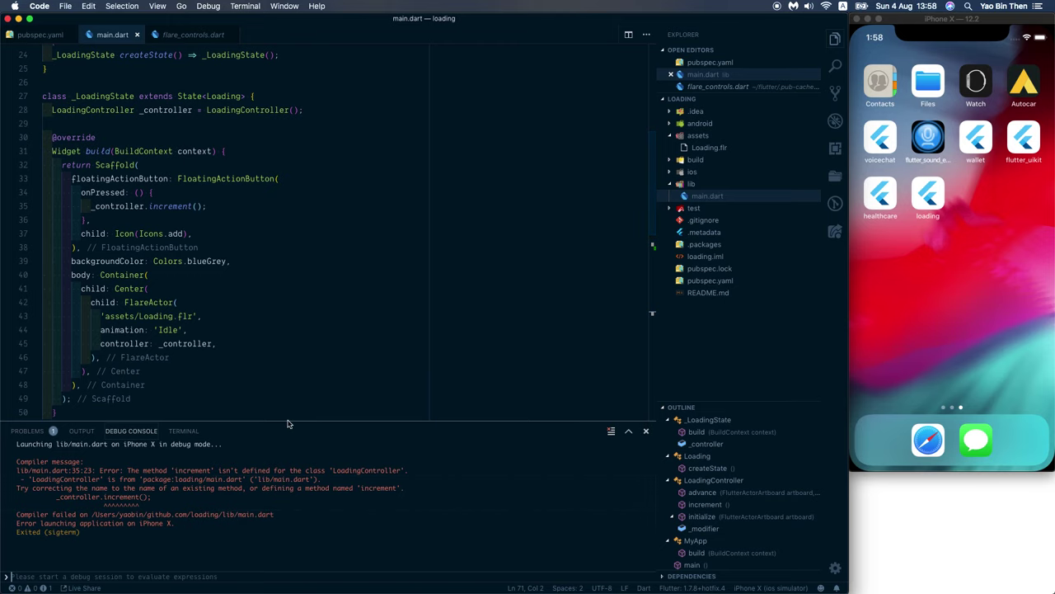
pyautogui.scroll(-1, 288, 396)
pyautogui.click(101, 331)
pyautogui.press('F5')
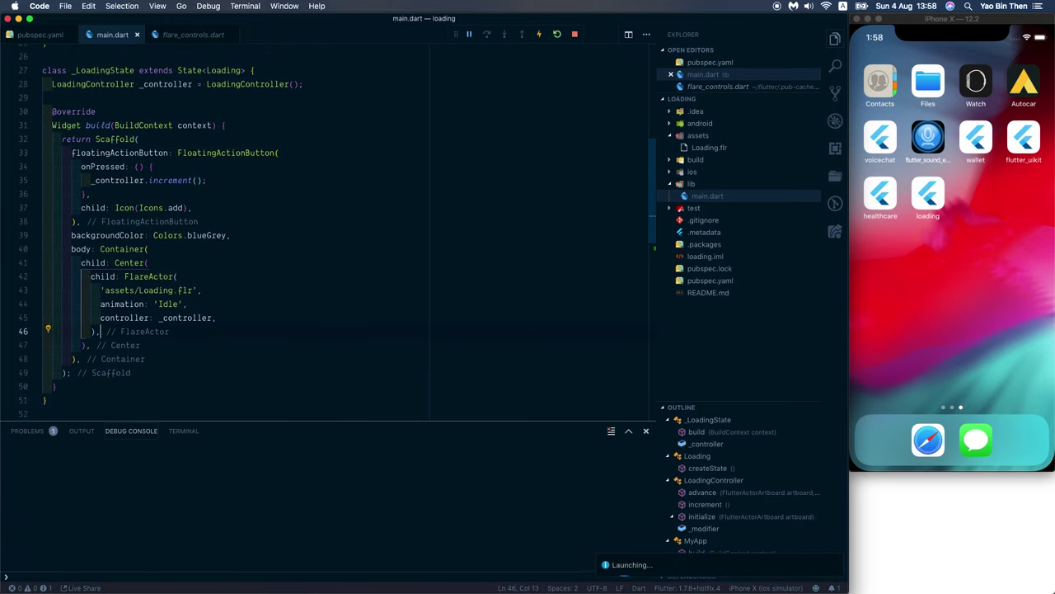
pyautogui.press('super+b')
pyautogui.press('super+j')
pyautogui.press('Down')
pyautogui.press('Down')
# Step: Insert an artboard.getNode call on a new line after super.initialize
pyautogui.scroll(-5, 242, 389)
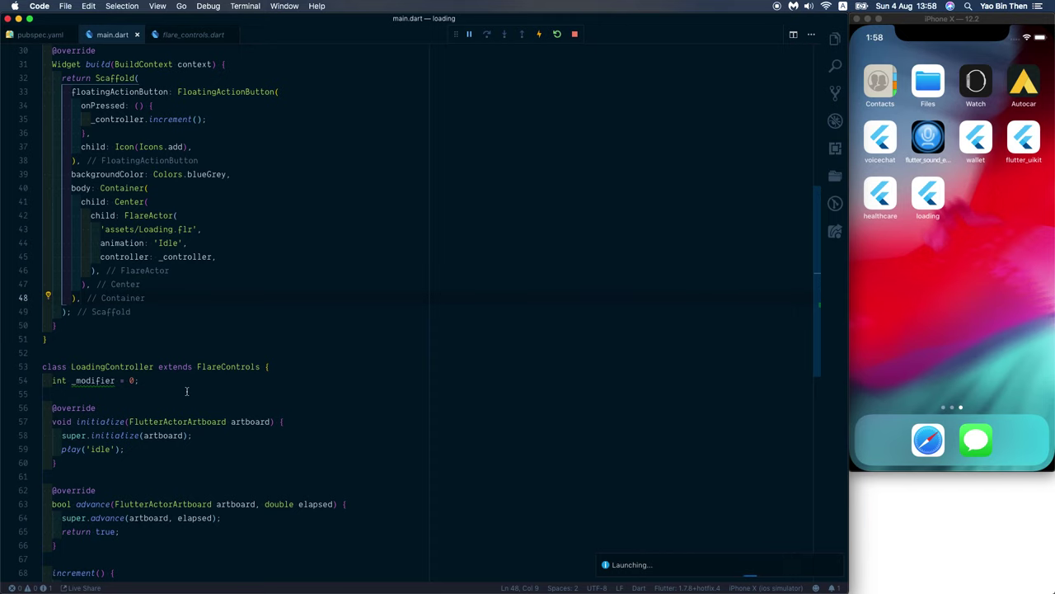
pyautogui.press('Down')
pyautogui.press('Down')
pyautogui.press('Down')
pyautogui.press('Down')
pyautogui.press('Down')
pyautogui.press('Down')
pyautogui.press('super+d')
pyautogui.click(248, 498)
pyautogui.press('Return')
pyautogui.scroll(-1, 219, 409)
pyautogui.press('super+z')
pyautogui.click(219, 409)
pyautogui.press('Return')
pyautogui.write('art')
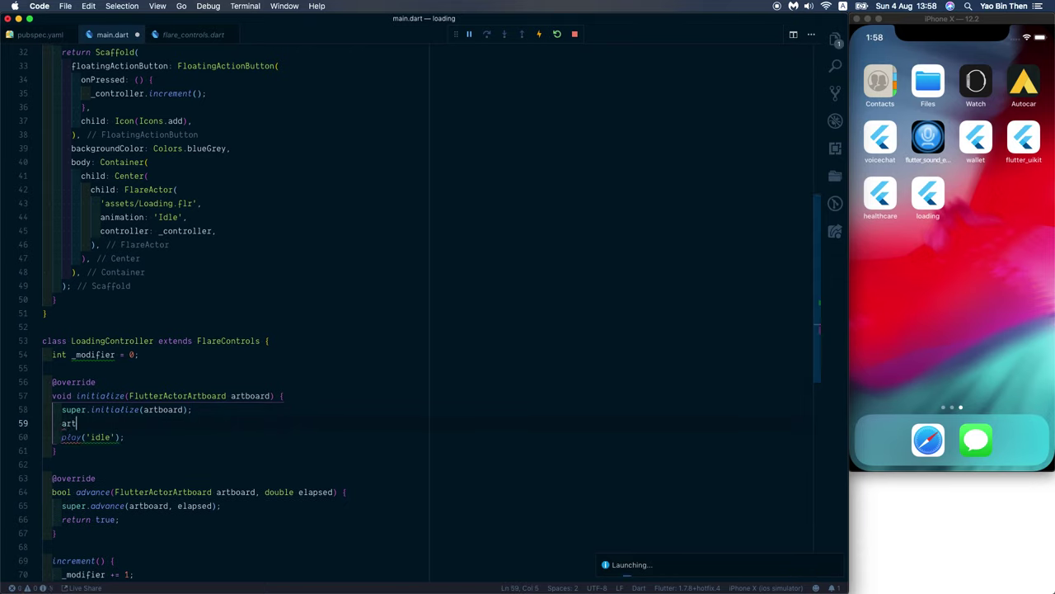
pyautogui.write('board.get')
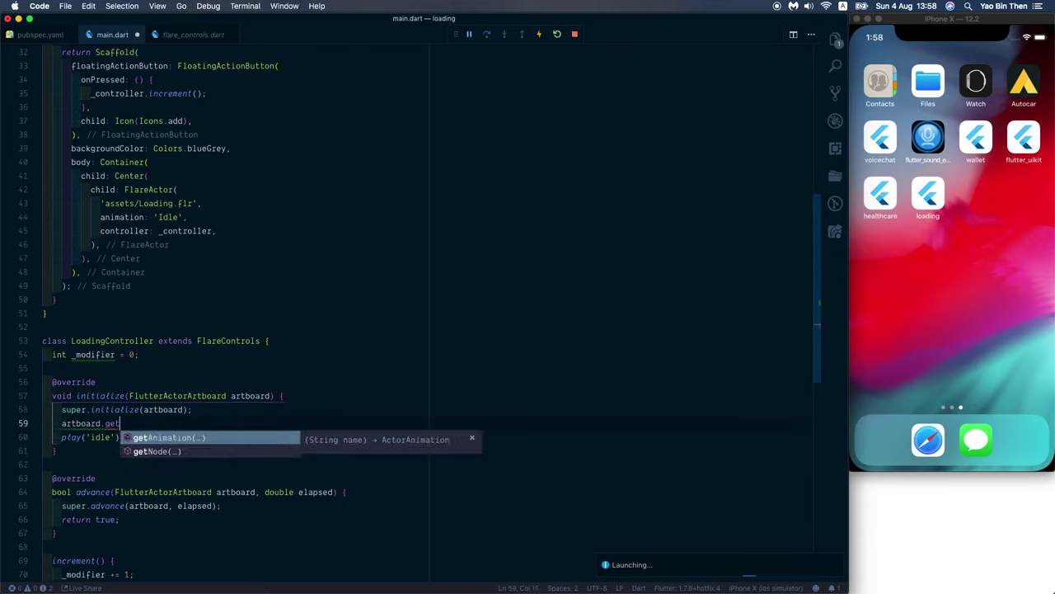
pyautogui.press('Down')
pyautogui.press('Return')
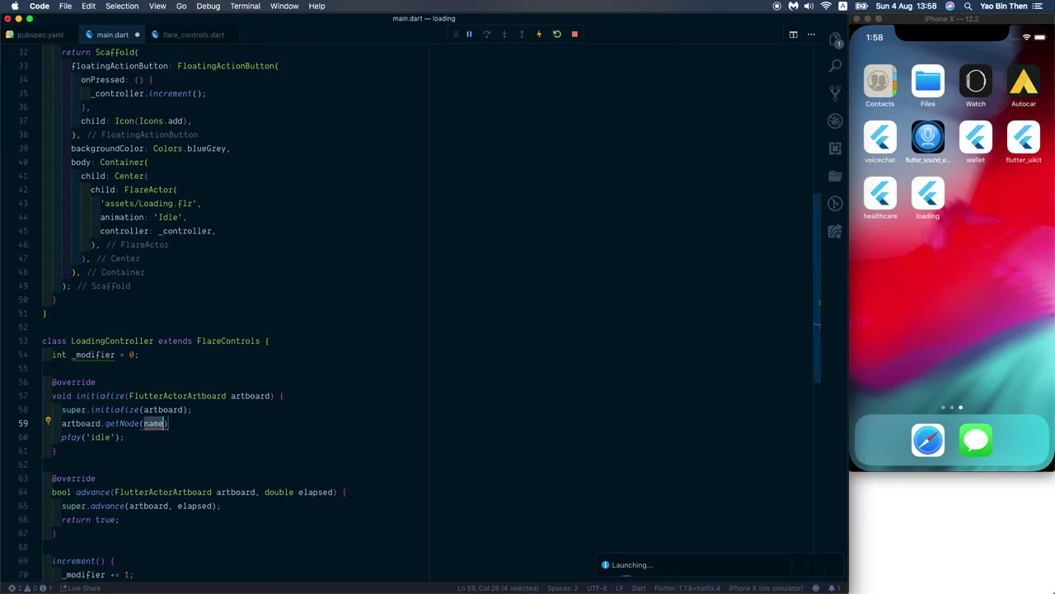
# Step: Confirm the node name in the Flare editor and complete _wave = artboard.getNode('The Wave');
pyautogui.press('super+Tab')
pyautogui.press('super+Tab')
pyautogui.press('super+alt+Left')
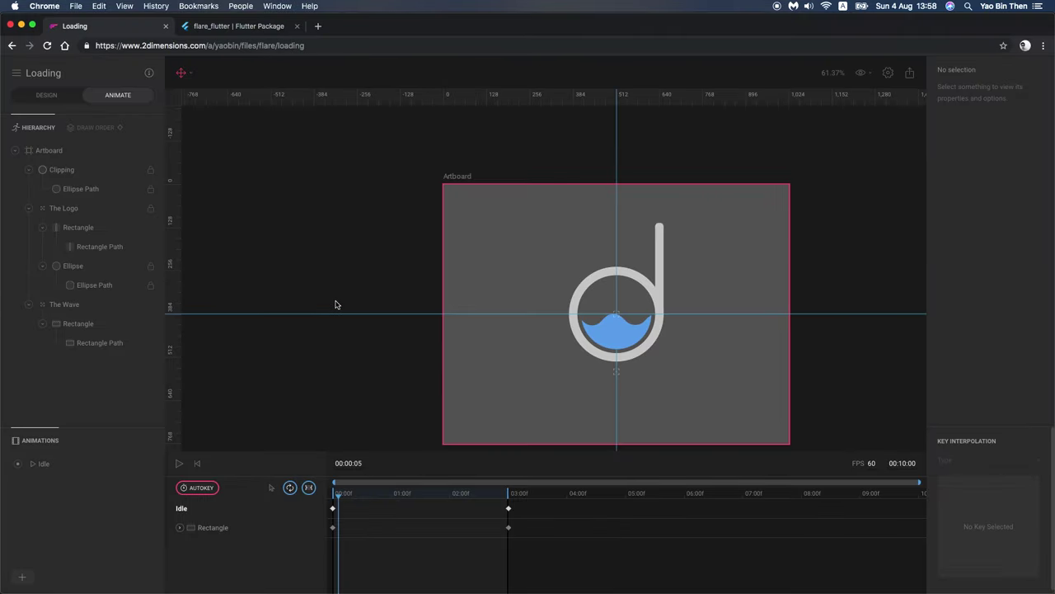
pyautogui.click(63, 304)
pyautogui.press('super+Tab')
pyautogui.press('BackSpace')
pyautogui.write("'")
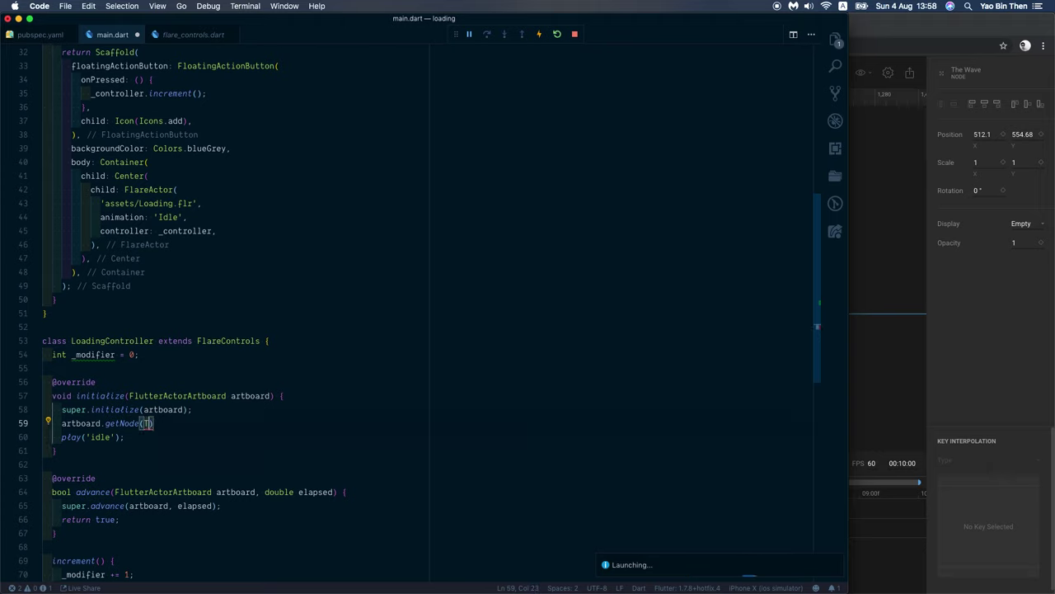
pyautogui.write("The Wave')")
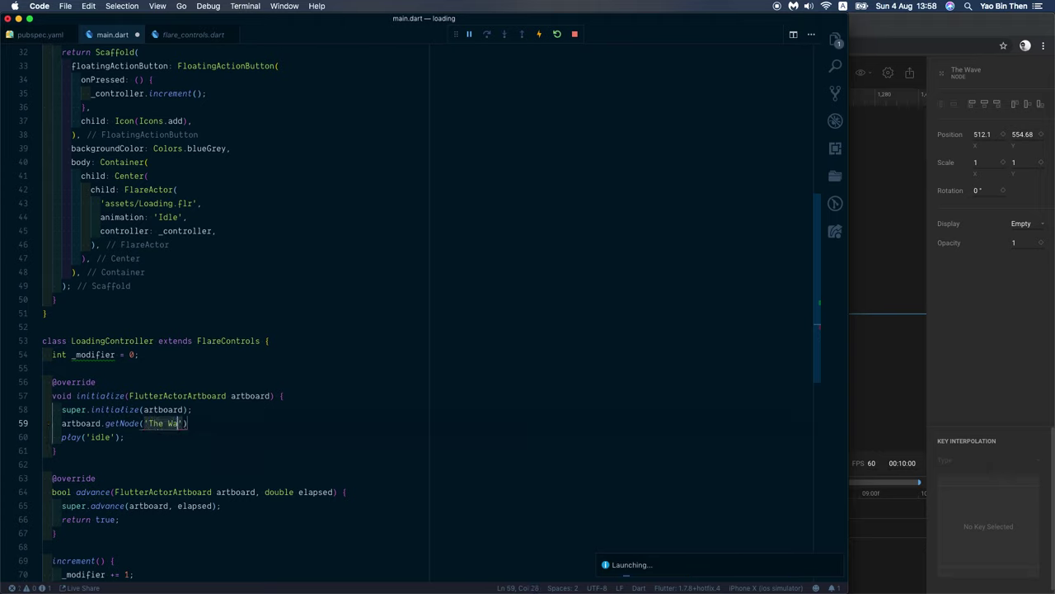
pyautogui.write(';')
pyautogui.press('super+Left')
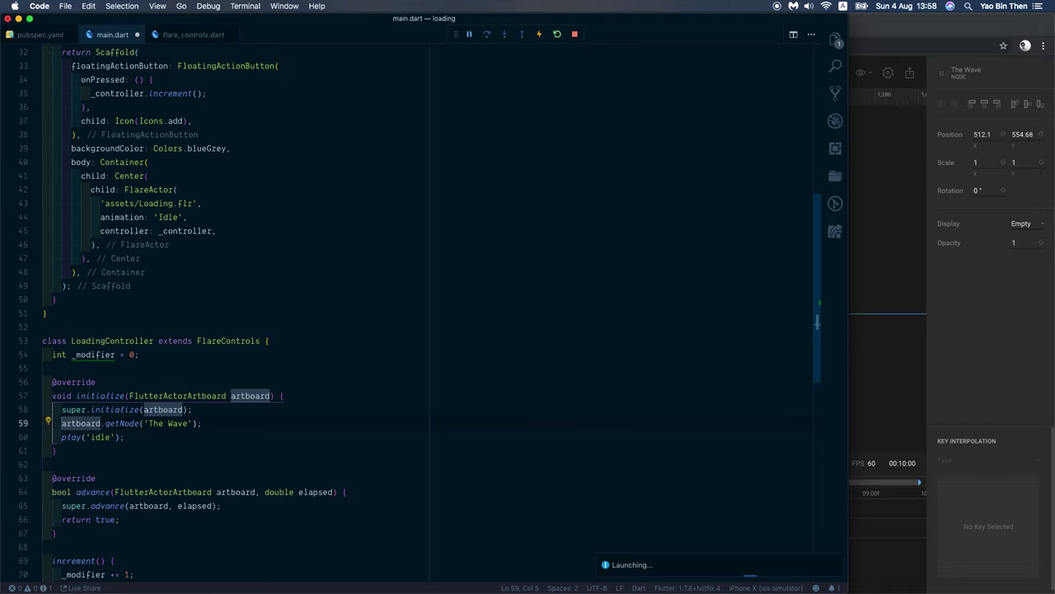
pyautogui.write('_wave ')
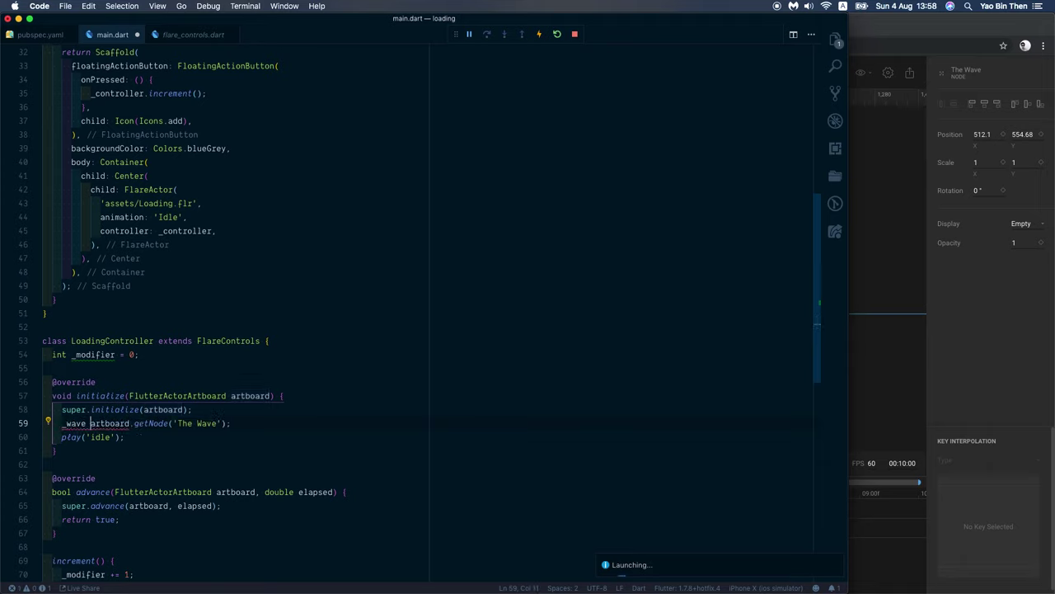
pyautogui.write('=')
pyautogui.press('super+Left')
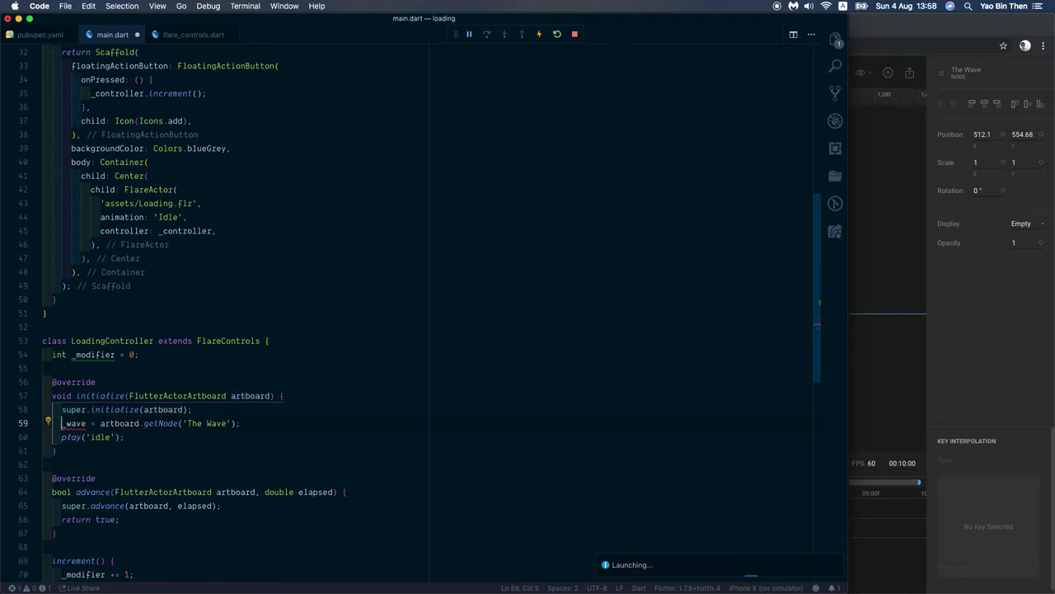
pyautogui.press('super+period')
pyautogui.press('Down')
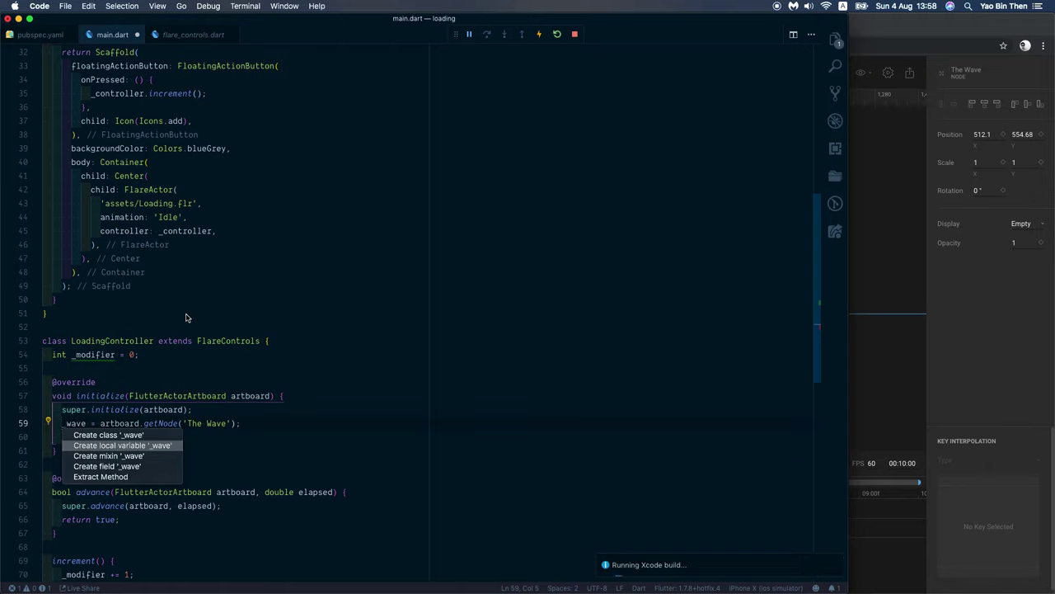
# Step: Declare an ActorNode _wave class field via the Create field quick fix
pyautogui.press('Return')
pyautogui.press('super+z')
pyautogui.press('super+period')
pyautogui.press('Down')
pyautogui.press('Down')
pyautogui.press('Down')
pyautogui.press('Return')
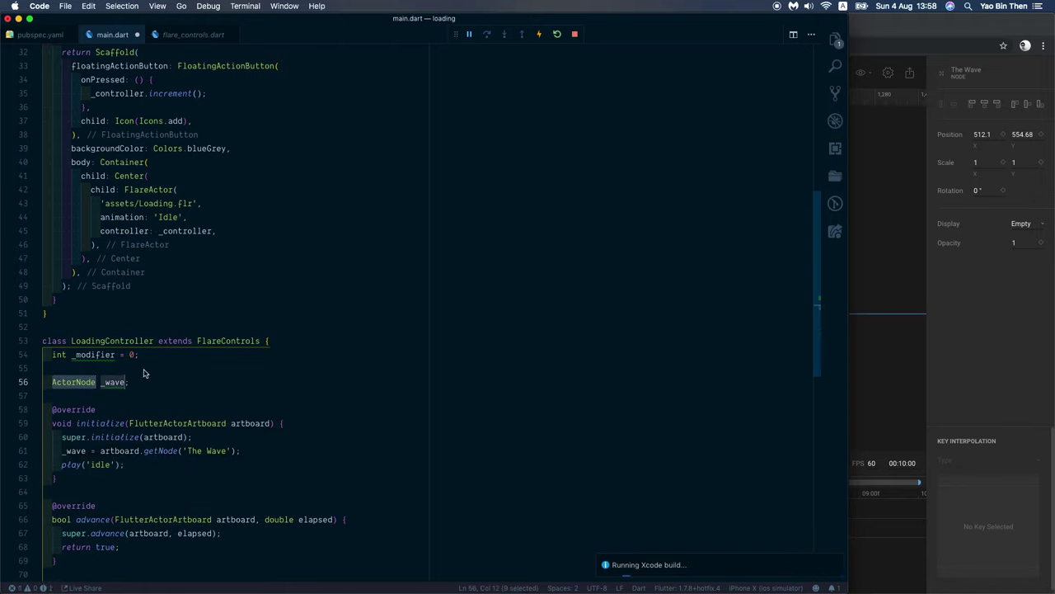
pyautogui.click(143, 374)
pyautogui.scroll(-5, 149, 371)
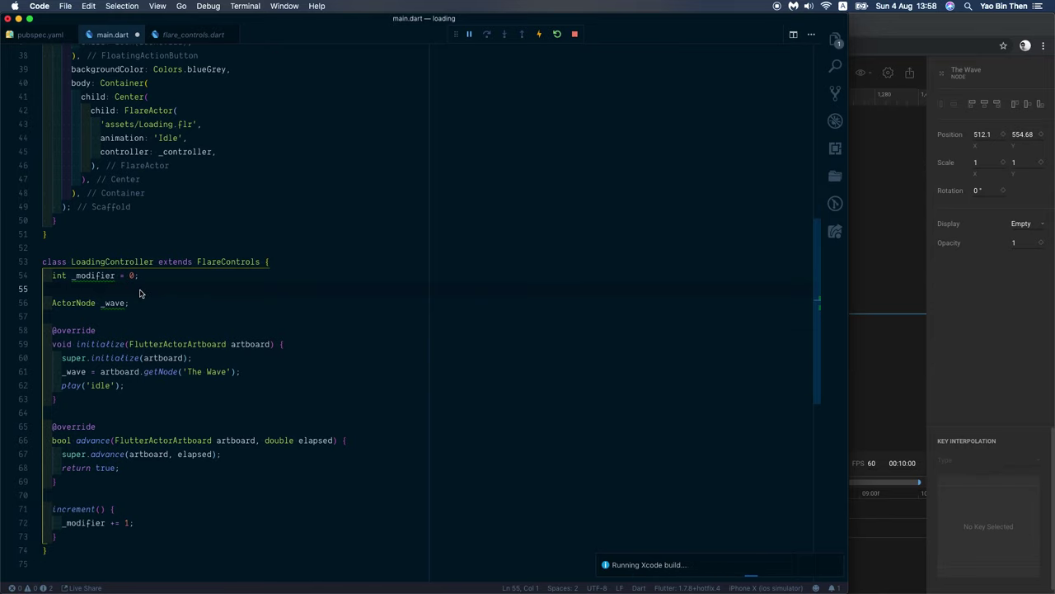
pyautogui.press('BackSpace')
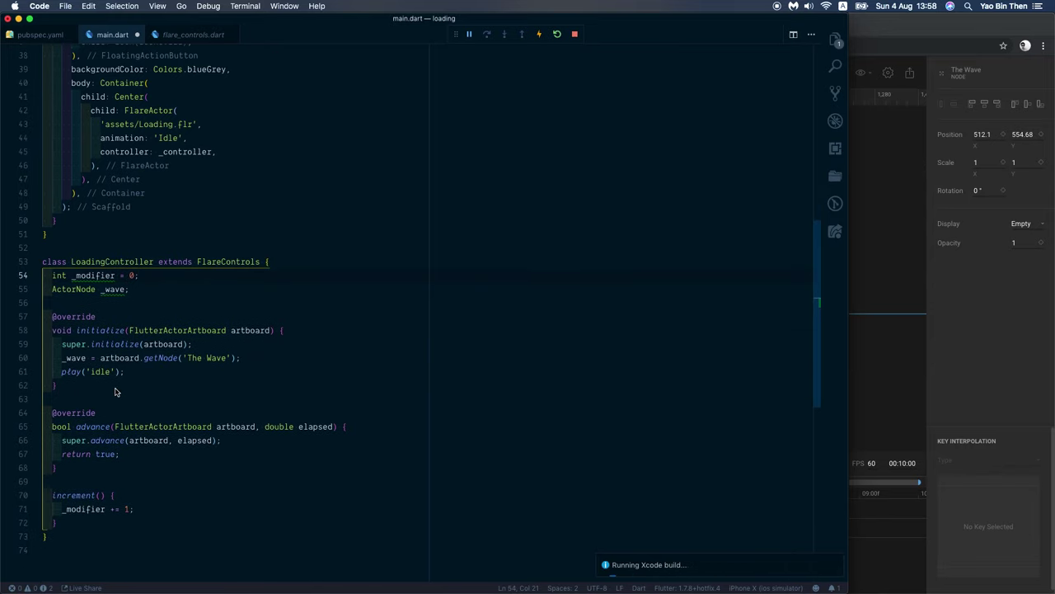
# Step: Add _wave.y -= _modifier; after the super.advance call in advance()
pyautogui.click(82, 357)
pyautogui.click(252, 443)
pyautogui.press('Return')
pyautogui.write('_wave.')
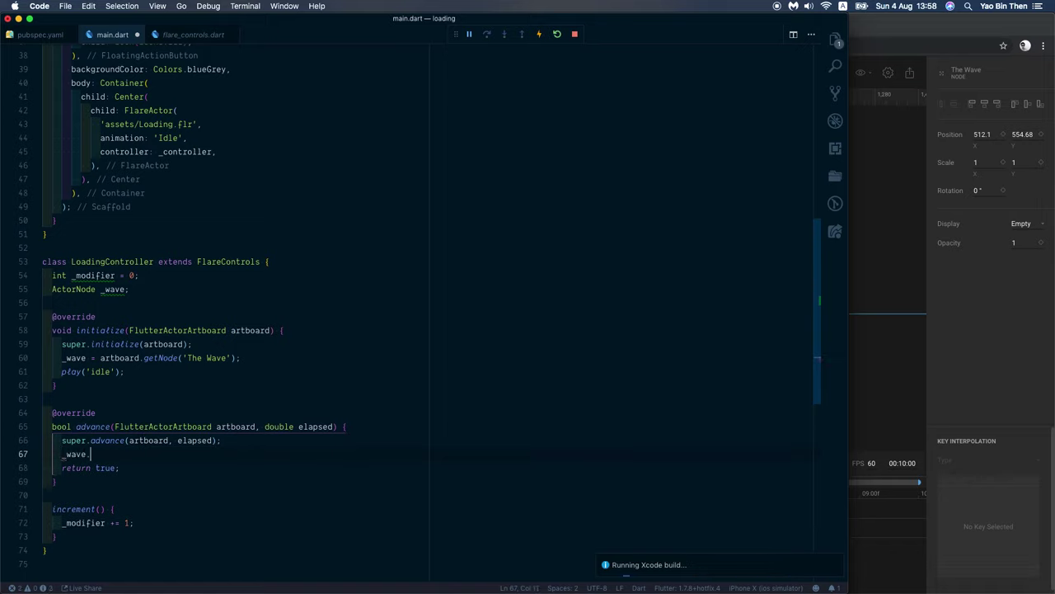
pyautogui.write('y =')
pyautogui.press('BackSpace')
pyautogui.press('BackSpace')
pyautogui.write('-= ')
pyautogui.write('_modifi')
pyautogui.write('er.')
pyautogui.press('BackSpace')
pyautogui.write(';')
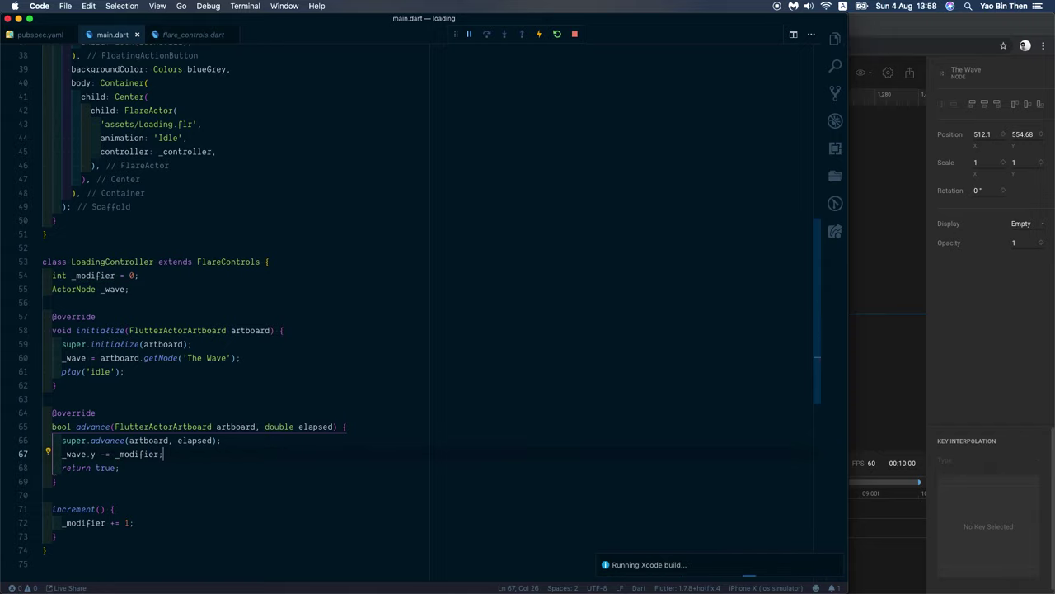
# Step: Tap the + button four times in the Simulator, watching the wave rise in the d logo
pyautogui.press('super+Tab')
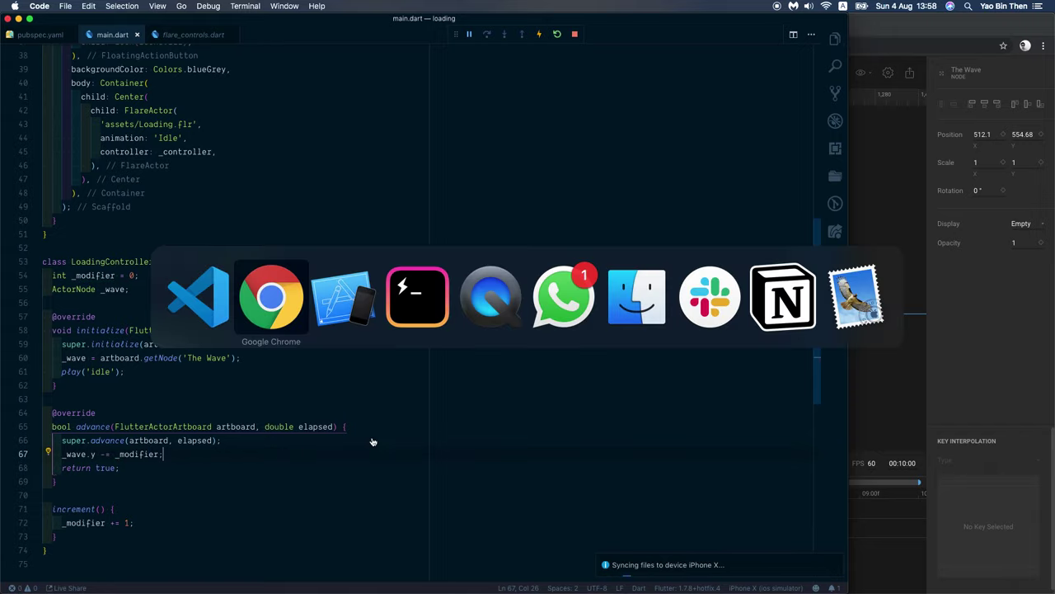
pyautogui.press('super+Tab')
pyautogui.press('super+Tab')
pyautogui.press('super+shift+Tab')
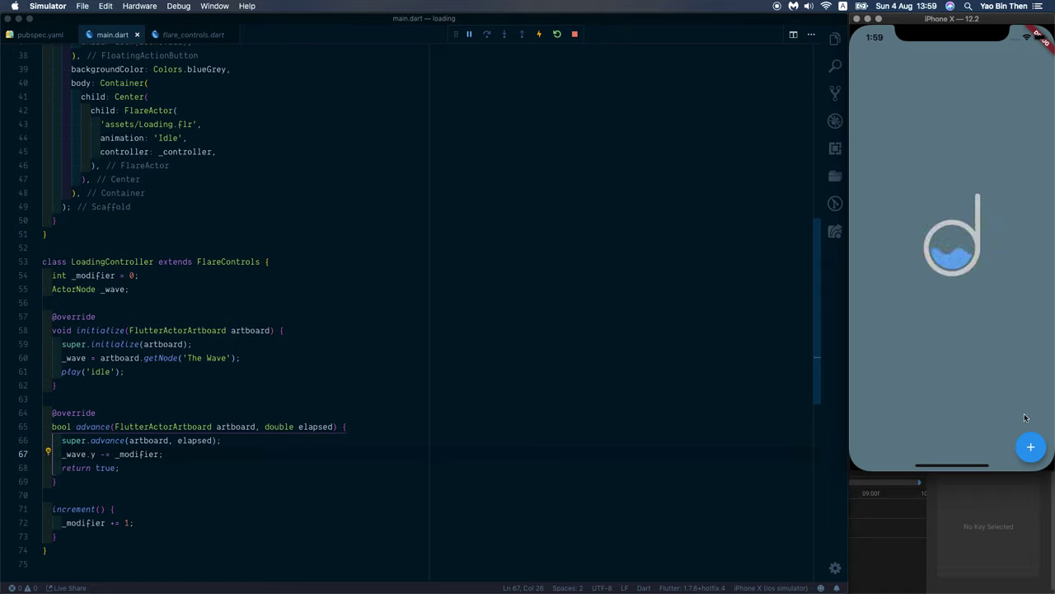
pyautogui.click(1034, 452)
pyautogui.click(1034, 452)
pyautogui.click(1034, 452)
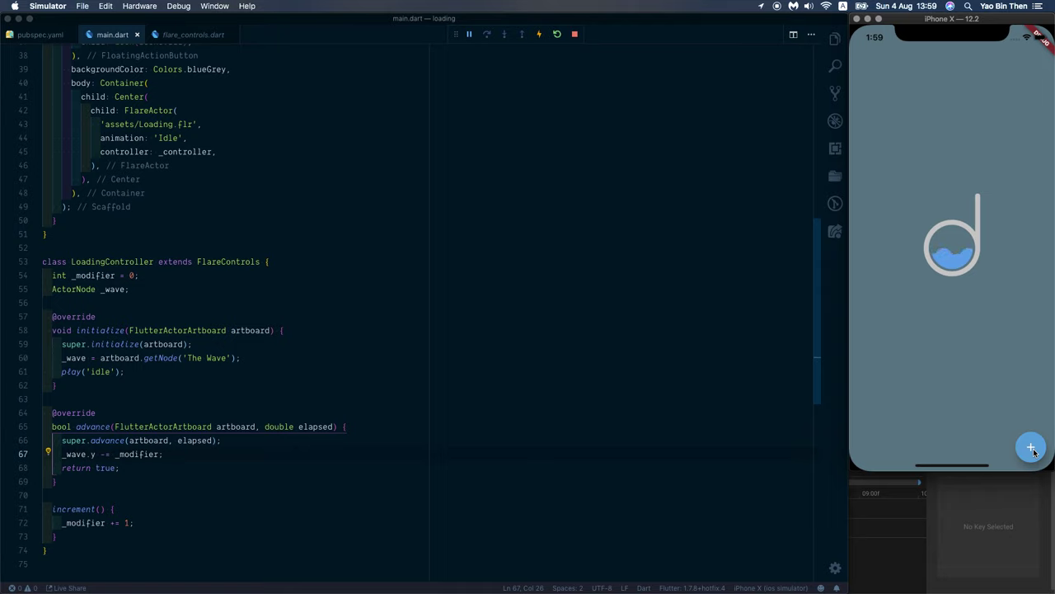
pyautogui.click(1033, 452)
pyautogui.click(280, 359)
# Step: Wrap _controller.increment() in onPressed inside a setState() call and save main.dart
pyautogui.press('Up')
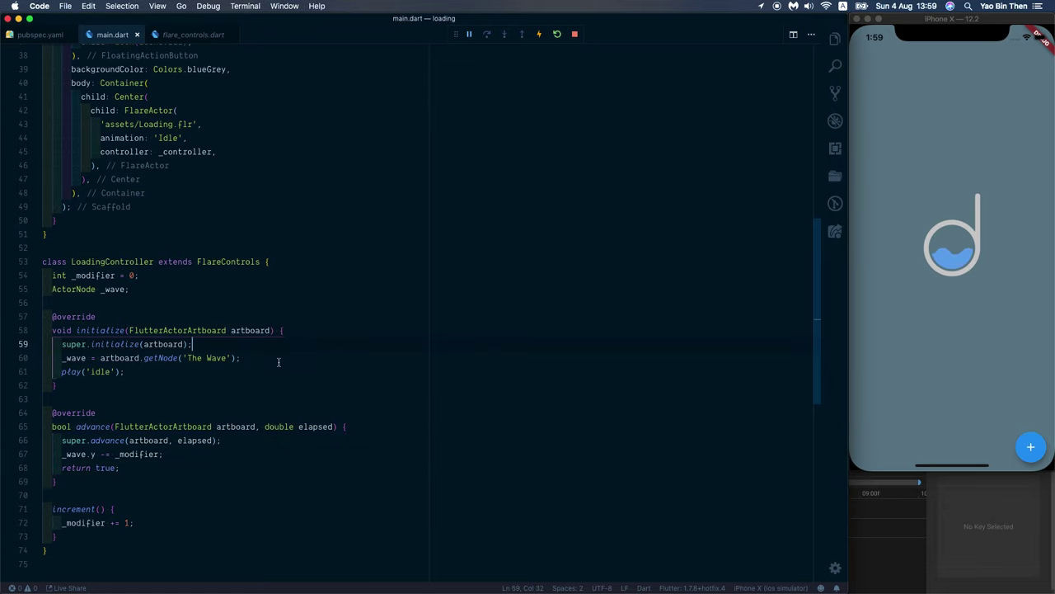
pyautogui.press('Down')
pyautogui.press('Down')
pyautogui.scroll(4, 265, 374)
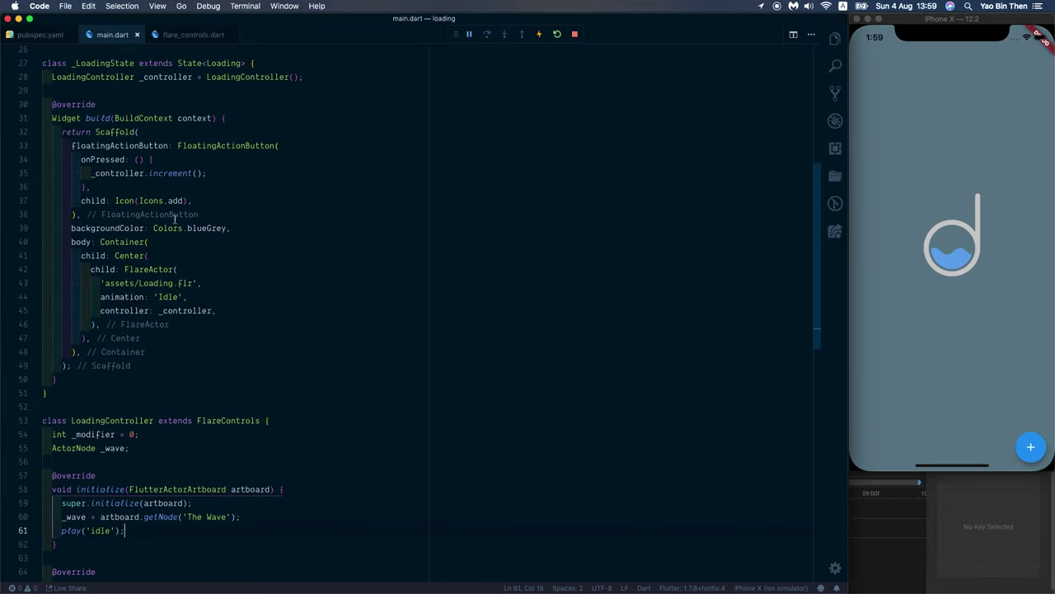
pyautogui.click(127, 173)
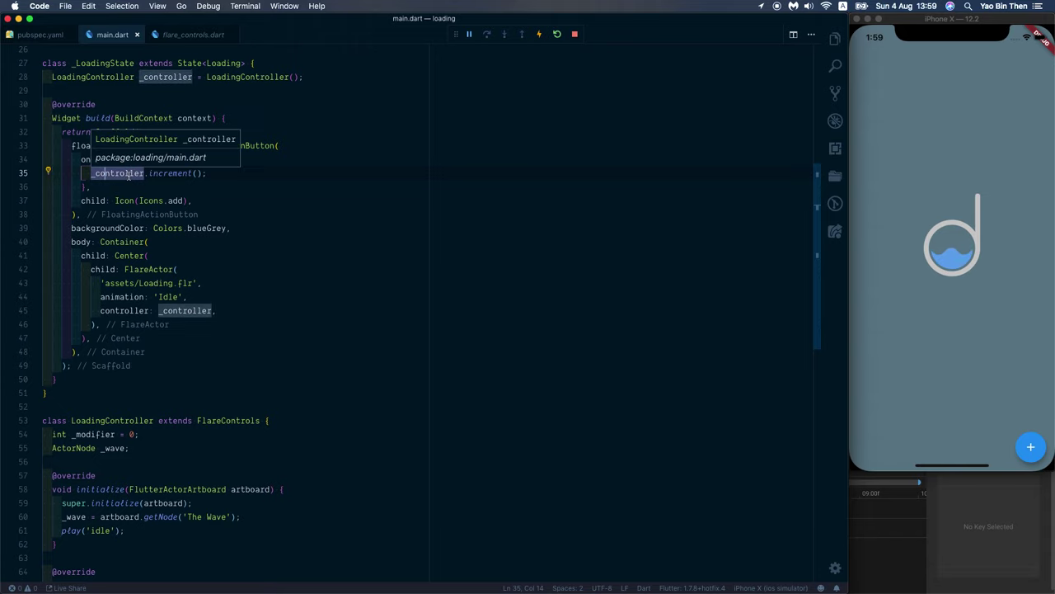
pyautogui.press('super+shift+Return')
pyautogui.write('se')
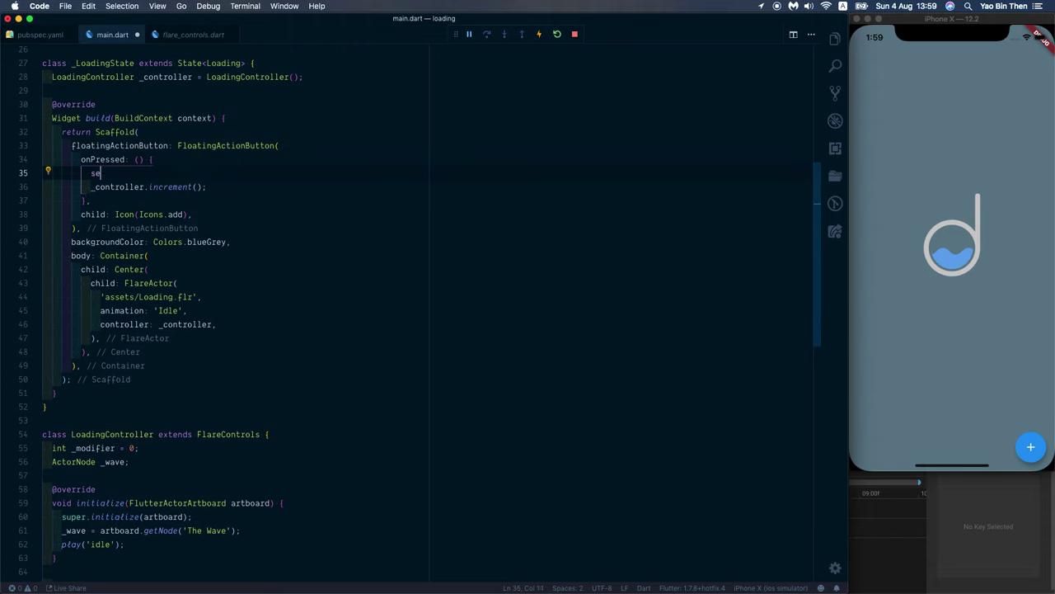
pyautogui.write('t')
pyautogui.write('St')
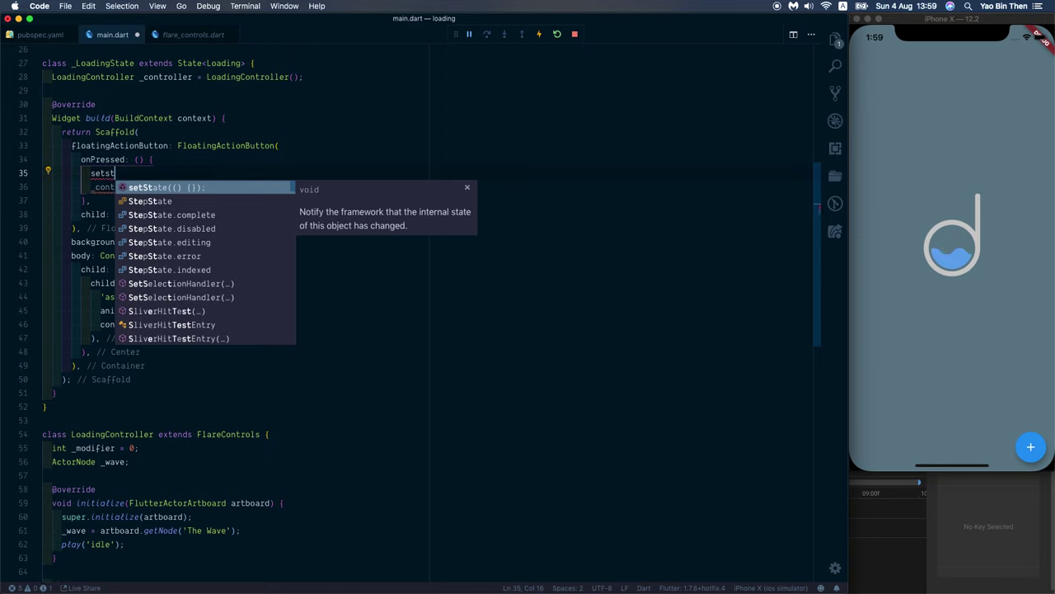
pyautogui.press('Return')
pyautogui.press('Down')
pyautogui.press('Down')
pyautogui.hotkey('alt', 'Up')
pyautogui.hotkey('alt', 'Up')
pyautogui.press('Down')
pyautogui.press('Down')
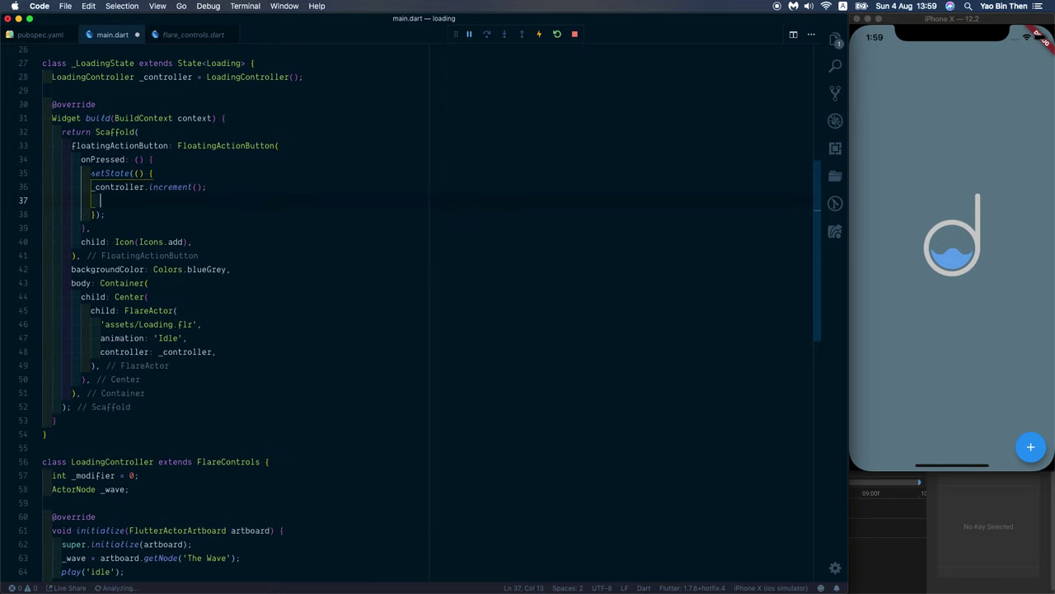
pyautogui.press('super+s')
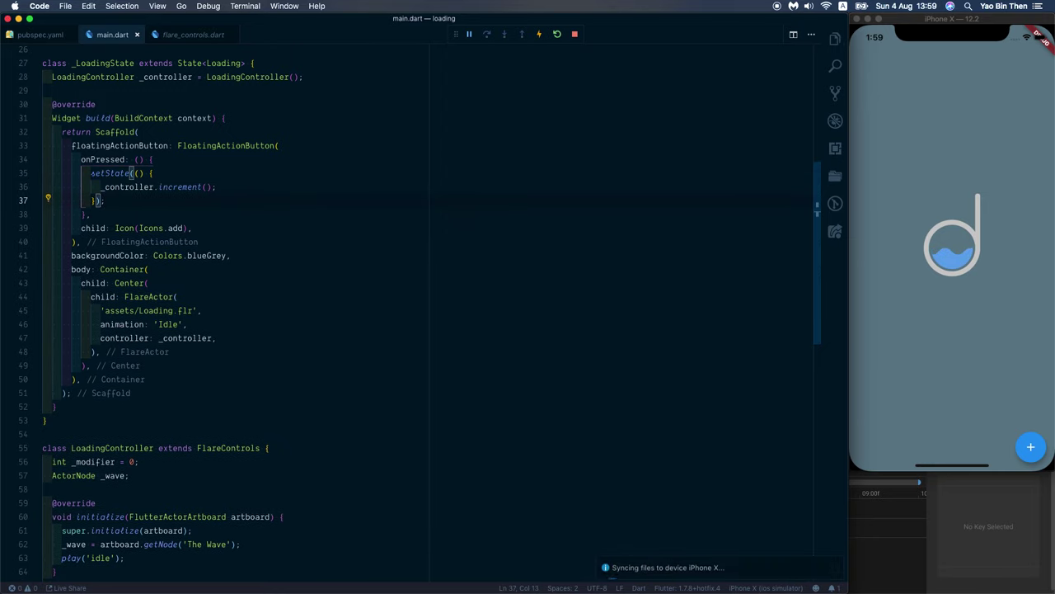
# Step: Hot restart the app and tap + in the simulator to raise the wave in the 'd' logo
pyautogui.click(557, 34)
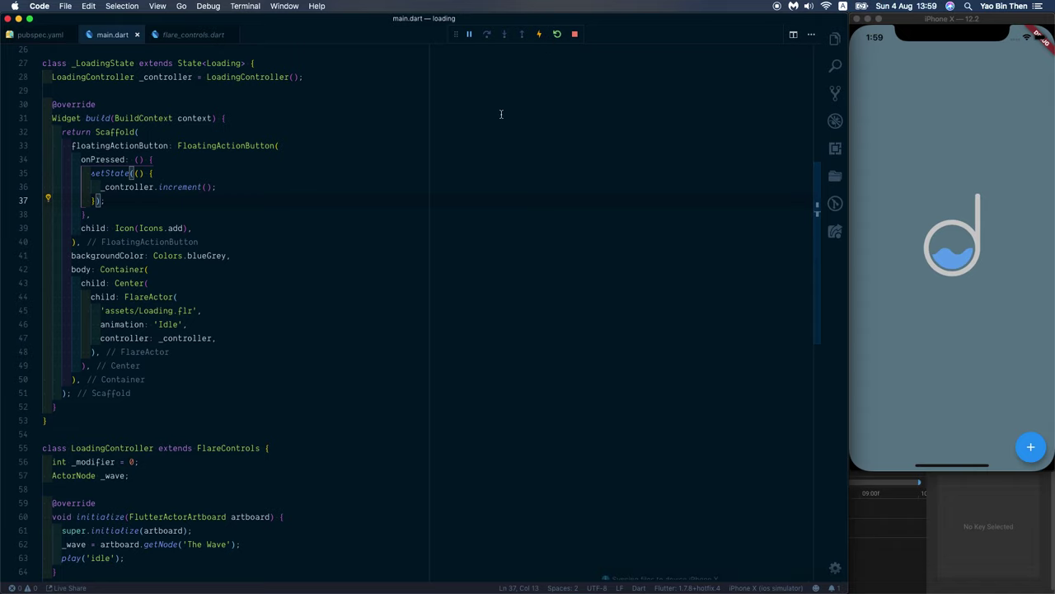
pyautogui.scroll(-5, 276, 286)
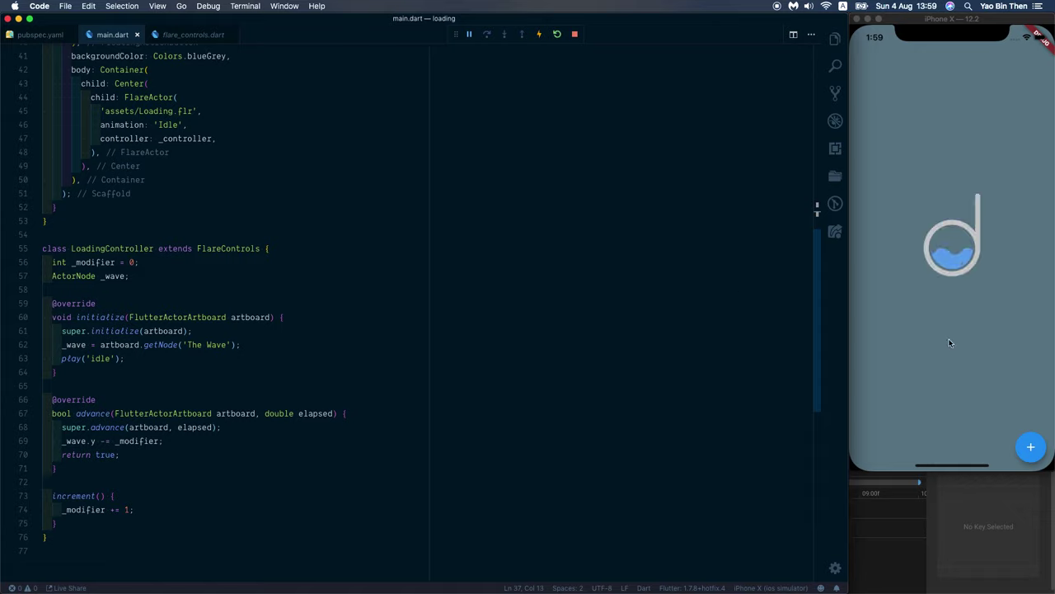
pyautogui.click(969, 357)
pyautogui.click(1020, 448)
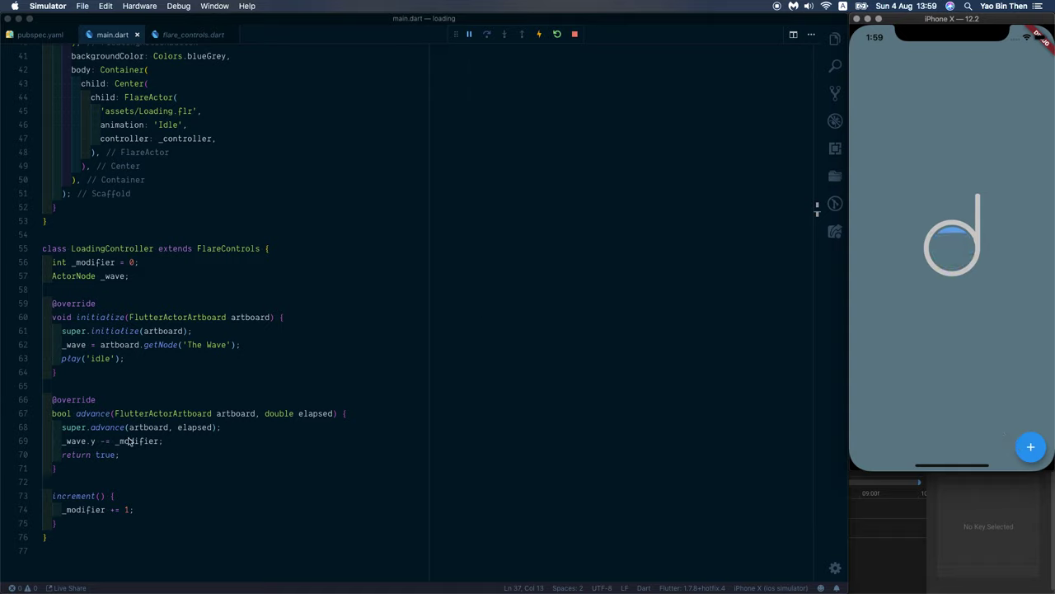
pyautogui.click(256, 330)
pyautogui.click(969, 321)
# Step: Restart the app to reset the wave, then tap + to fill the circle again
pyautogui.click(556, 33)
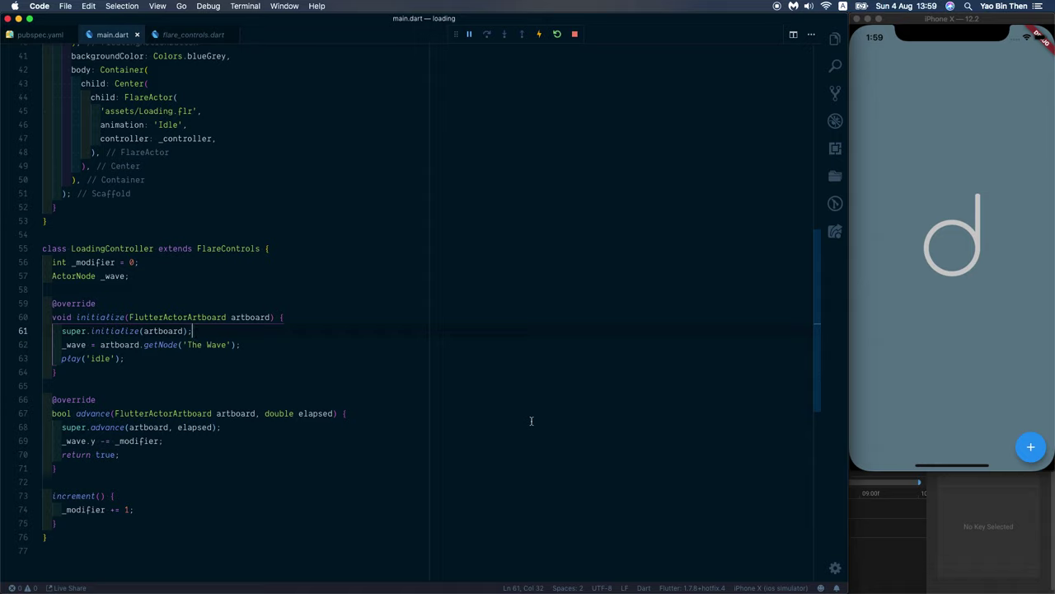
pyautogui.click(901, 397)
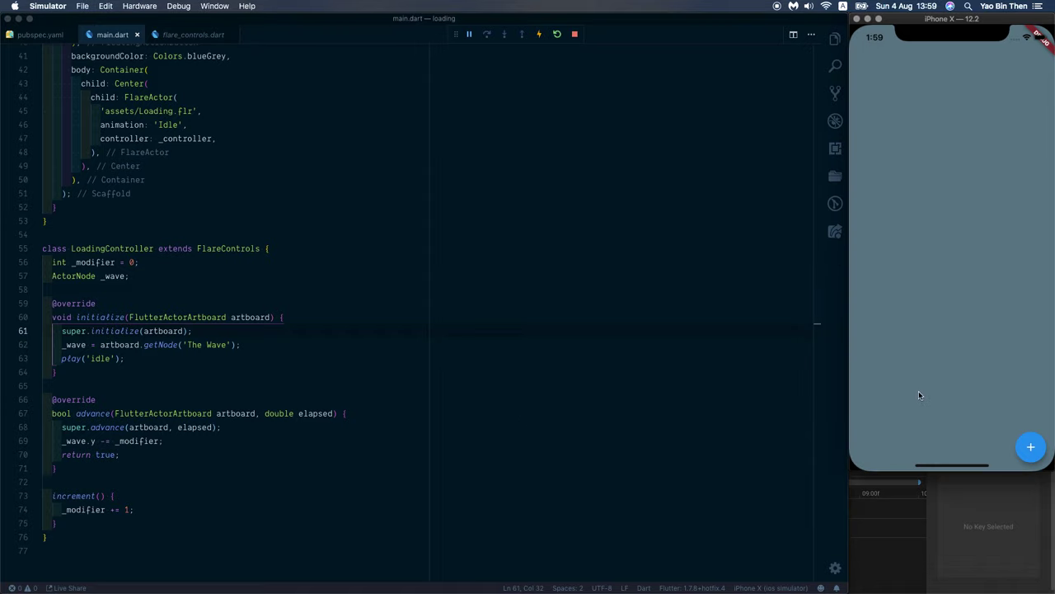
pyautogui.click(1031, 447)
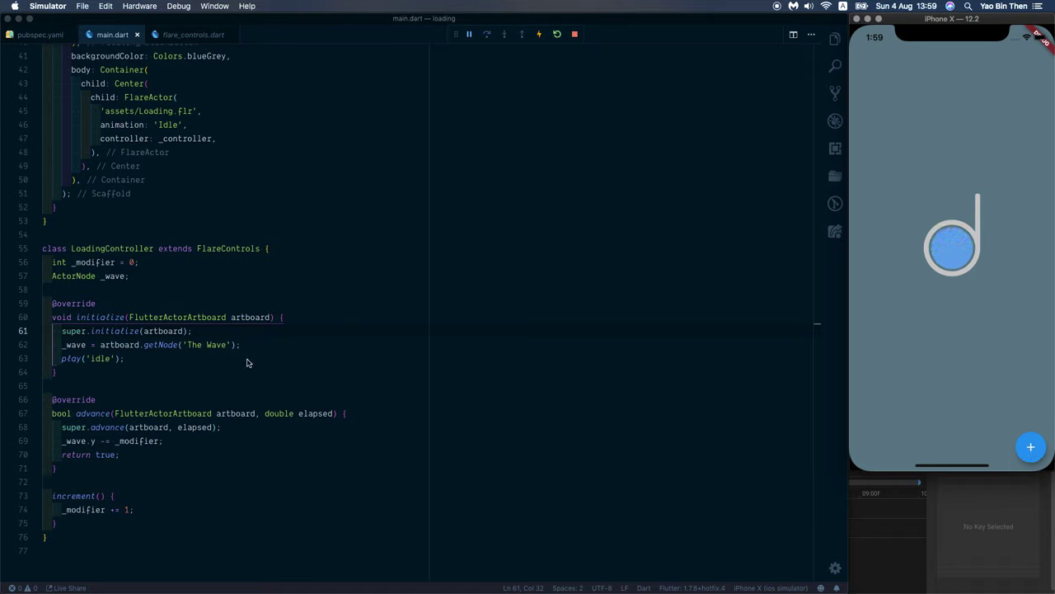
pyautogui.click(534, 318)
# Step: Save to hot reload, then put the caret before the semicolon on line 69's wave update
pyautogui.press('super+s')
pyautogui.click(203, 443)
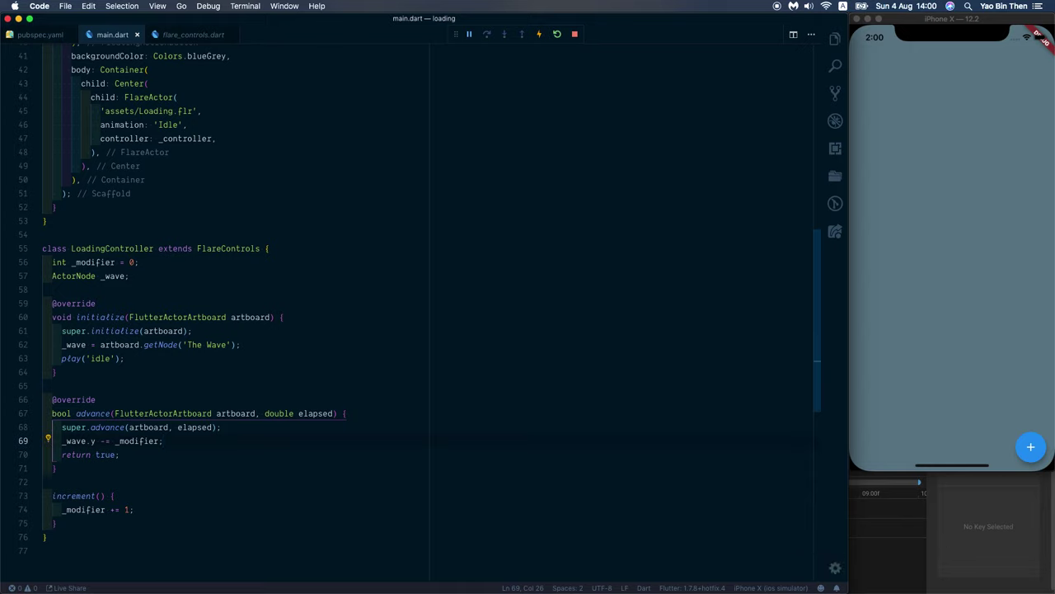
pyautogui.press('Left')
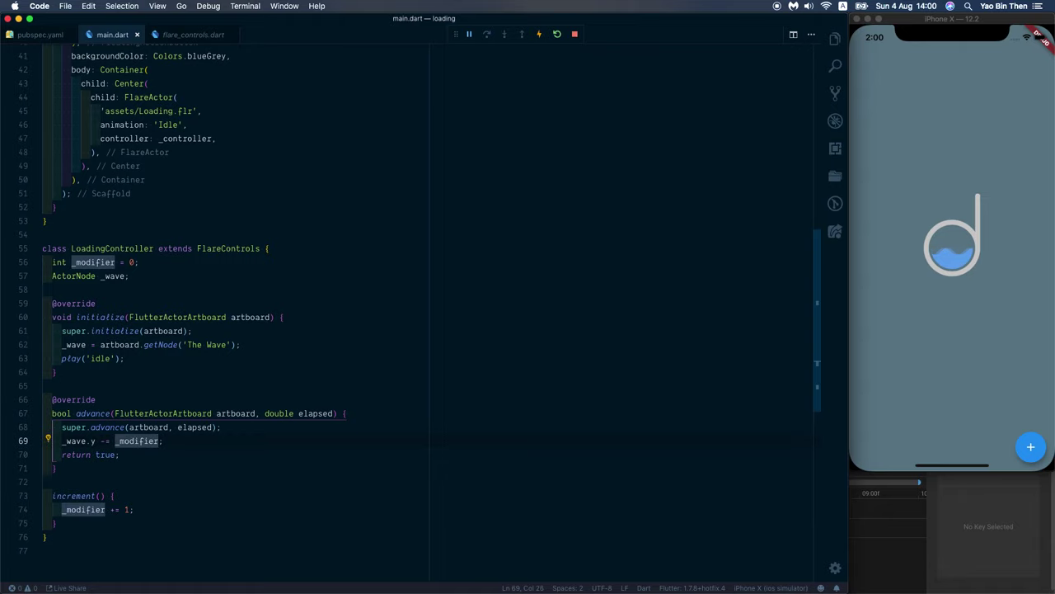
pyautogui.press('super+Tab')
pyautogui.press('super+Tab')
pyautogui.press('super+Tab')
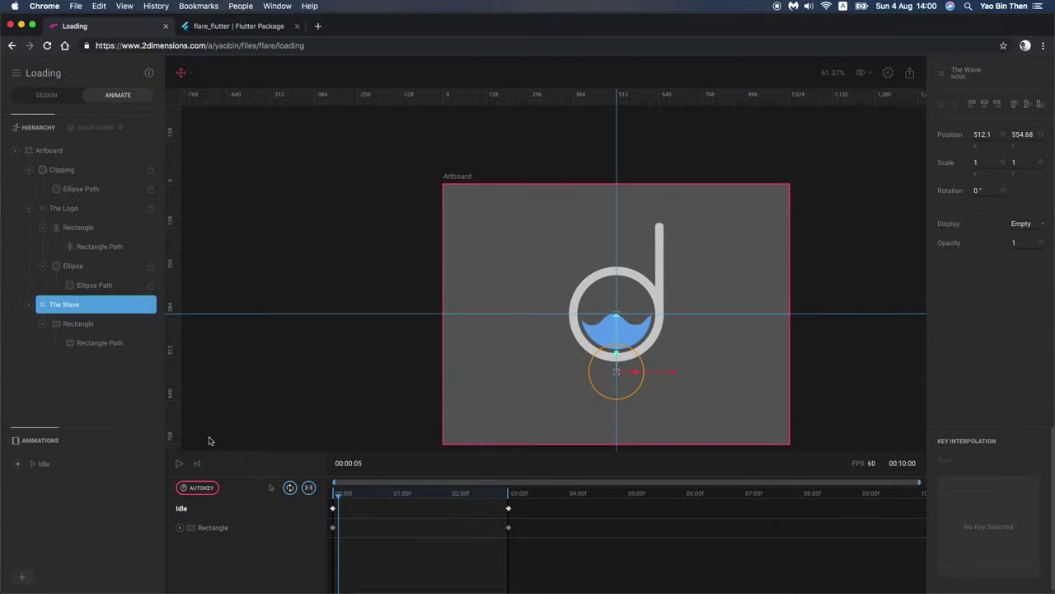
# Step: In Design mode, drag The Wave node down to the bottom of the 'd' circle
pyautogui.click(588, 340)
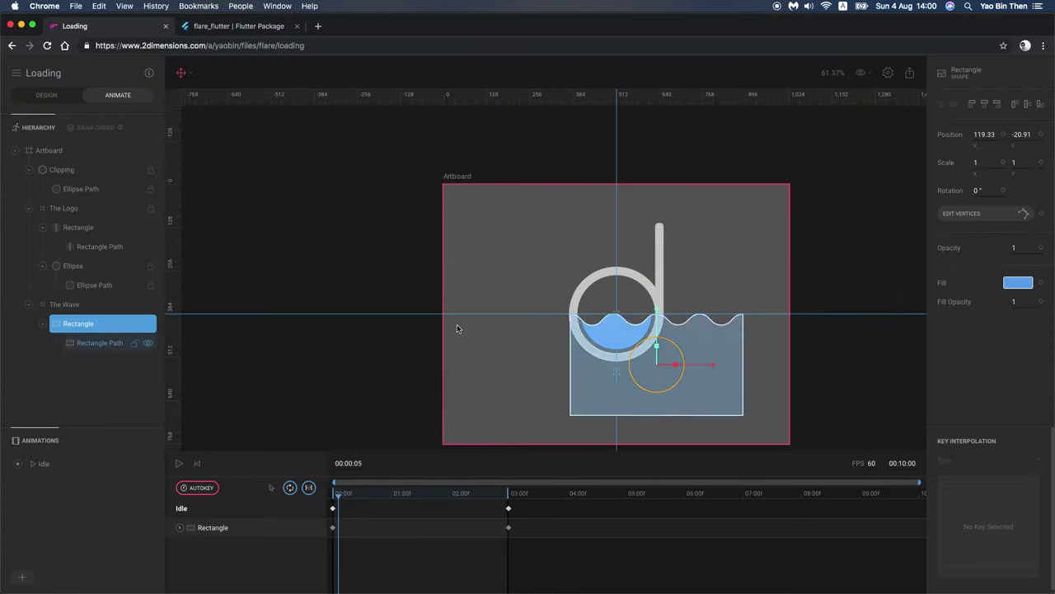
pyautogui.click(46, 95)
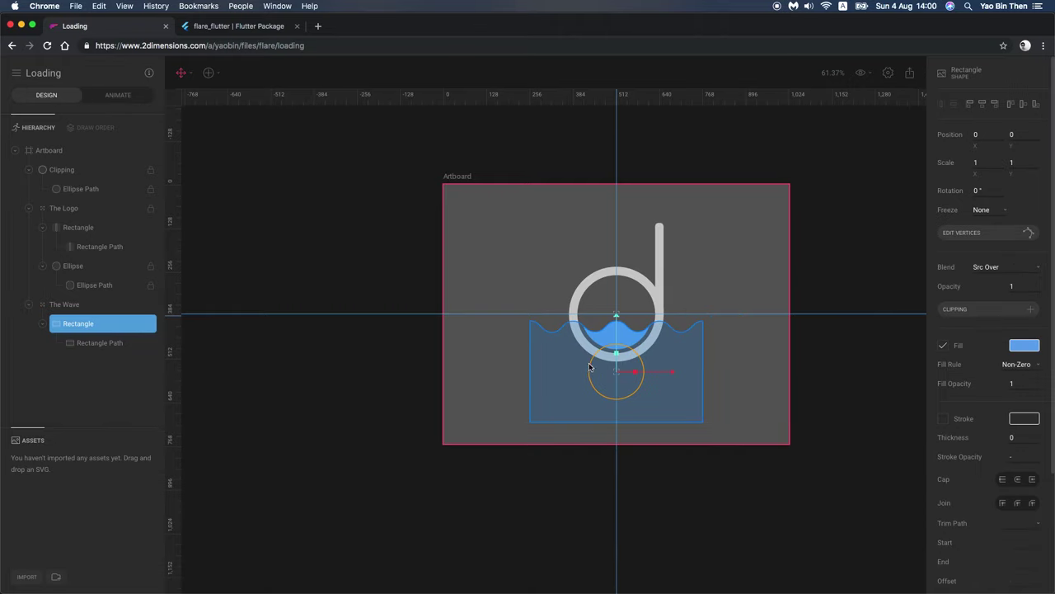
pyautogui.moveTo(617, 326); pyautogui.dragTo(620, 329)
pyautogui.click(622, 329)
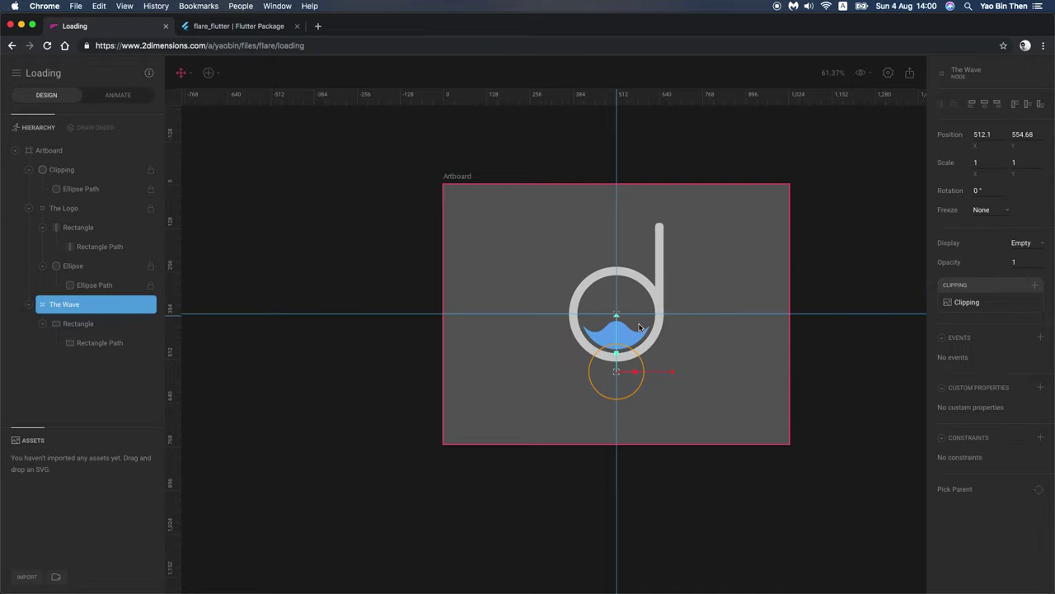
pyautogui.moveTo(622, 329); pyautogui.dragTo(615, 352)
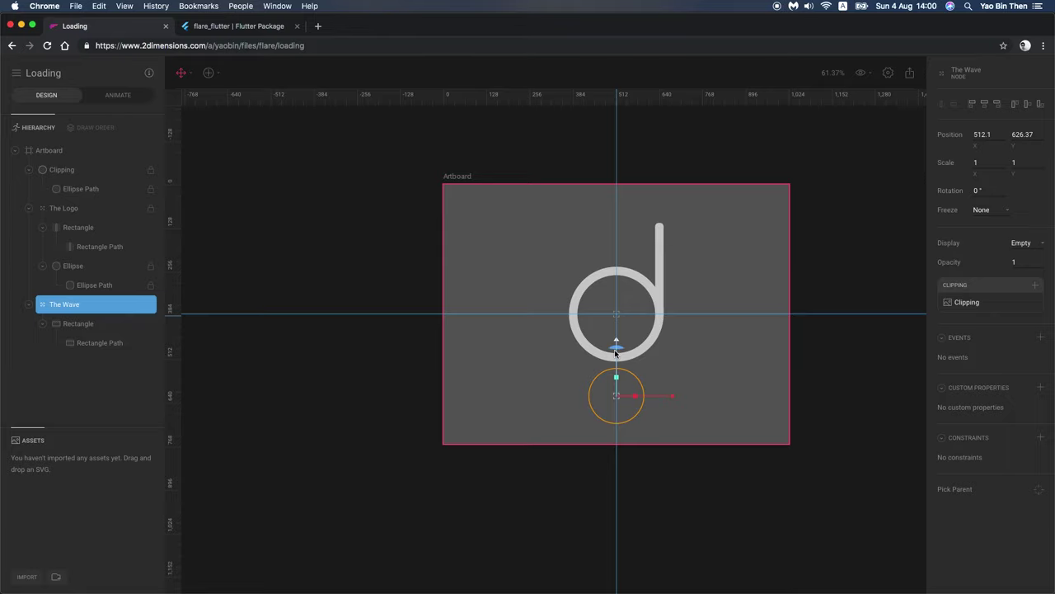
pyautogui.click(823, 193)
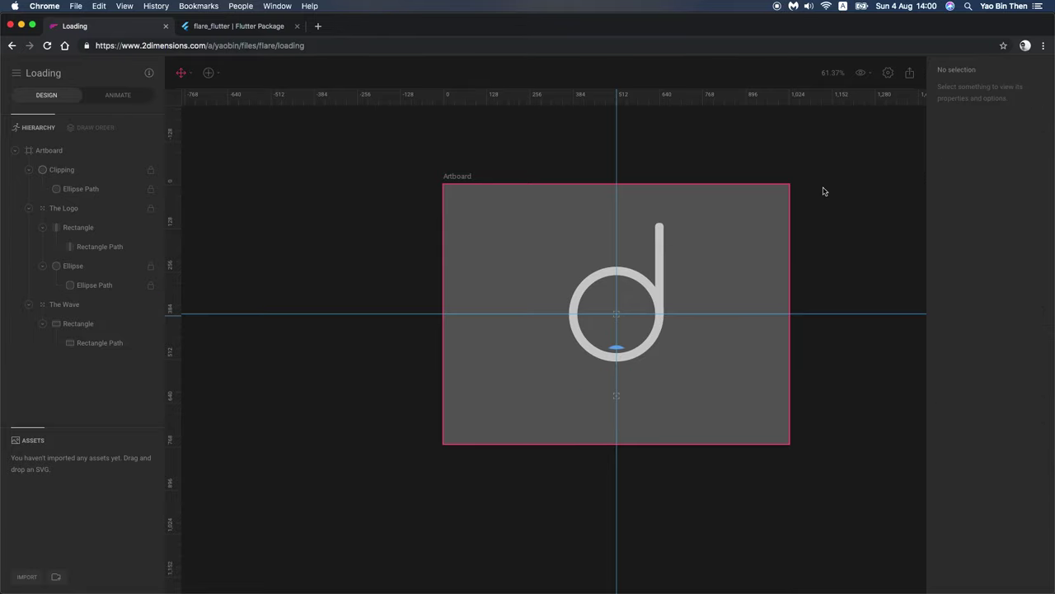
# Step: Export the animation for the runtime, downloading it as Loading (1).flr
pyautogui.click(910, 73)
pyautogui.click(960, 109)
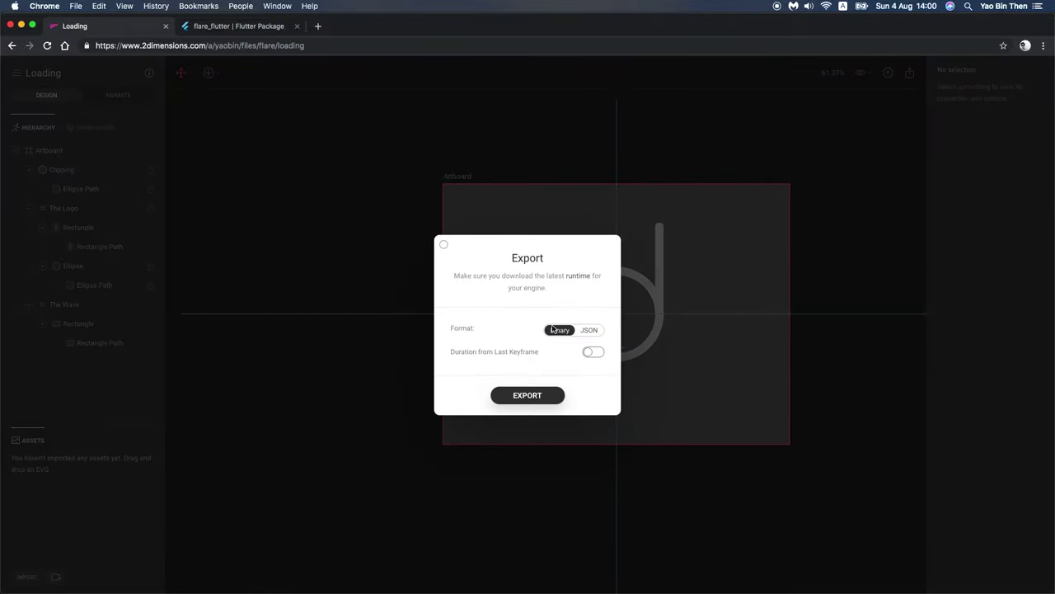
pyautogui.click(533, 395)
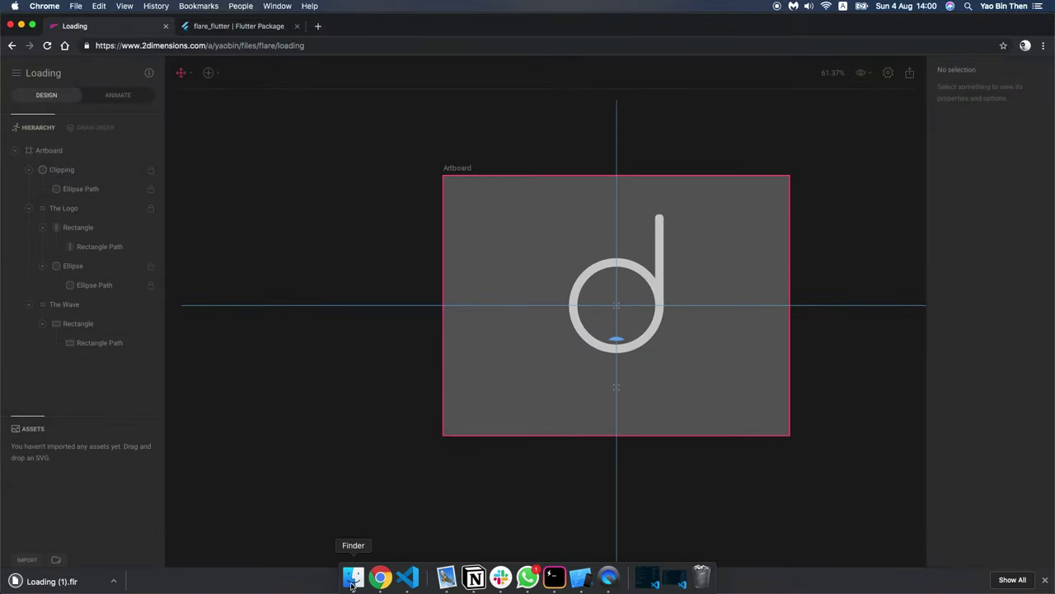
# Step: Check Downloads, then run cp ~/Downloads/Loading\ \(1\).flr assets in Hyper
pyautogui.click(354, 582)
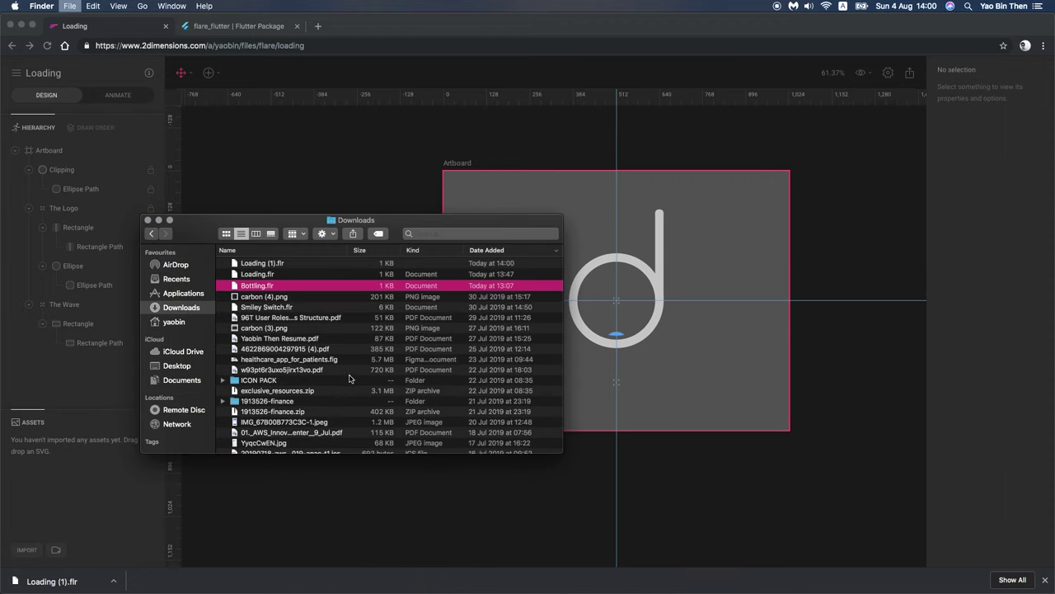
pyautogui.press('super+w')
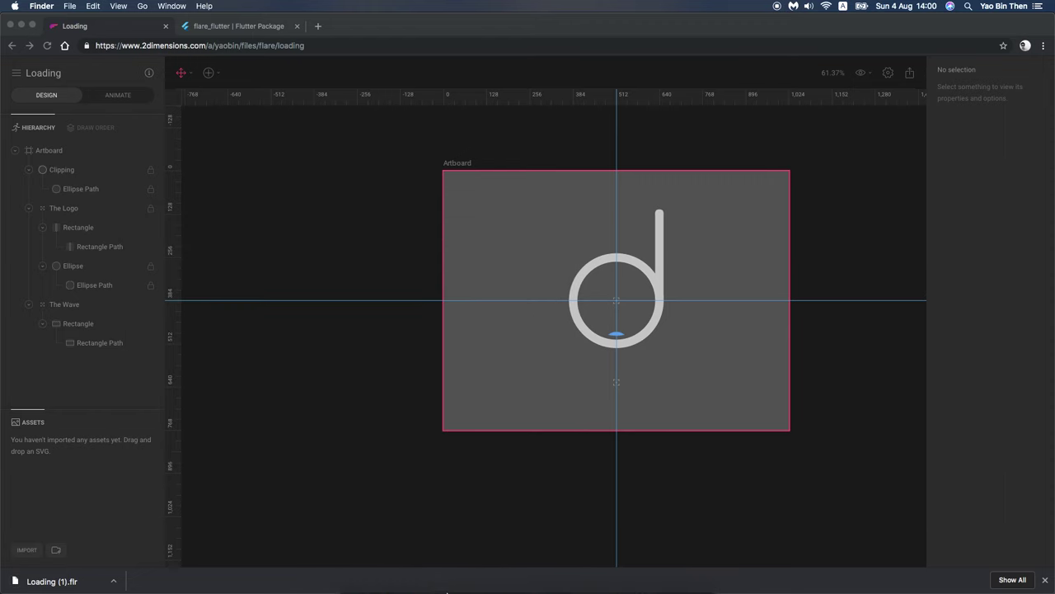
pyautogui.click(551, 577)
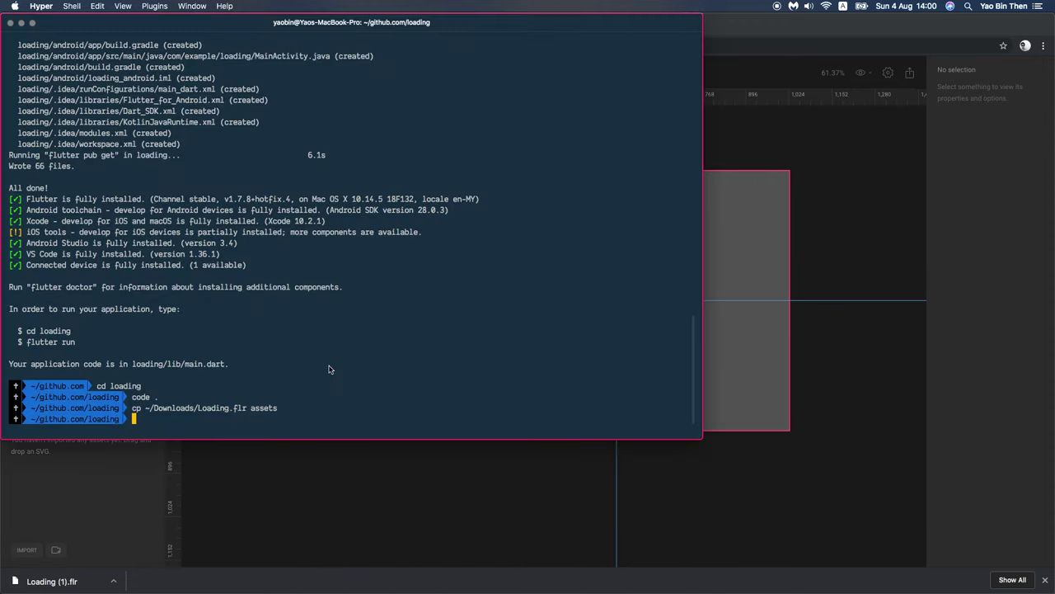
pyautogui.write('cp ~/Downloads/Loadin')
pyautogui.press('Tab')
pyautogui.press('Tab')
pyautogui.write('assets')
pyautogui.press('Return')
pyautogui.press('super+Tab')
pyautogui.press('super+Tab')
pyautogui.press('super+Tab')
pyautogui.press('super+Tab')
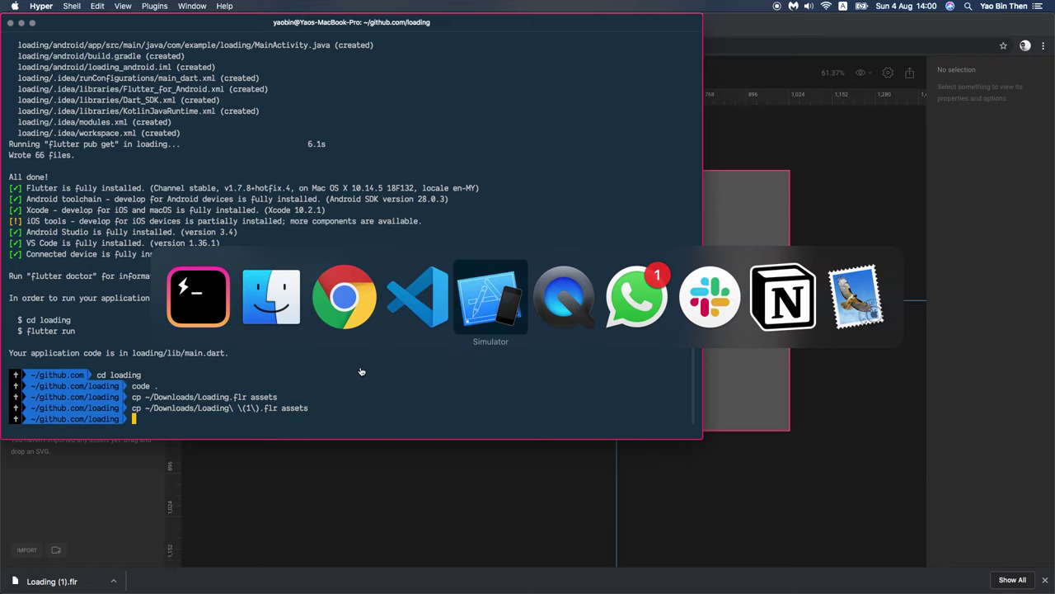
pyautogui.press('super+shift+Tab')
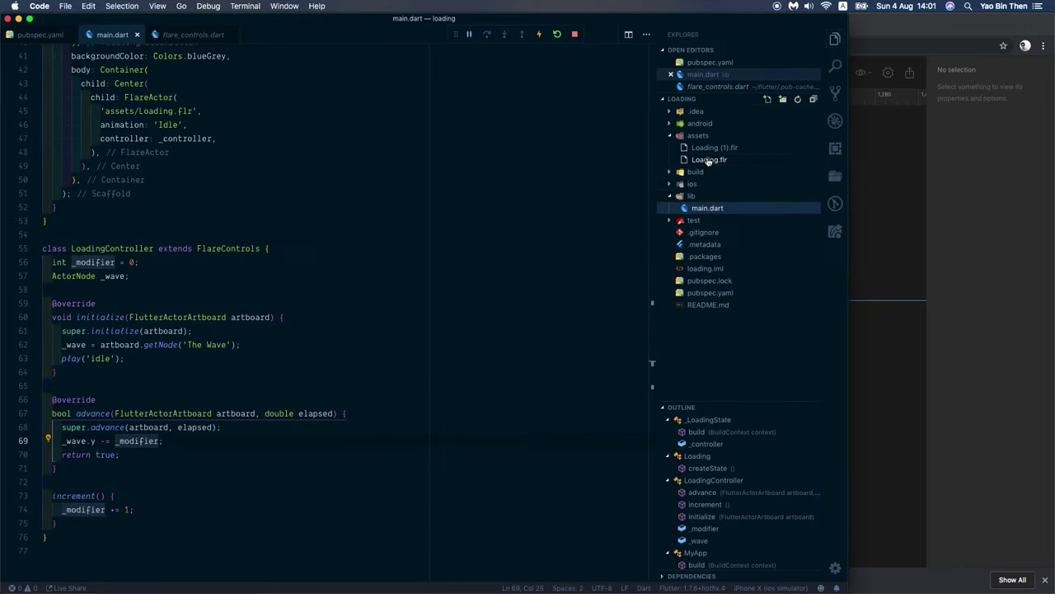
# Step: Delete the old assets/Loading.flr and rename Loading (1).flr to Loading.flr
pyautogui.click(707, 160)
pyautogui.press('super+BackSpace')
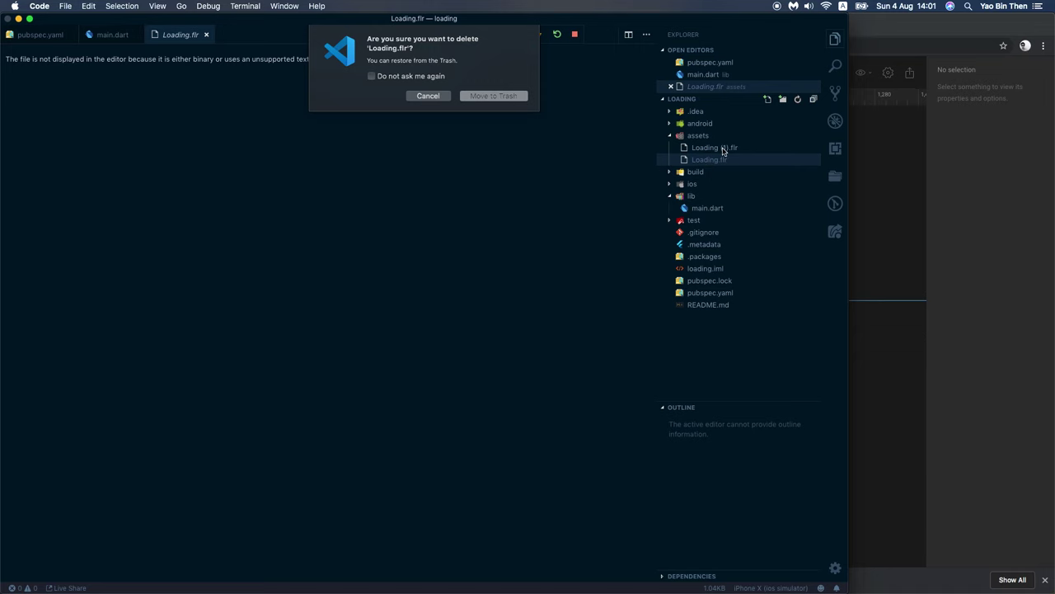
pyautogui.press('Return')
pyautogui.click(723, 153)
pyautogui.press('Up')
pyautogui.press('Return')
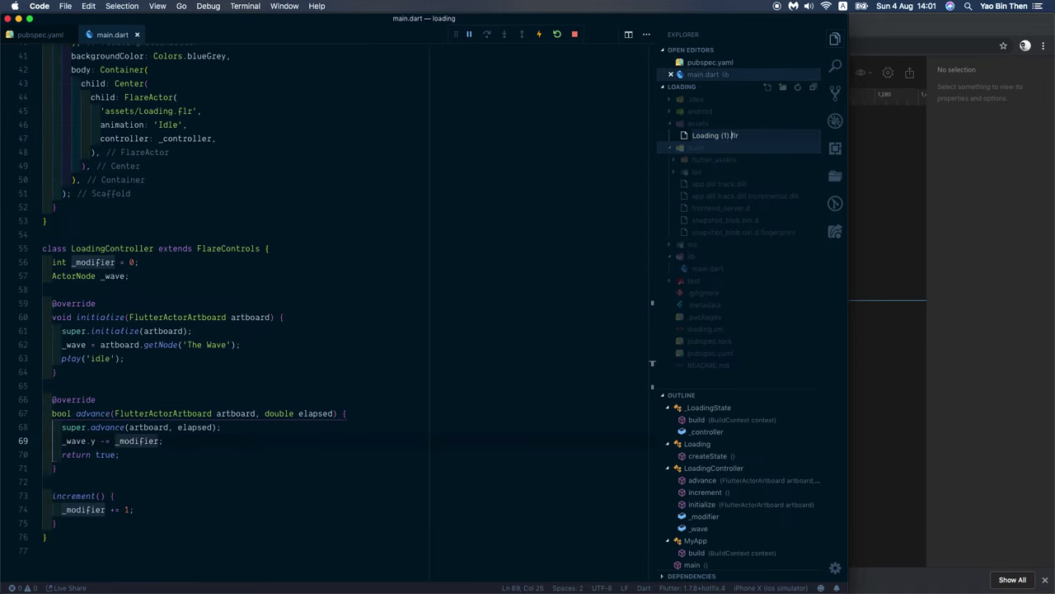
pyautogui.press('Return')
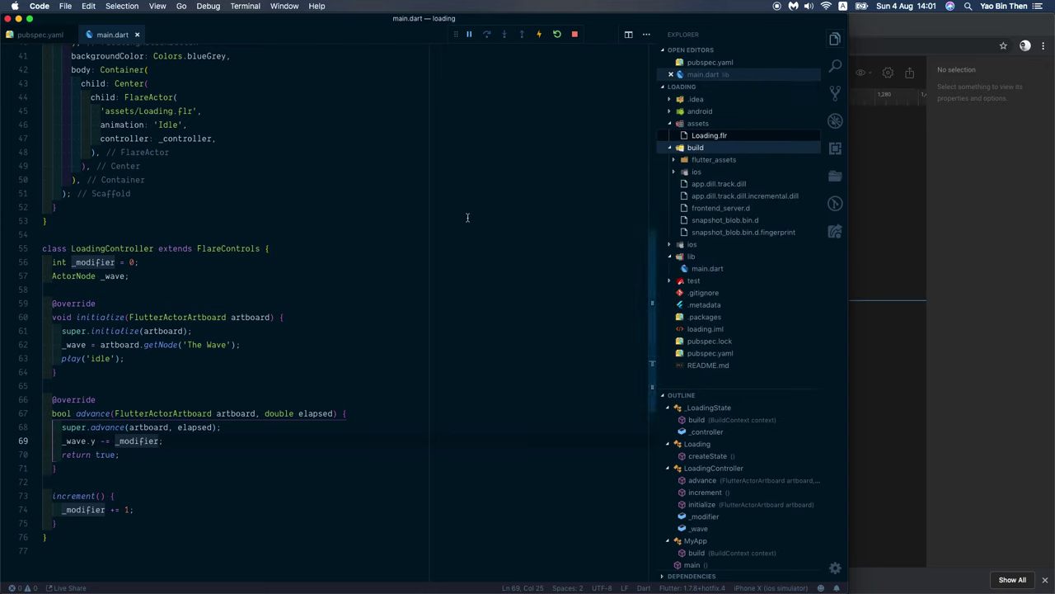
# Step: Stop the debugger and relaunch the app with F5 to load the new asset
pyautogui.click(574, 34)
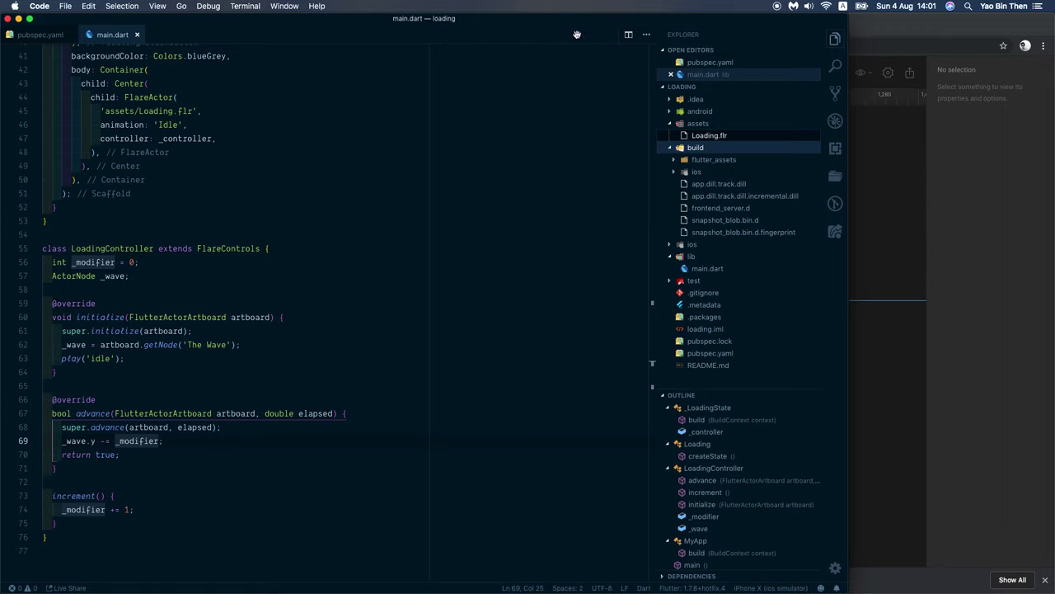
pyautogui.click(318, 282)
pyautogui.press('F5')
pyautogui.press('super+Tab')
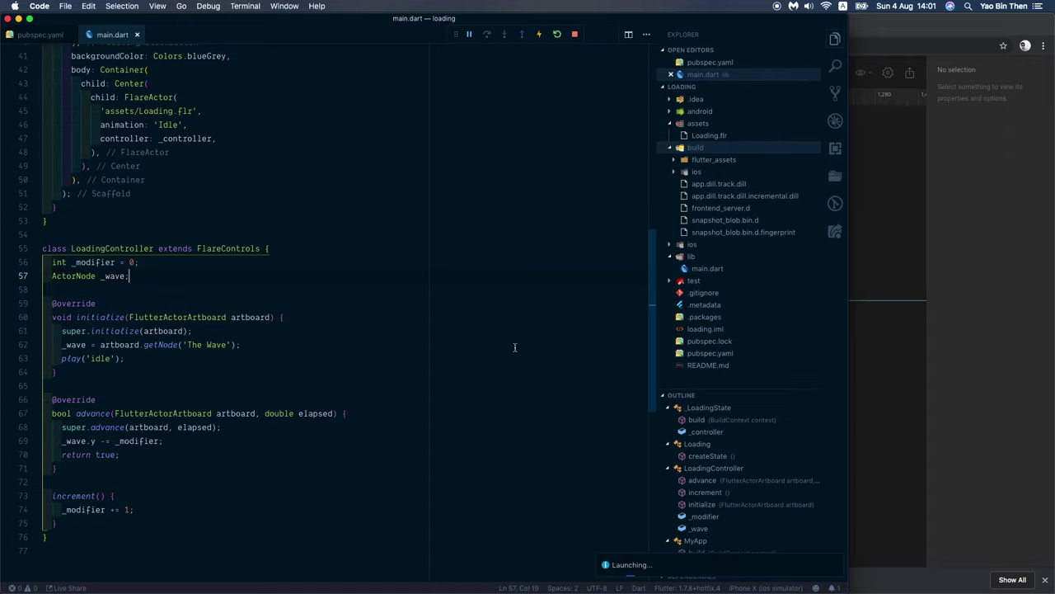
pyautogui.press('super+Tab')
pyautogui.press('super+Tab')
pyautogui.press('super+Tab')
pyautogui.press('super+Tab')
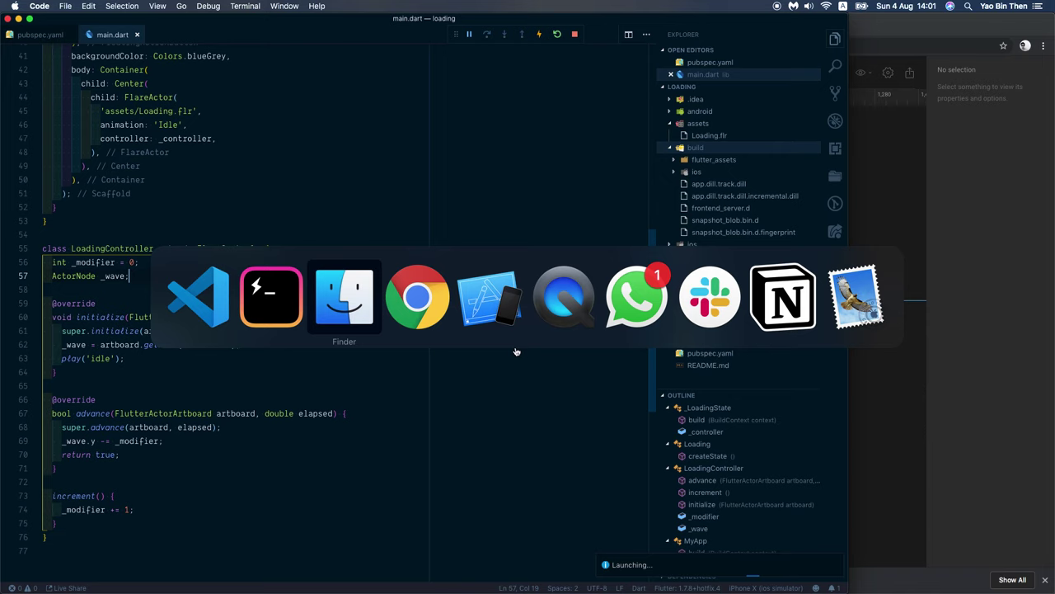